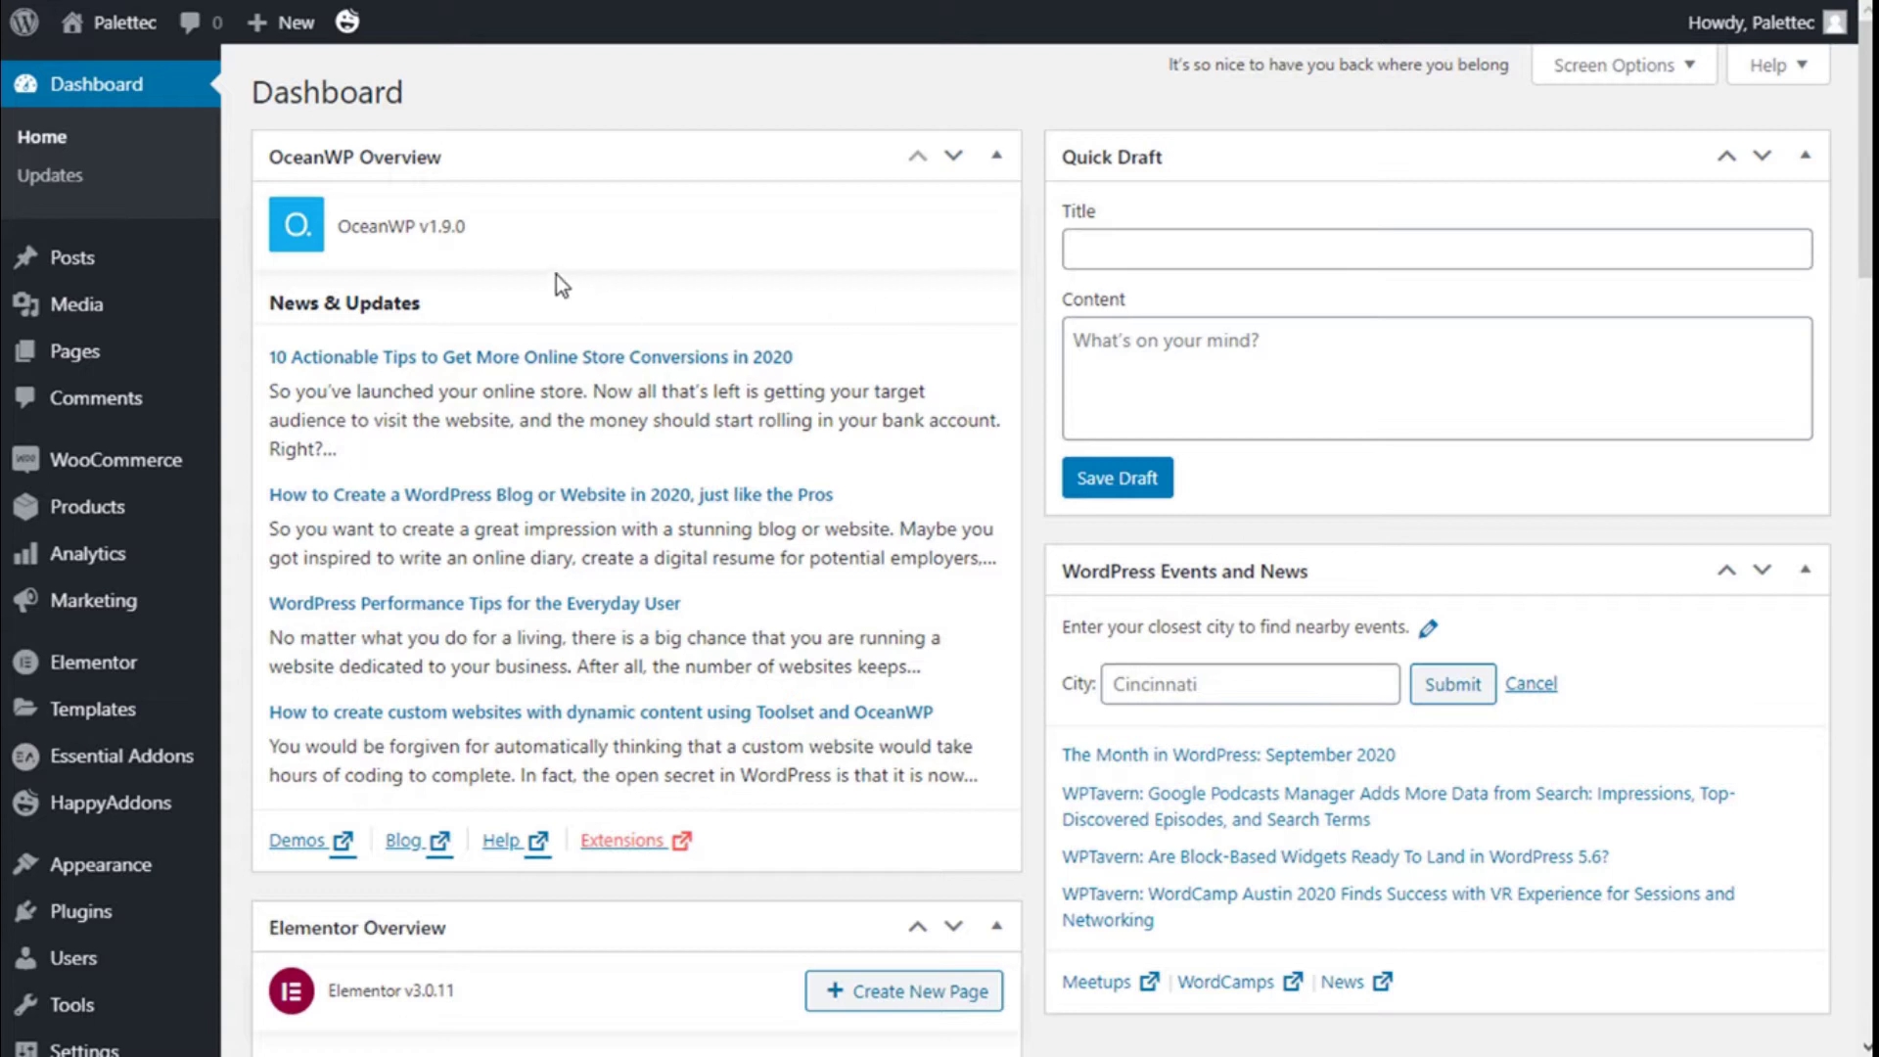
- Load the shop page via Visit Store and launch the Customizer from it
mouse_move(131, 39)
click(104, 111)
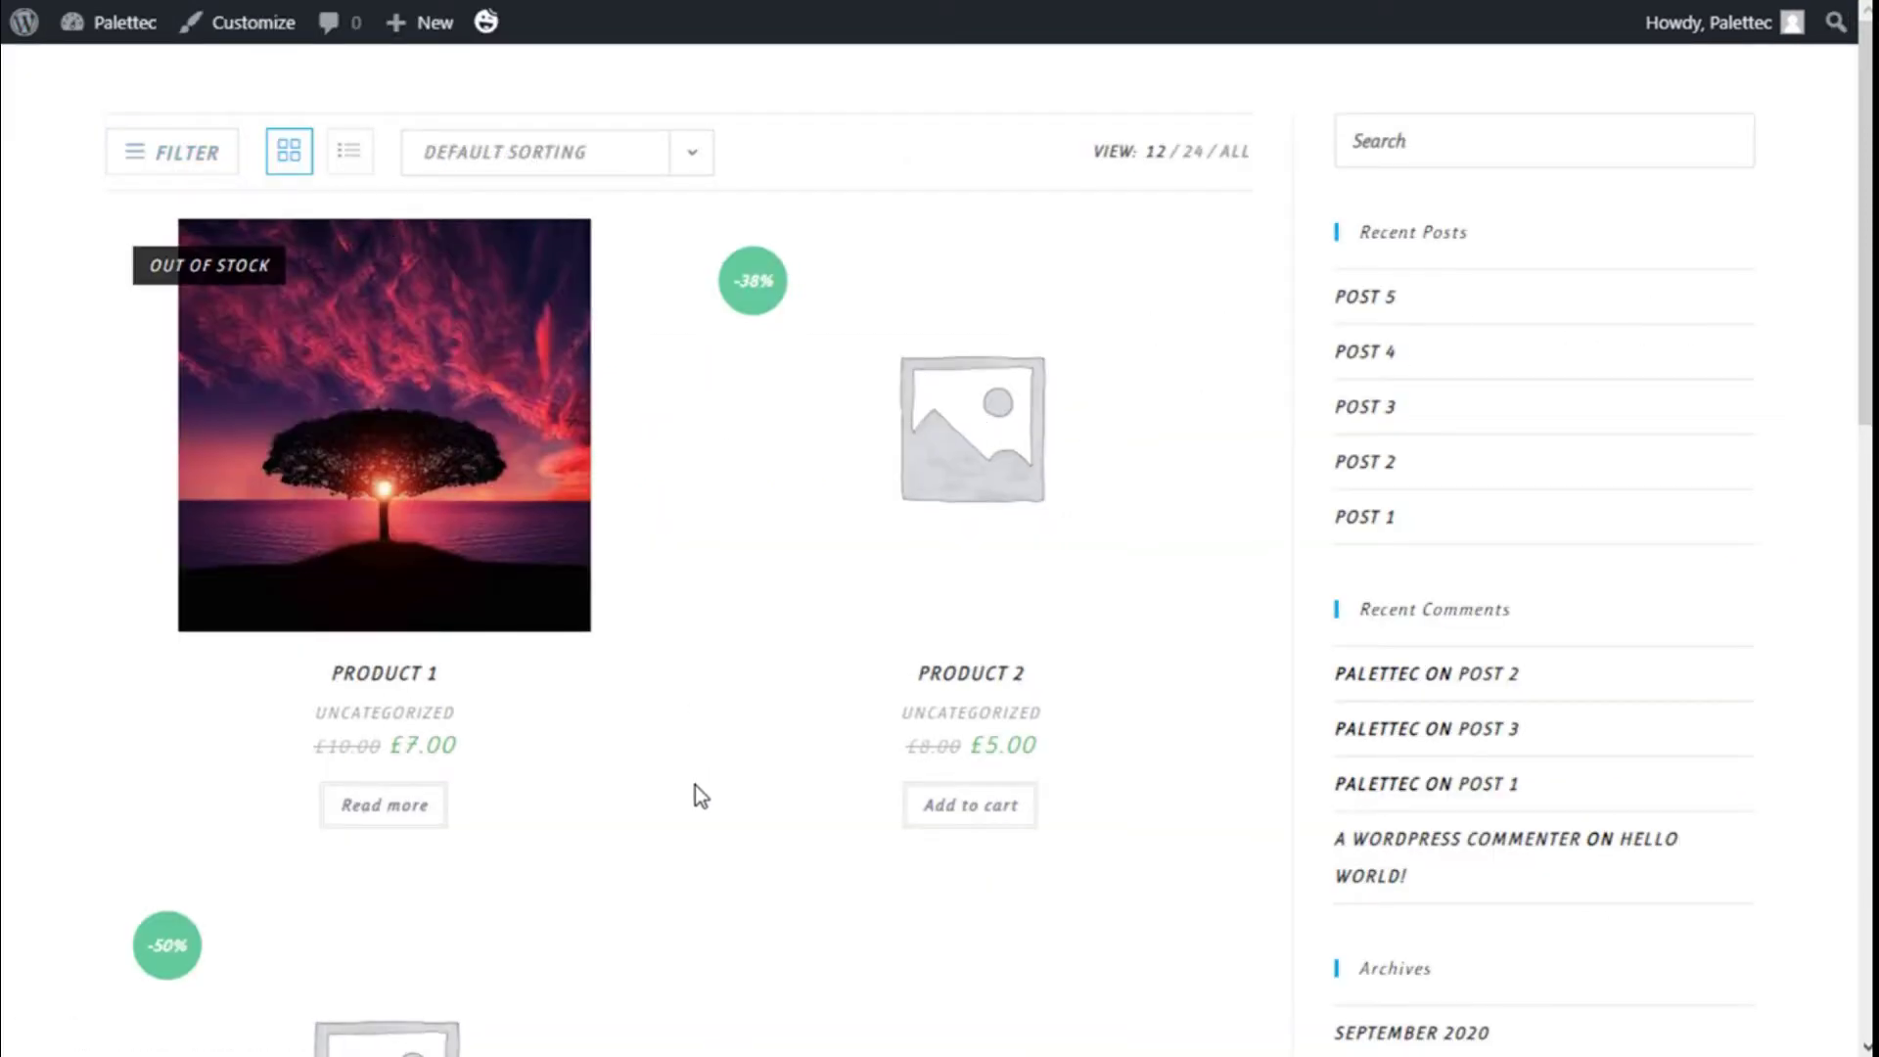
scroll(692, 717, down, 3)
scroll(692, 718, up, 3)
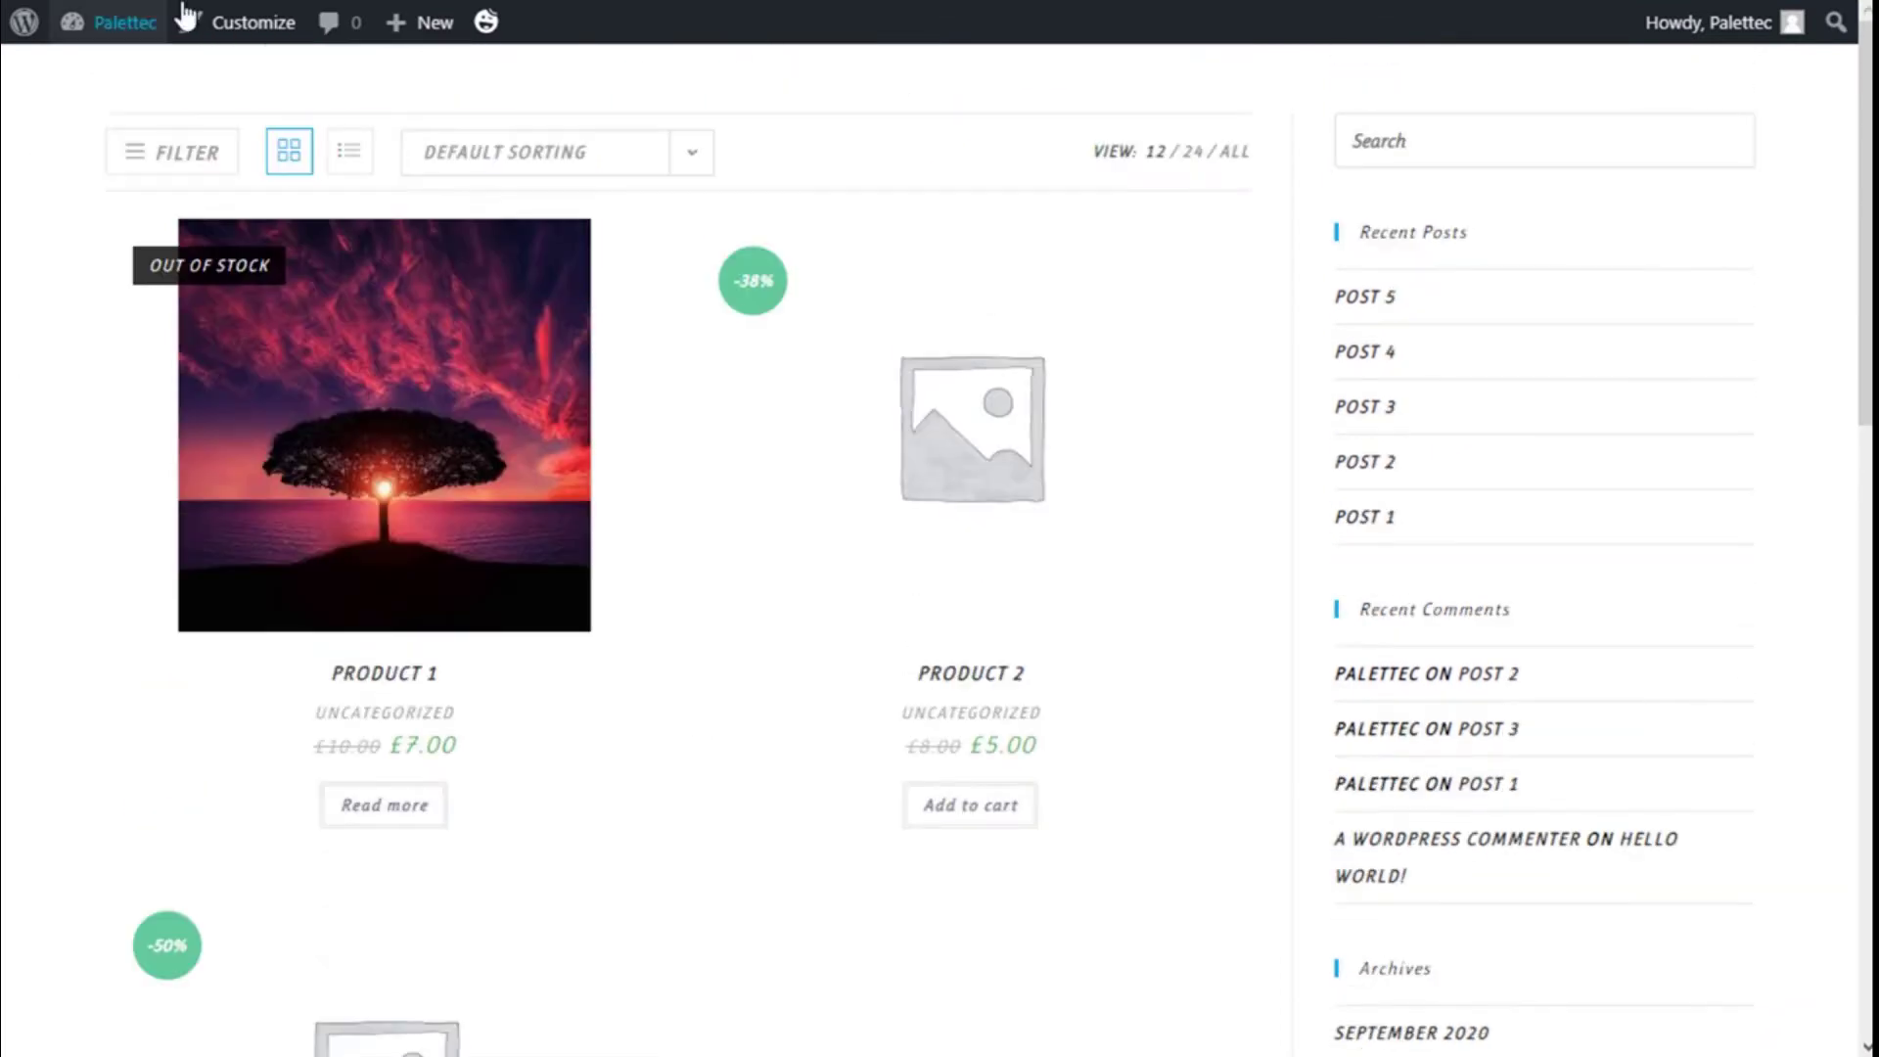
click(259, 27)
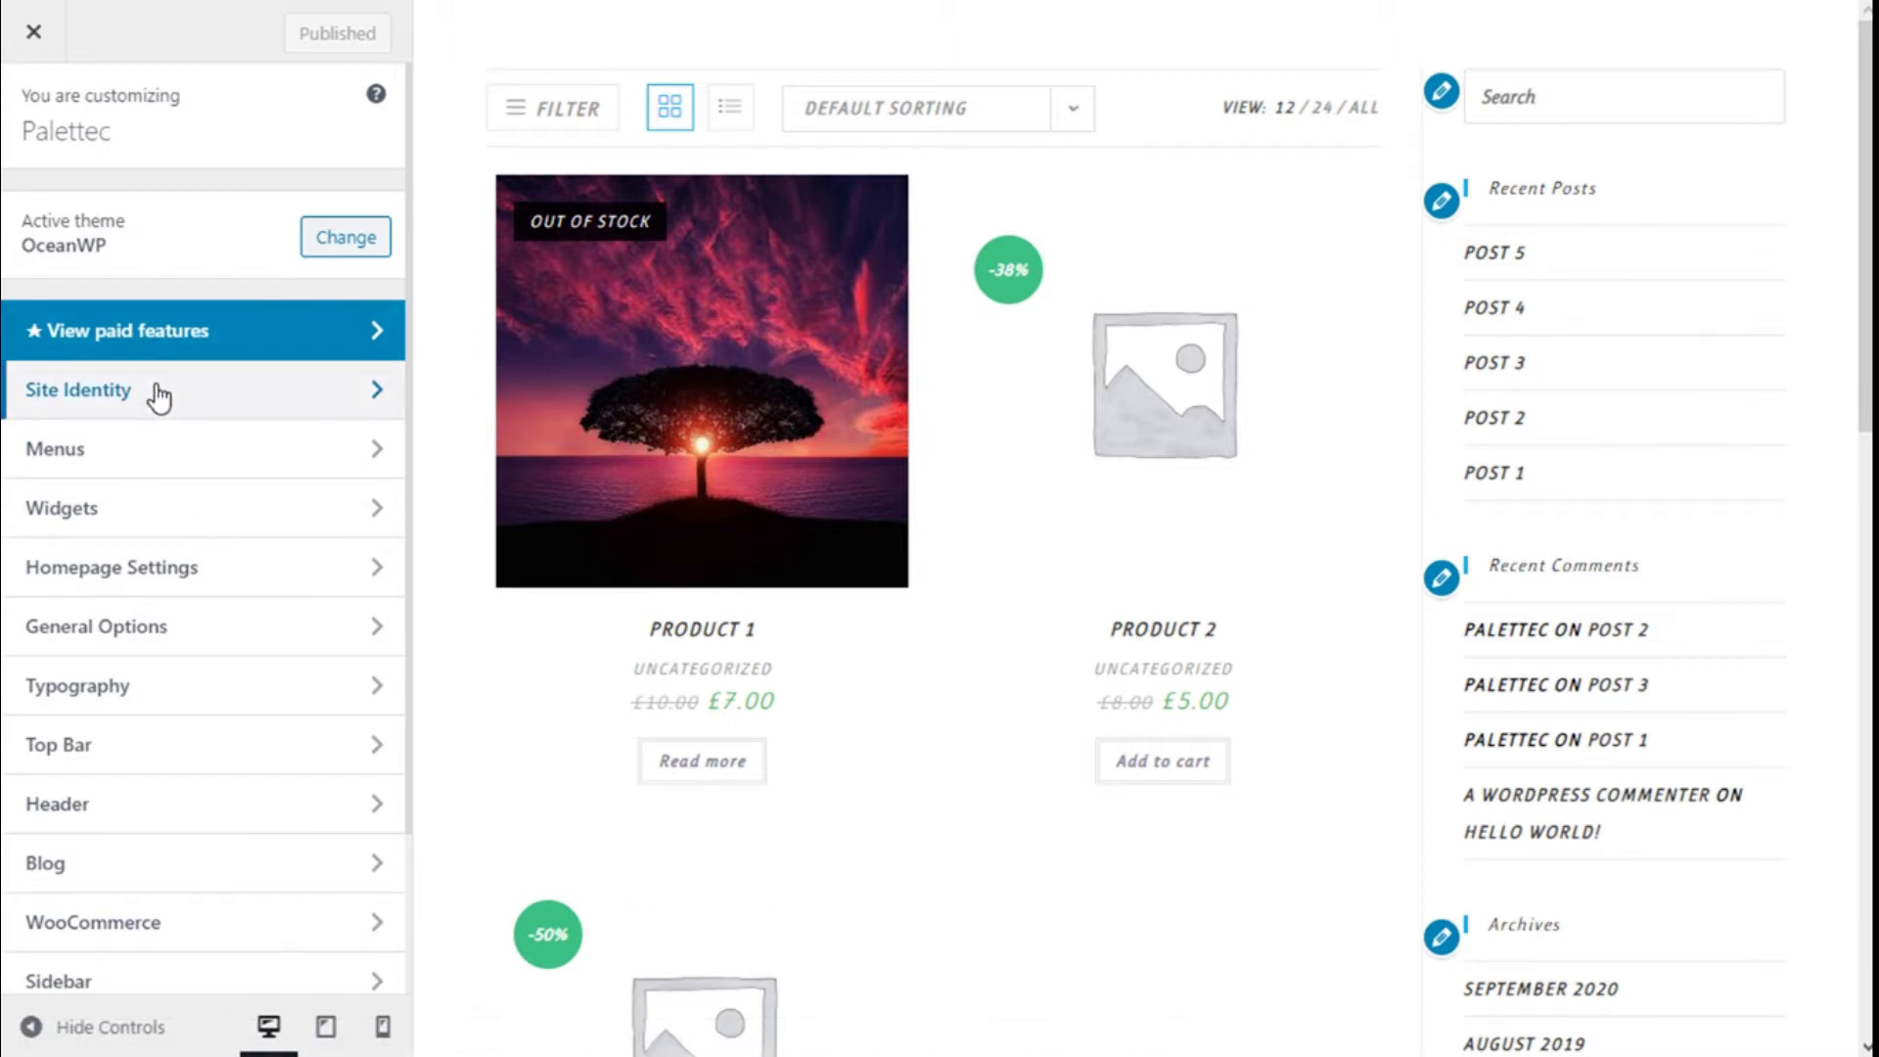
- Open the WooCommerce panel in the OceanWP Customizer
scroll(161, 470, down, 2)
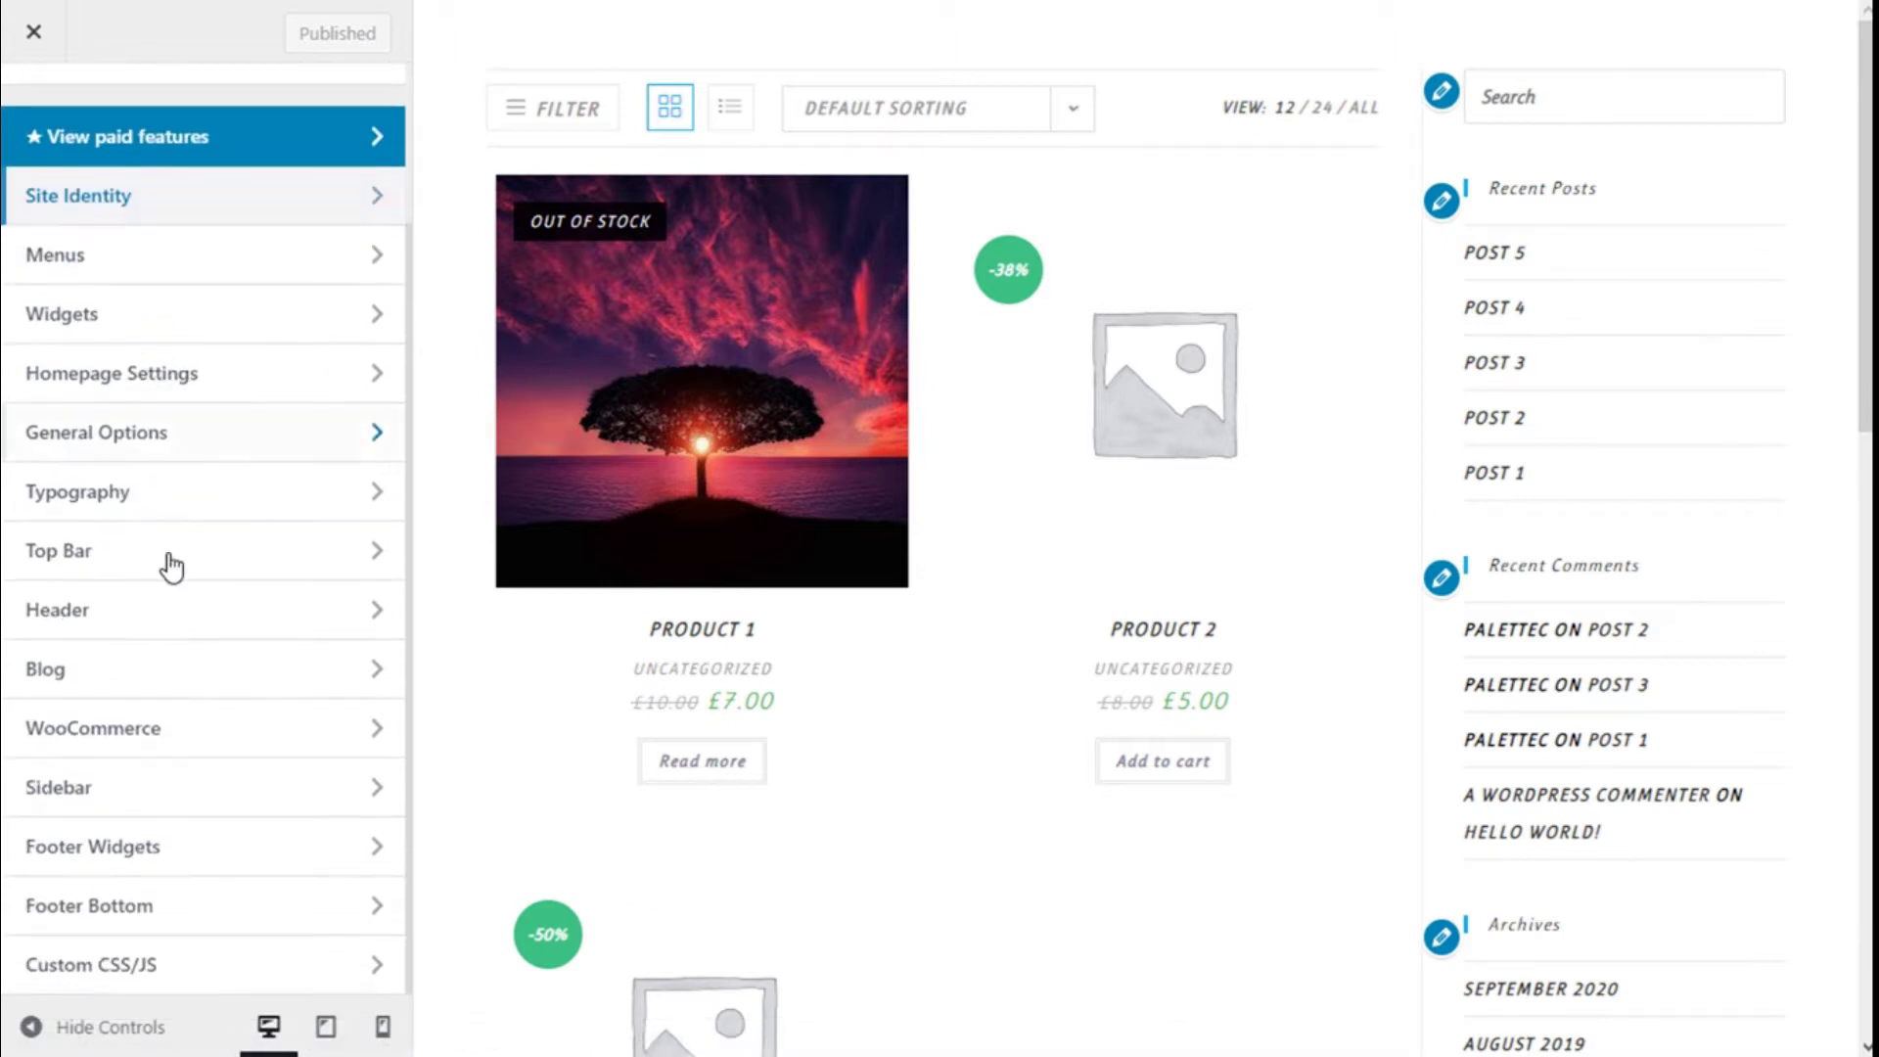
click(134, 738)
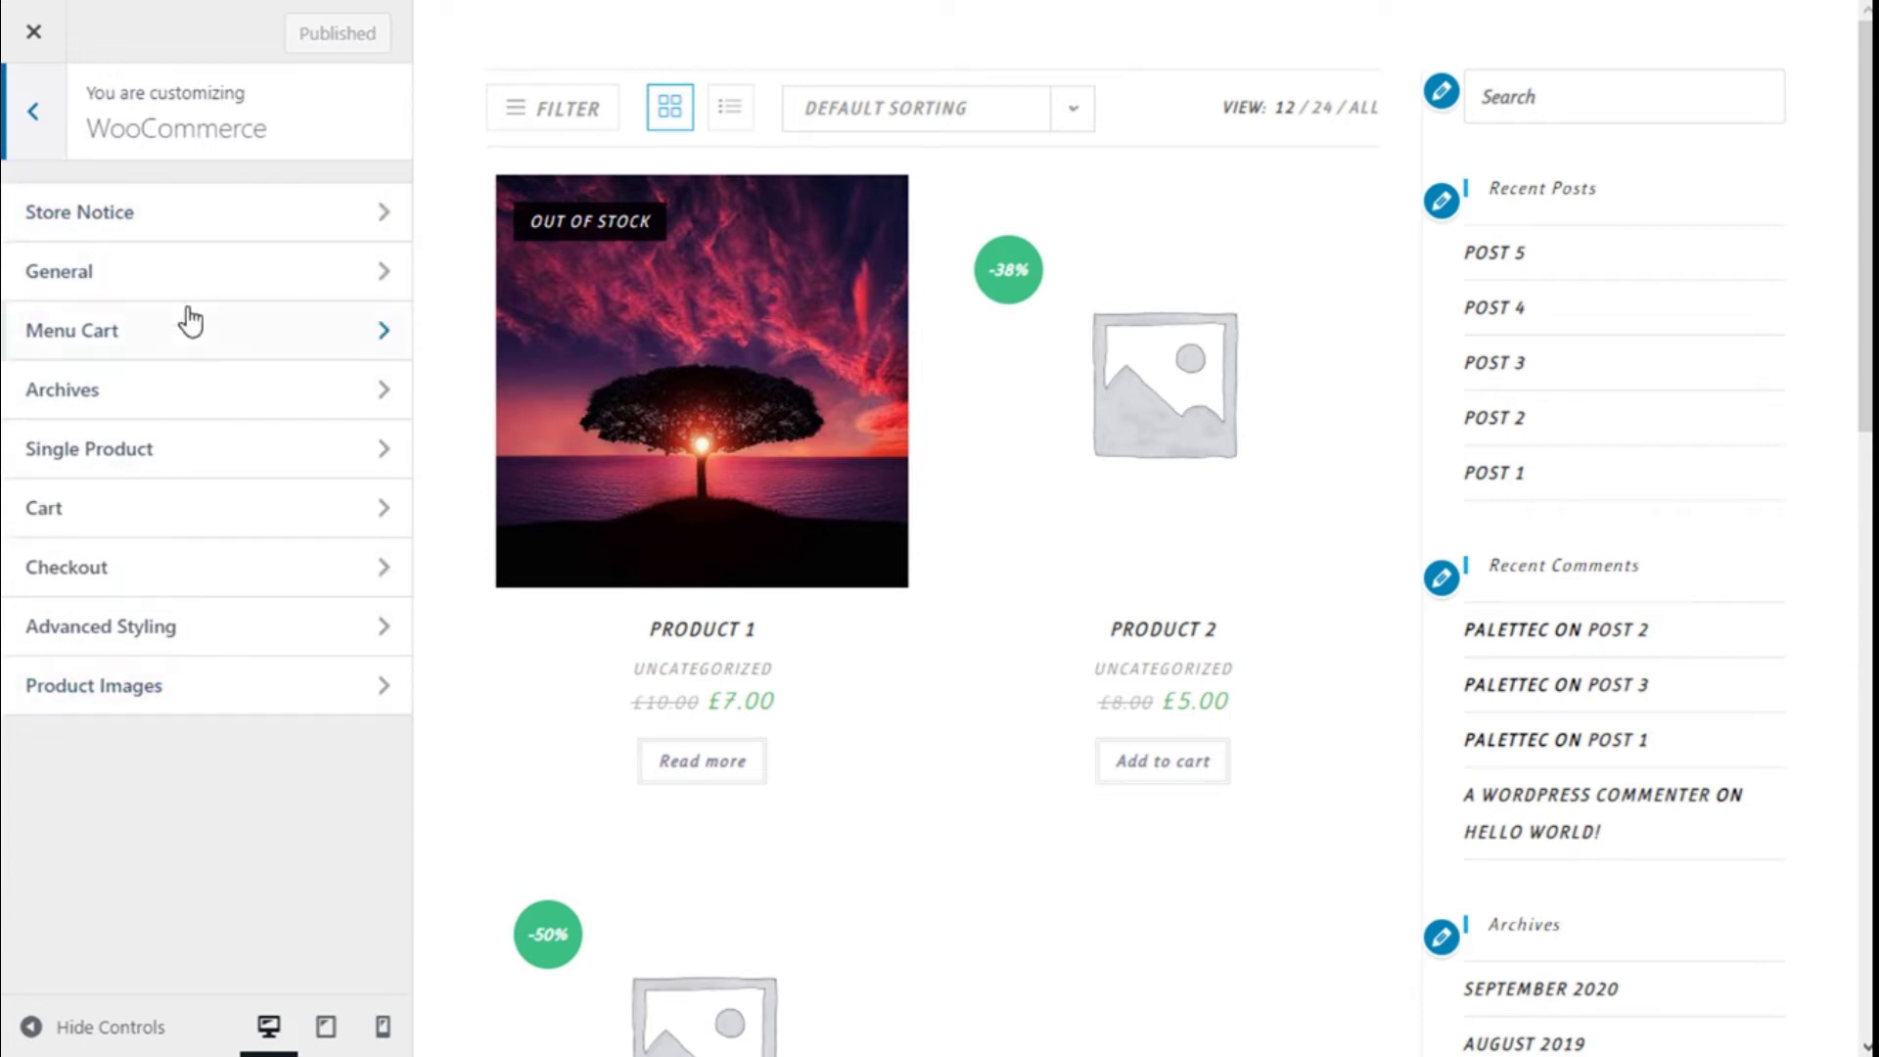
click(137, 223)
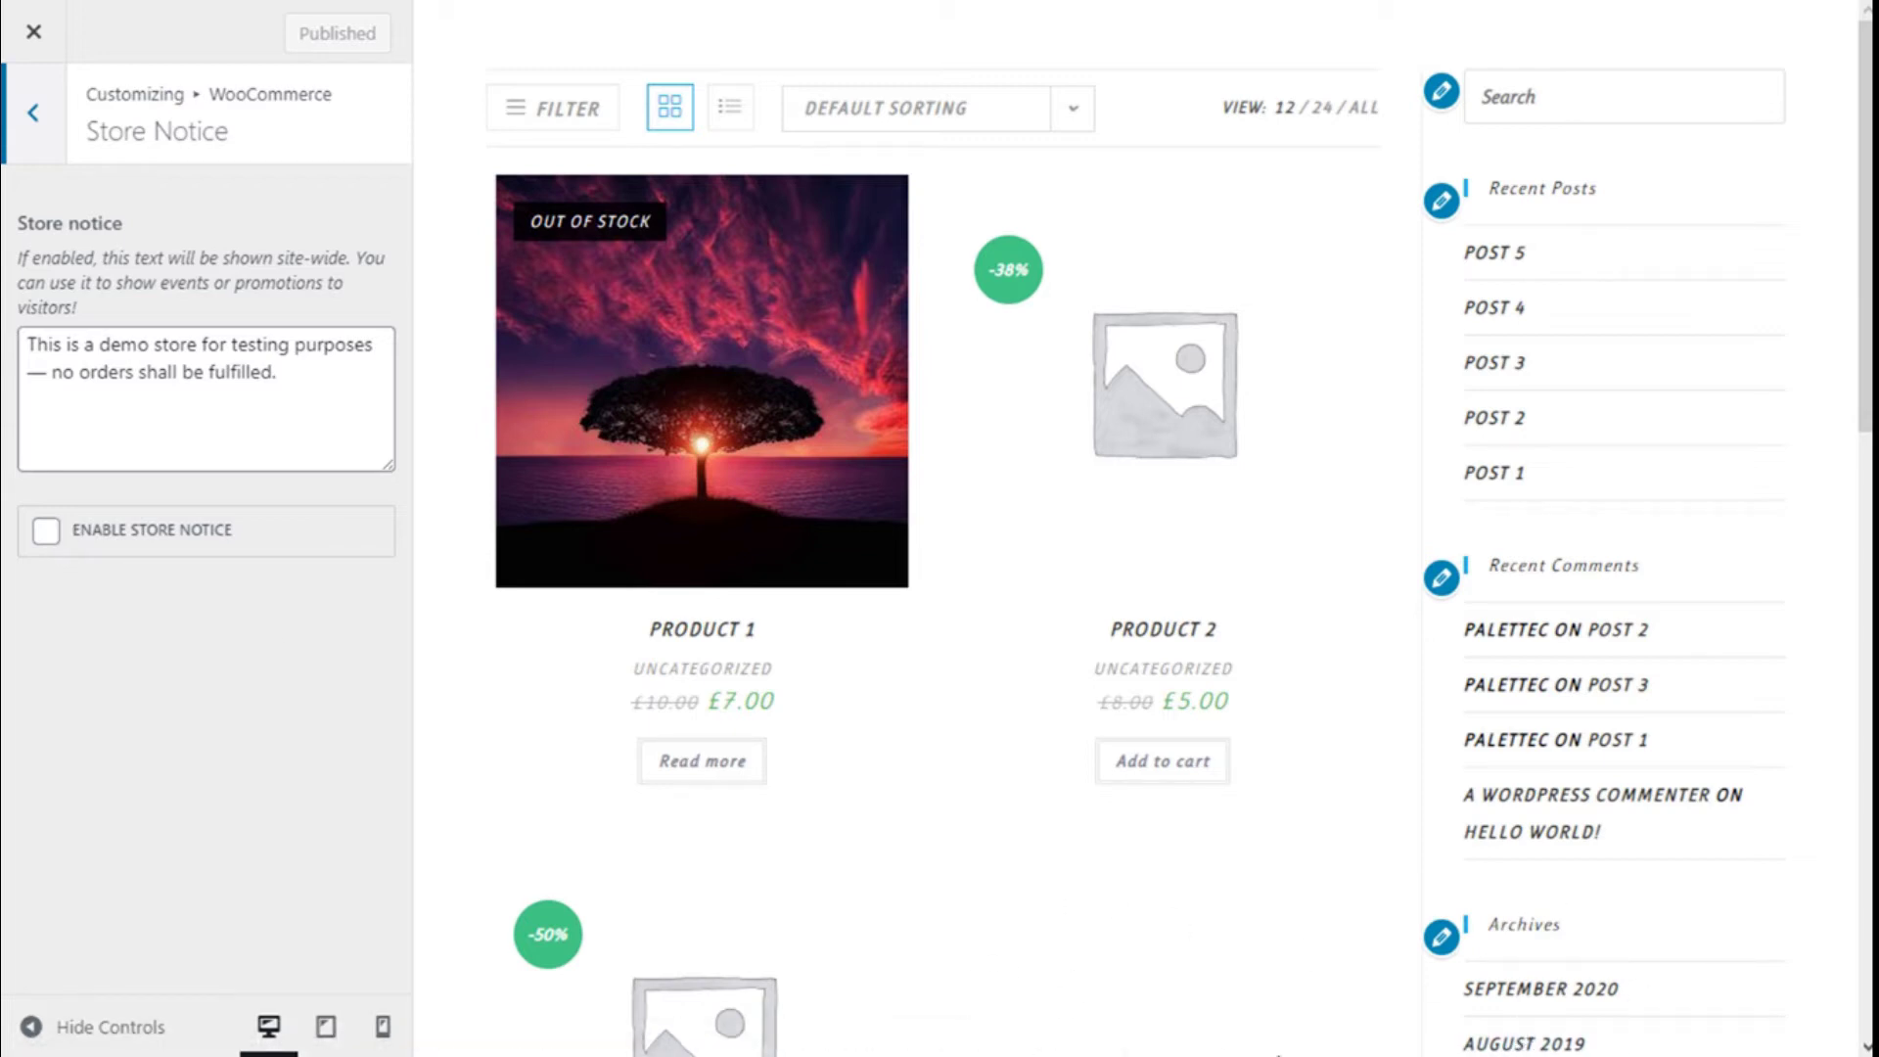
click(47, 129)
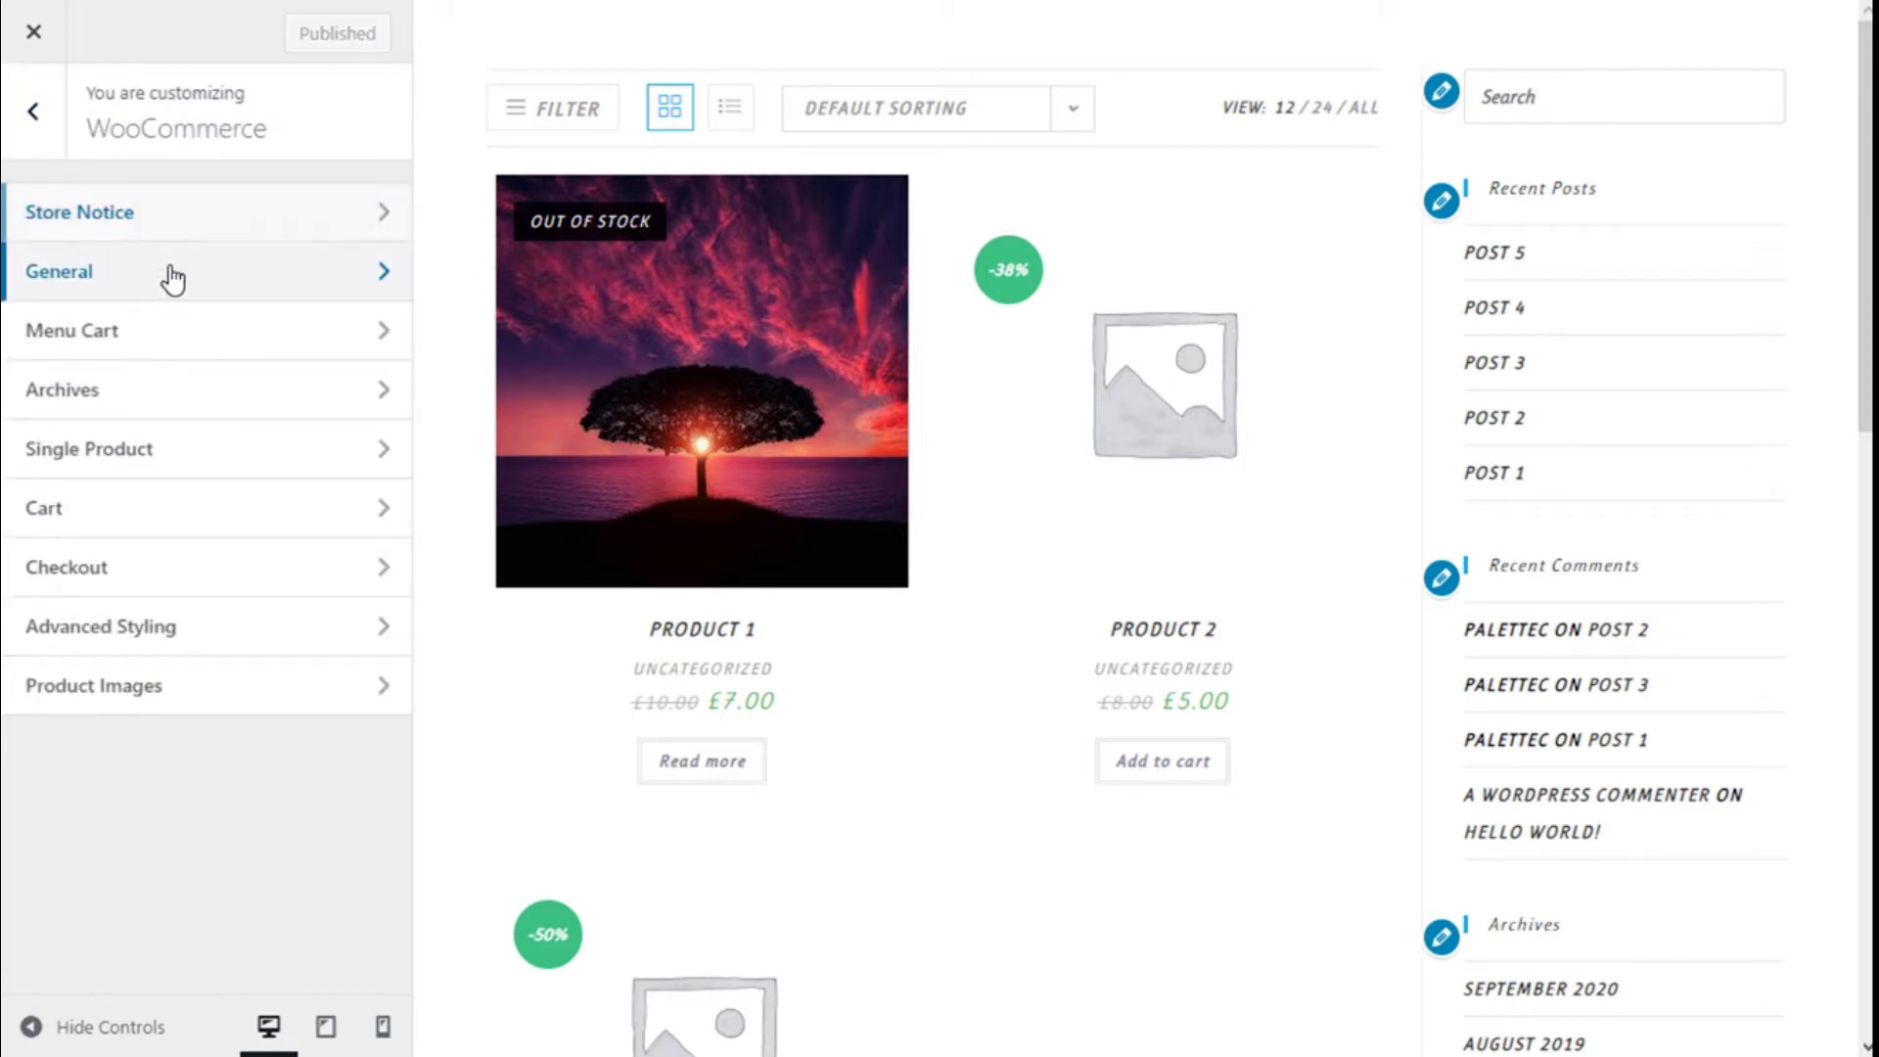
- Review the WooCommerce General options, keeping the Default categories widget style
click(173, 278)
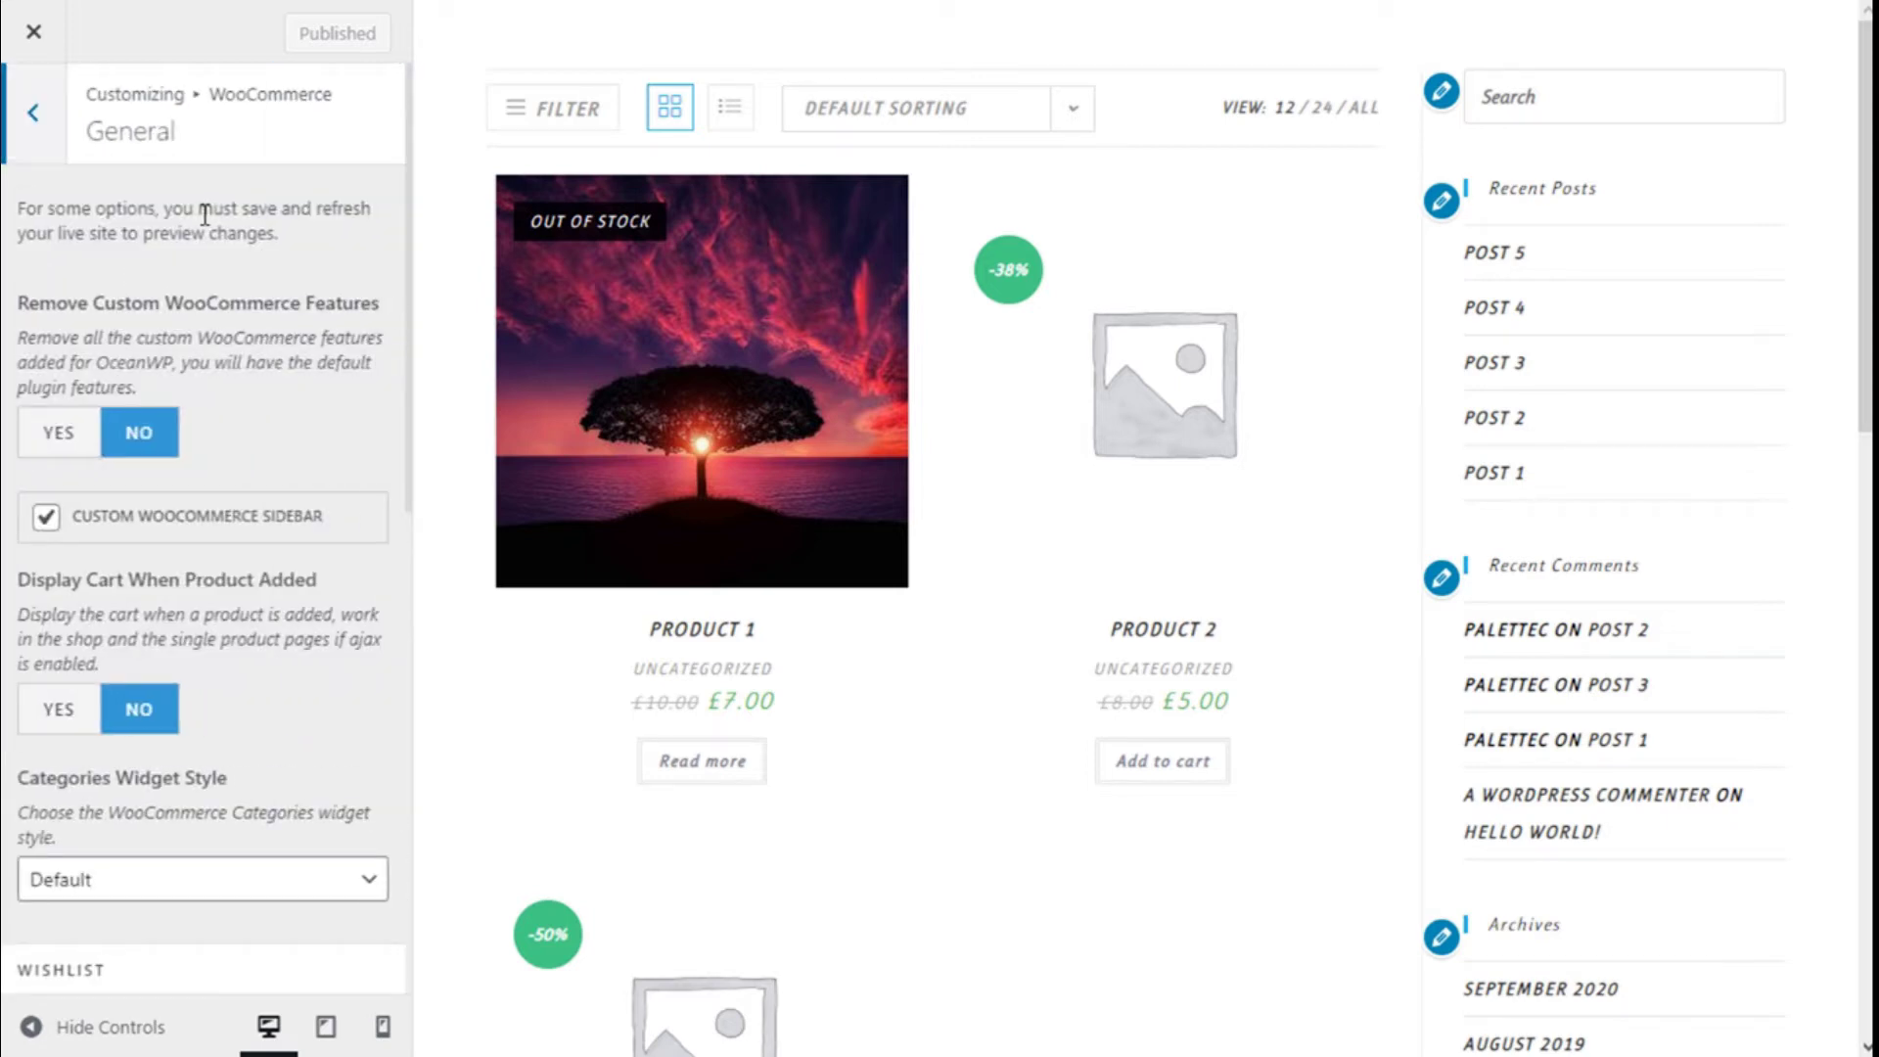
scroll(202, 244, down, 1)
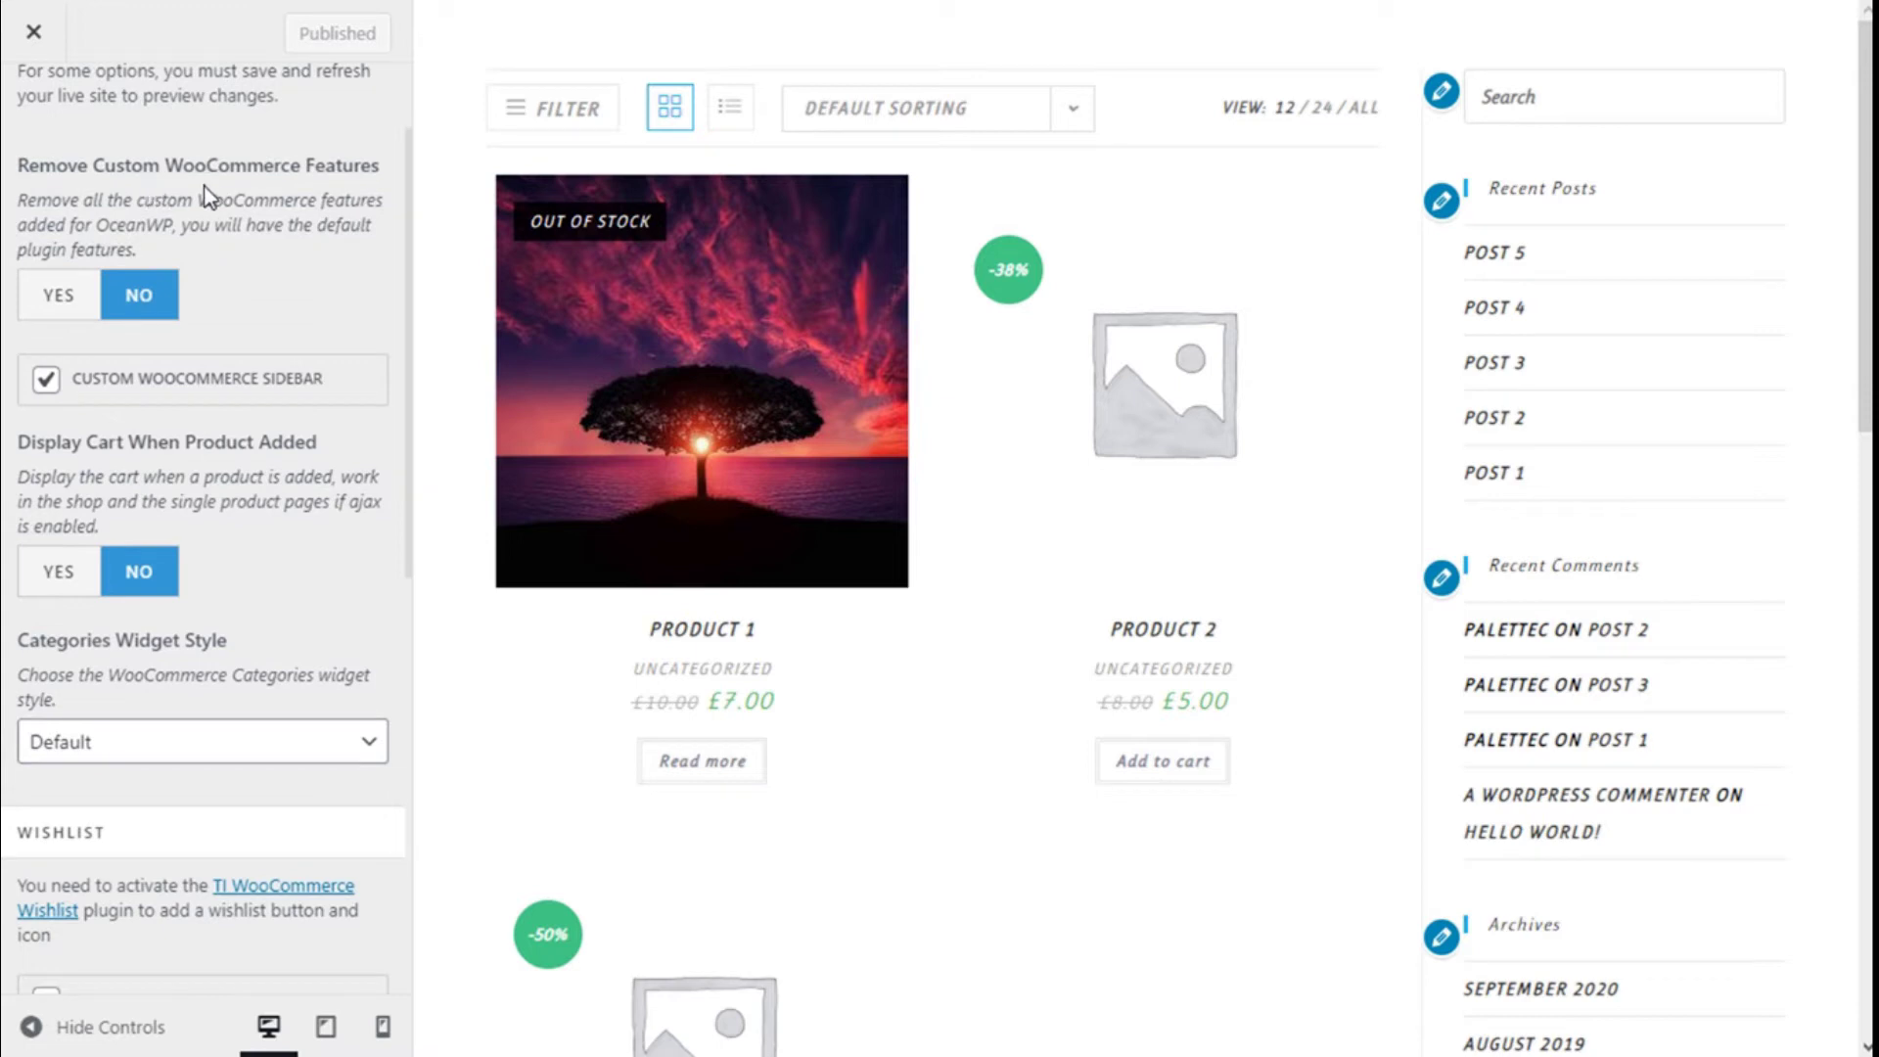
scroll(313, 186, down, 2)
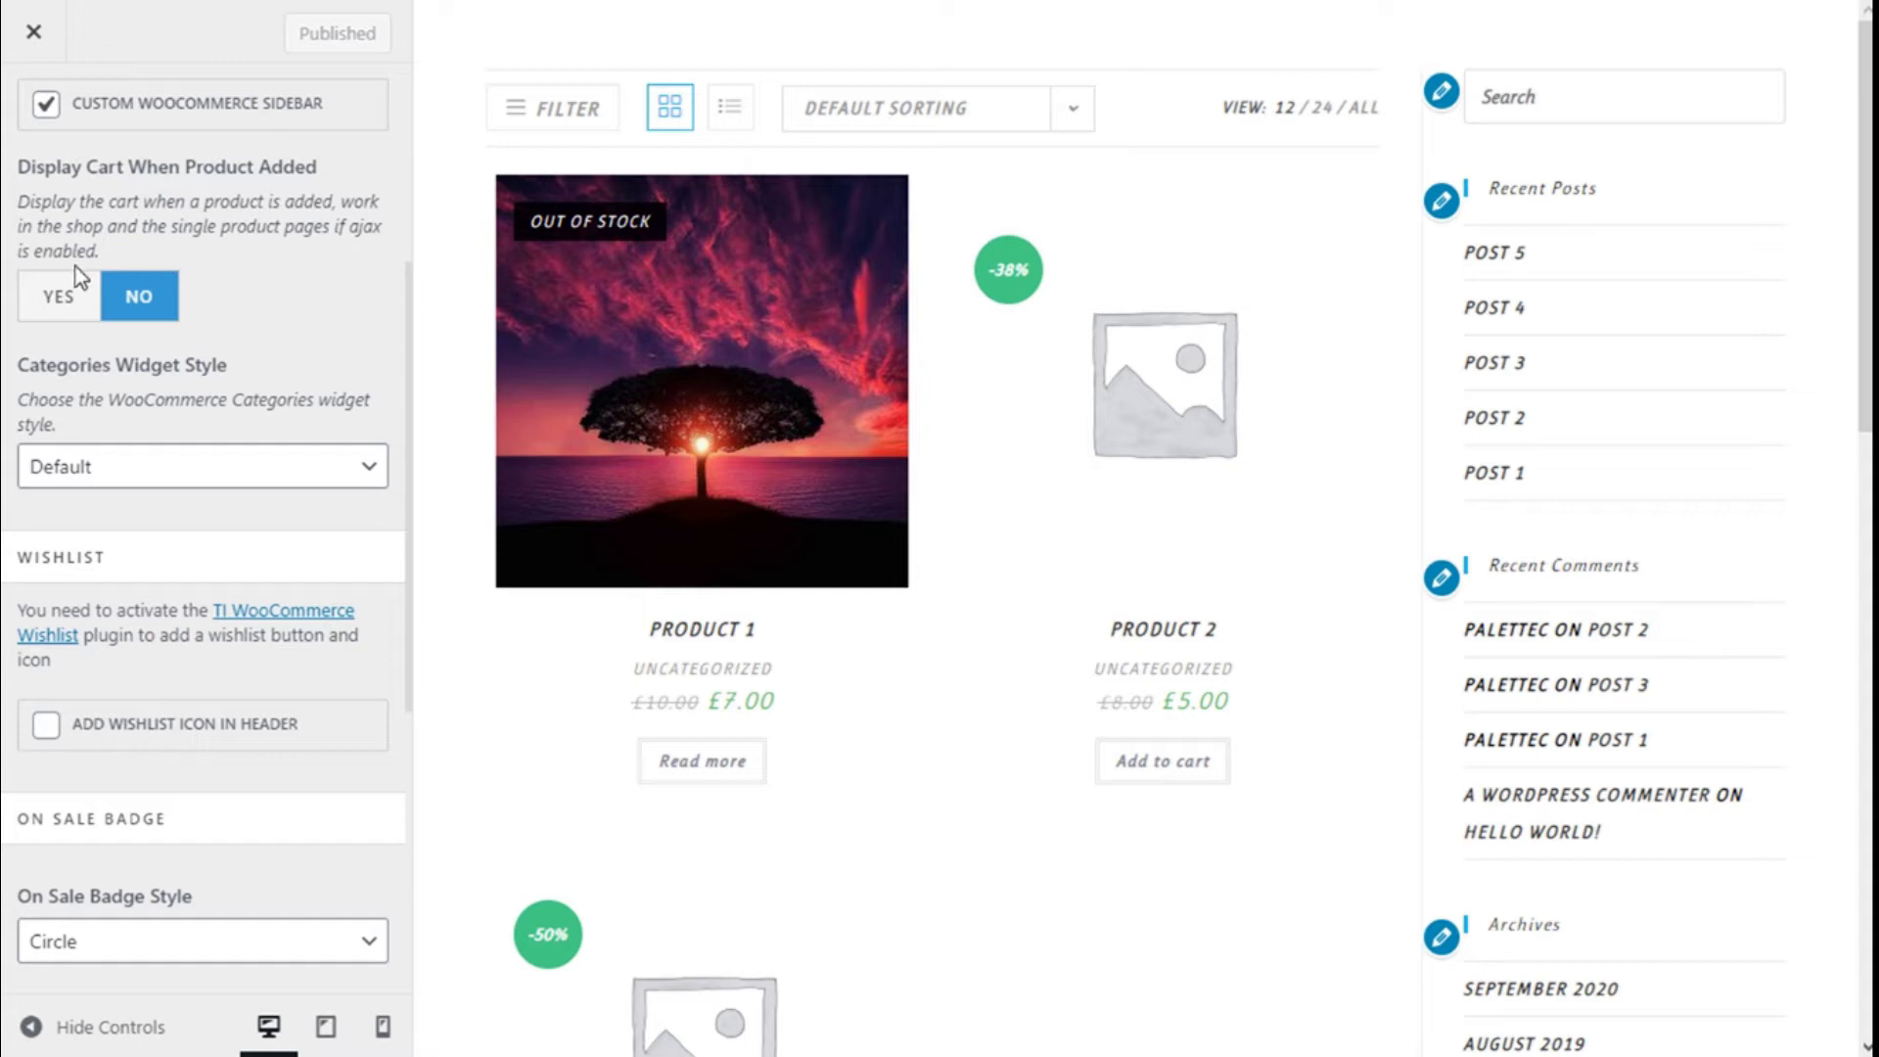
scroll(329, 256, down, 2)
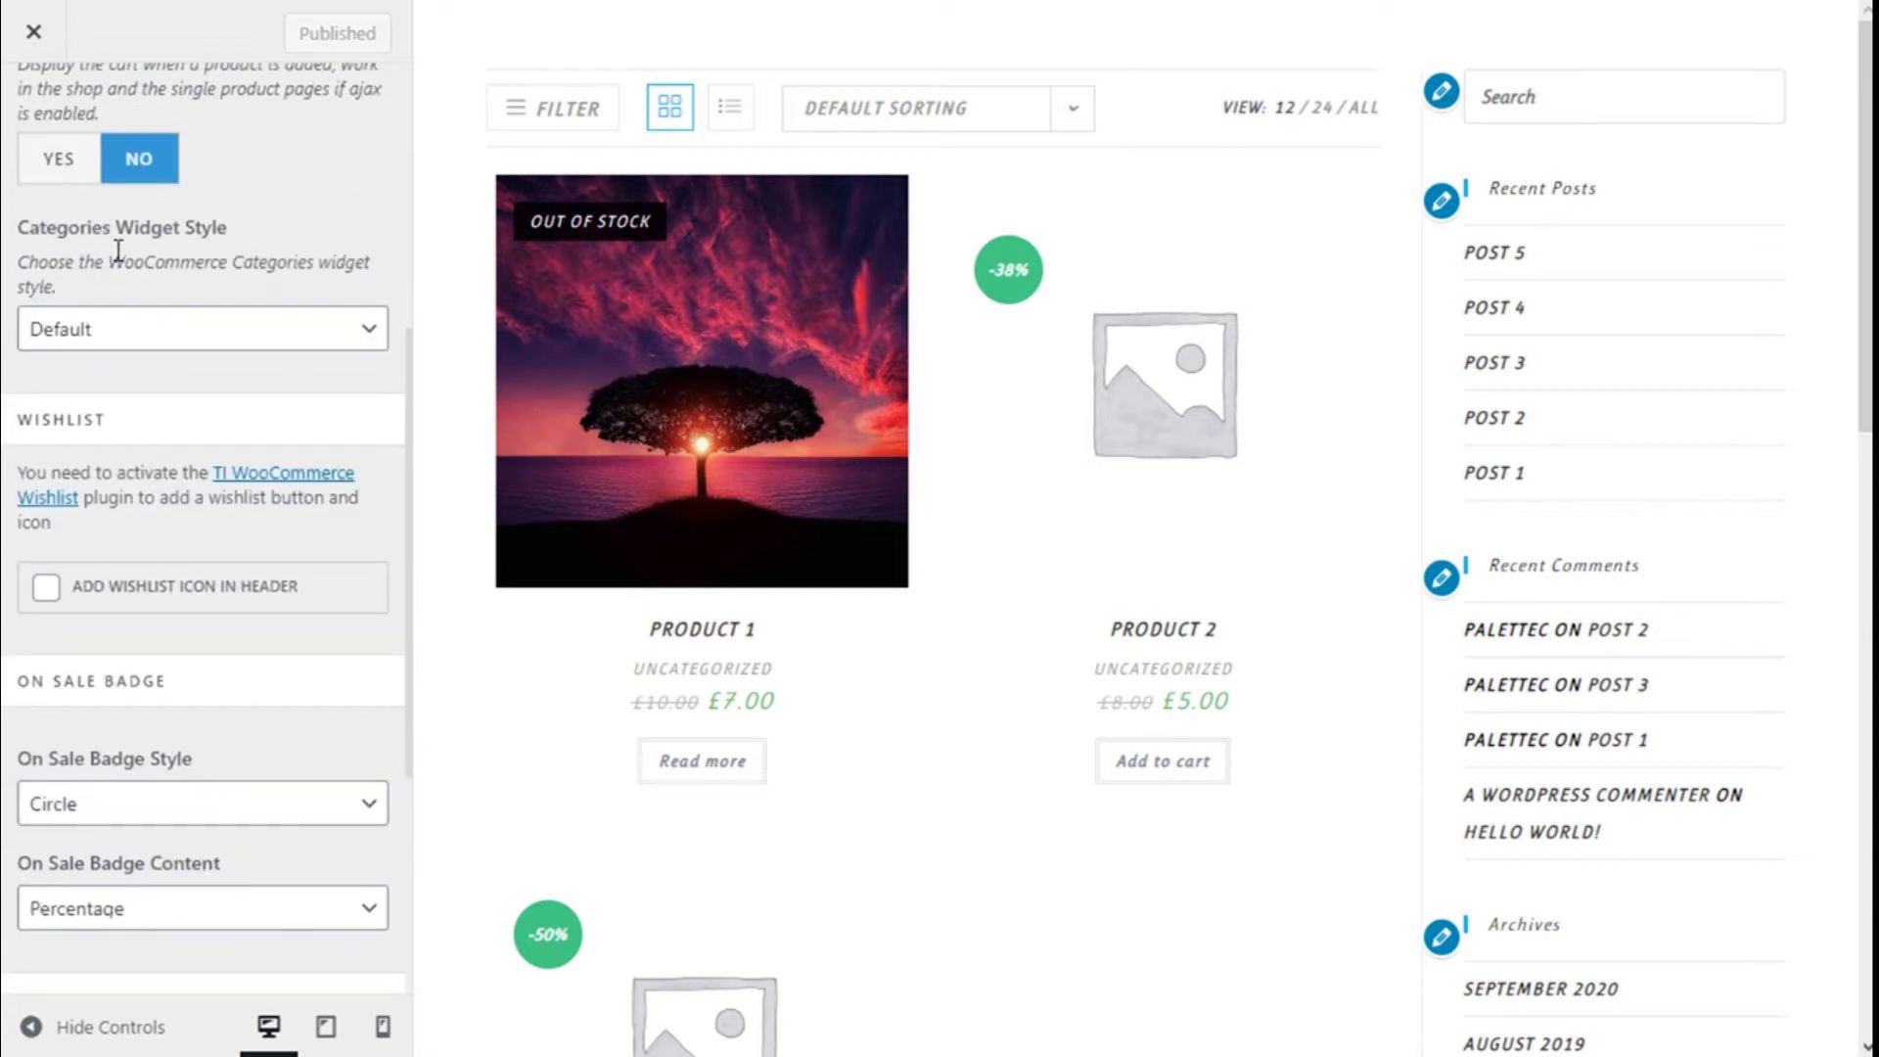
click(199, 330)
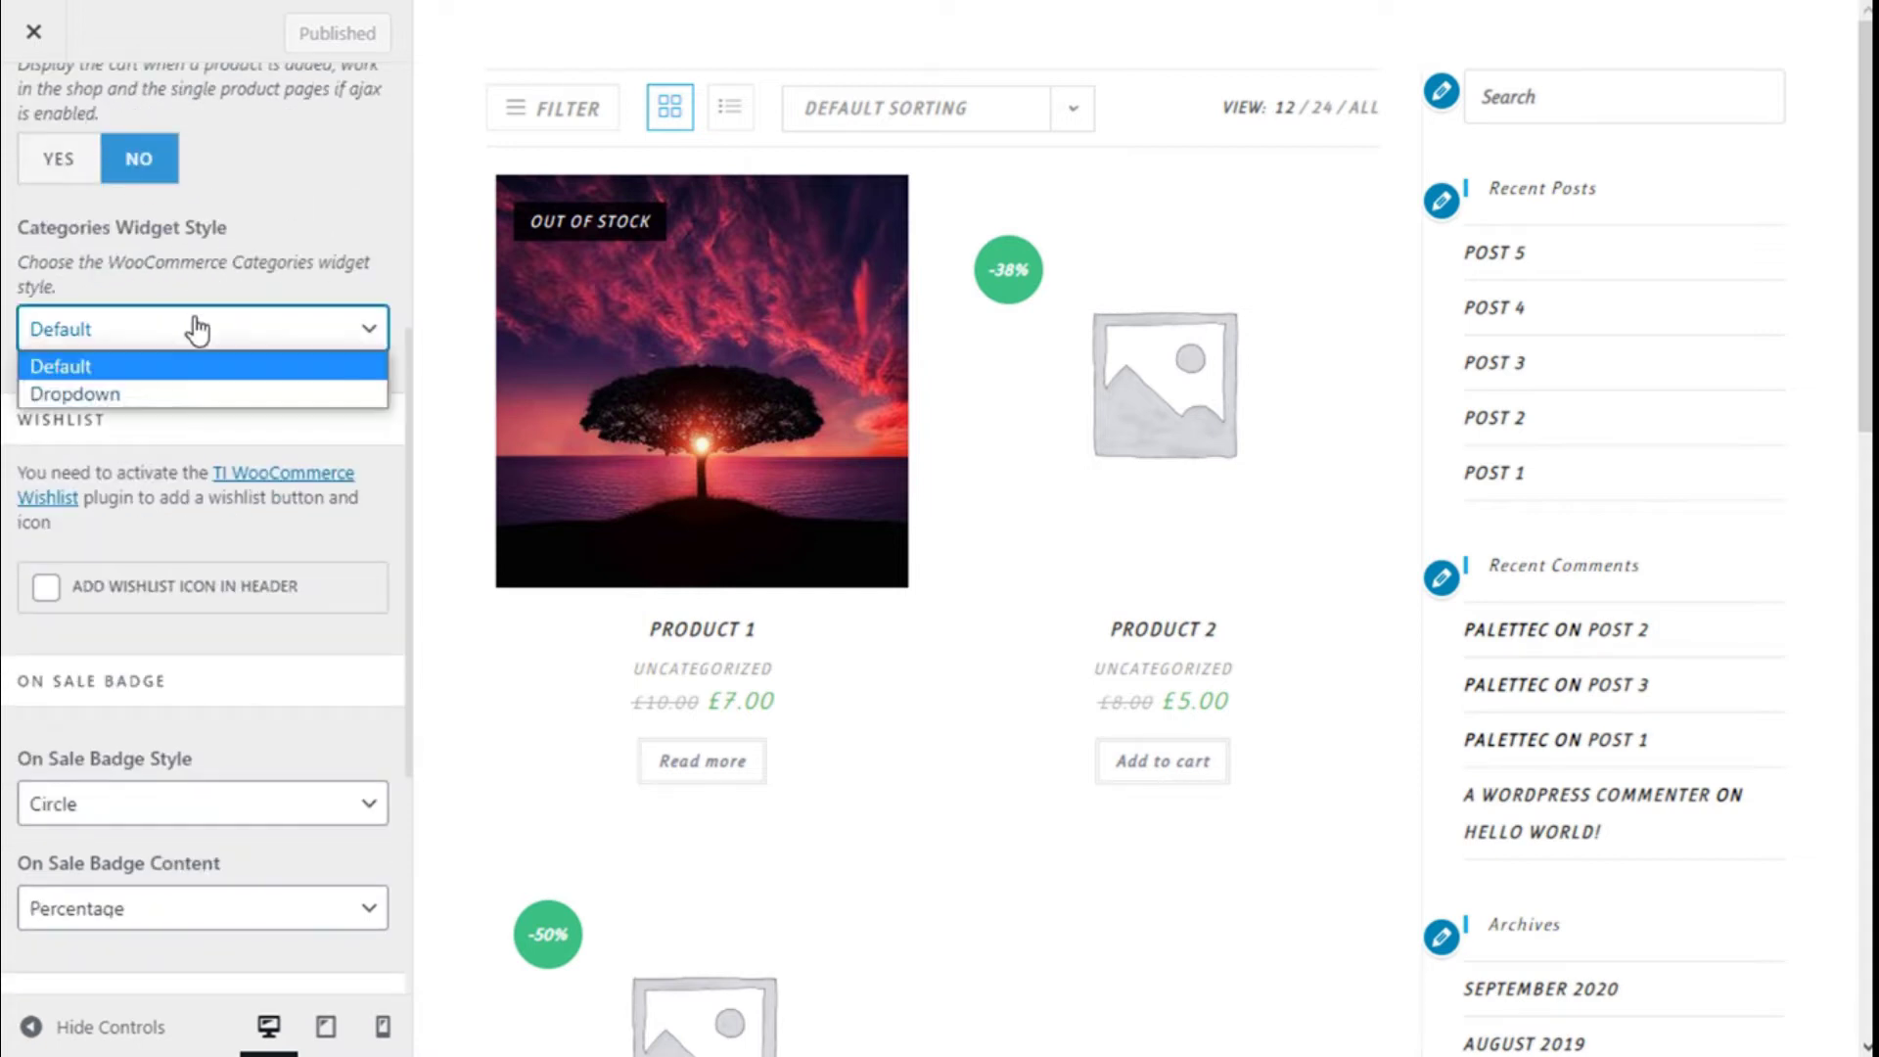
click(218, 266)
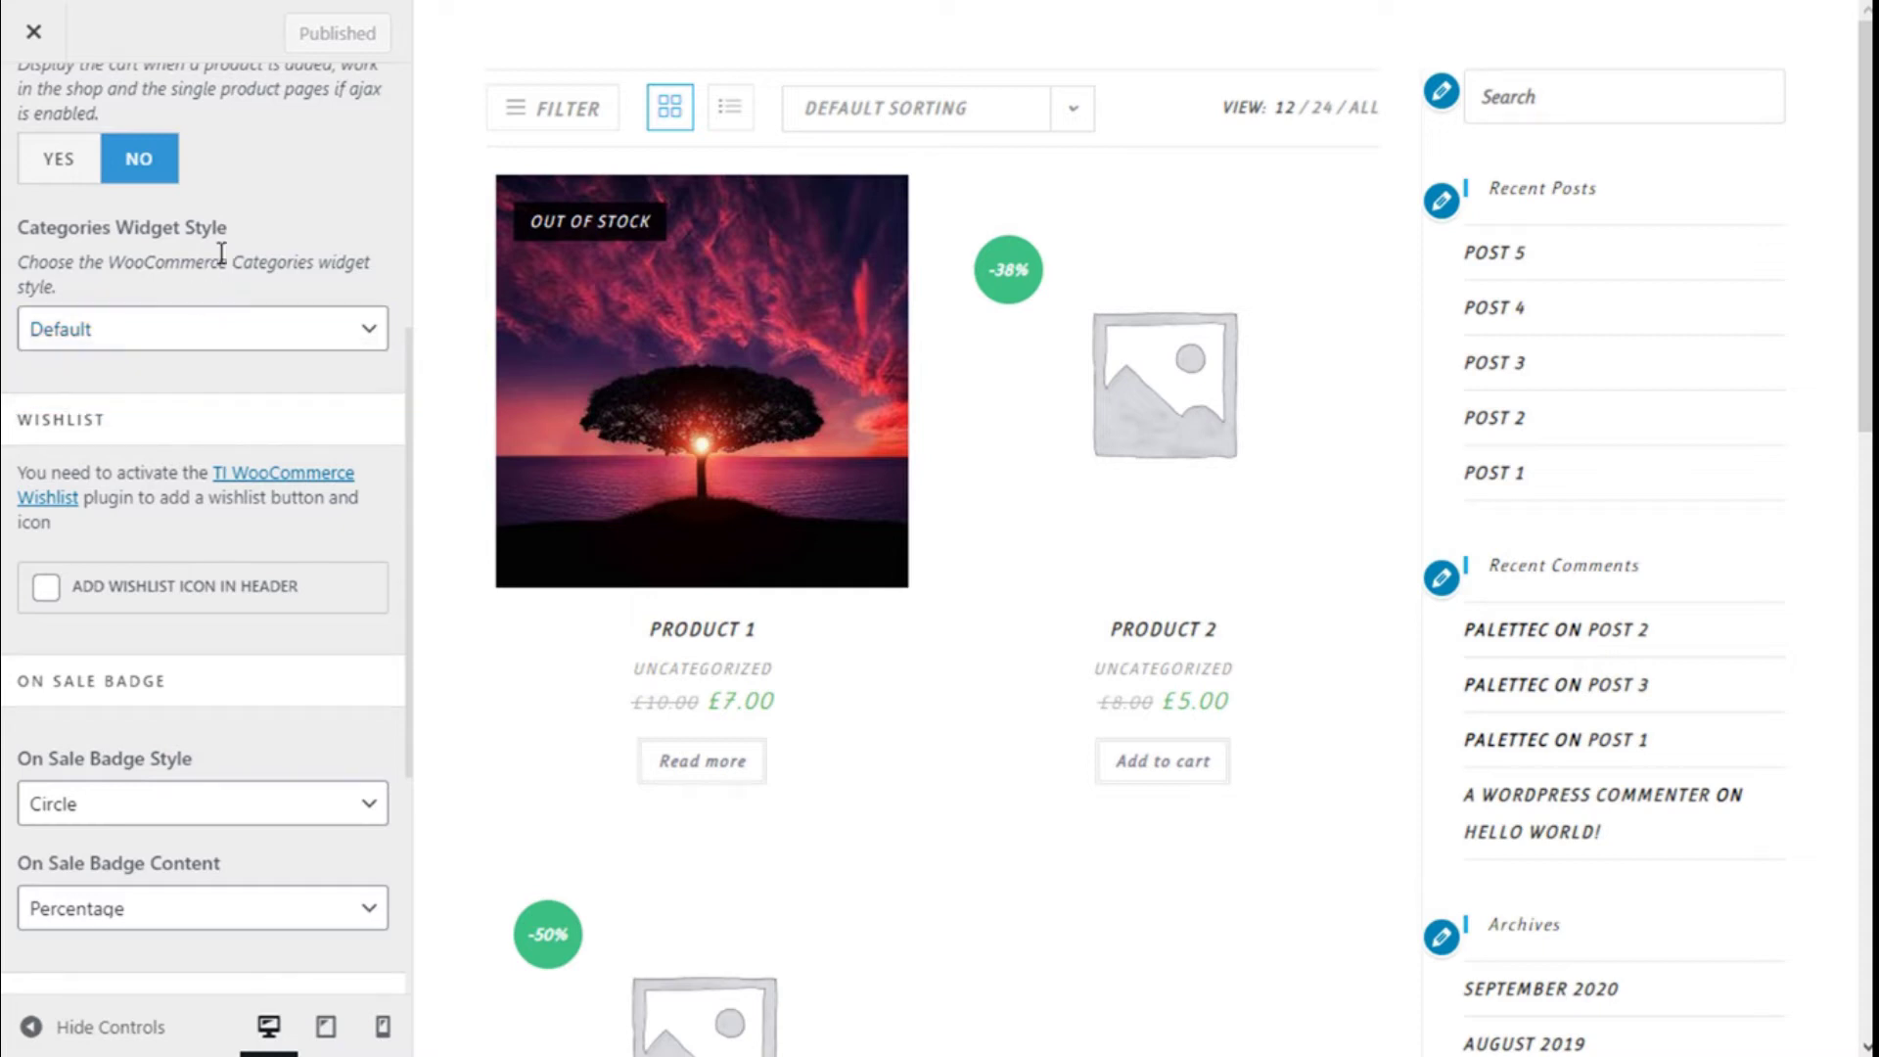
scroll(219, 266, down, 4)
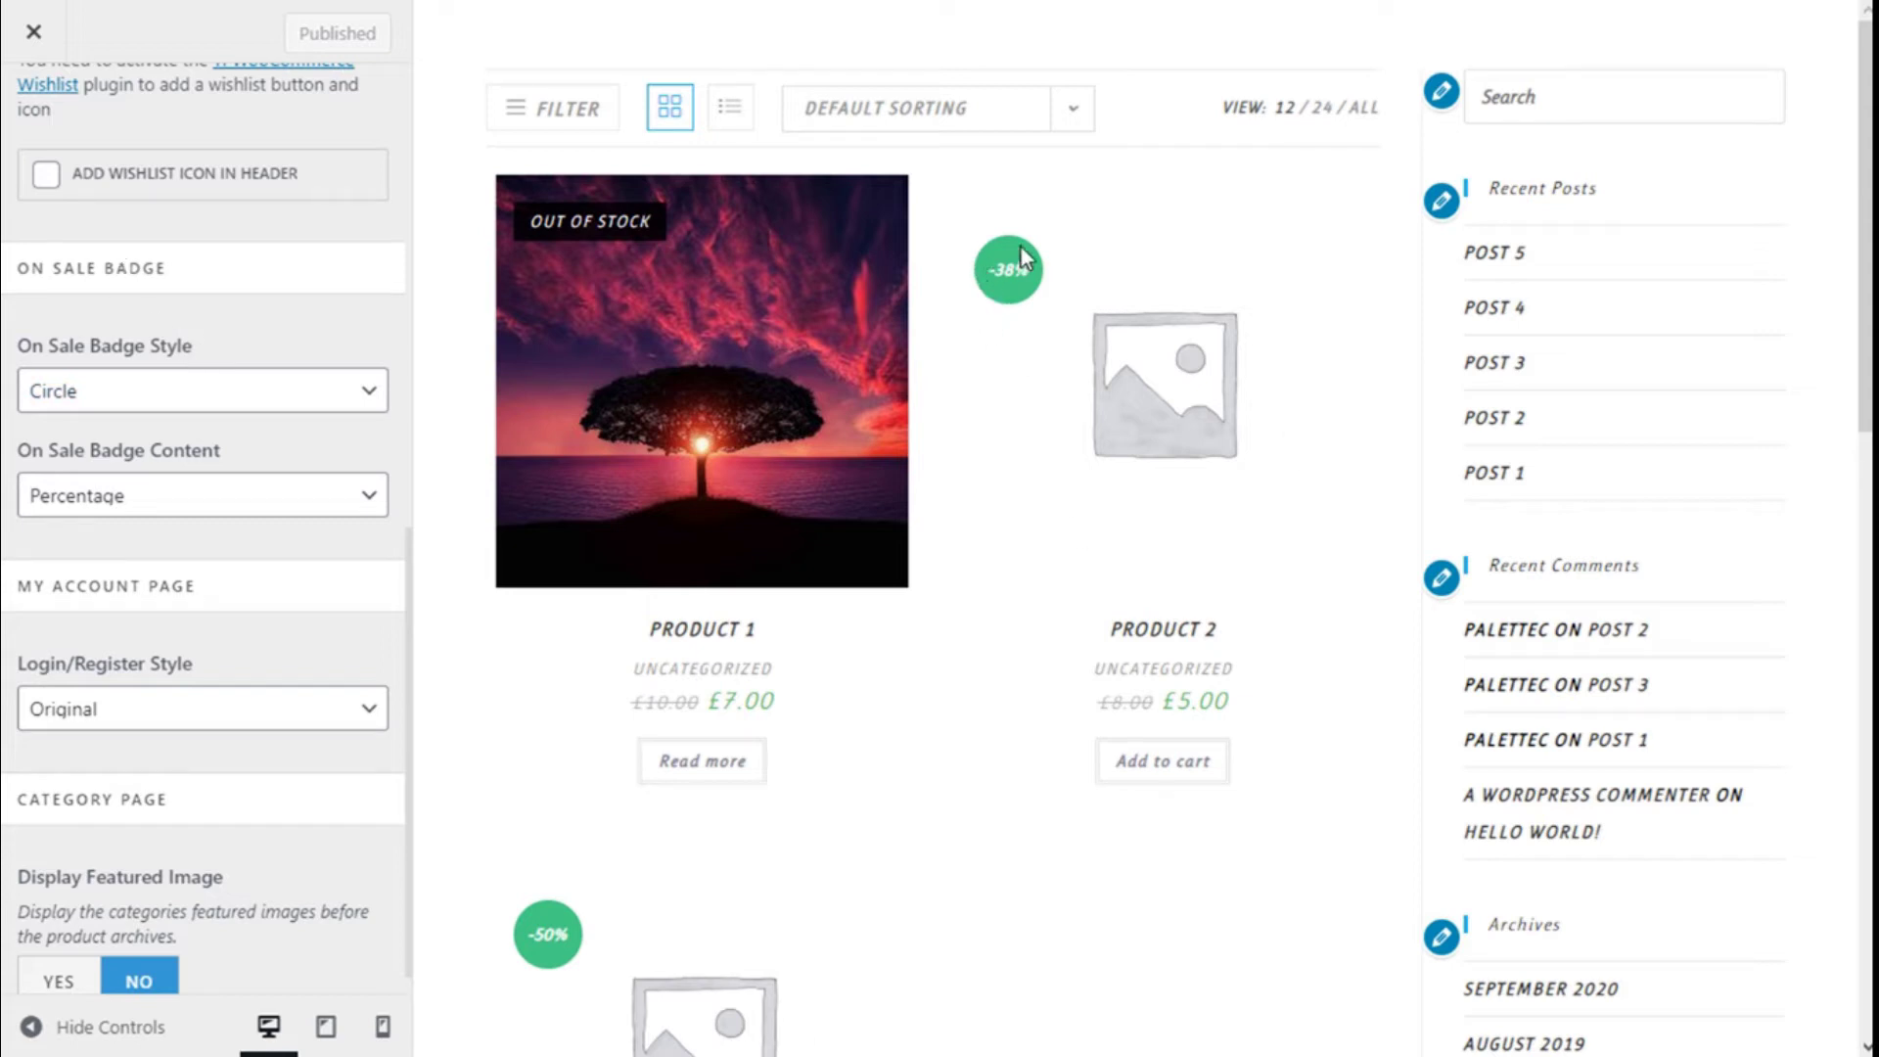
click(277, 403)
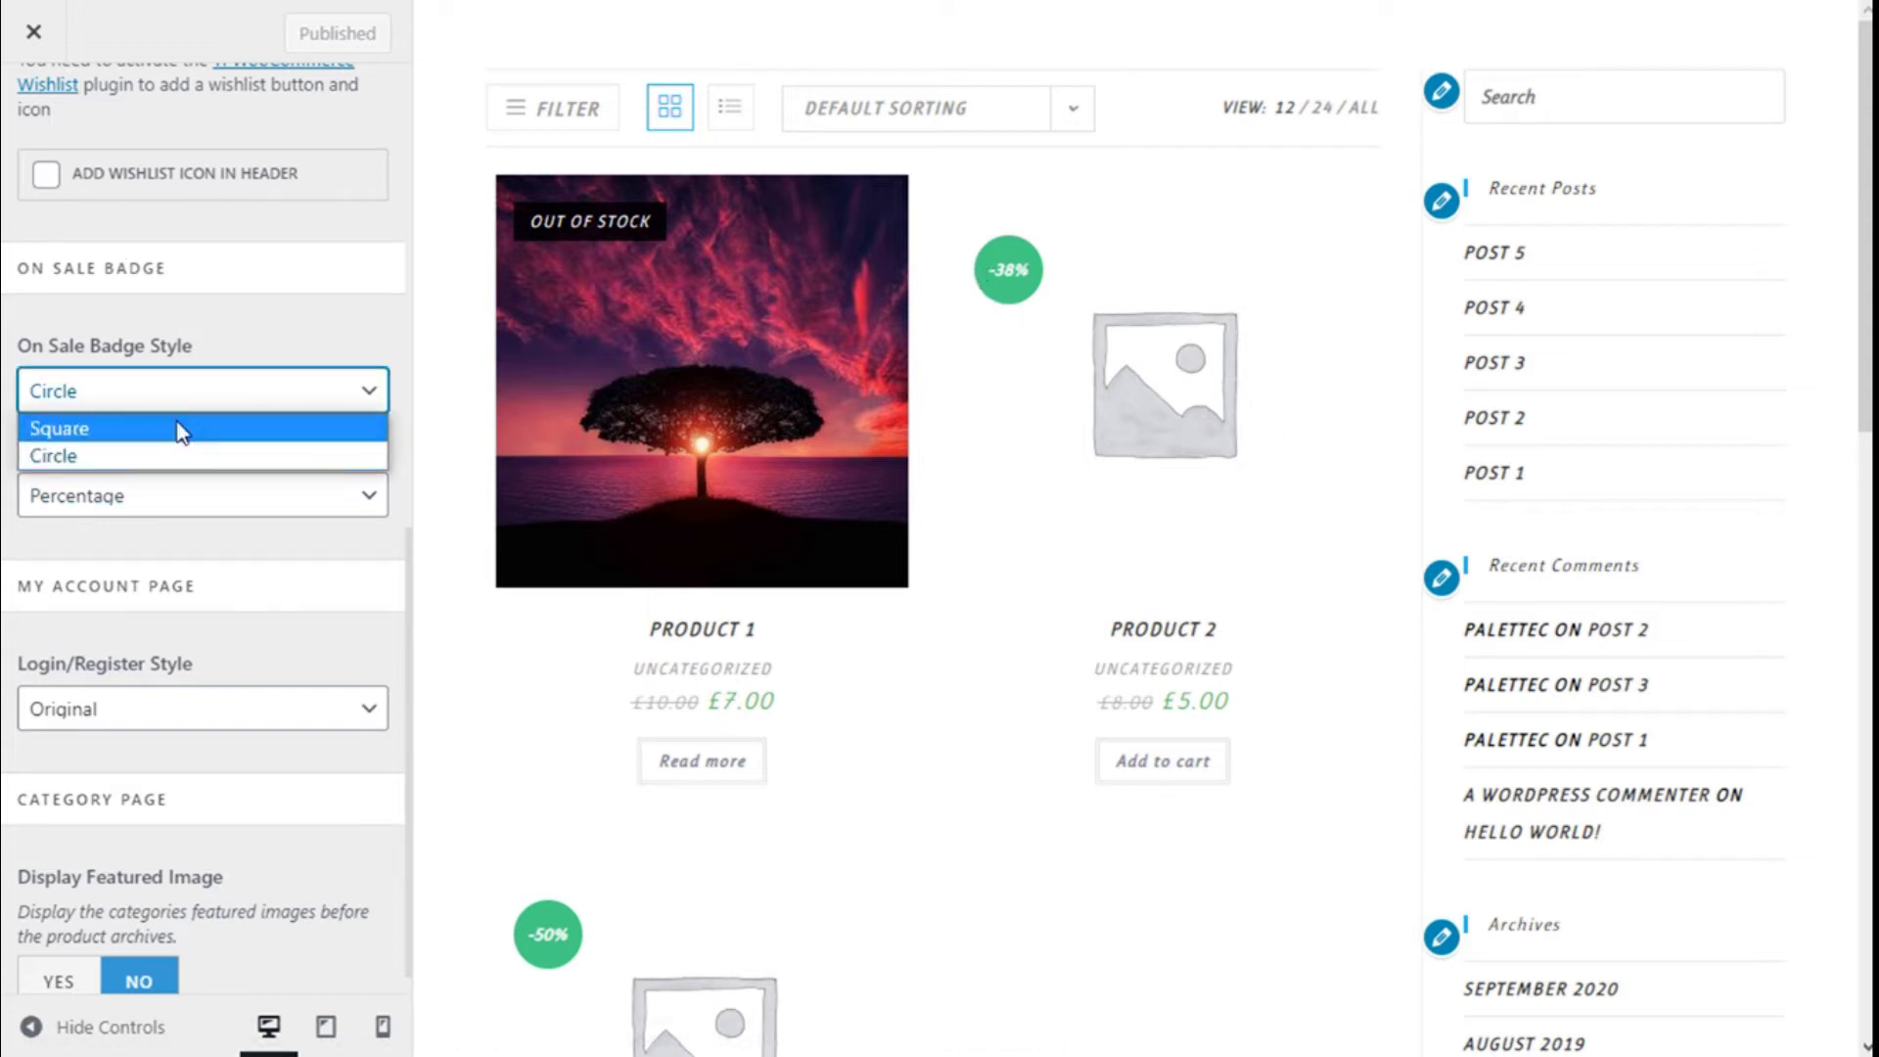
click(243, 358)
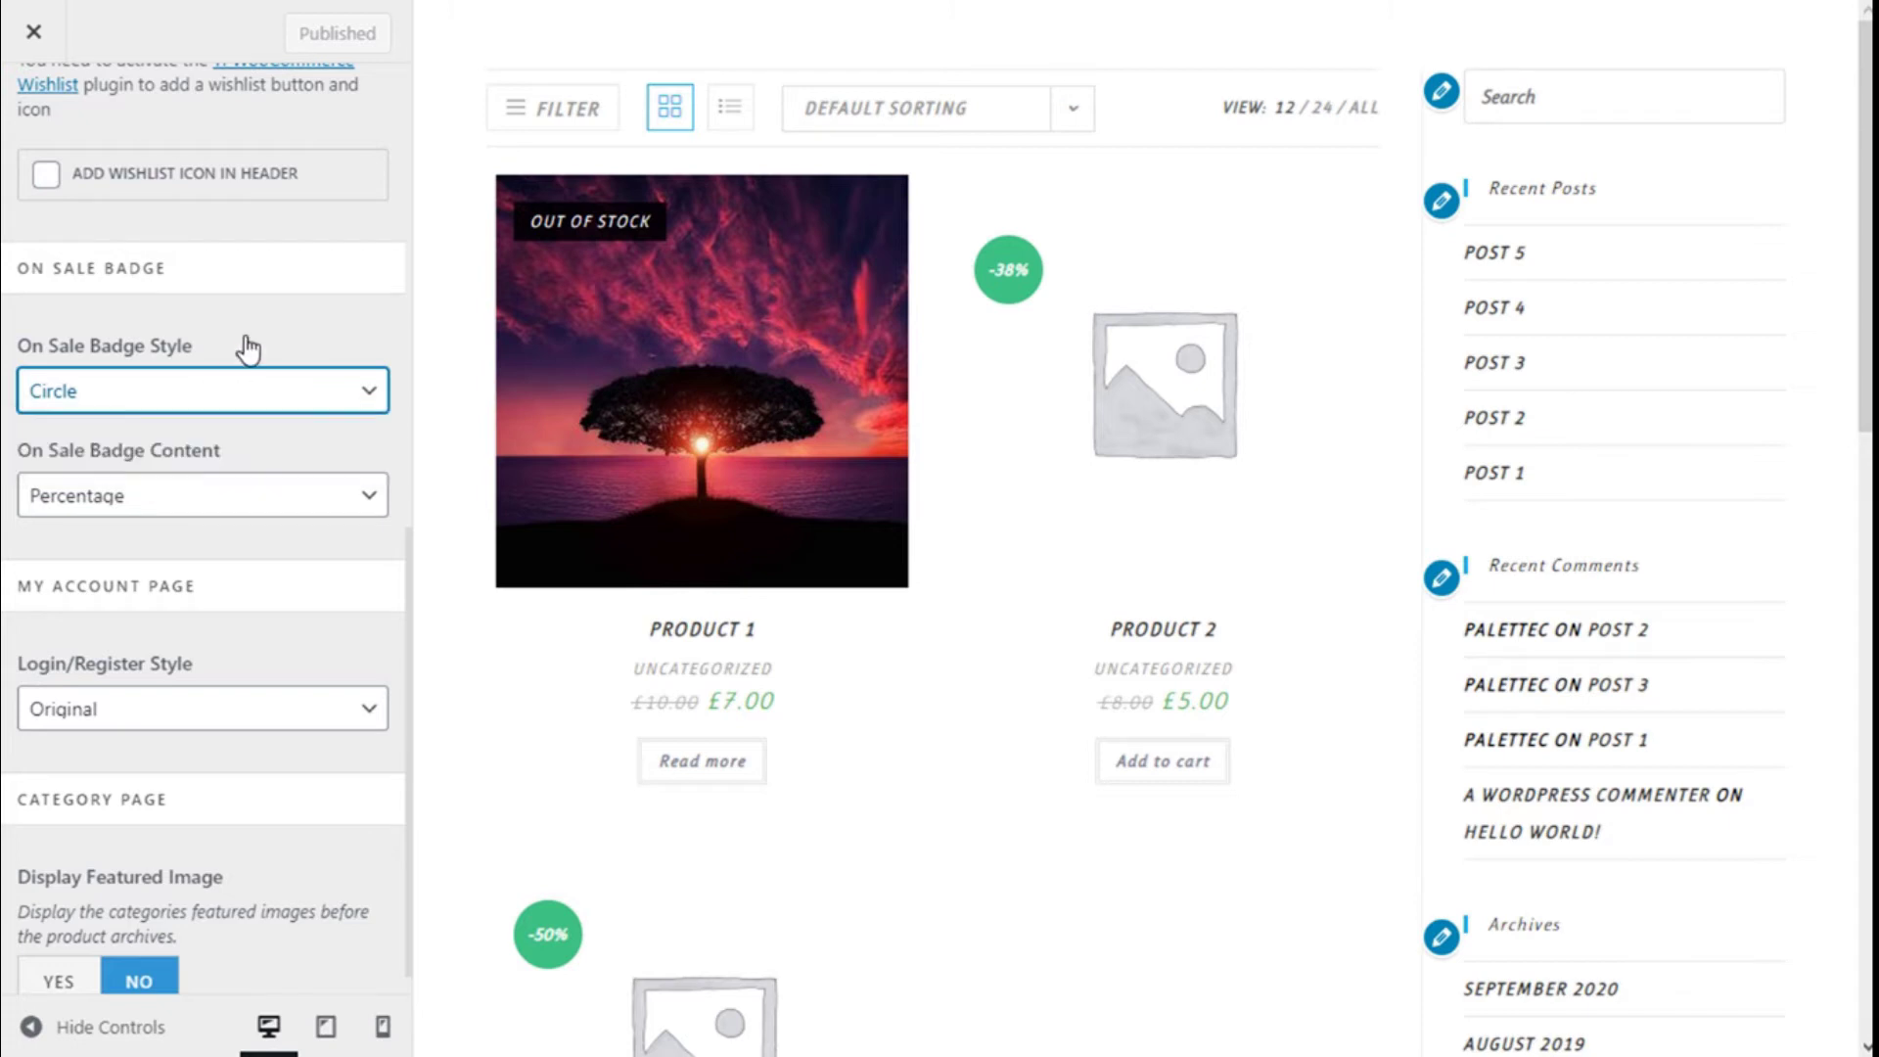
click(196, 501)
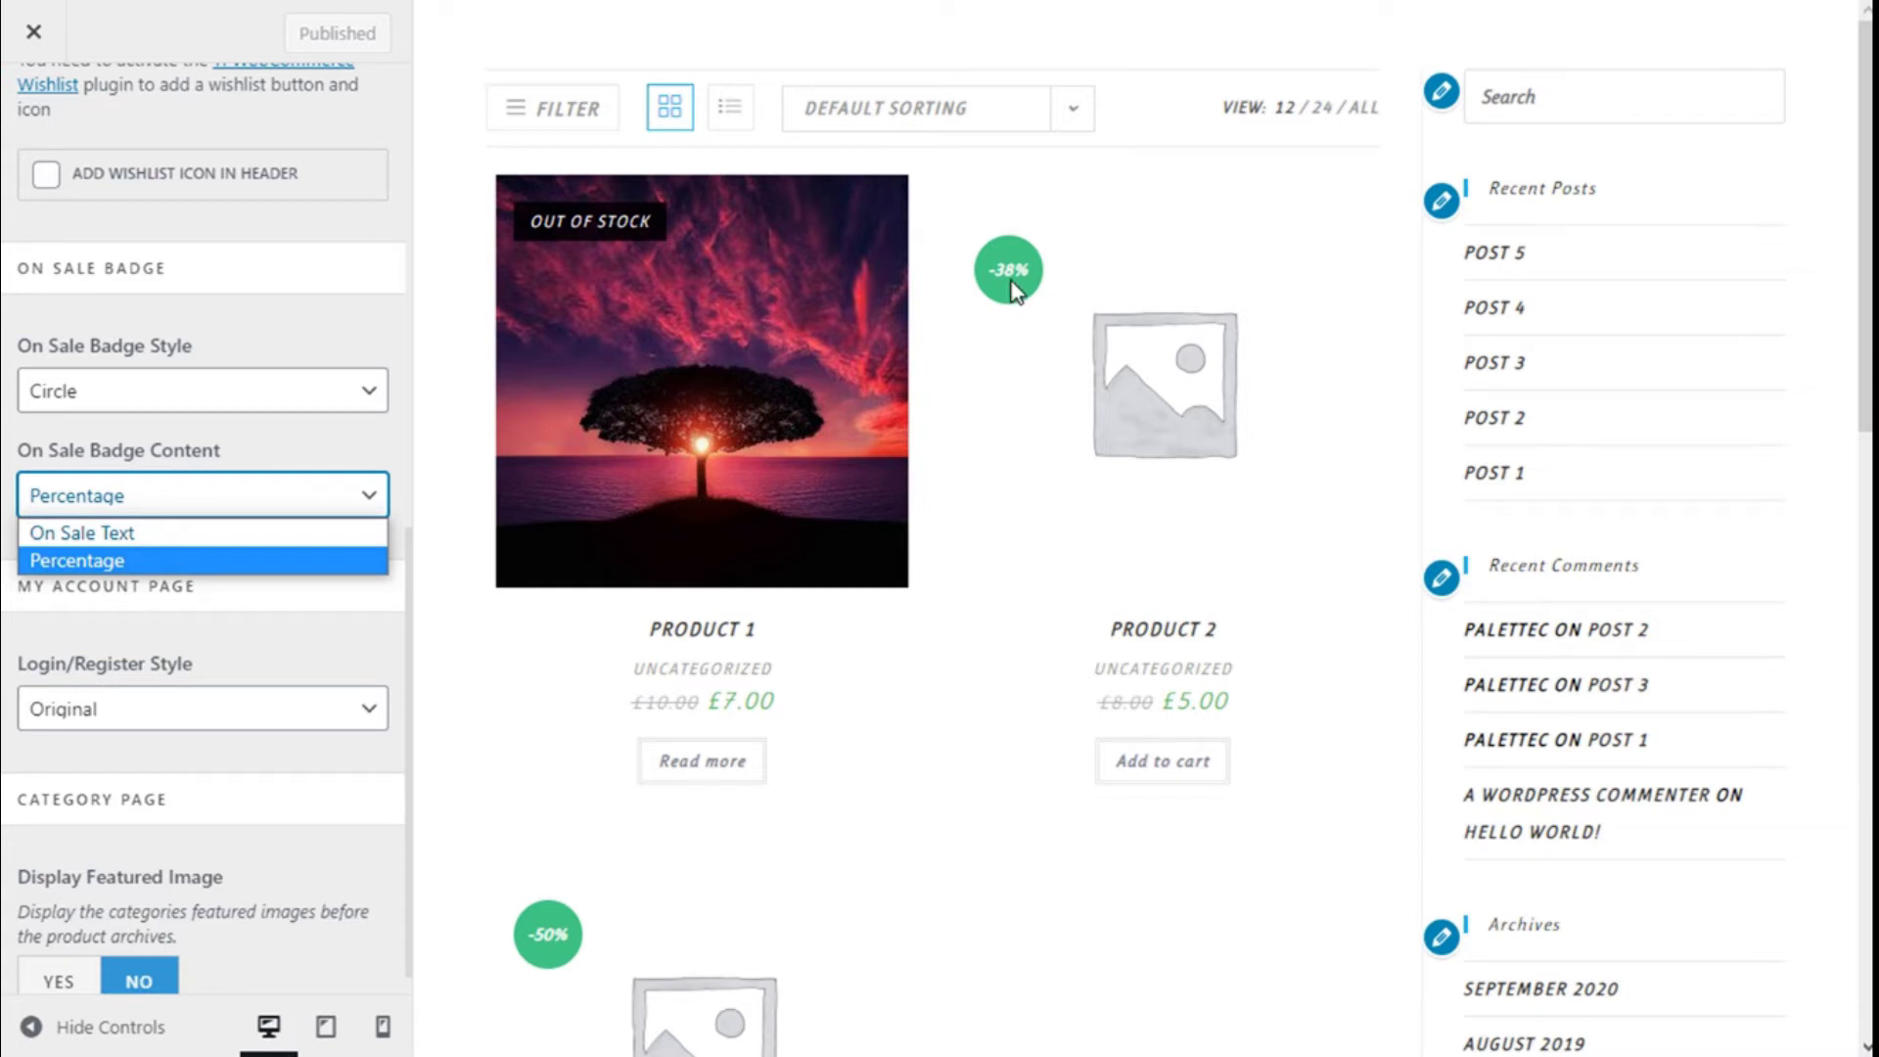
click(253, 313)
scroll(253, 313, up, 5)
scroll(254, 313, down, 5)
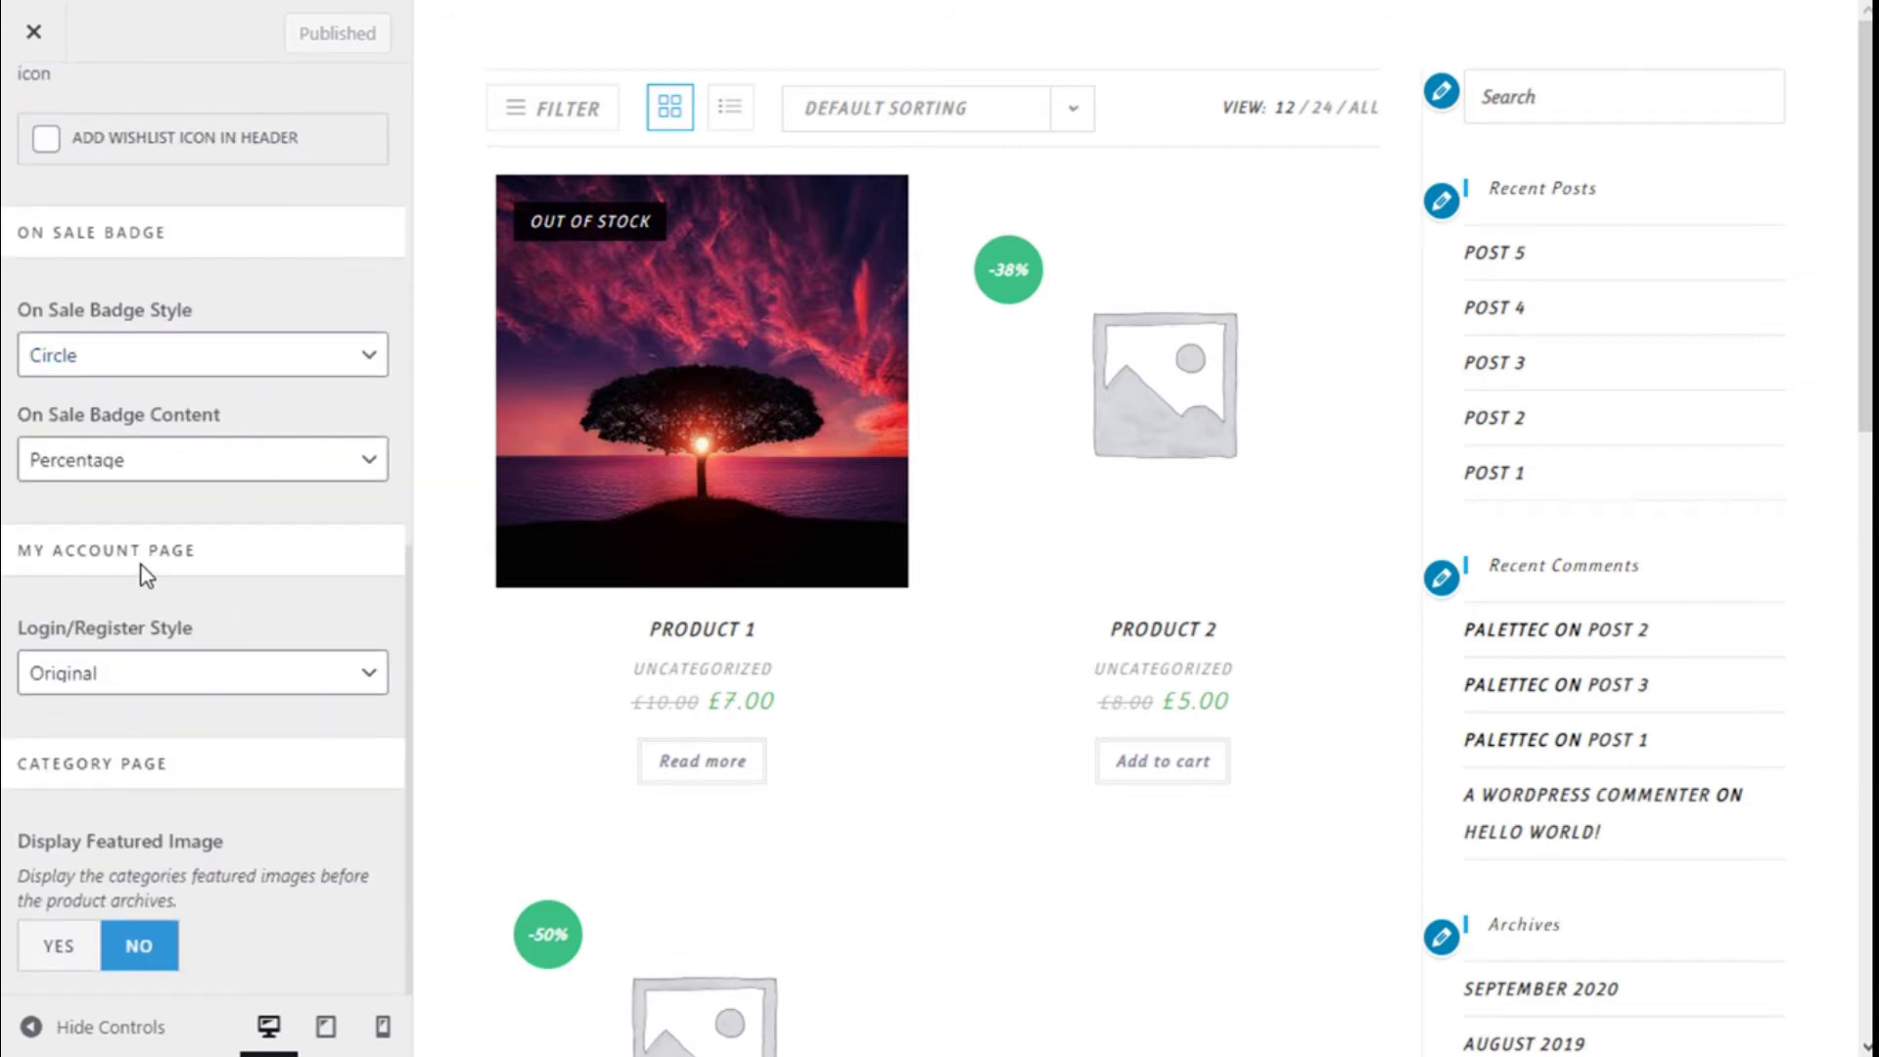
click(193, 675)
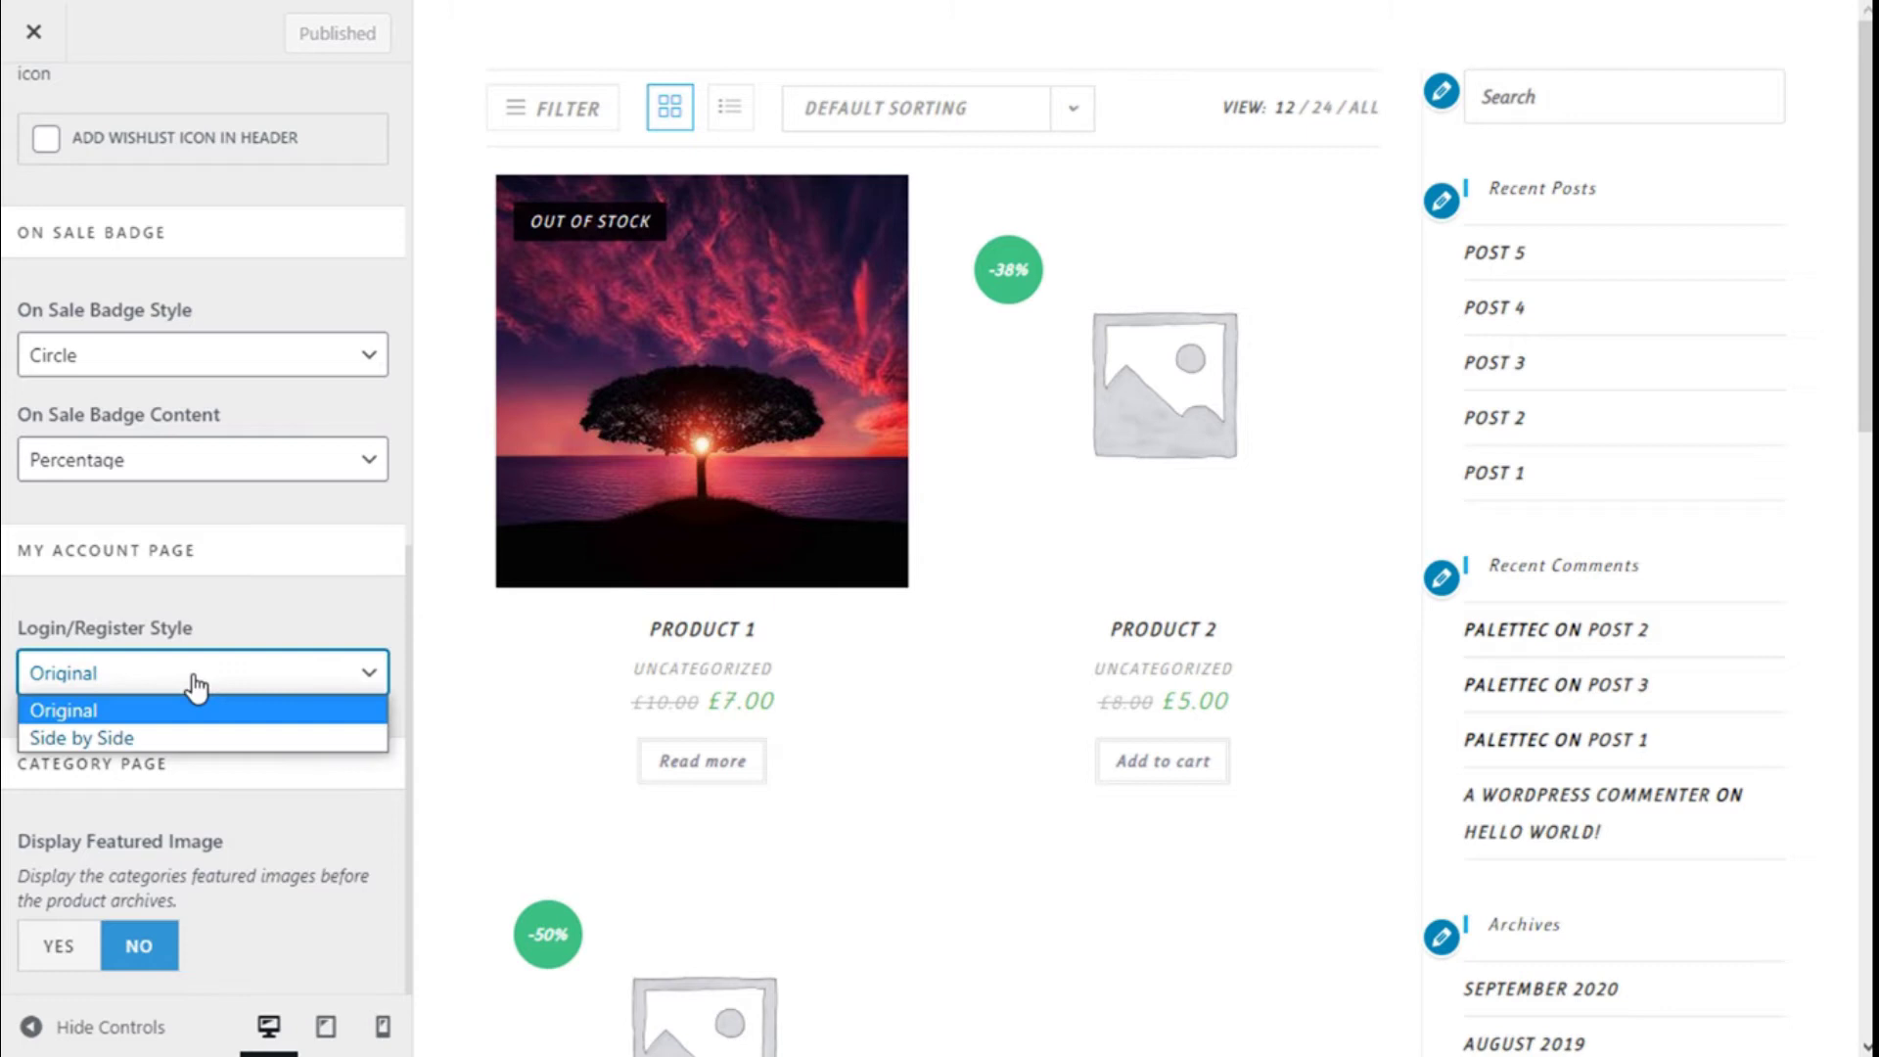
click(196, 685)
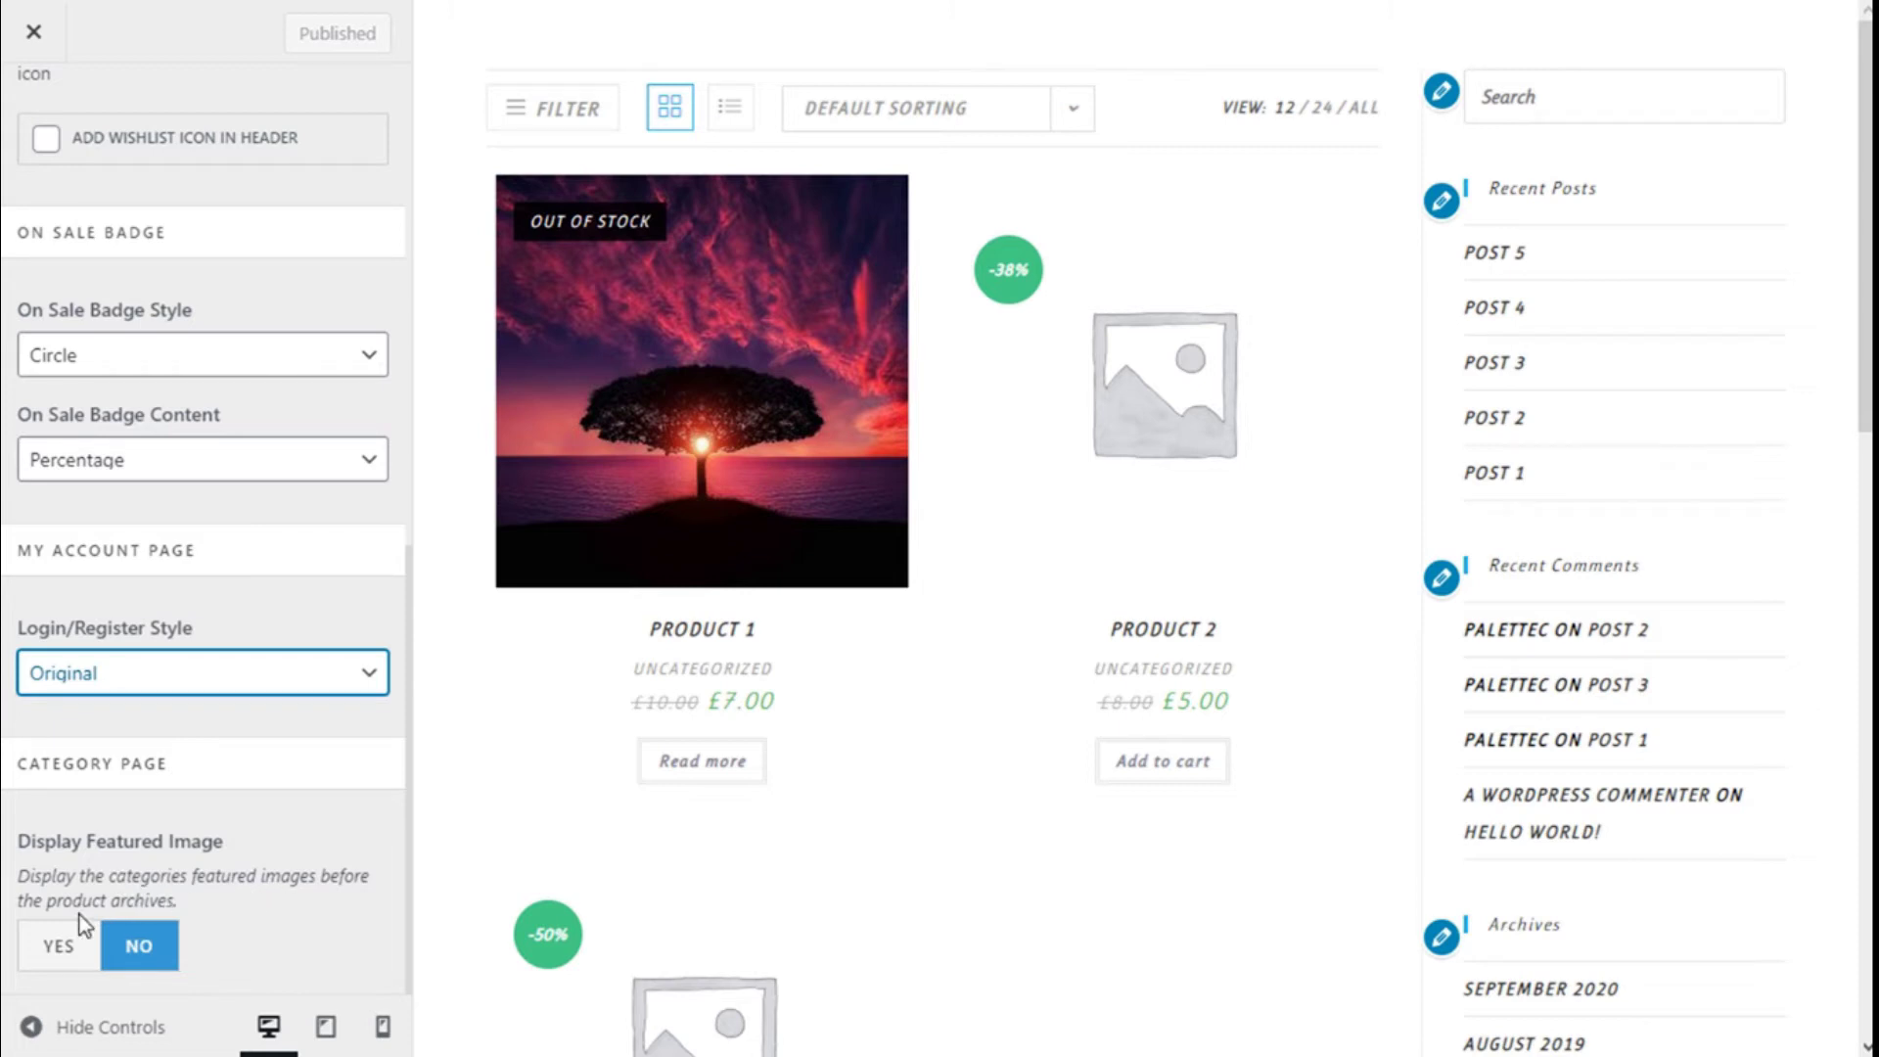
scroll(252, 825, up, 10)
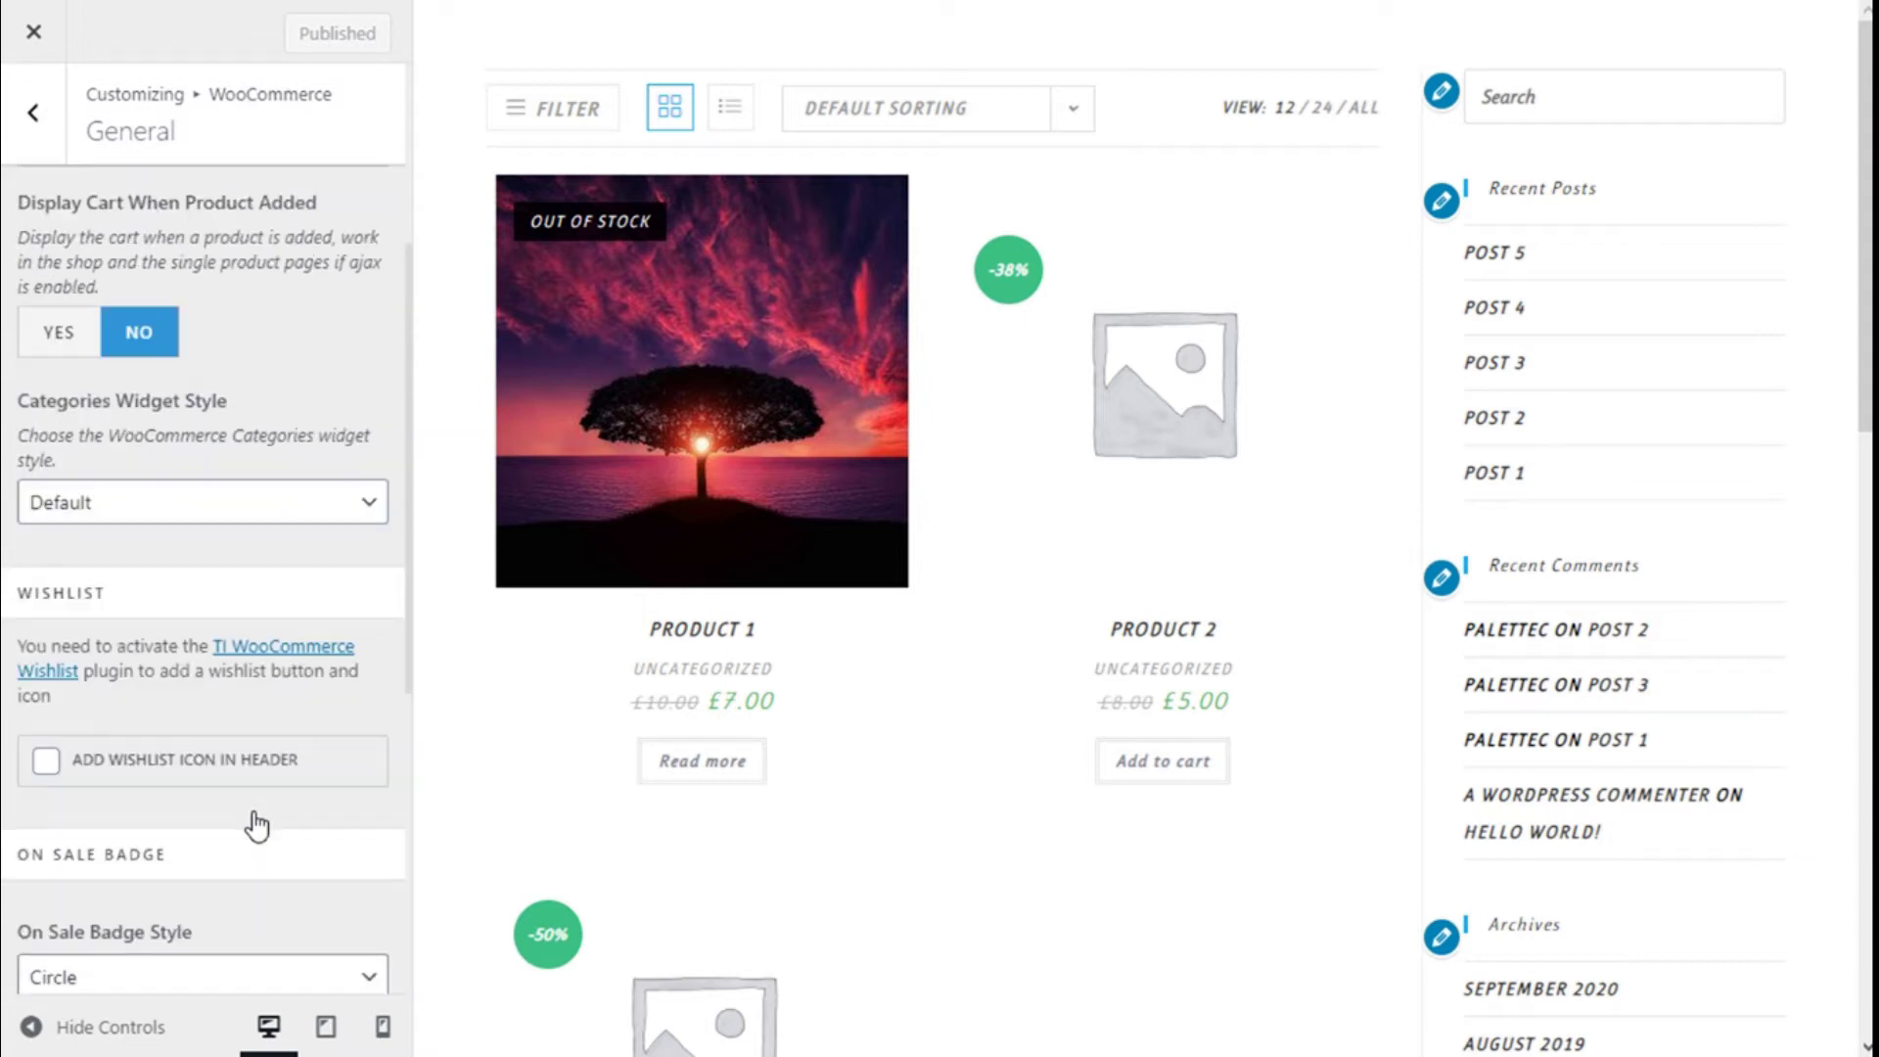
- Open Archives and keep Show products for both shop and category page display
click(35, 134)
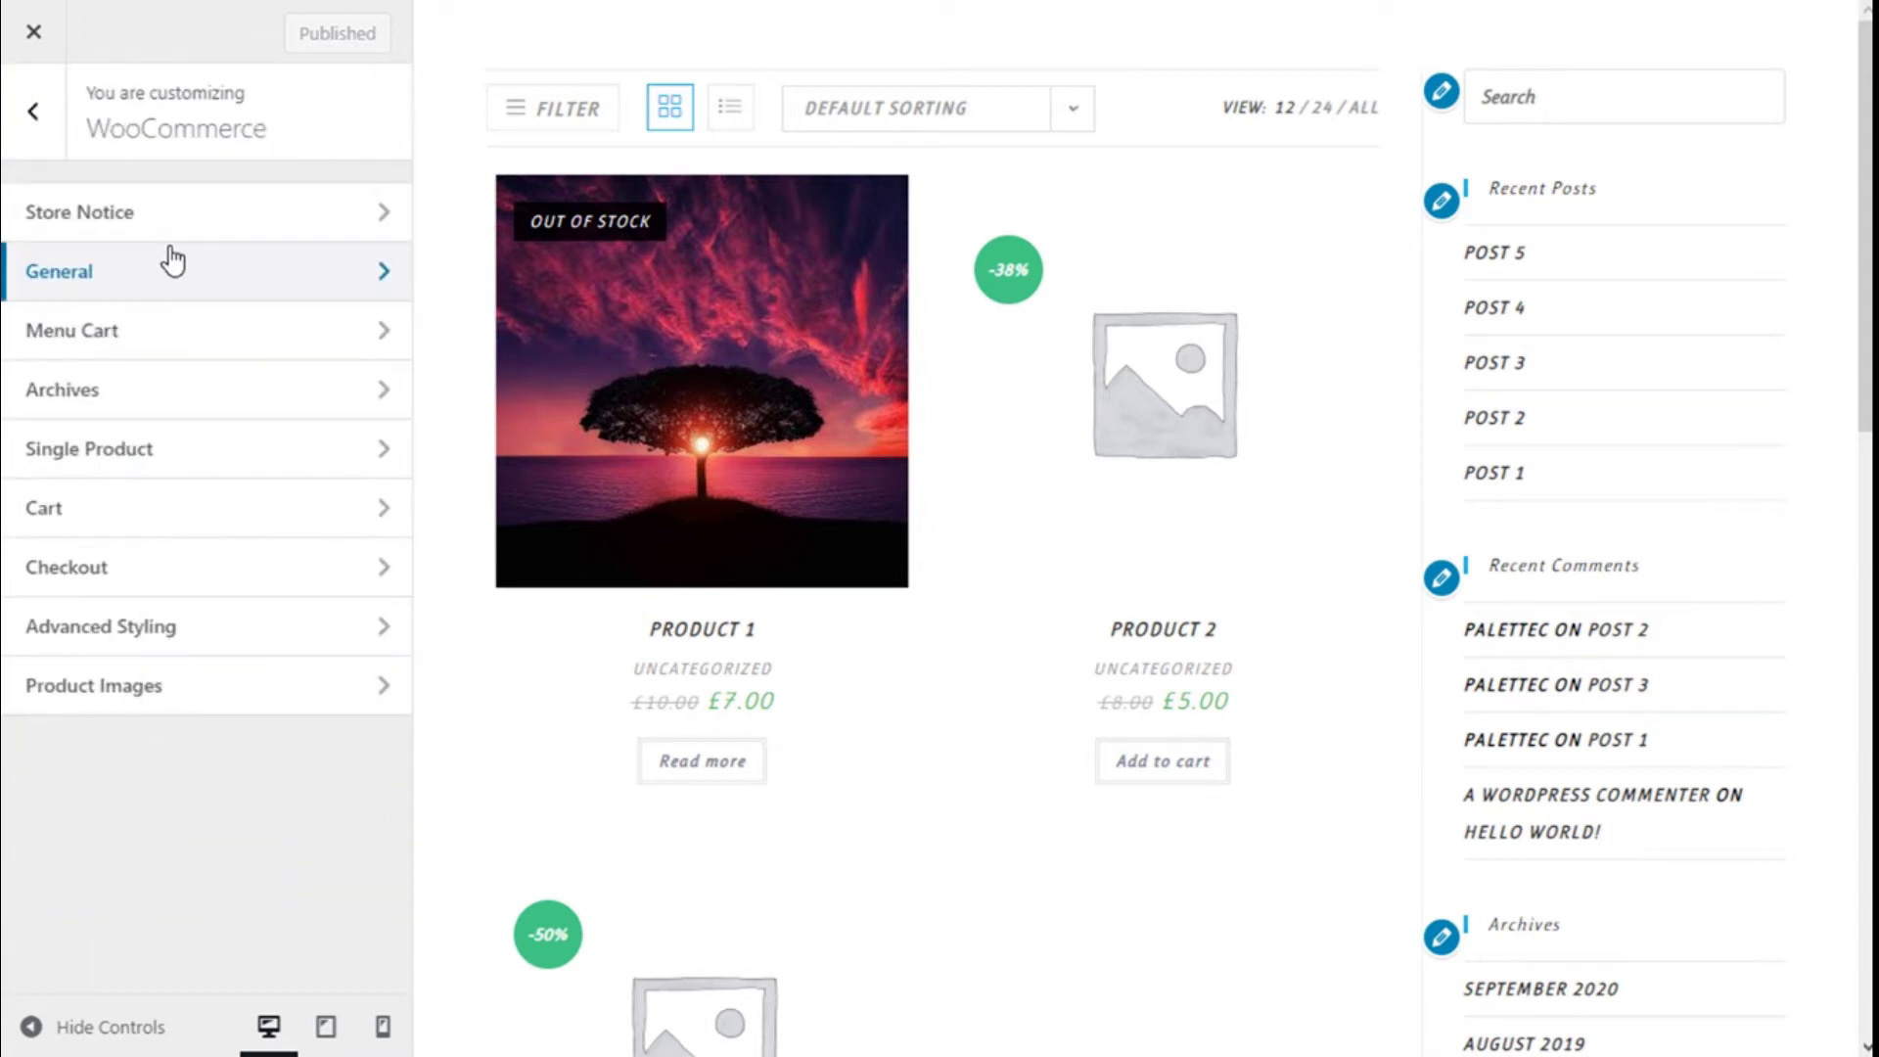
click(347, 409)
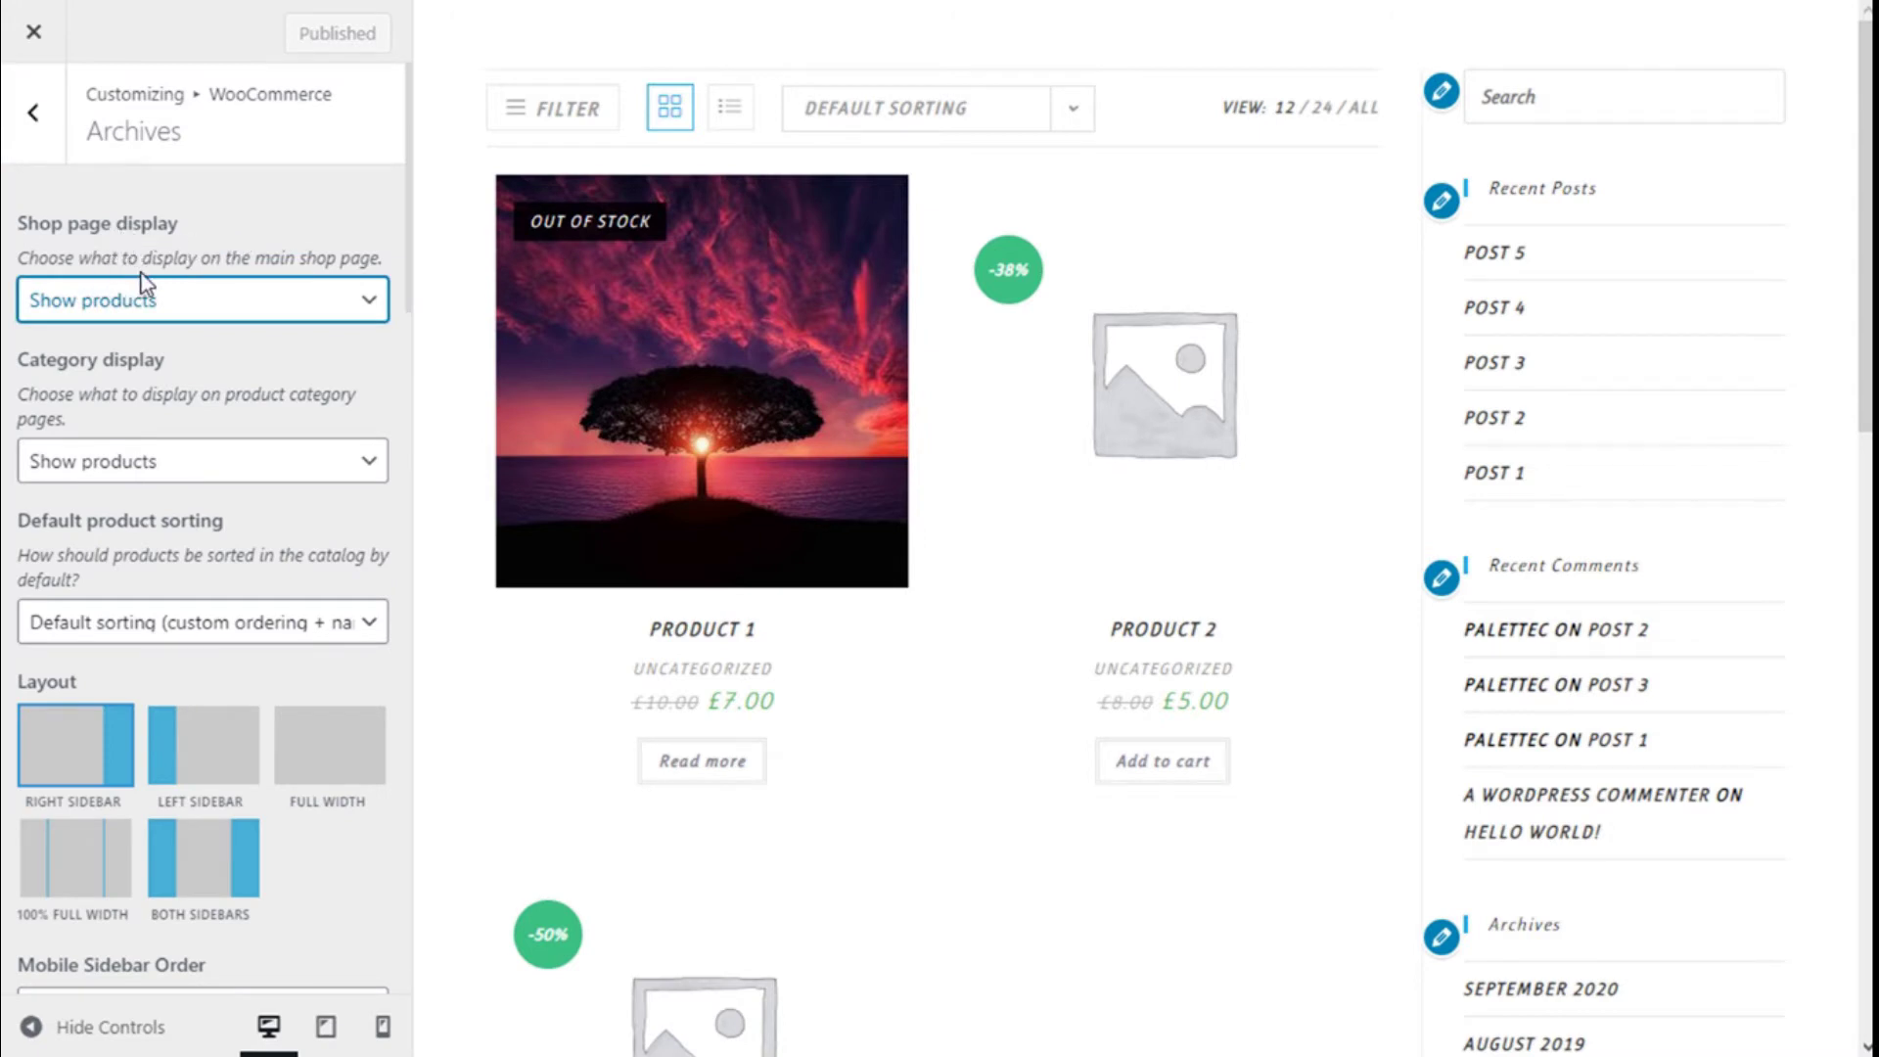
click(362, 299)
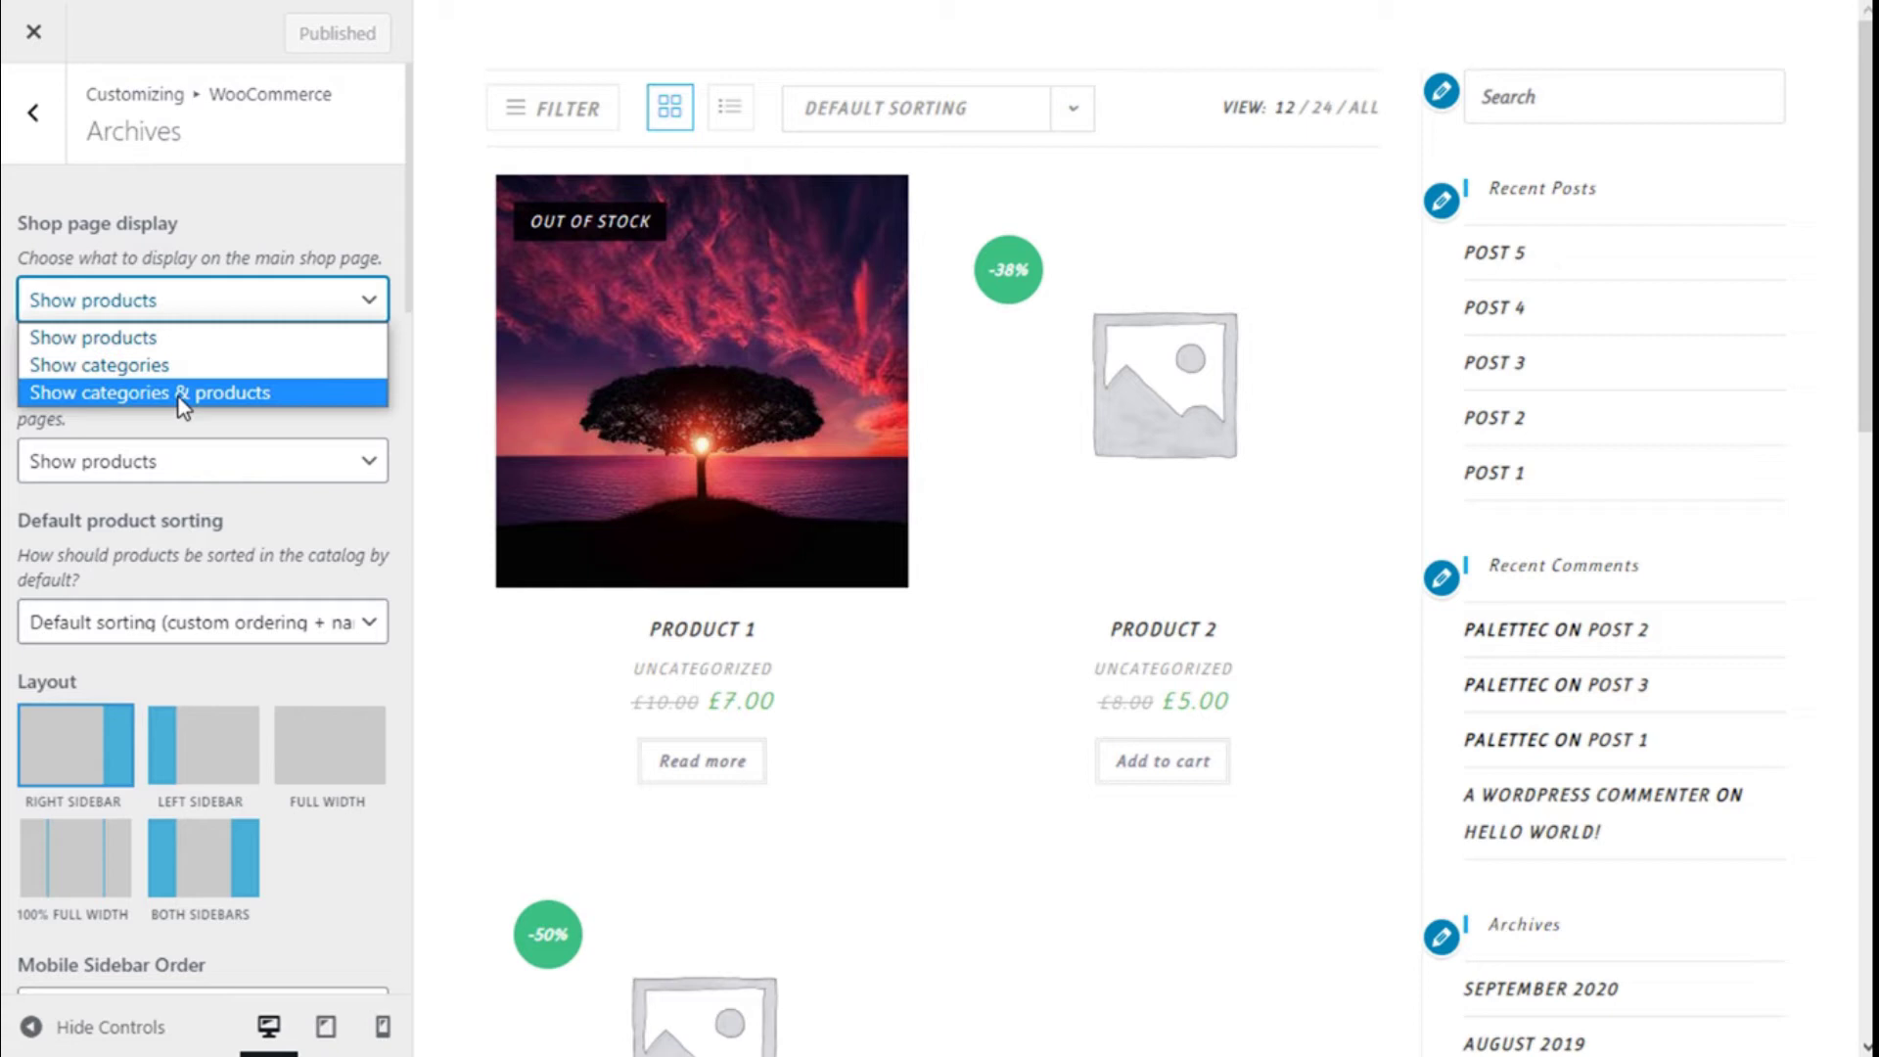
click(263, 194)
scroll(262, 193, down, 1)
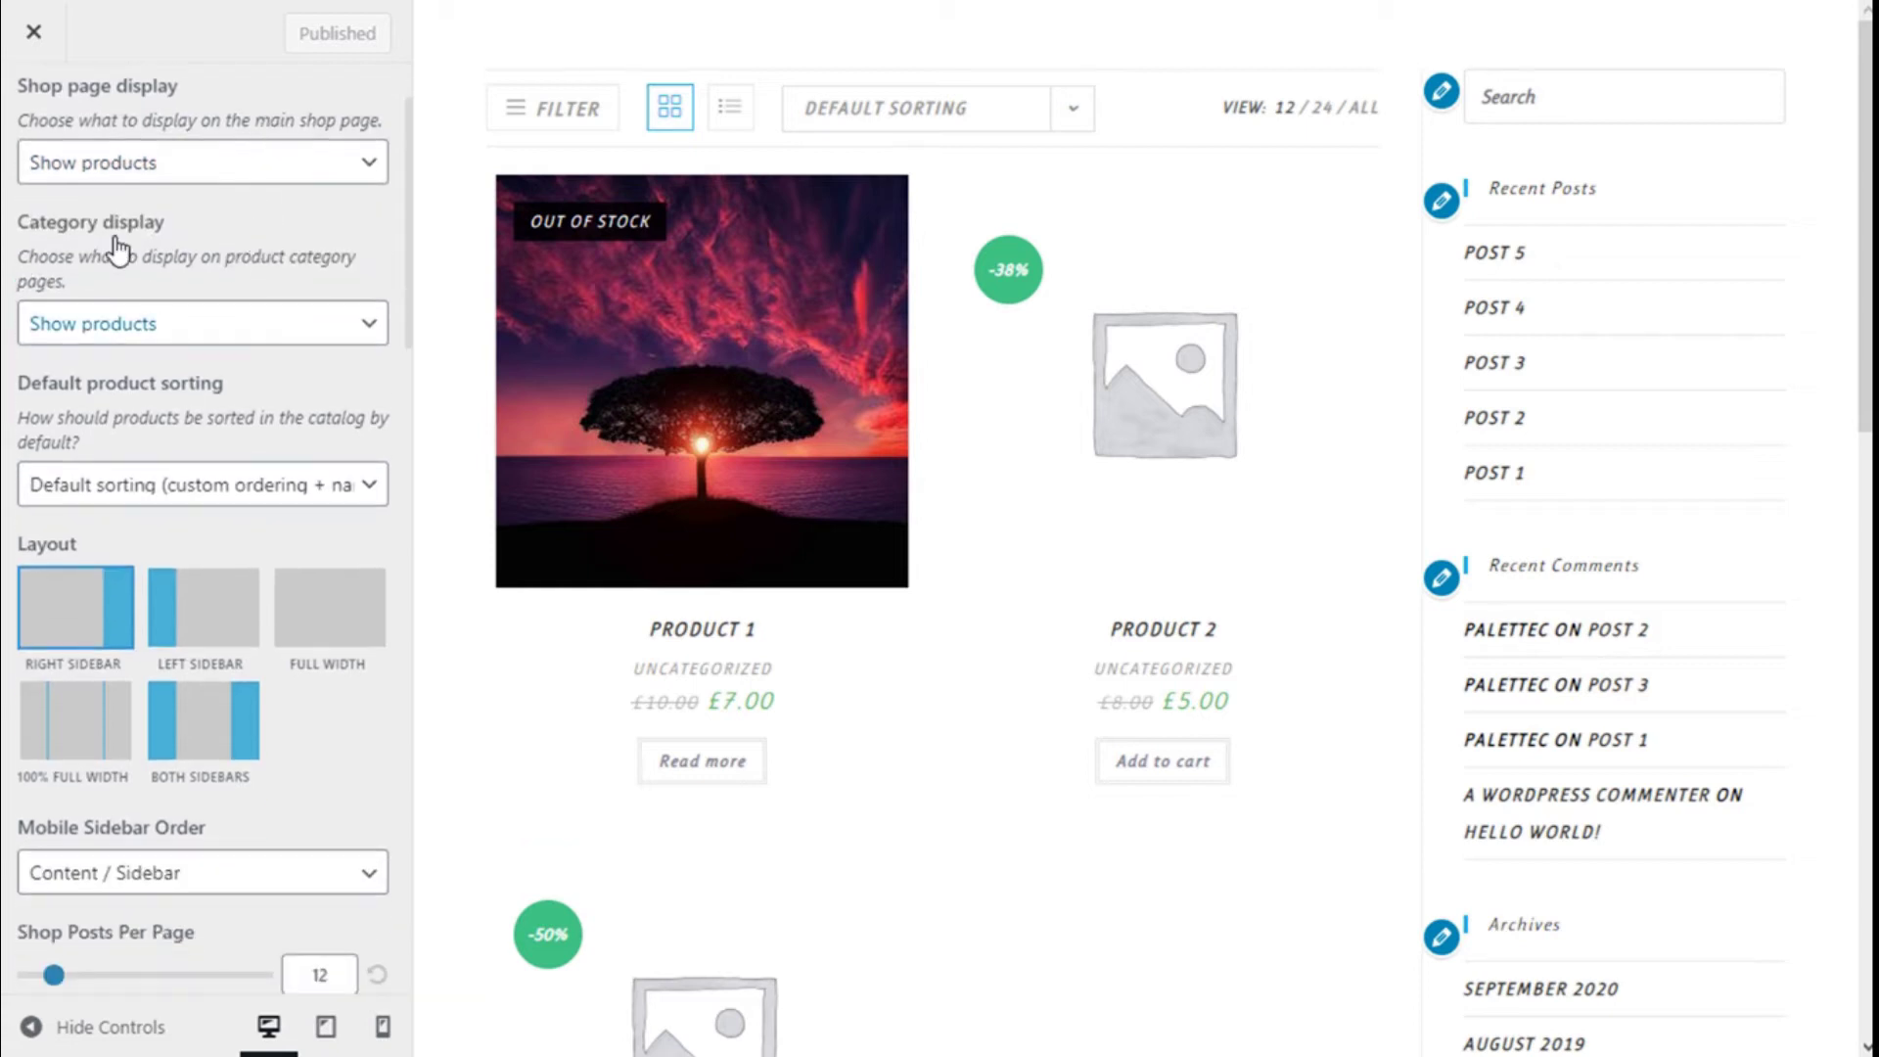
click(182, 323)
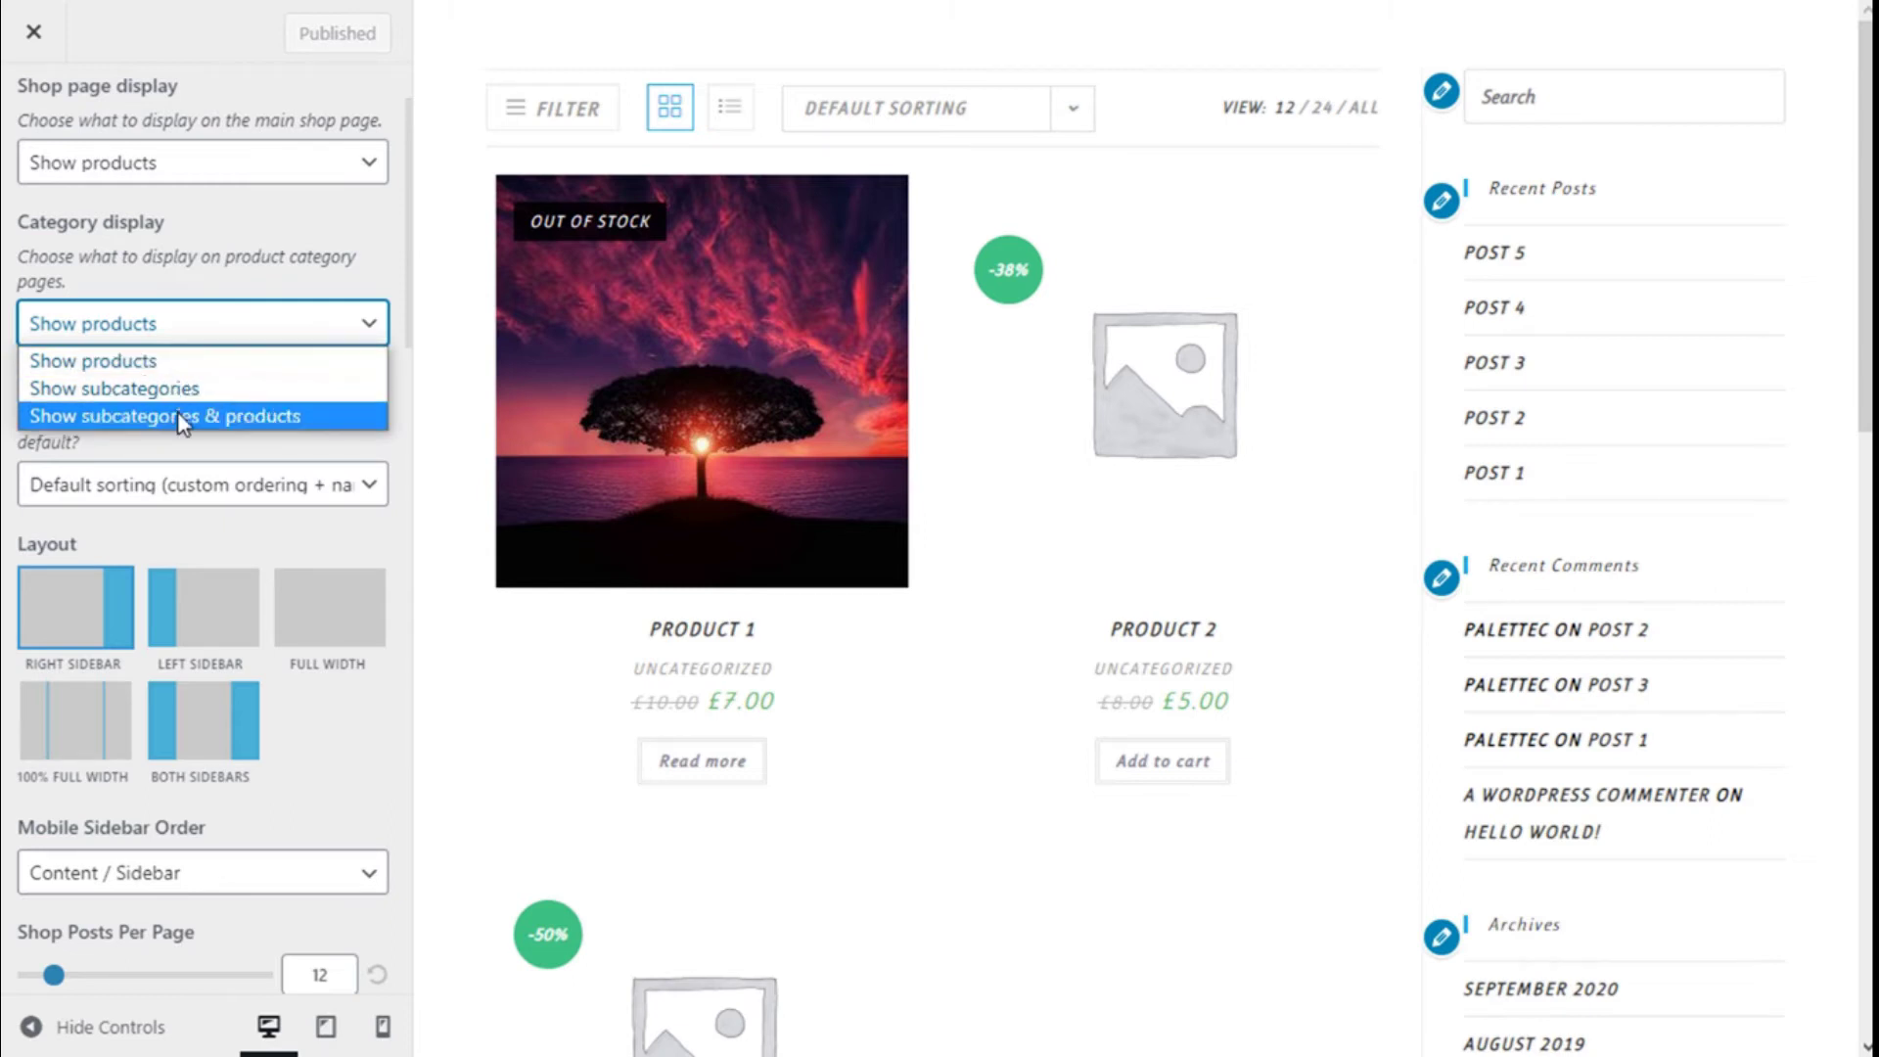
click(252, 245)
- Check the product sorting choices and leave the default sorting unchanged
scroll(251, 246, down, 2)
scroll(244, 251, up, 3)
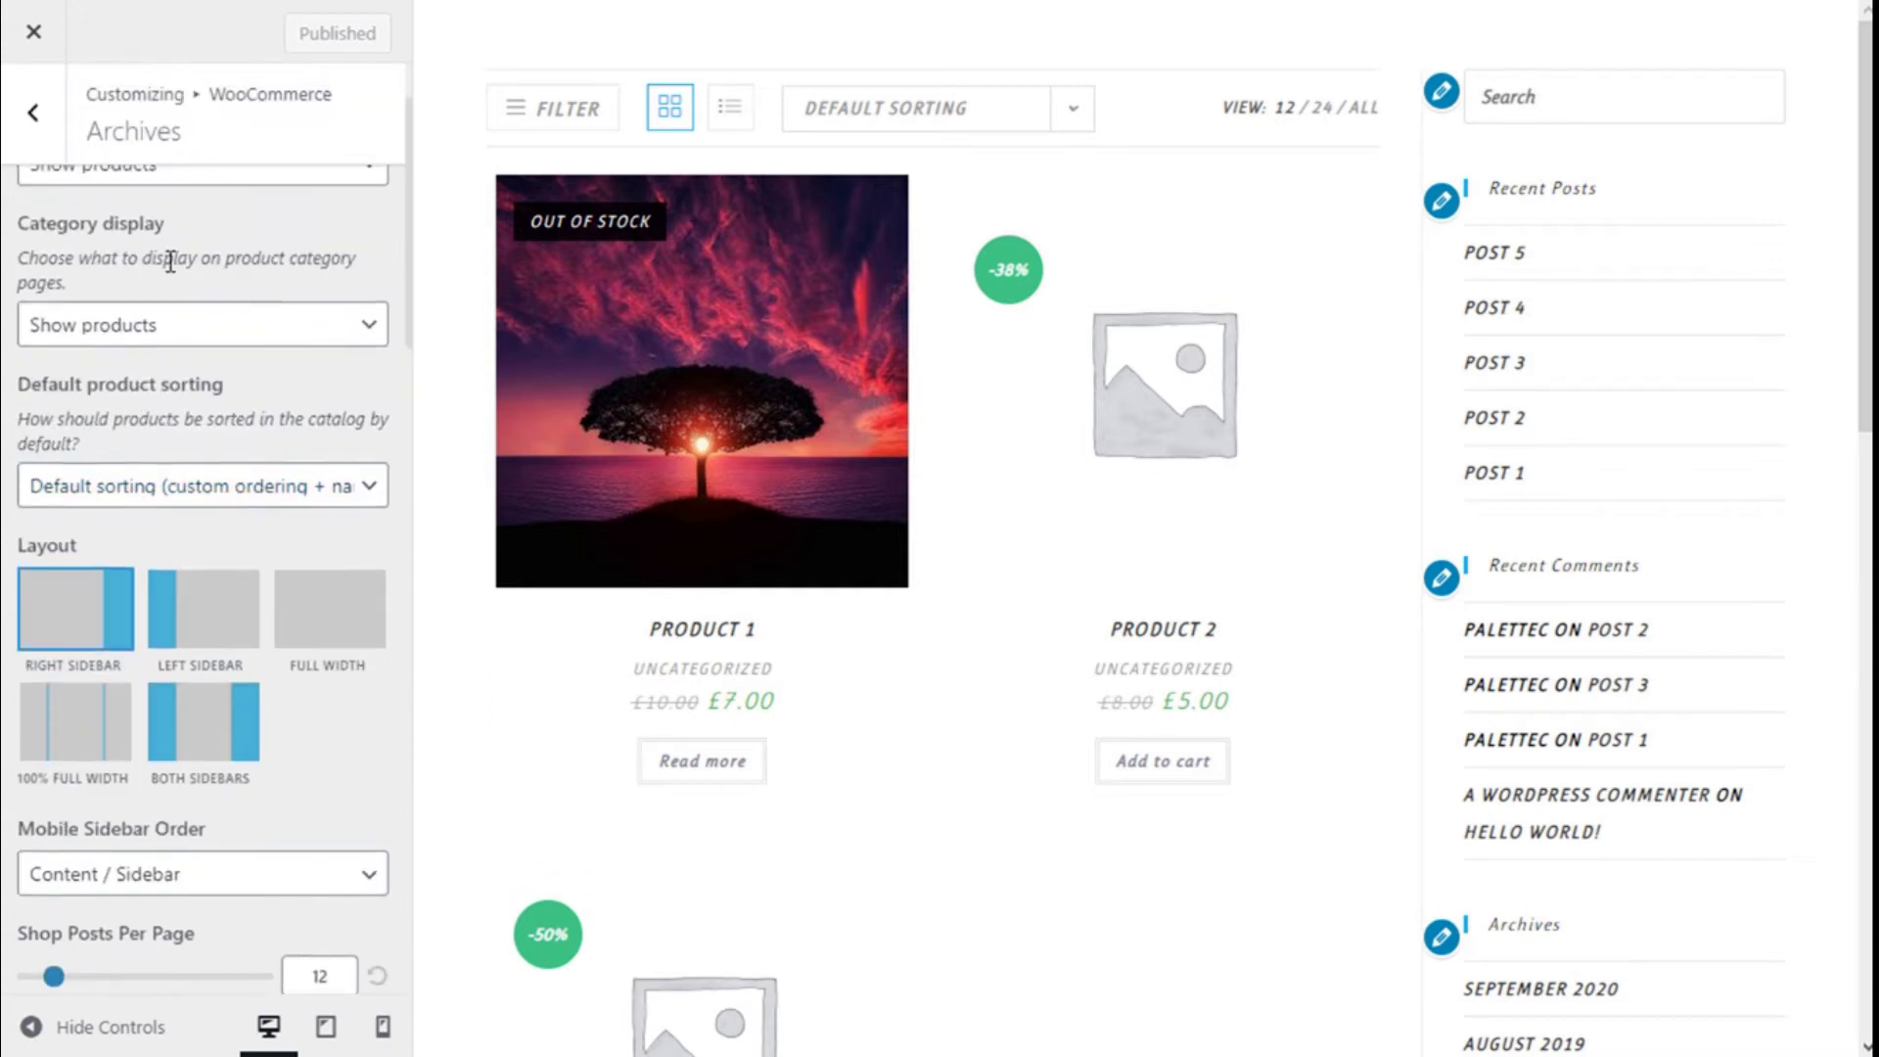
scroll(171, 277, down, 5)
scroll(171, 277, up, 3)
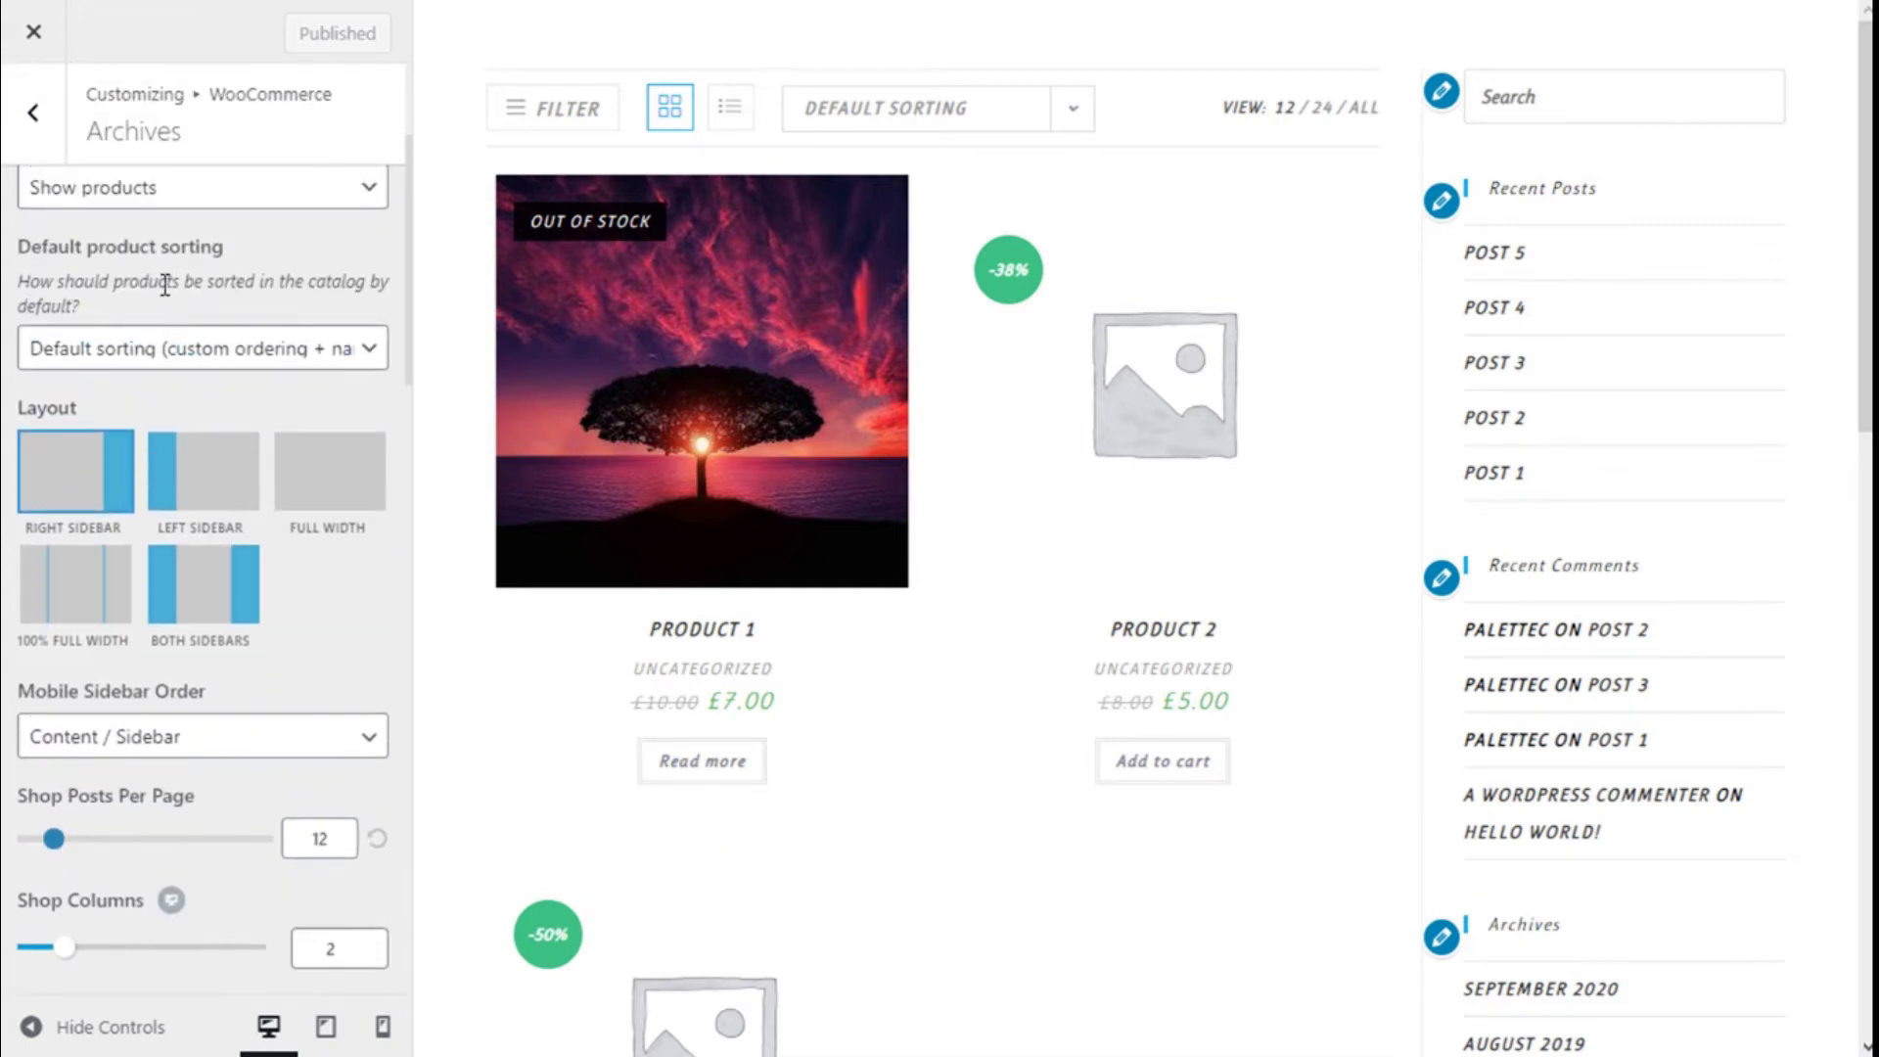
click(143, 349)
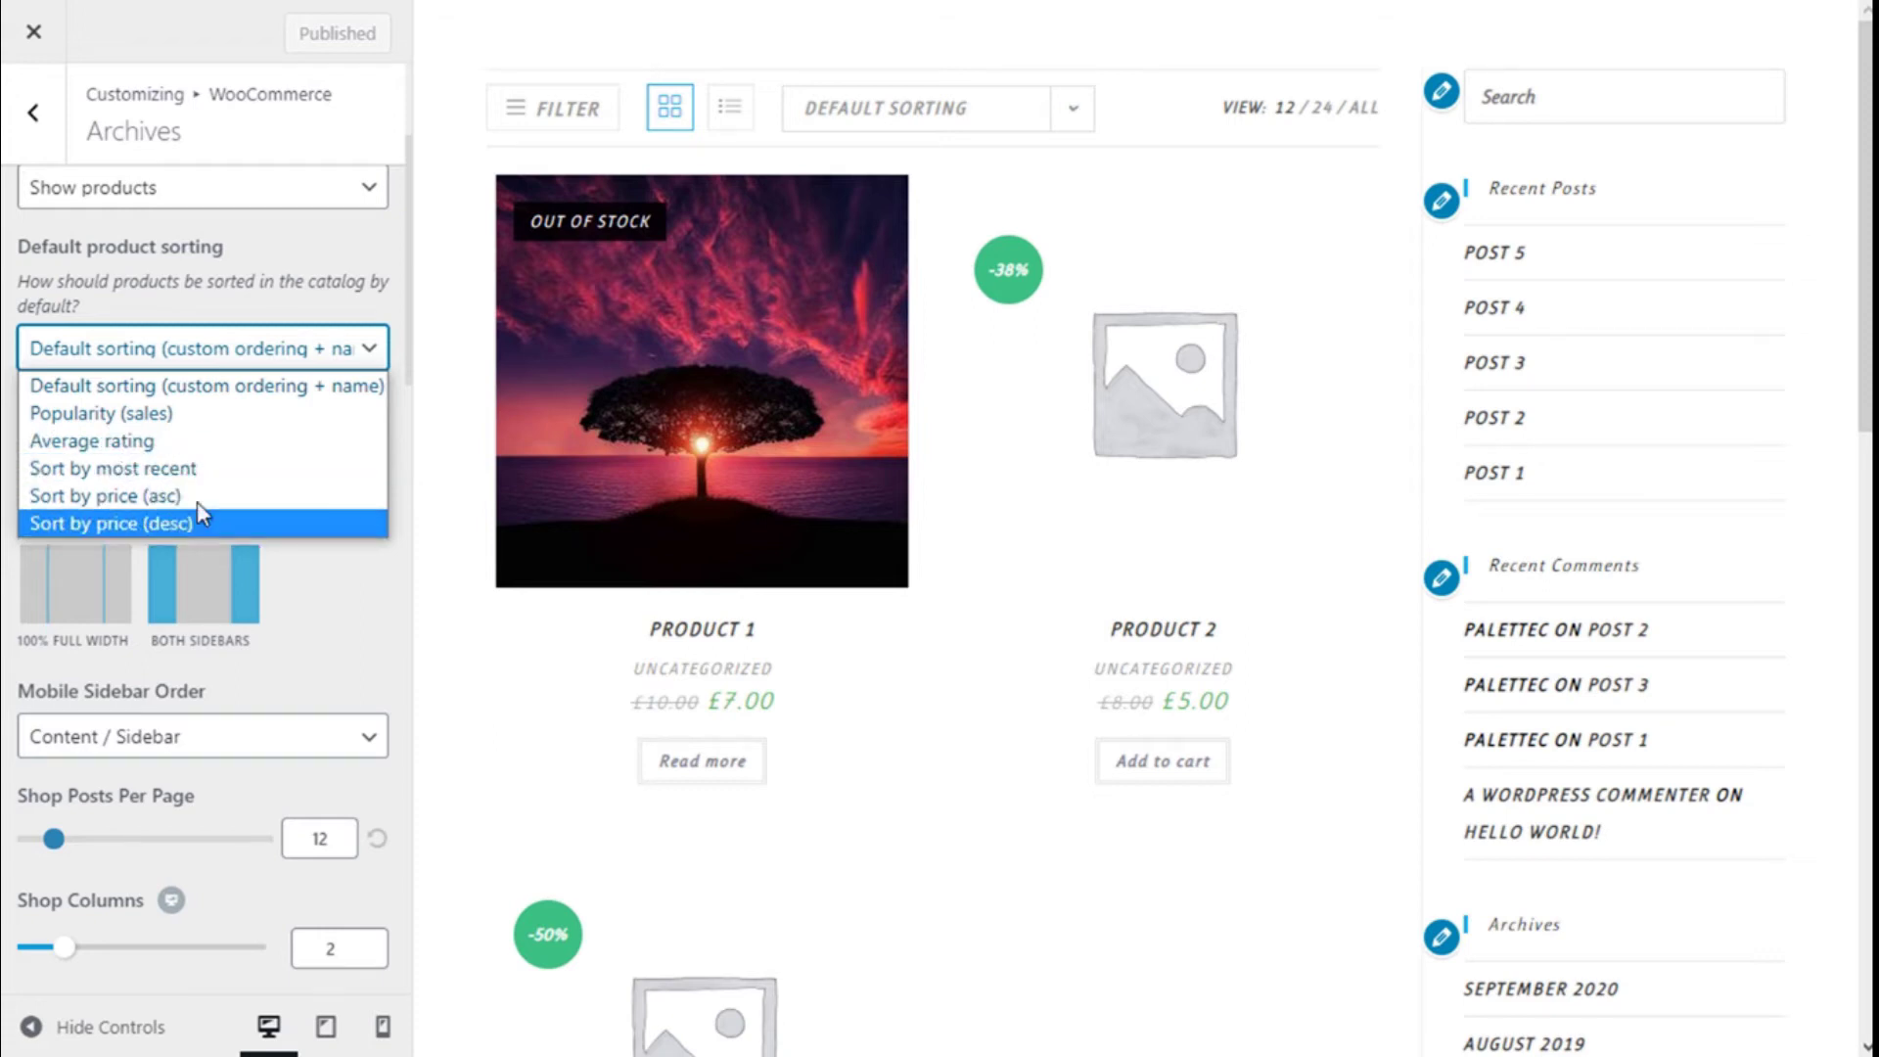
click(225, 282)
scroll(223, 284, down, 3)
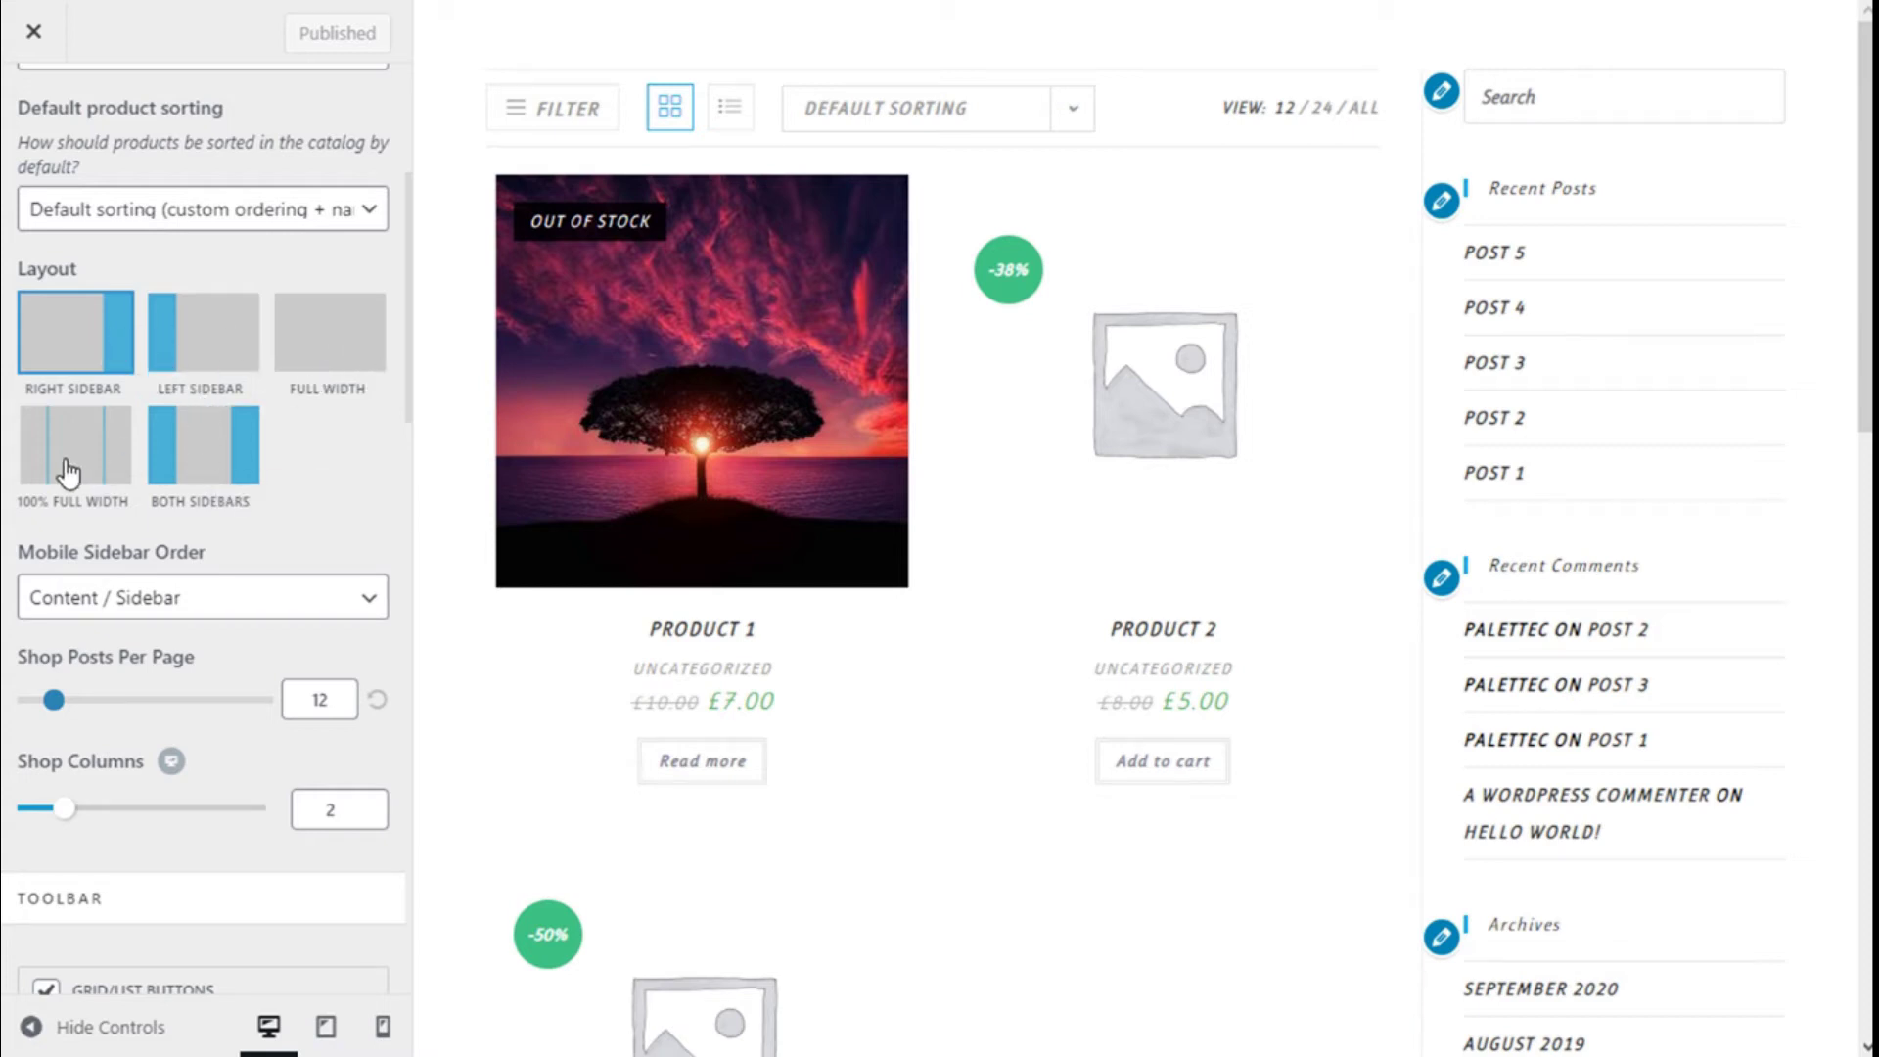
- Switch the shop archive layout to full width without a sidebar
click(342, 344)
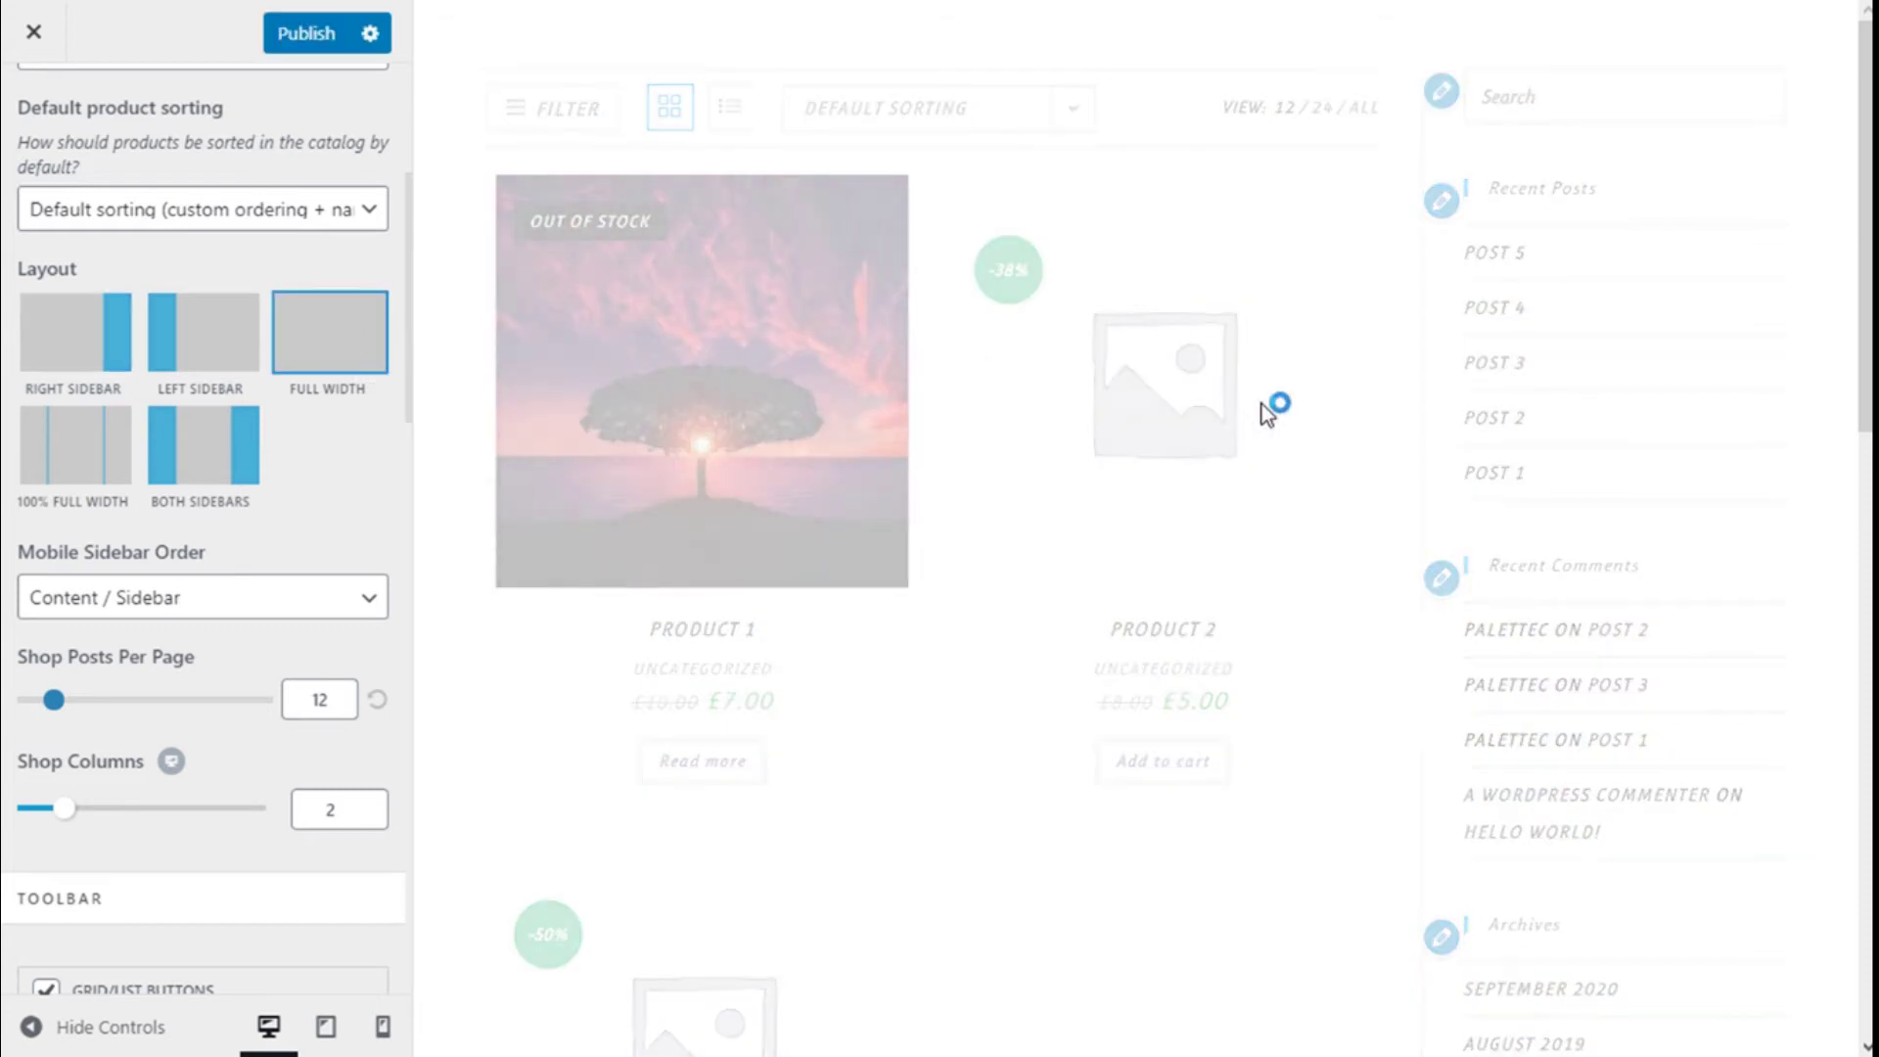
scroll(1194, 391, down, 3)
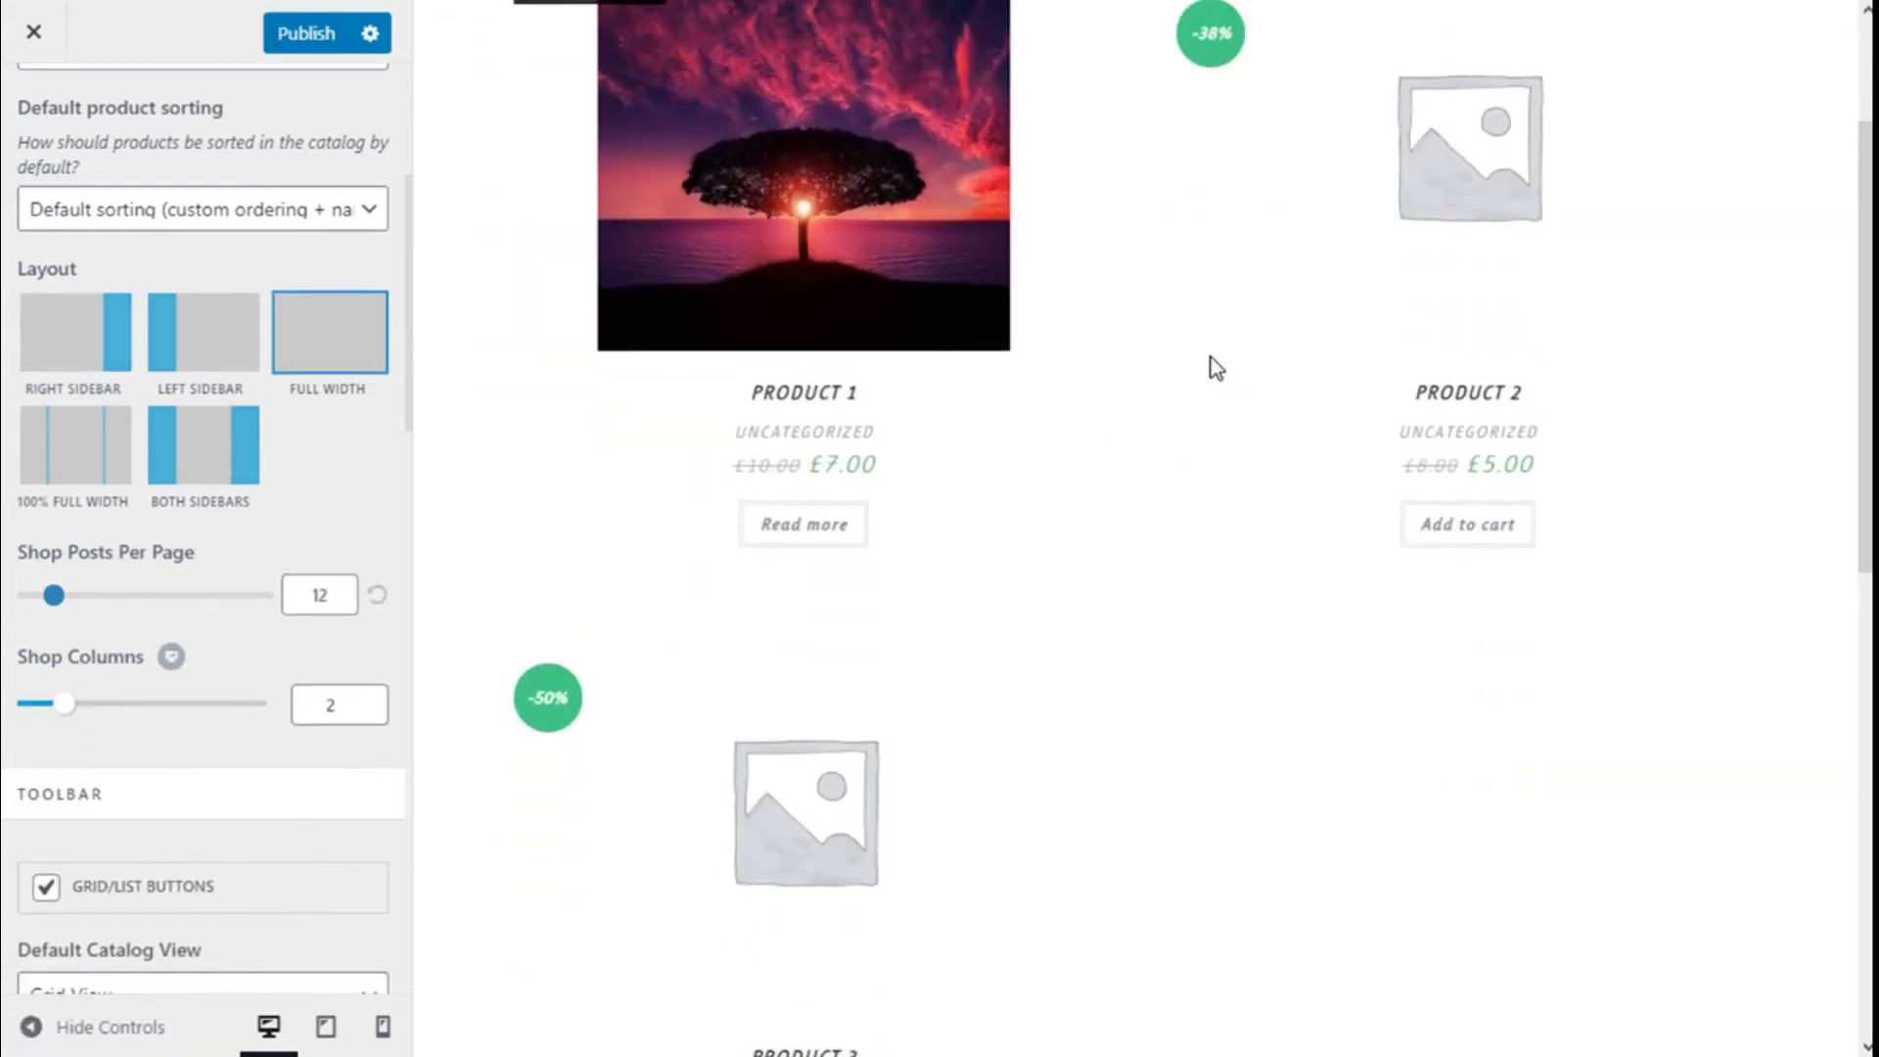
scroll(1214, 367, up, 3)
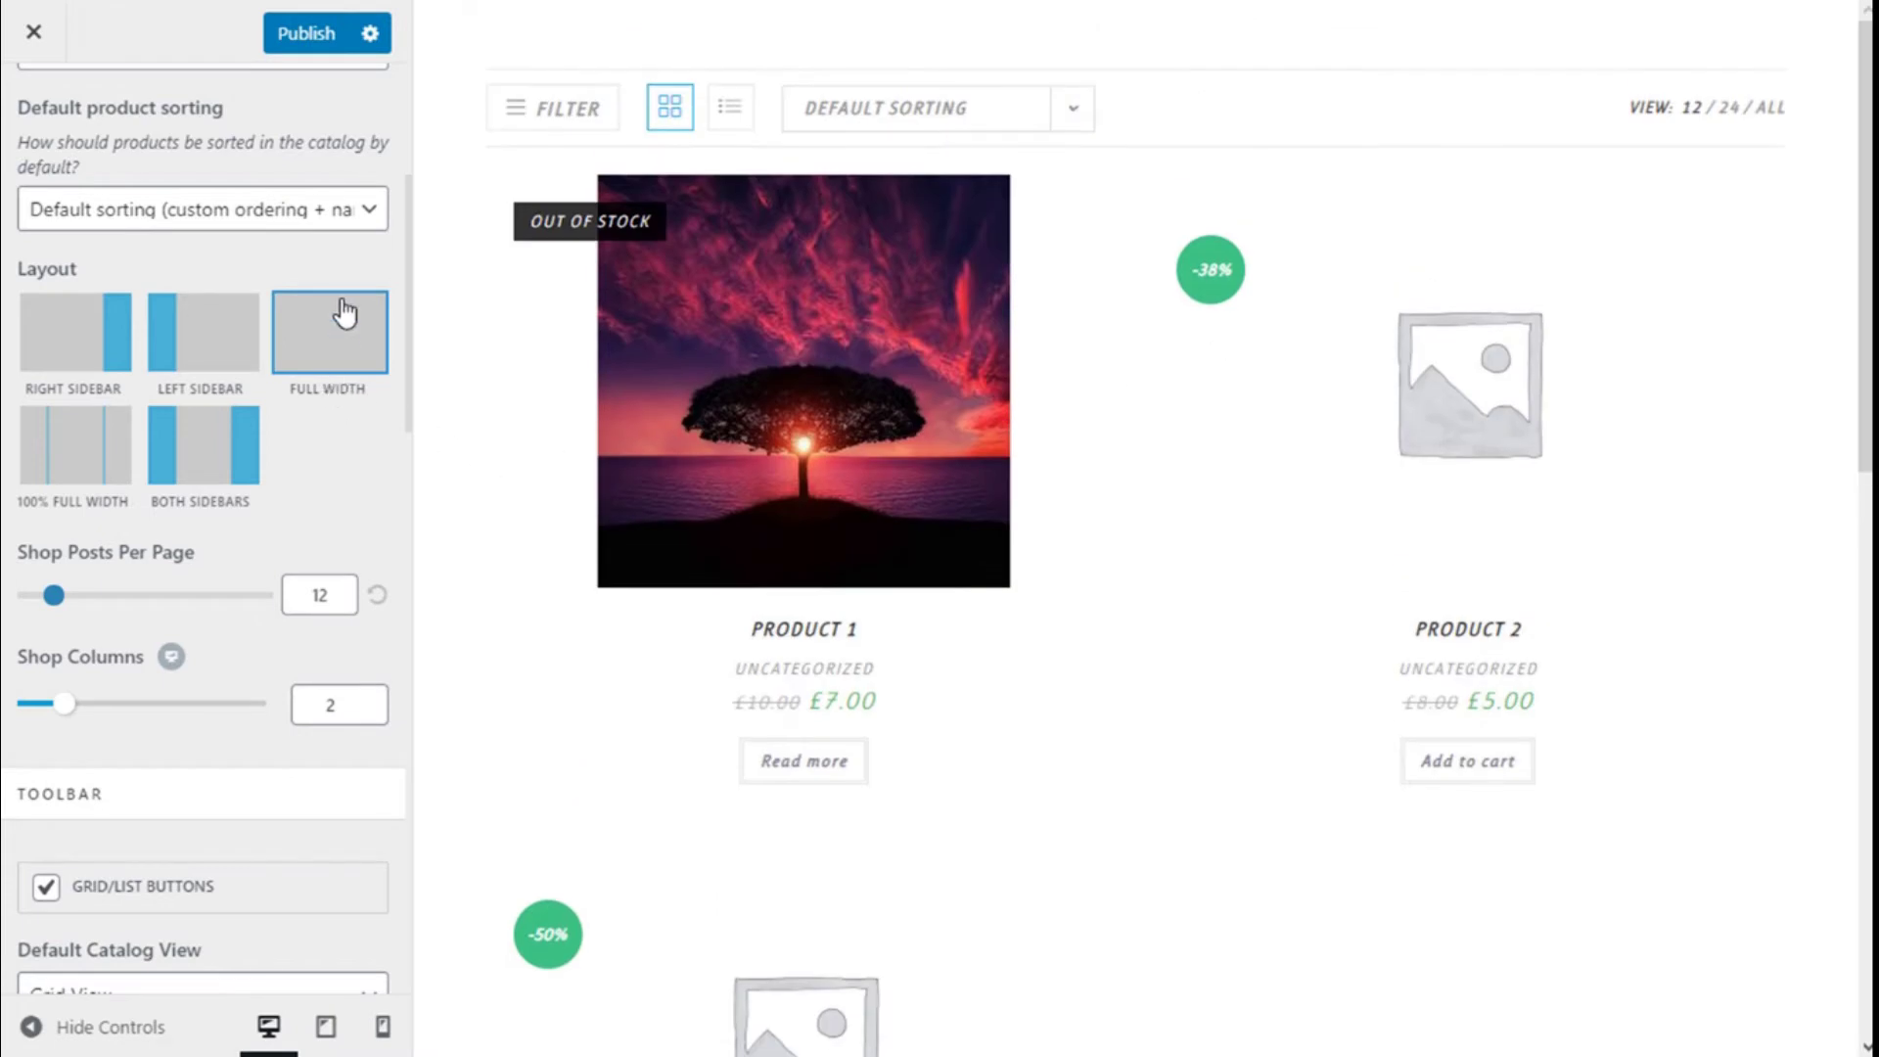
scroll(345, 313, down, 3)
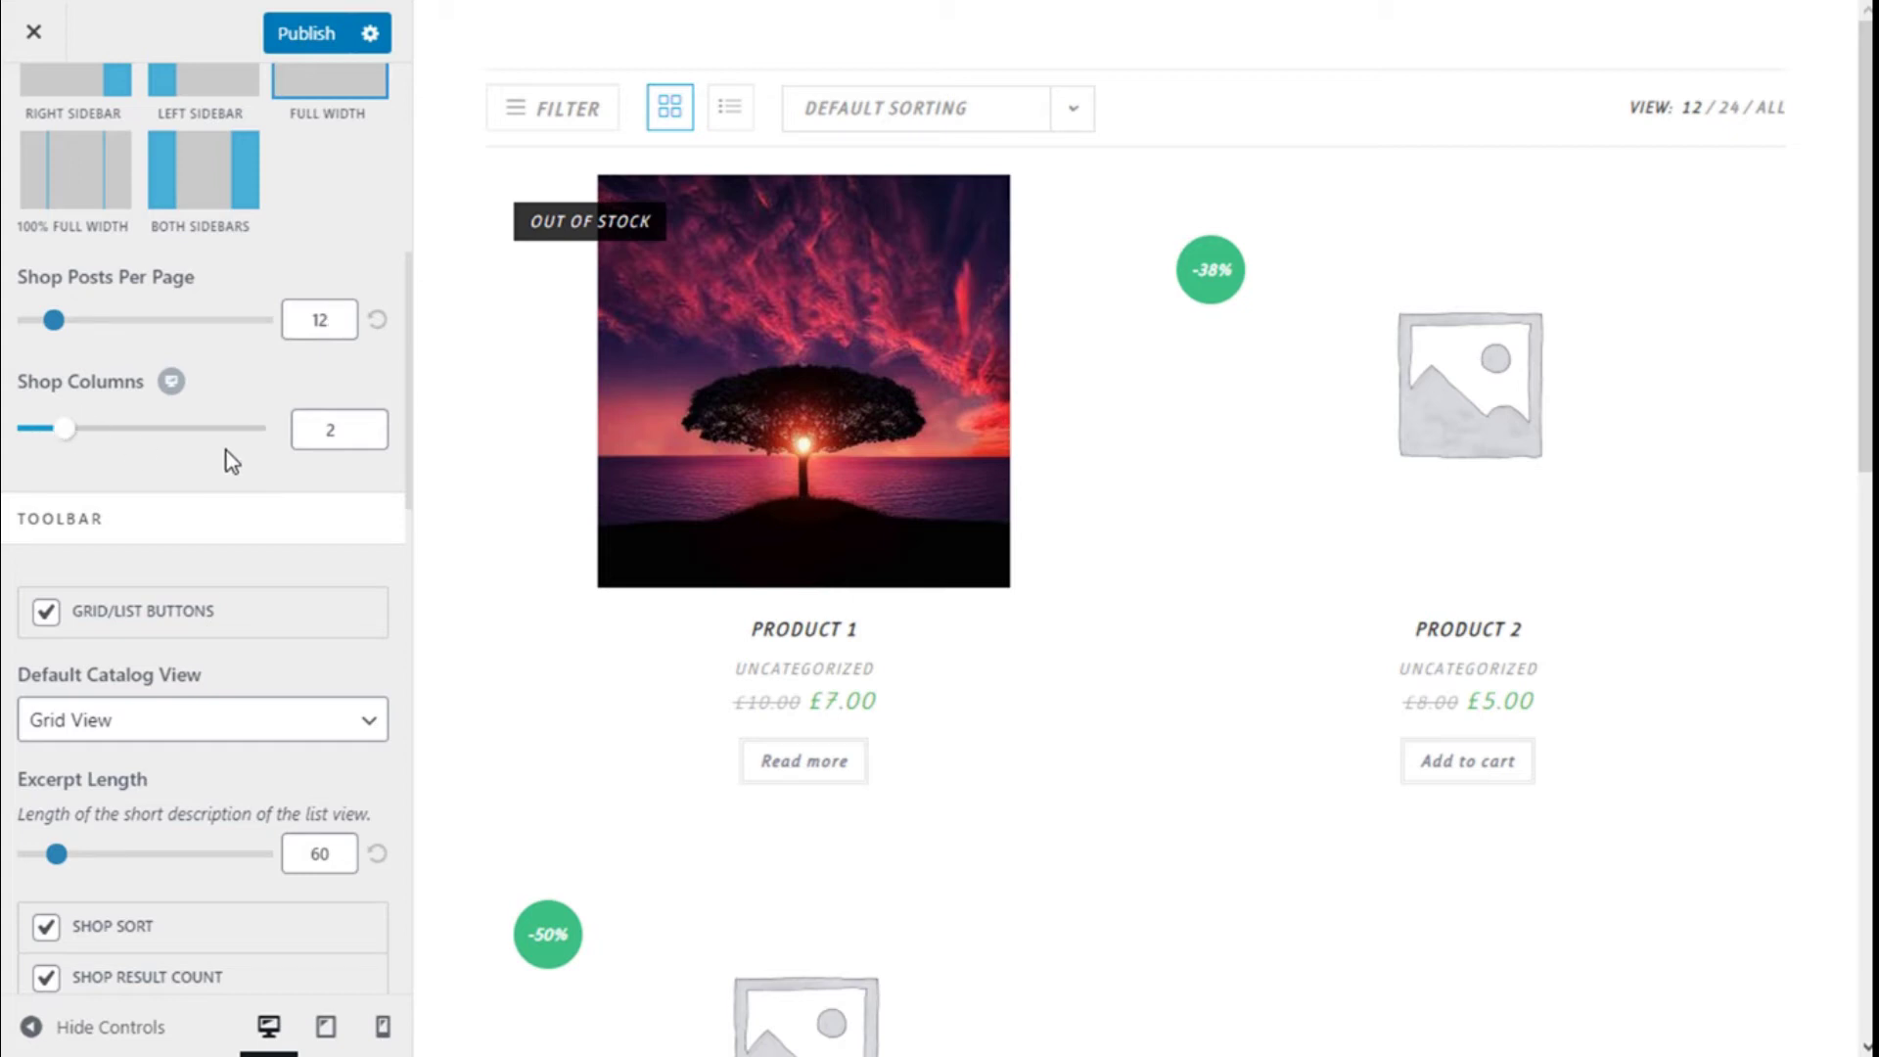
- Raise Shop Columns from 2 to 3 so products show three per row
click(372, 424)
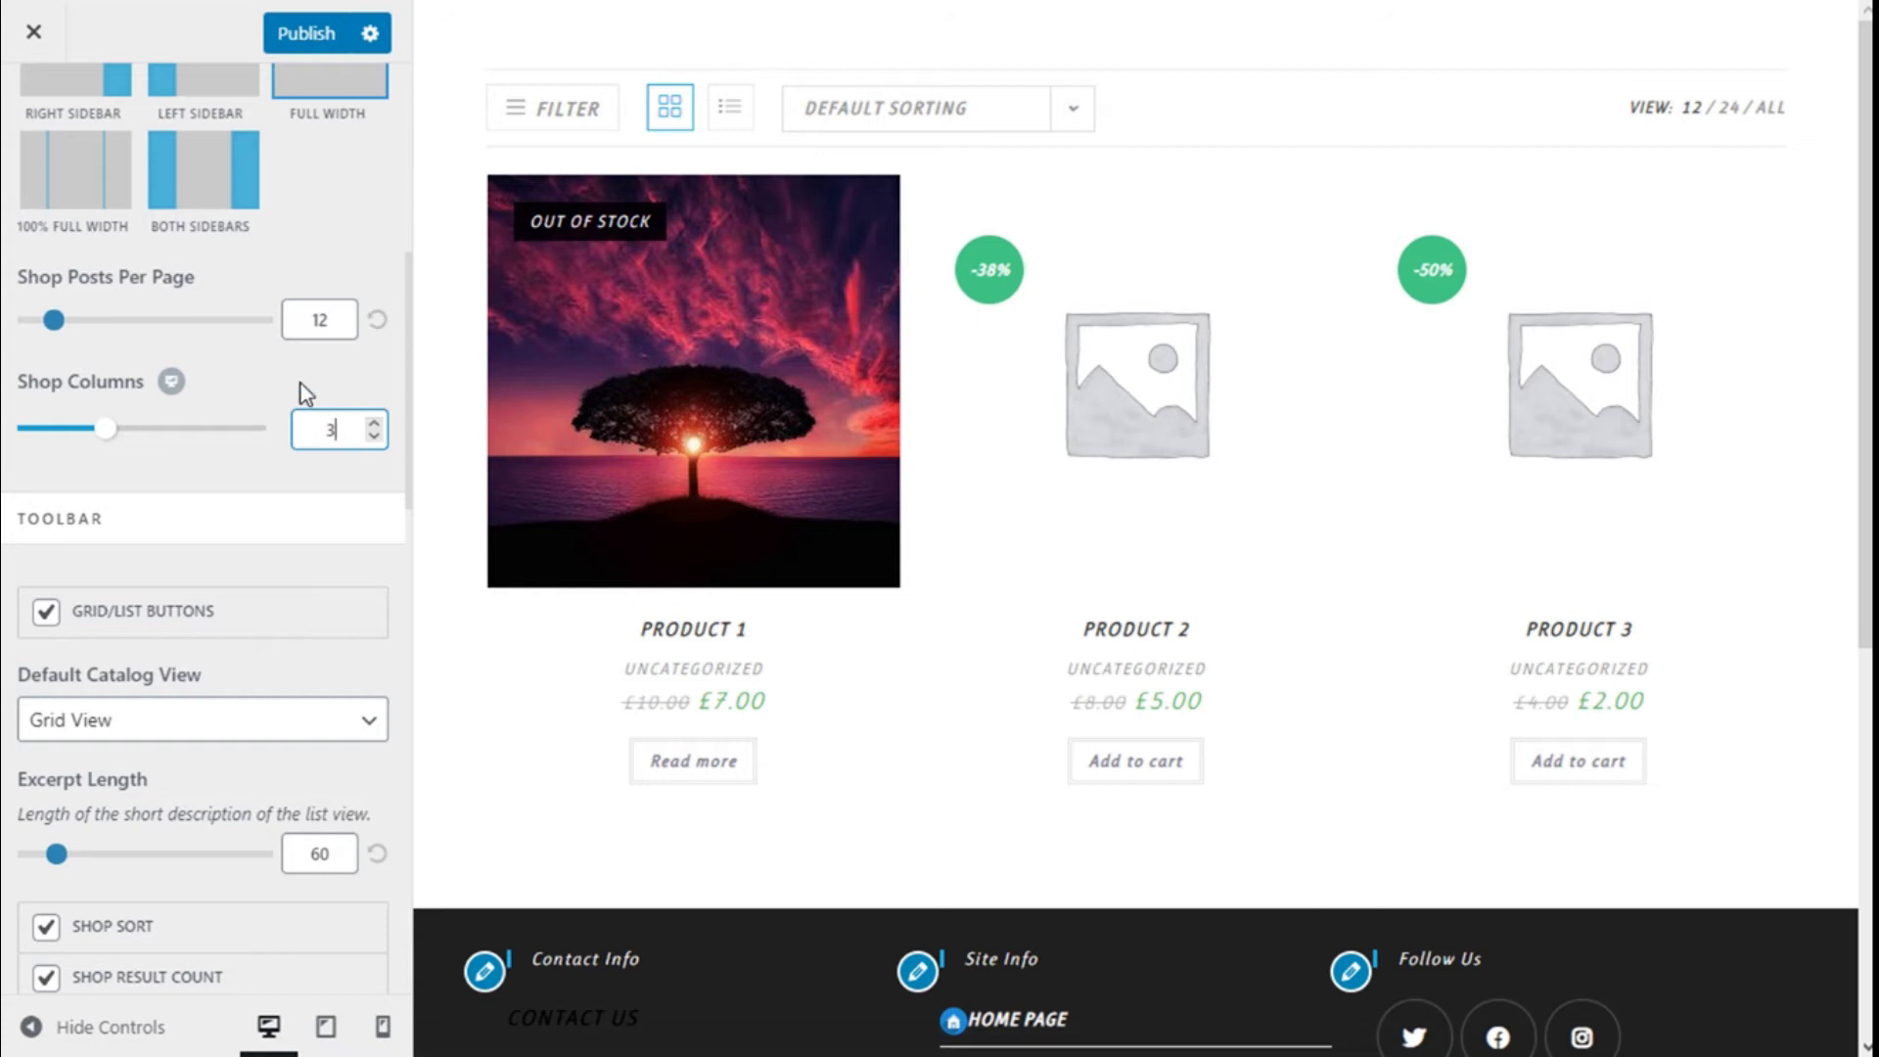
scroll(278, 355, up, 1)
scroll(278, 354, down, 4)
scroll(279, 369, up, 3)
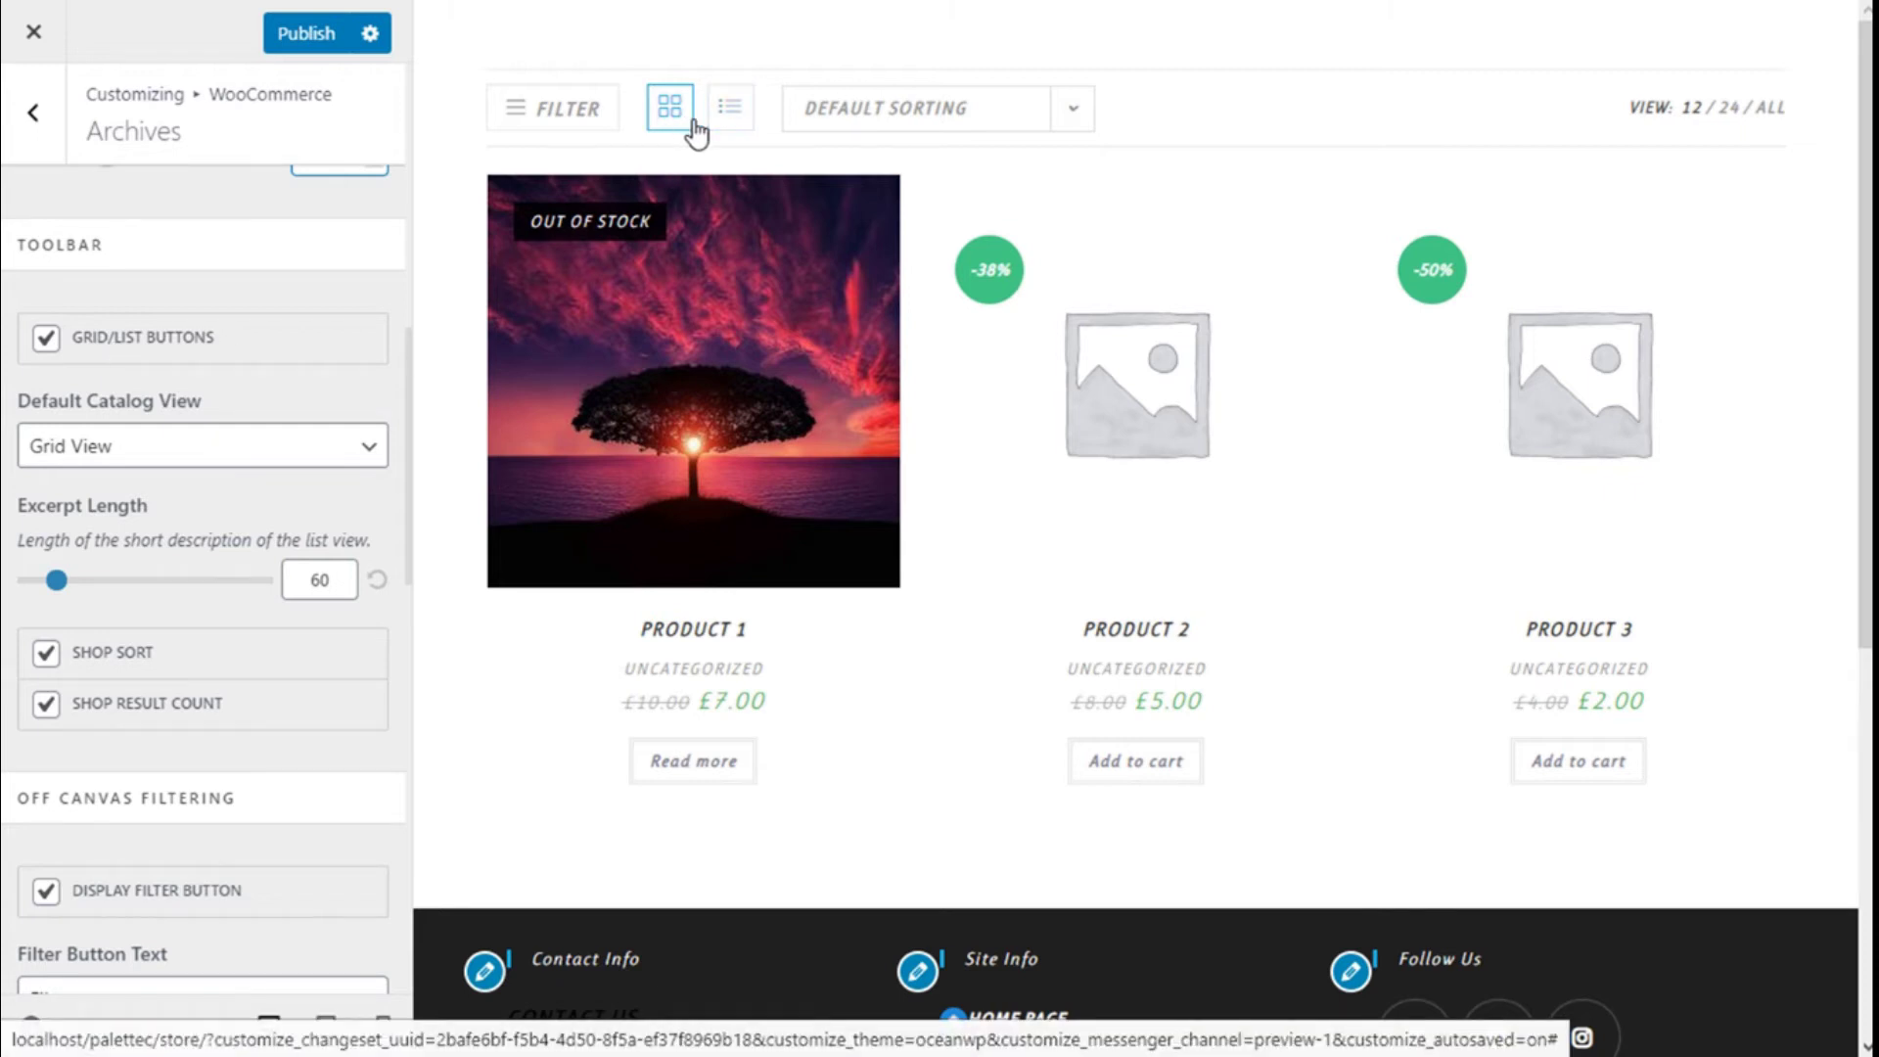
scroll(323, 252, down, 2)
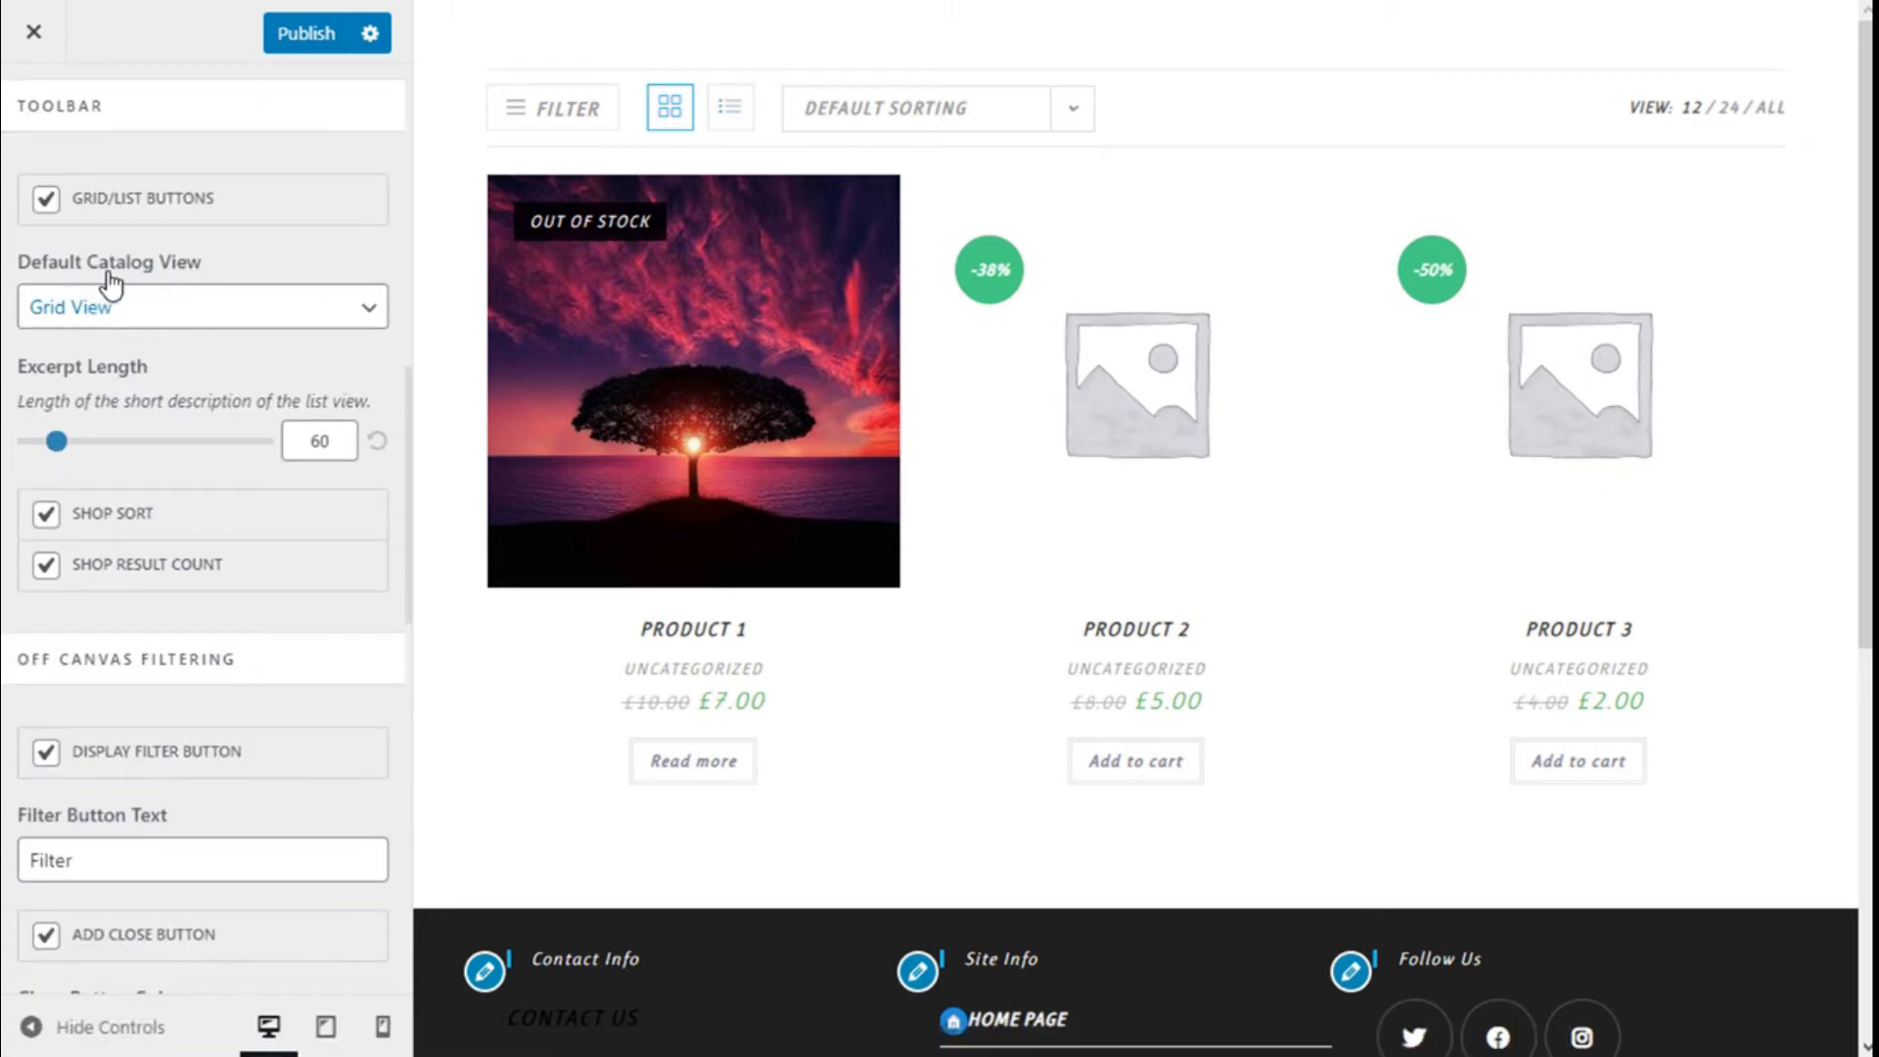
click(171, 309)
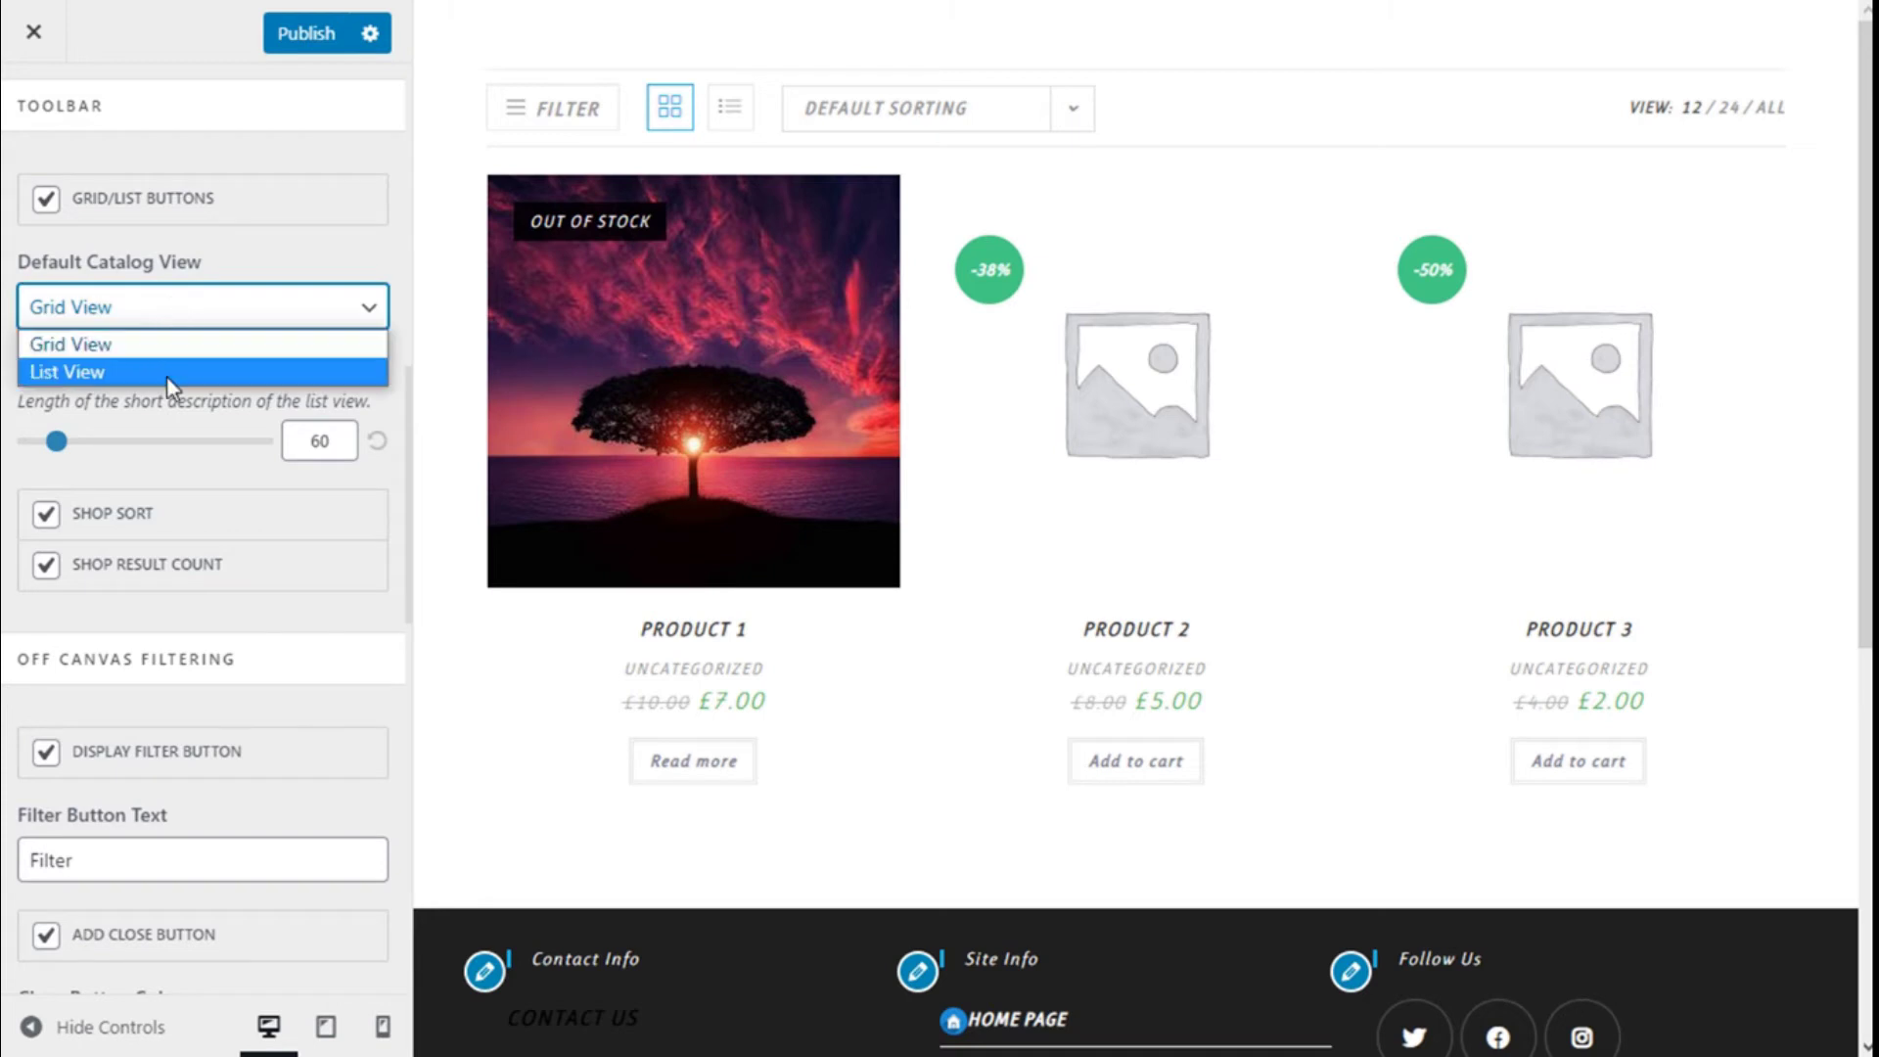
click(273, 257)
scroll(92, 419, down, 2)
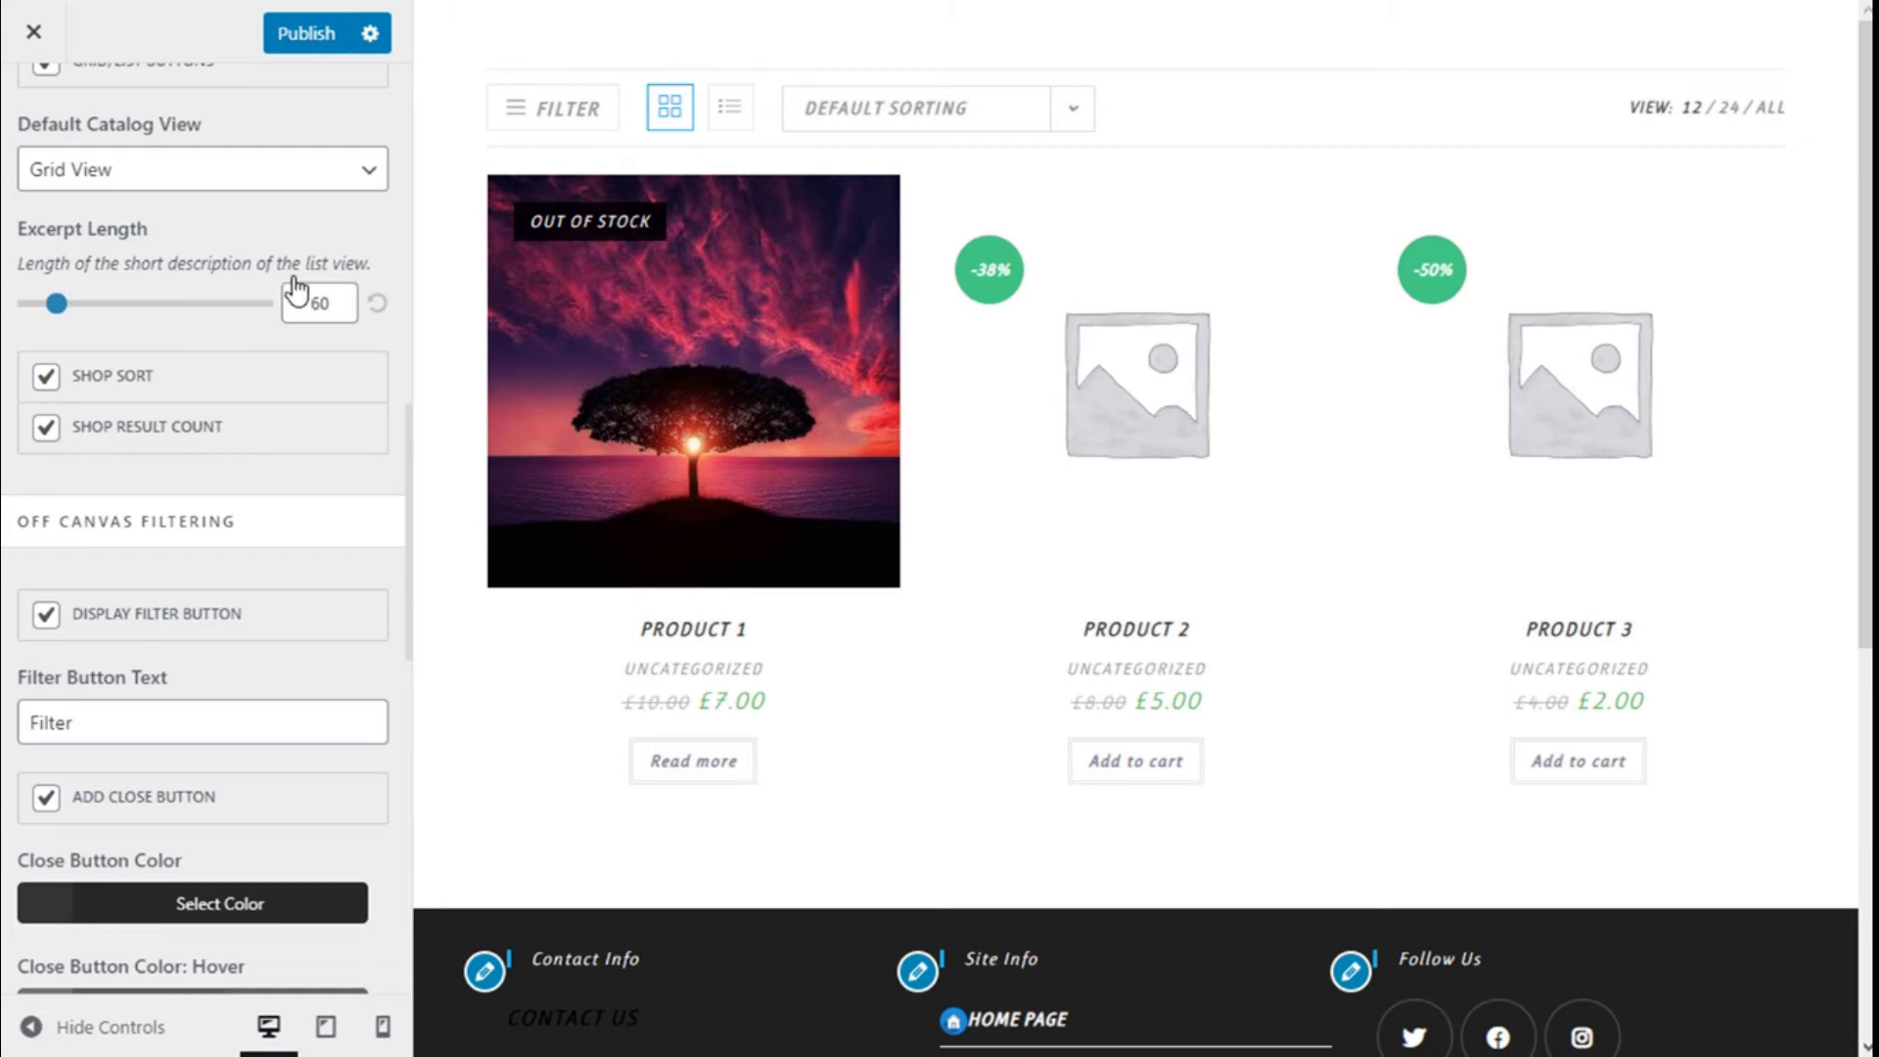
click(750, 125)
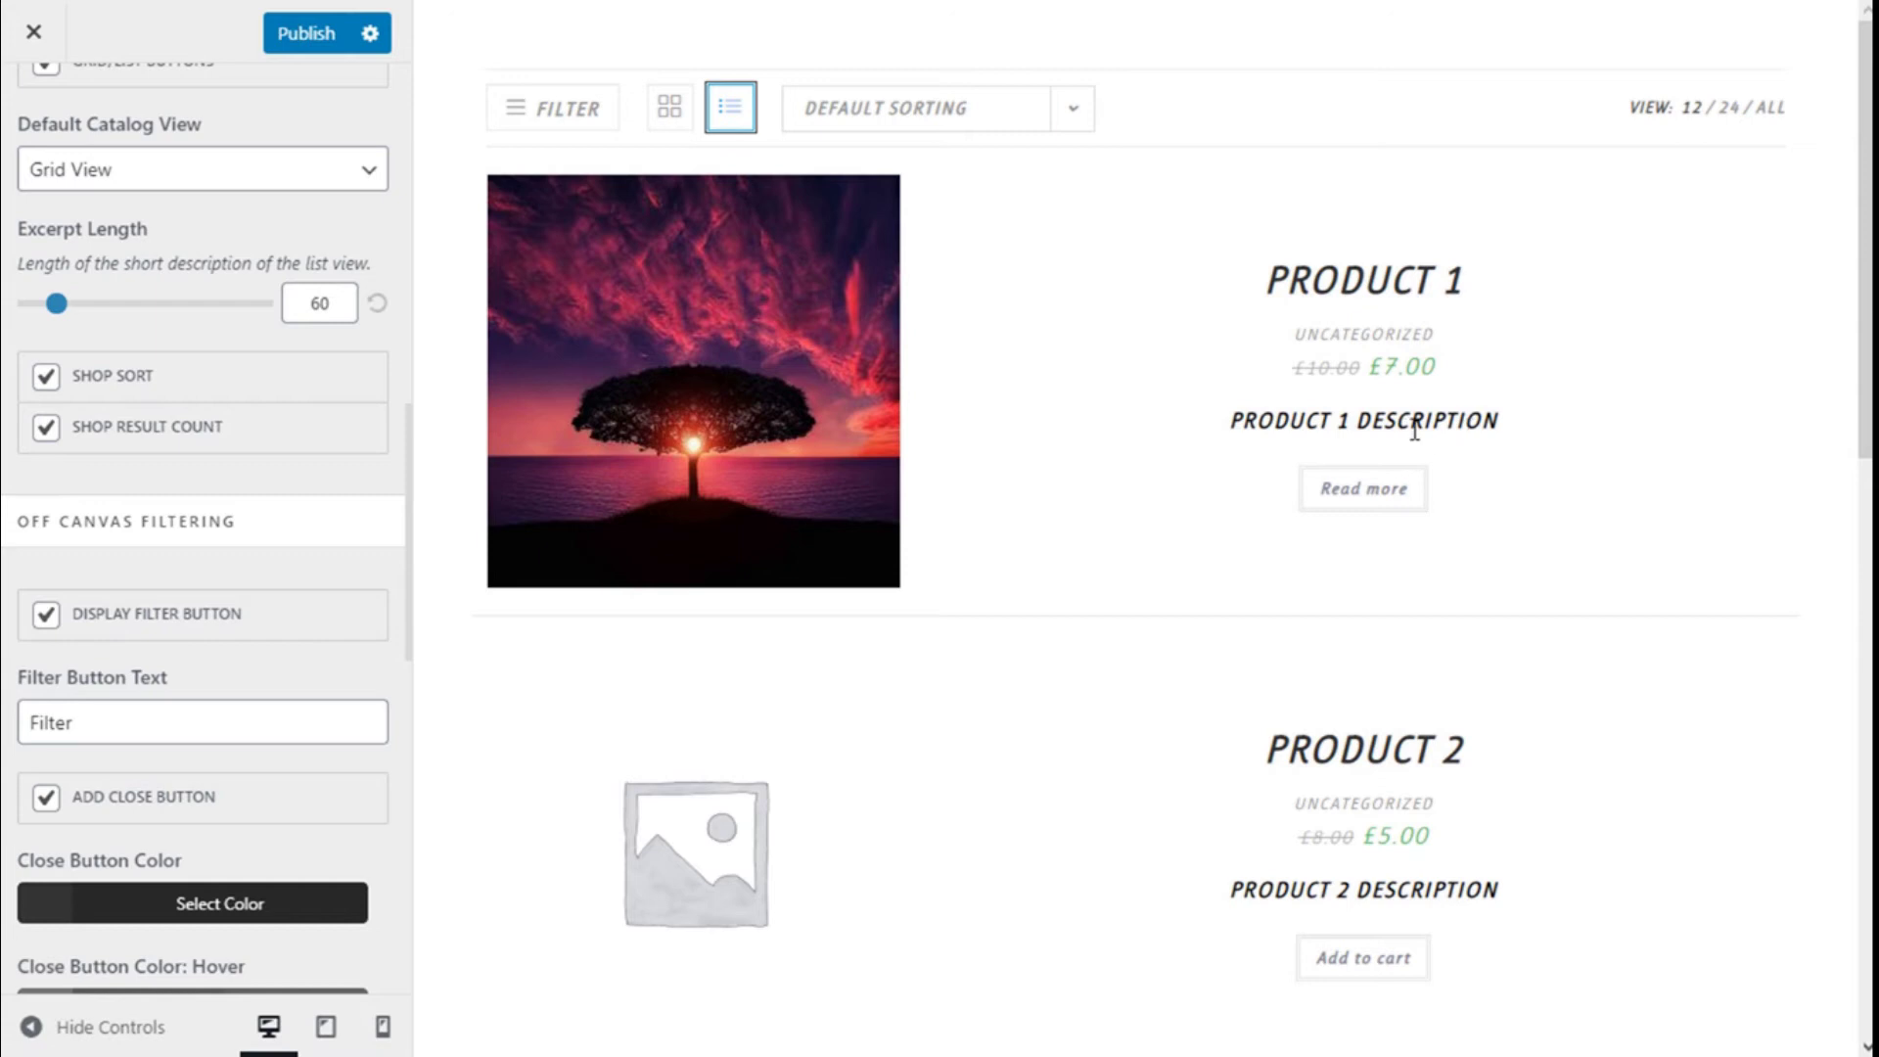
click(682, 122)
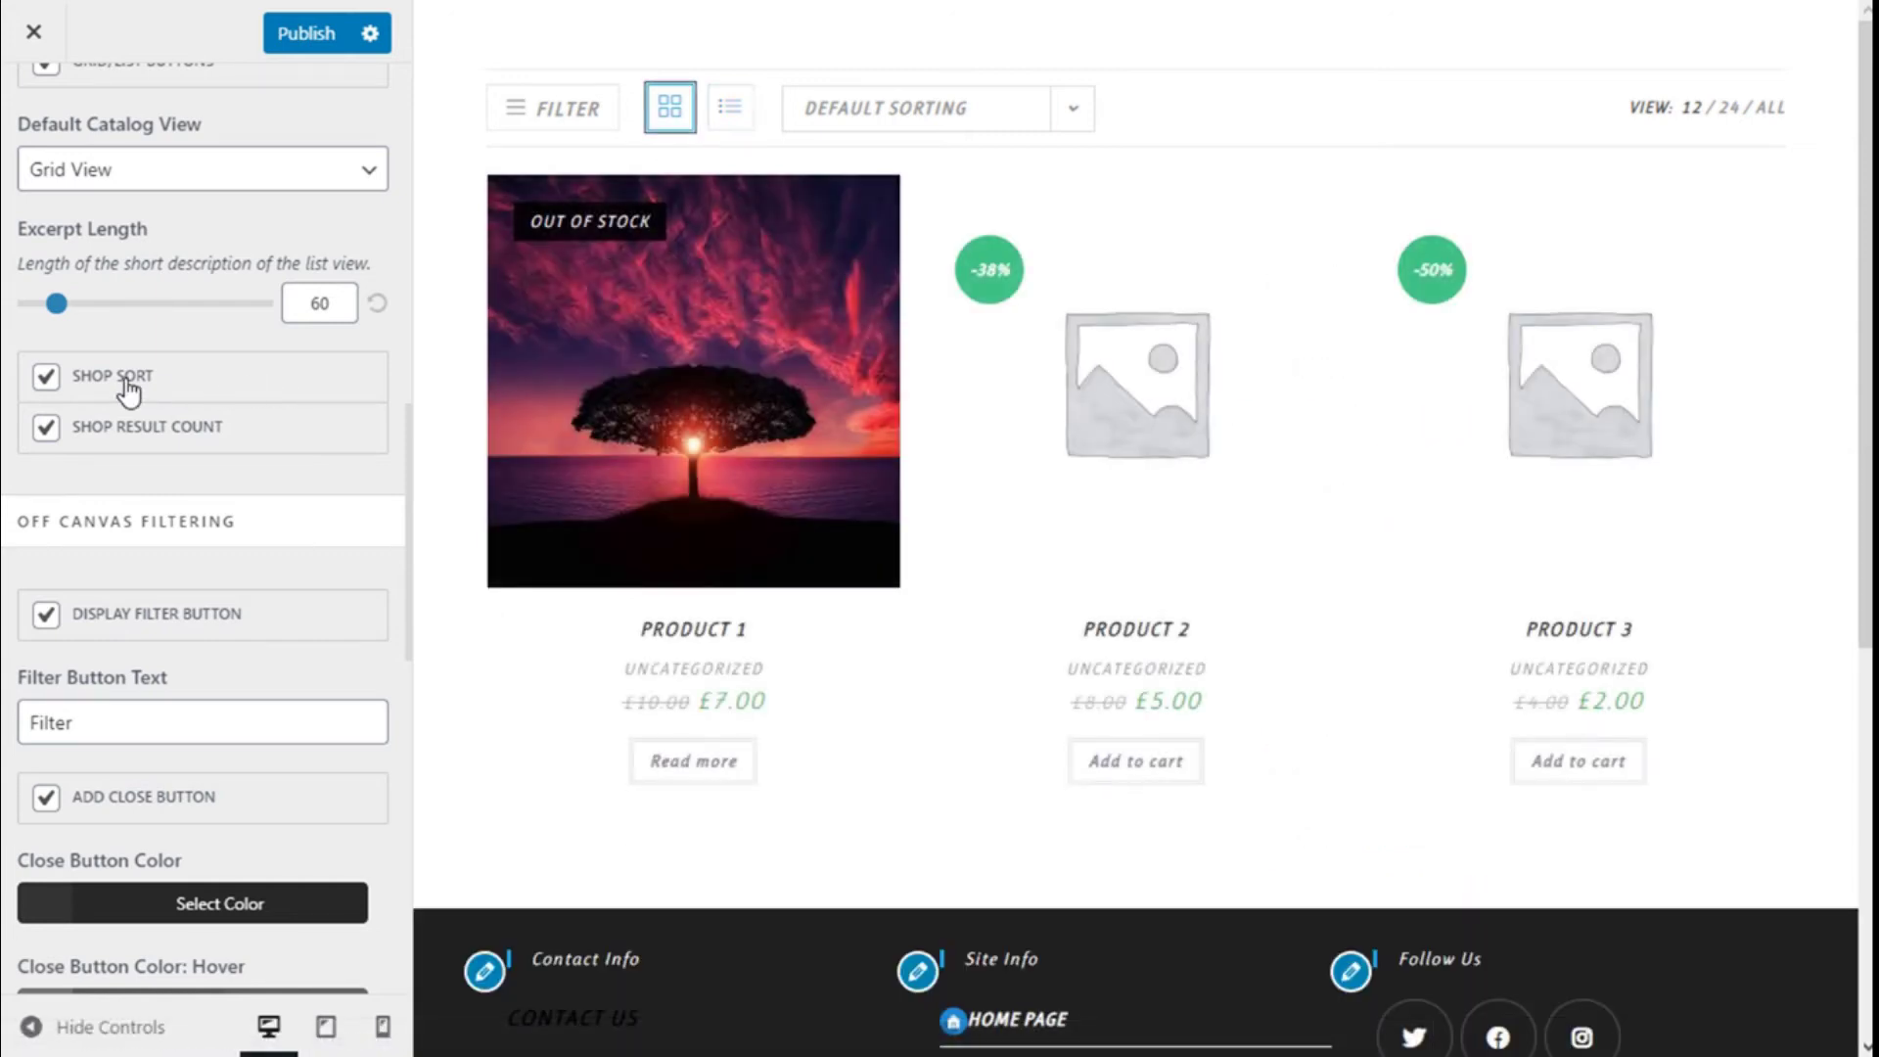
click(852, 120)
click(849, 113)
scroll(387, 283, down, 2)
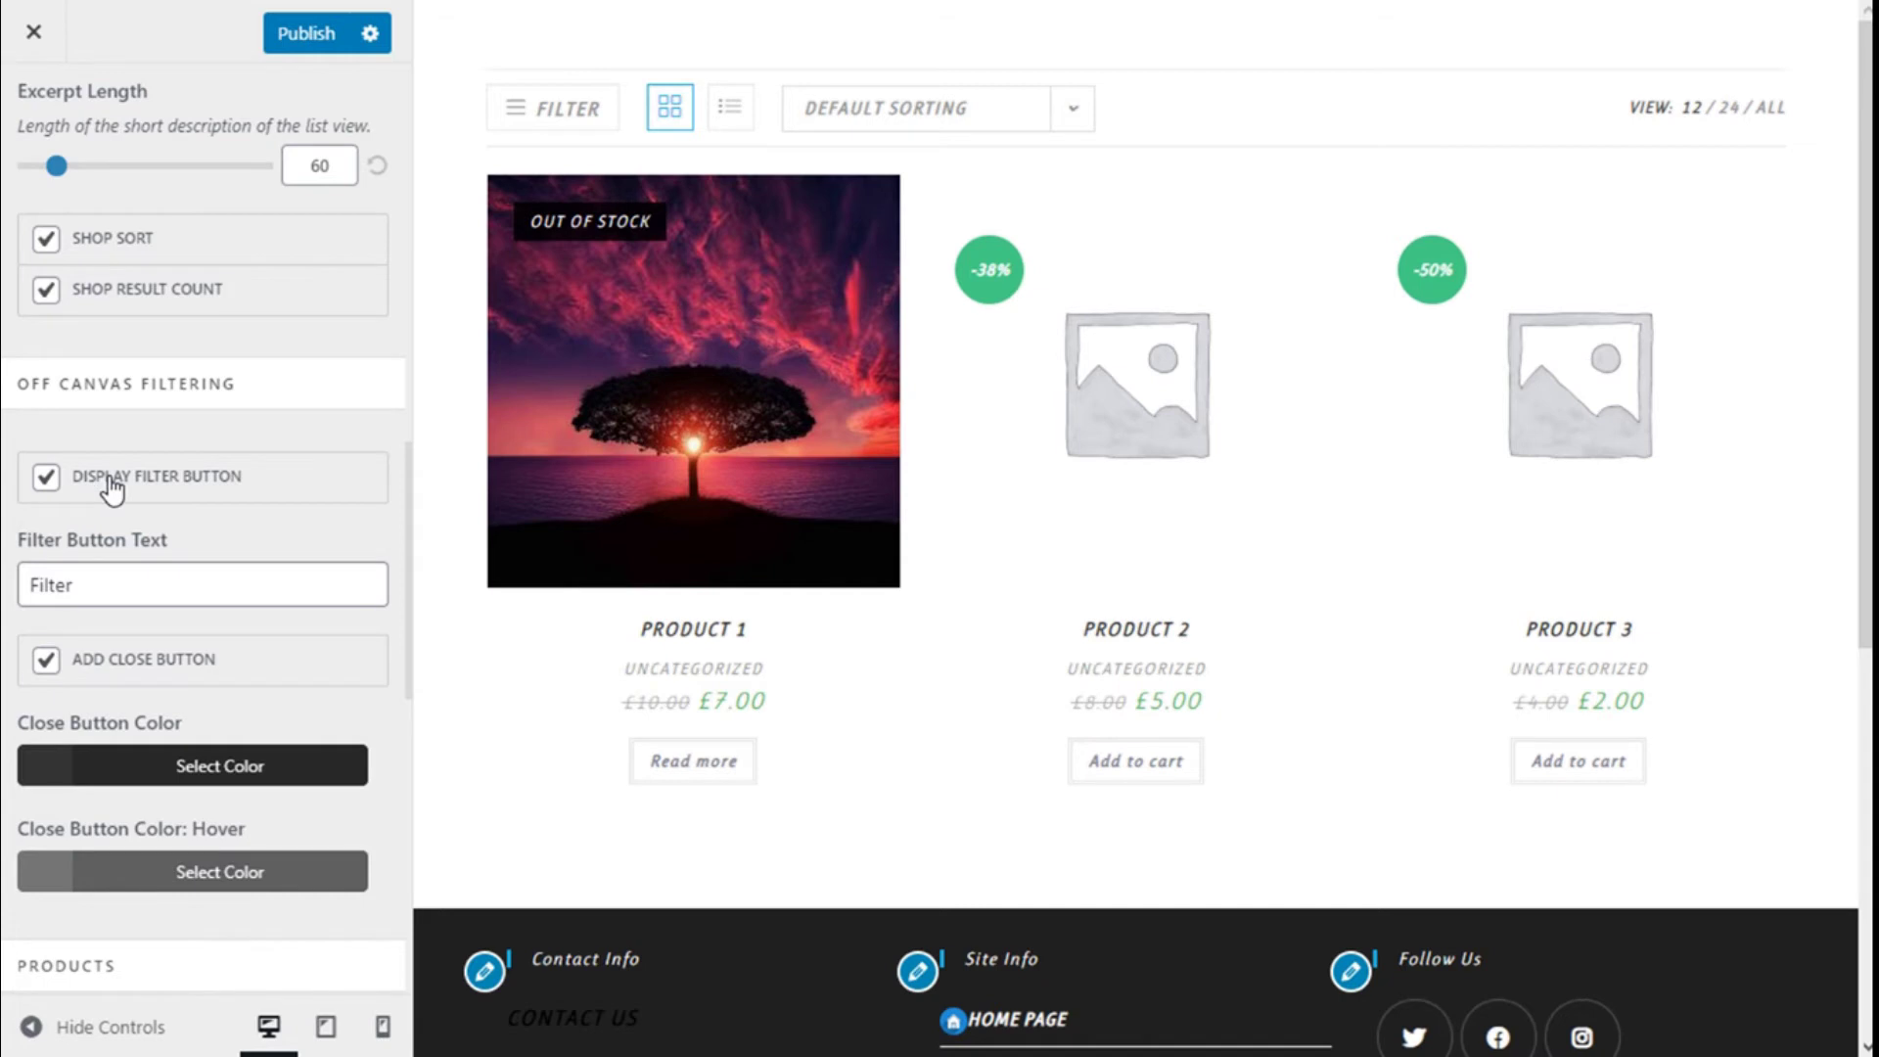
click(530, 121)
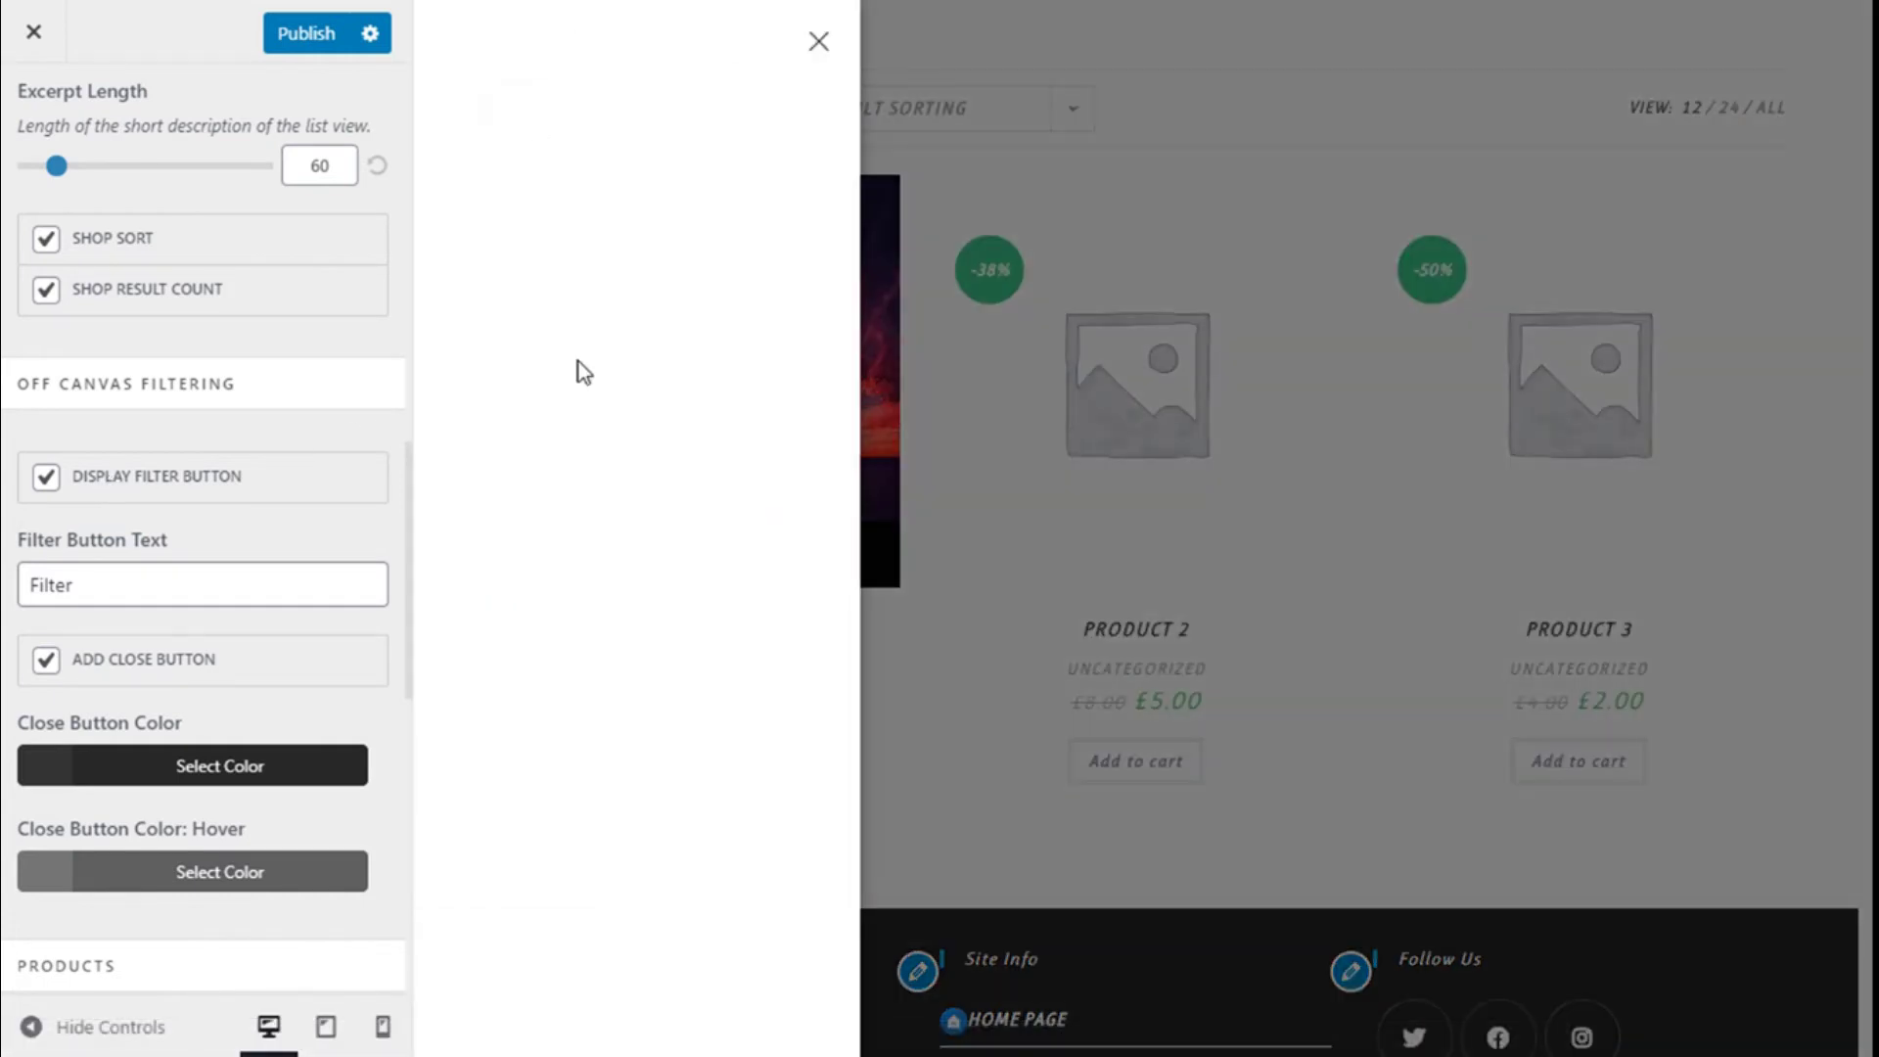
click(818, 42)
scroll(1619, 419, down, 2)
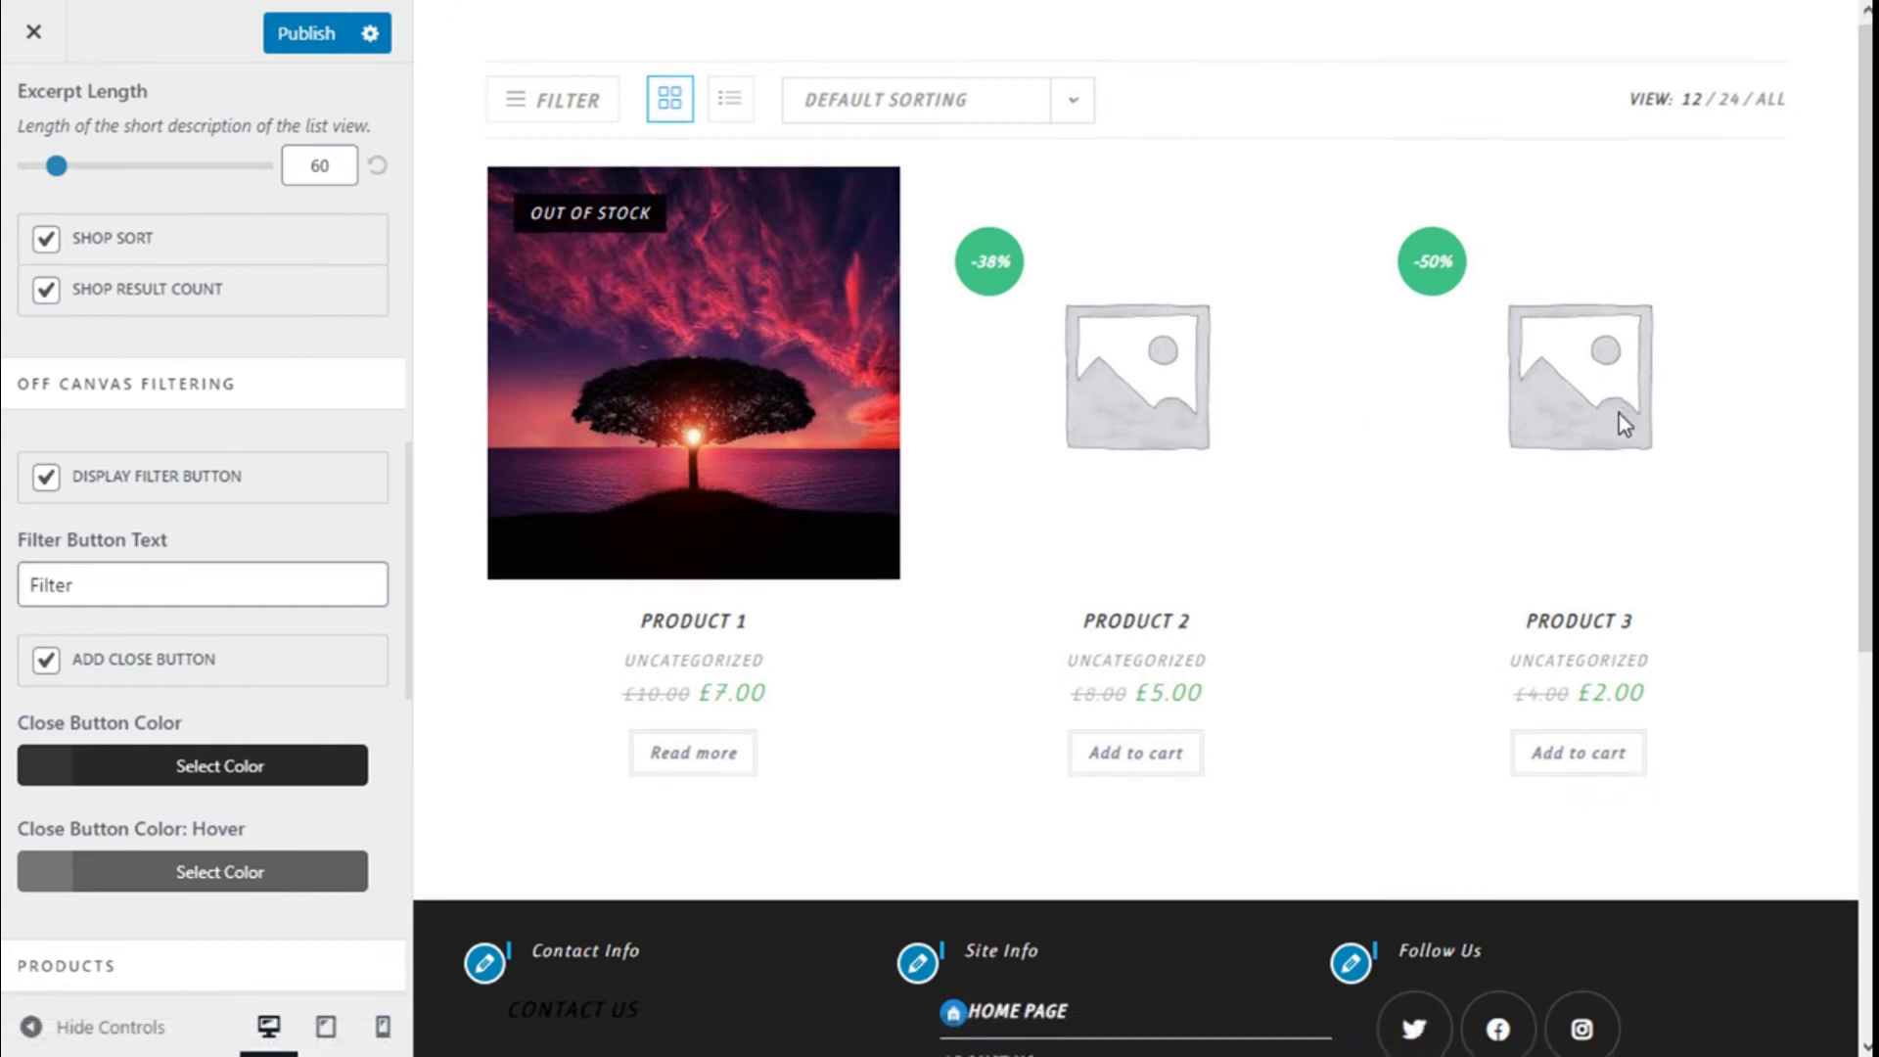
scroll(216, 421, down, 2)
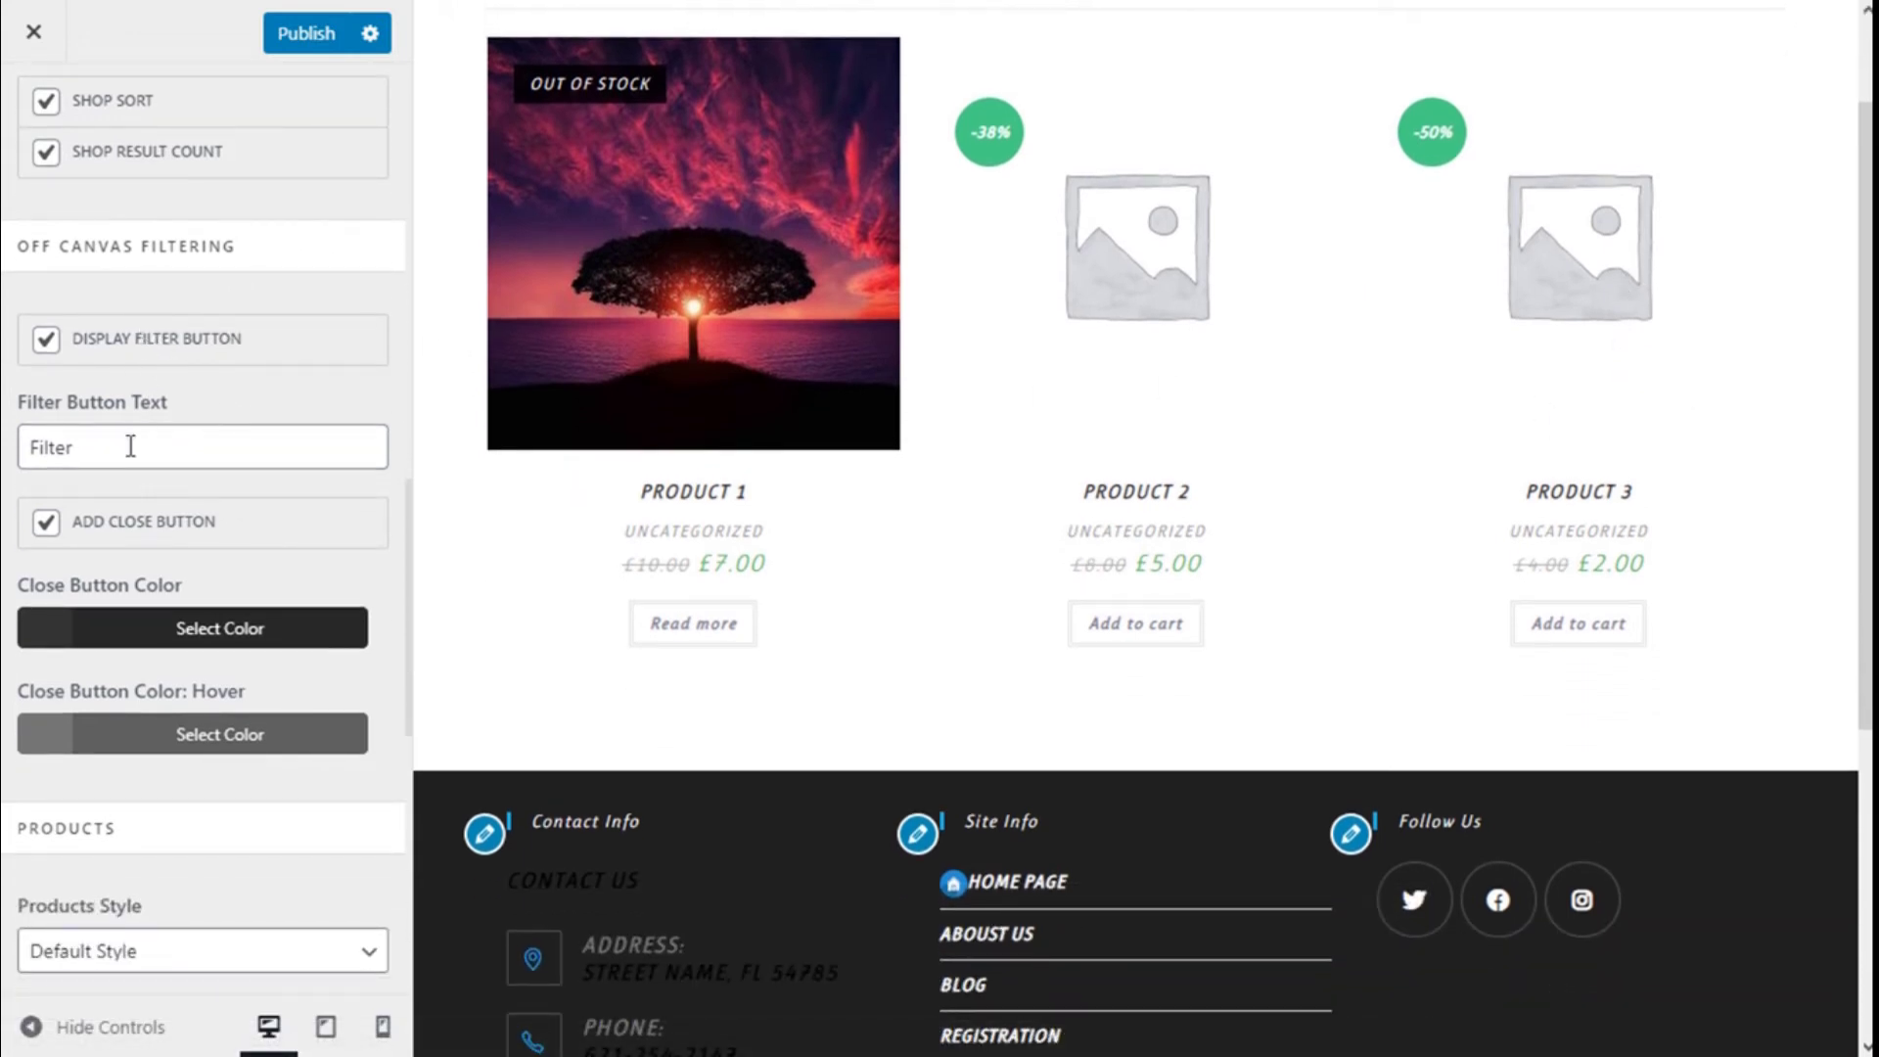
scroll(620, 538, up, 2)
click(560, 107)
click(1440, 194)
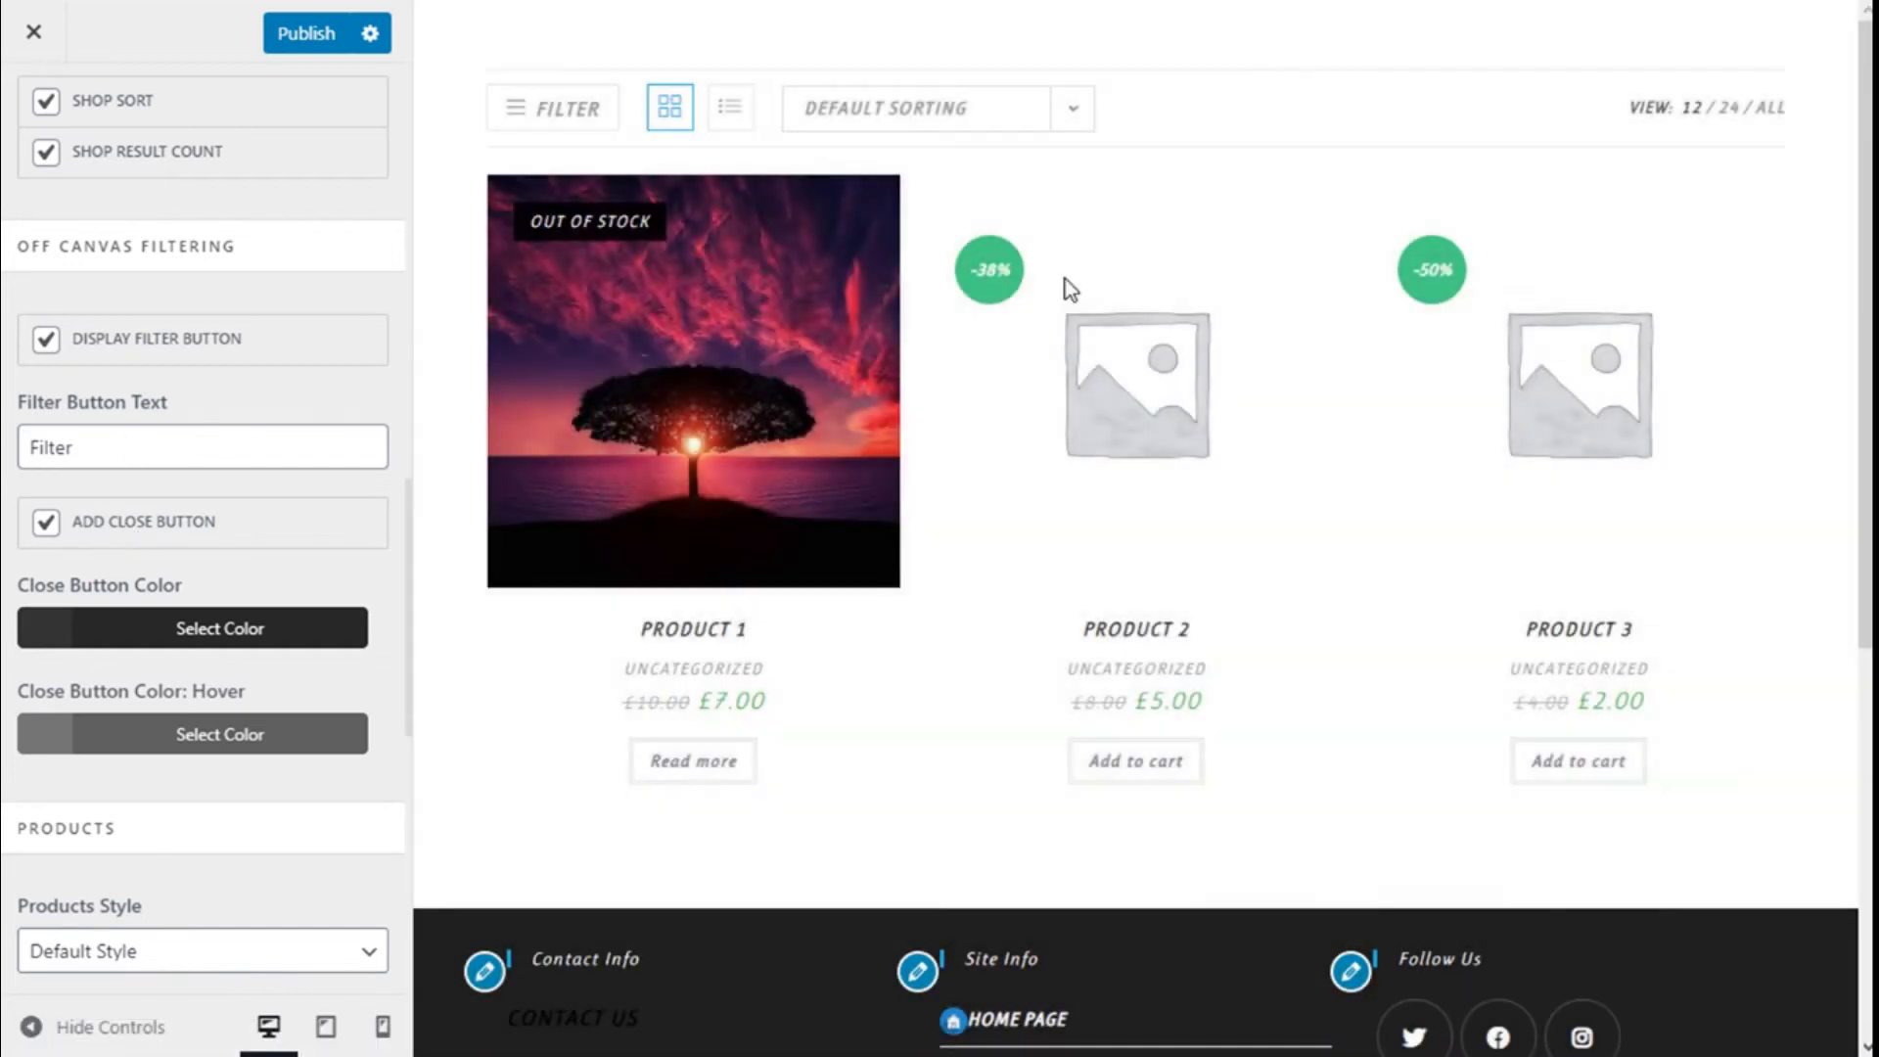
scroll(348, 294, down, 2)
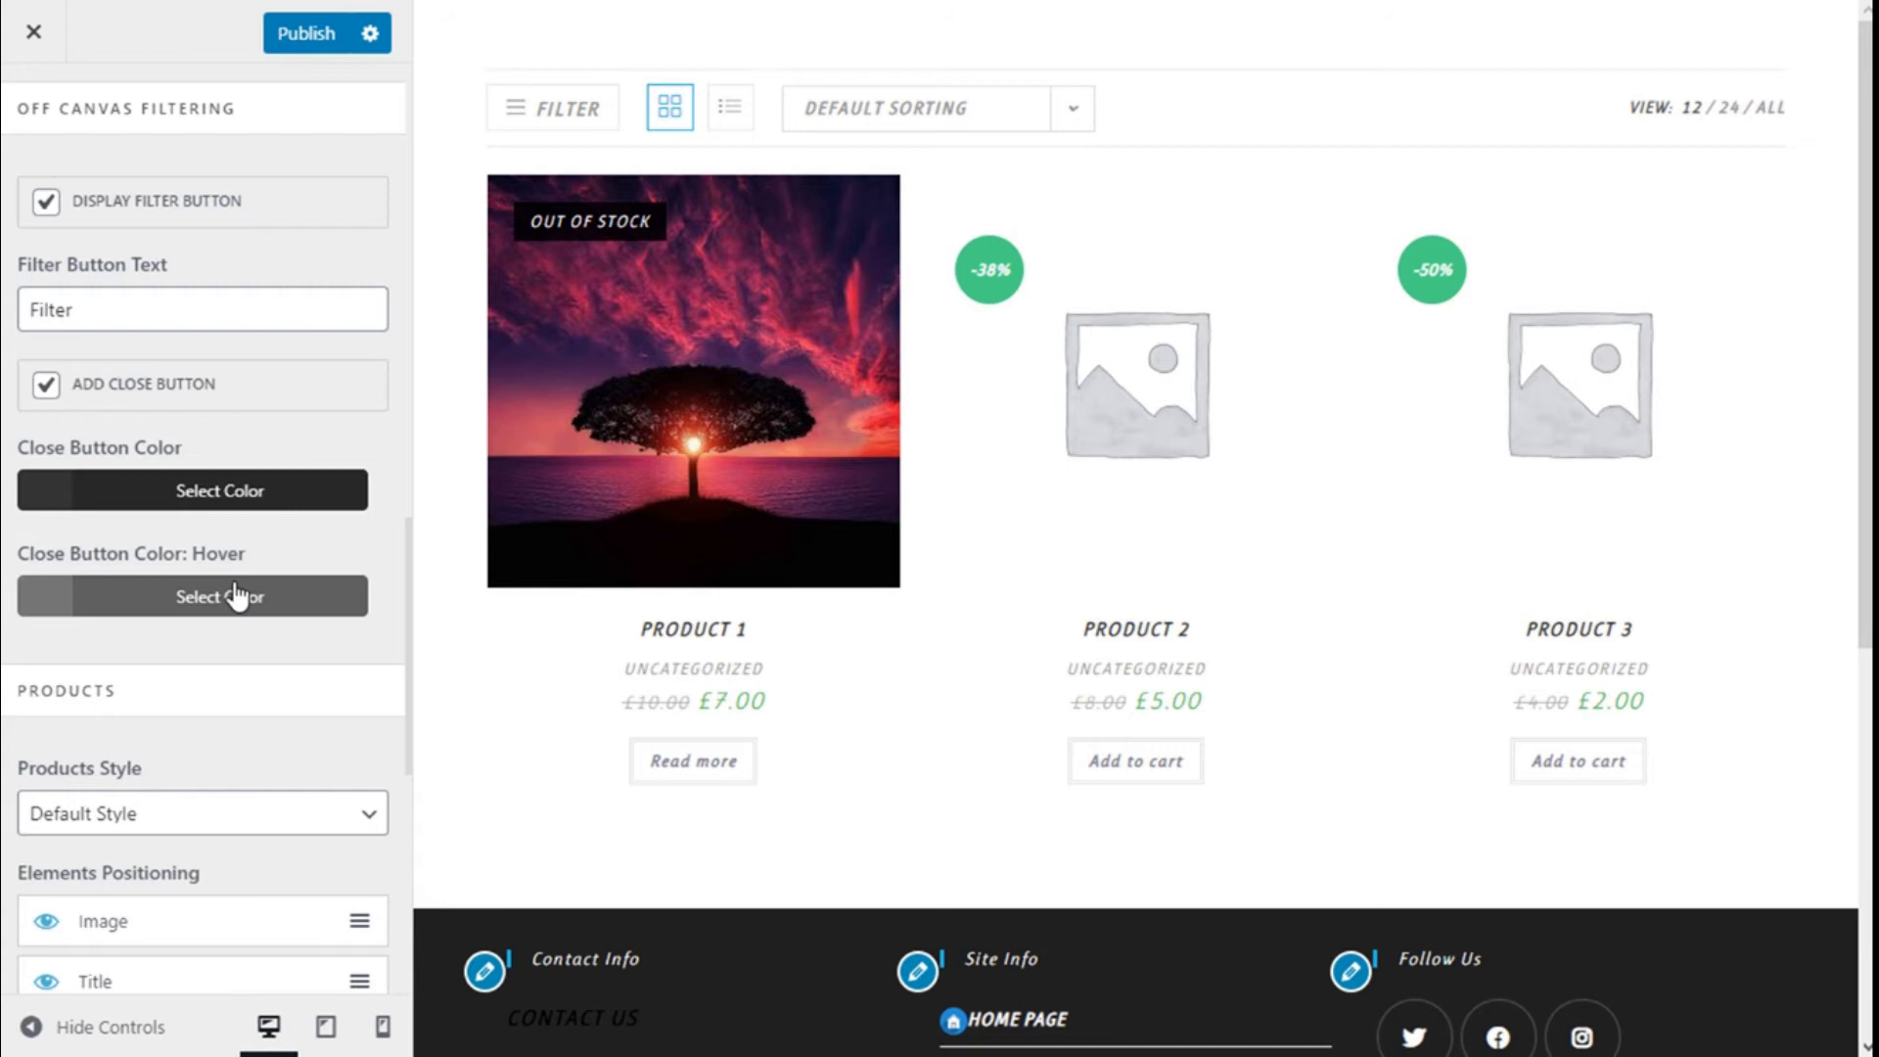
scroll(209, 365, down, 8)
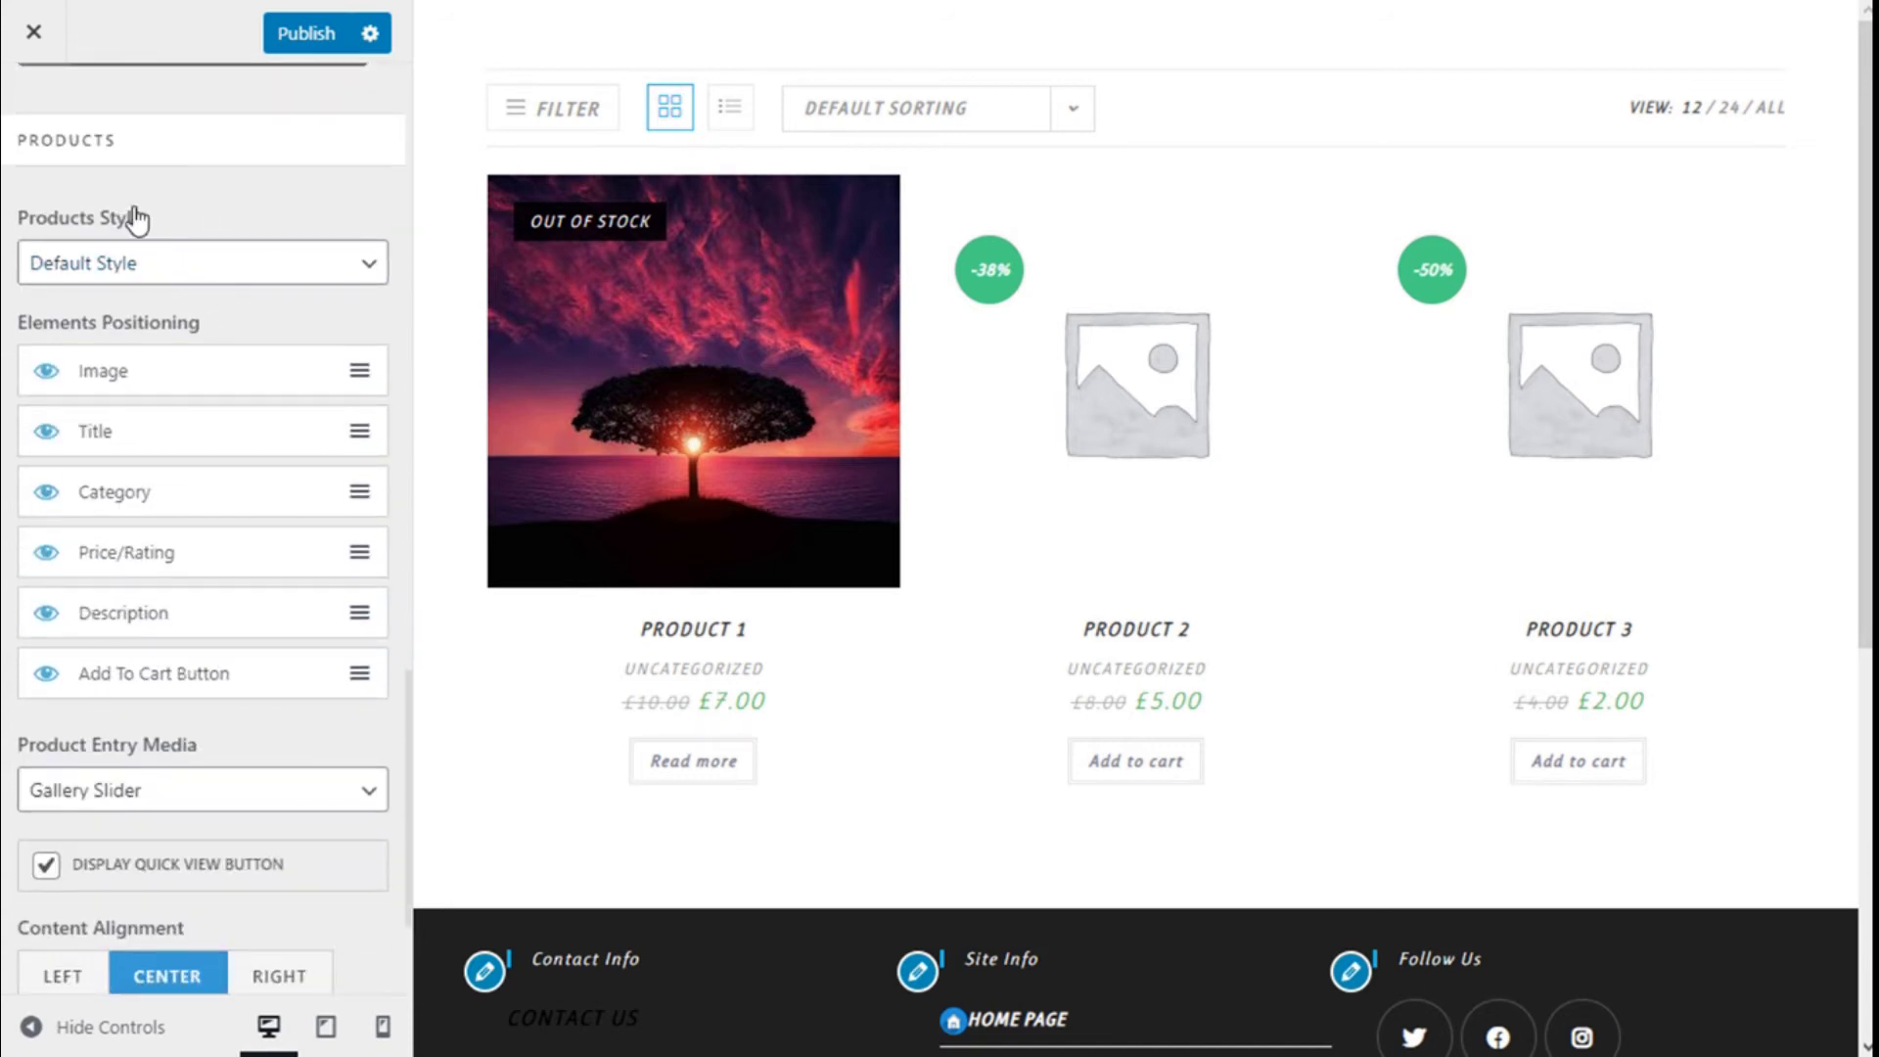
click(140, 284)
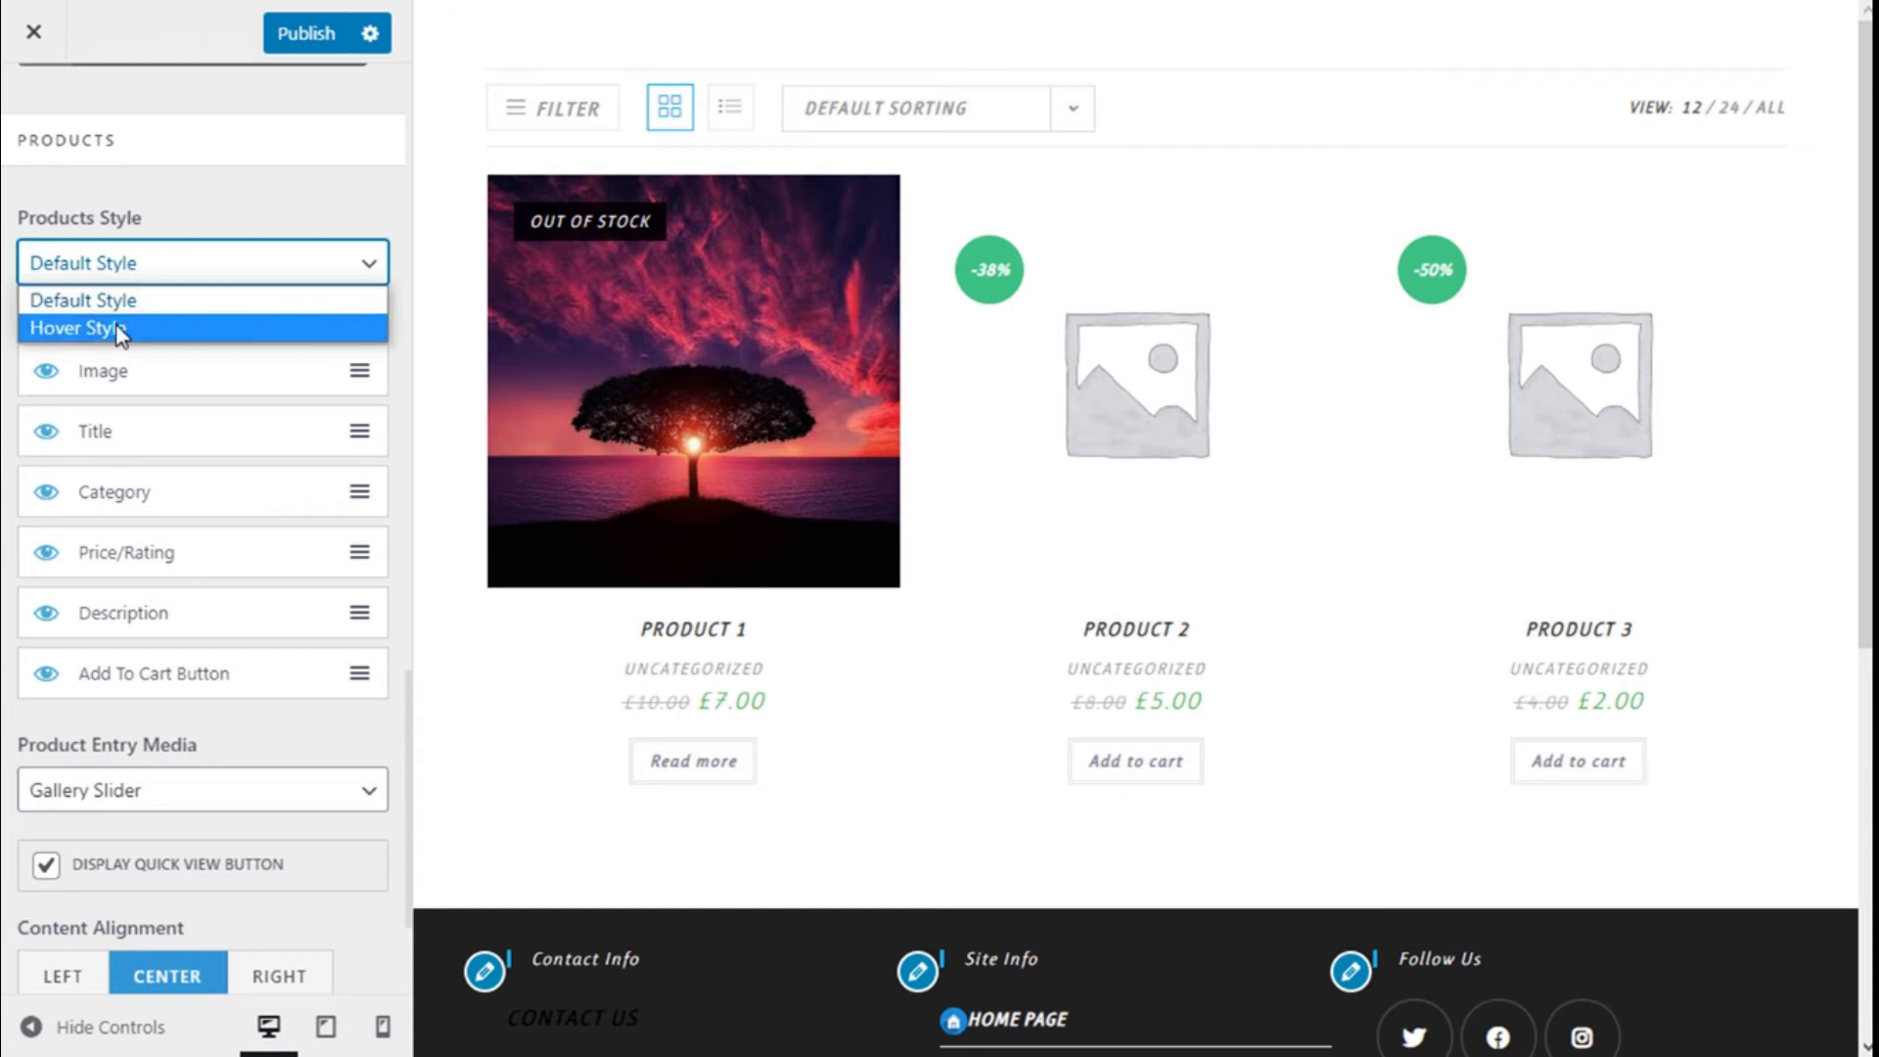
click(178, 185)
scroll(178, 185, down, 2)
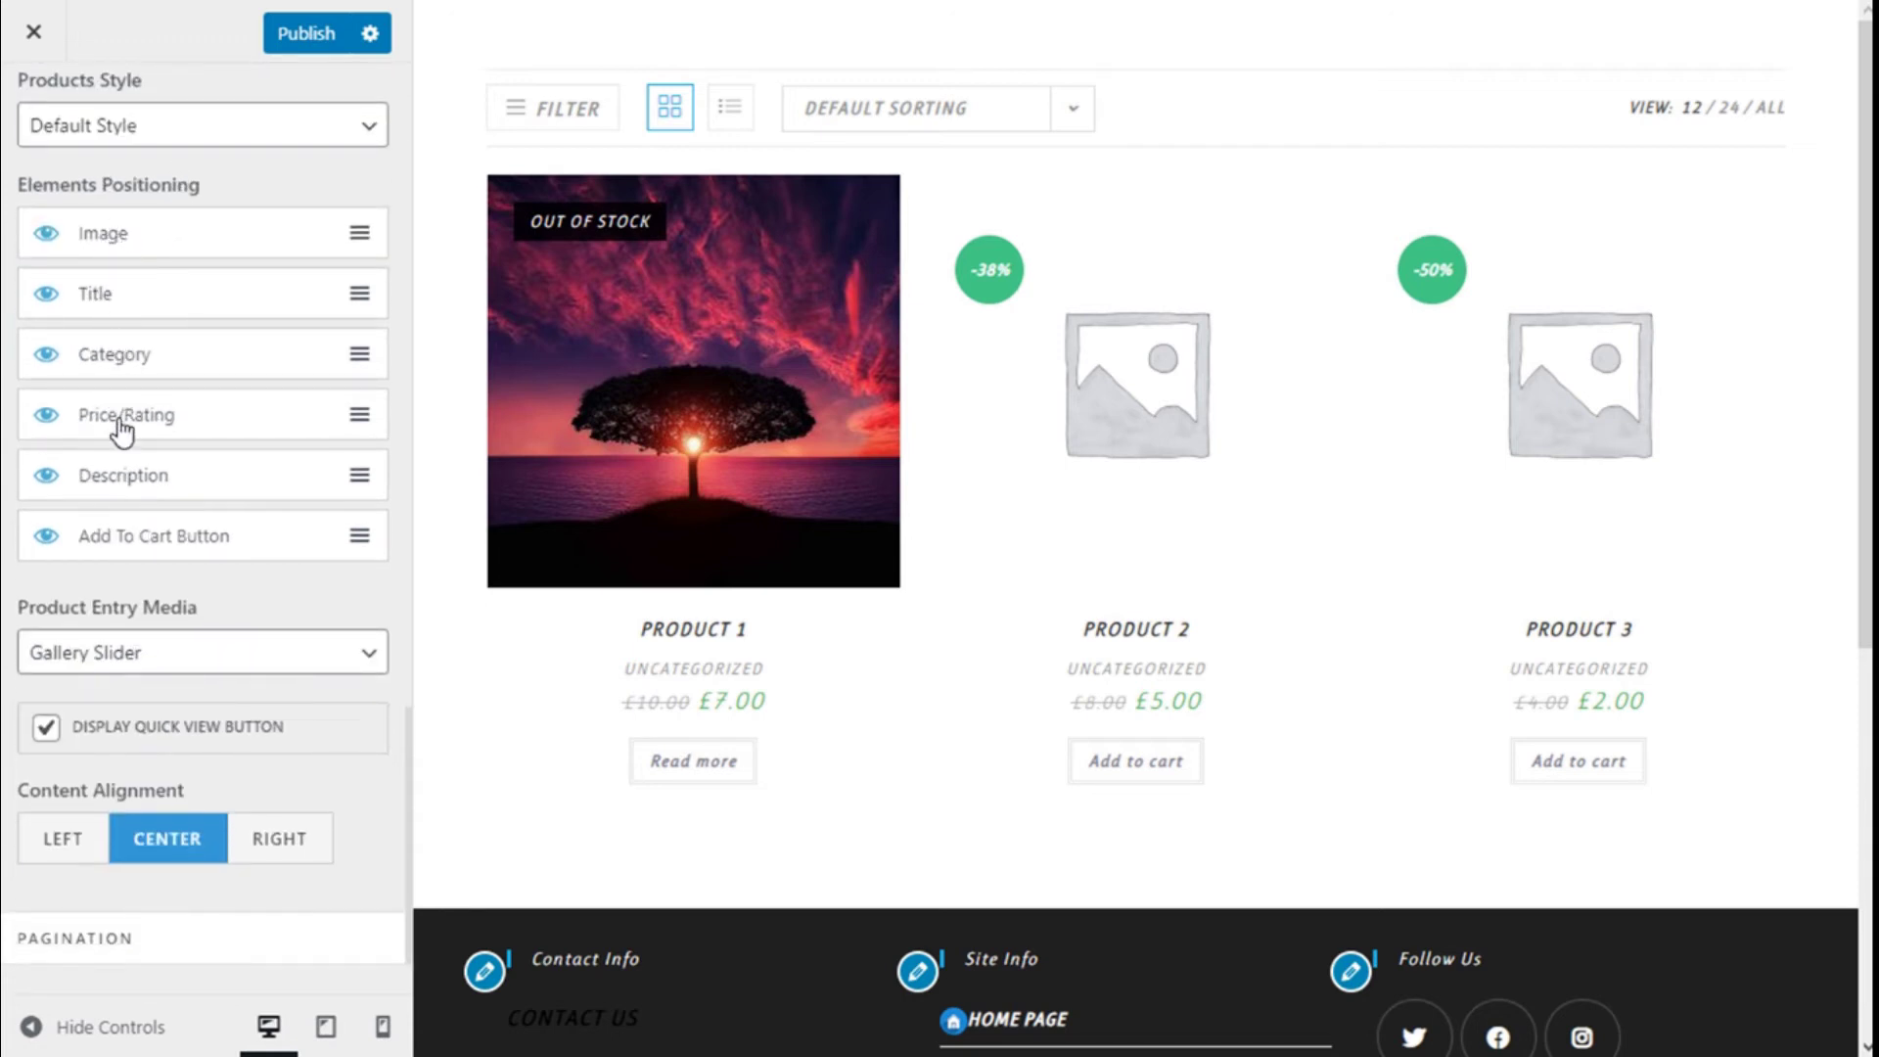
drag(127, 235, 128, 313)
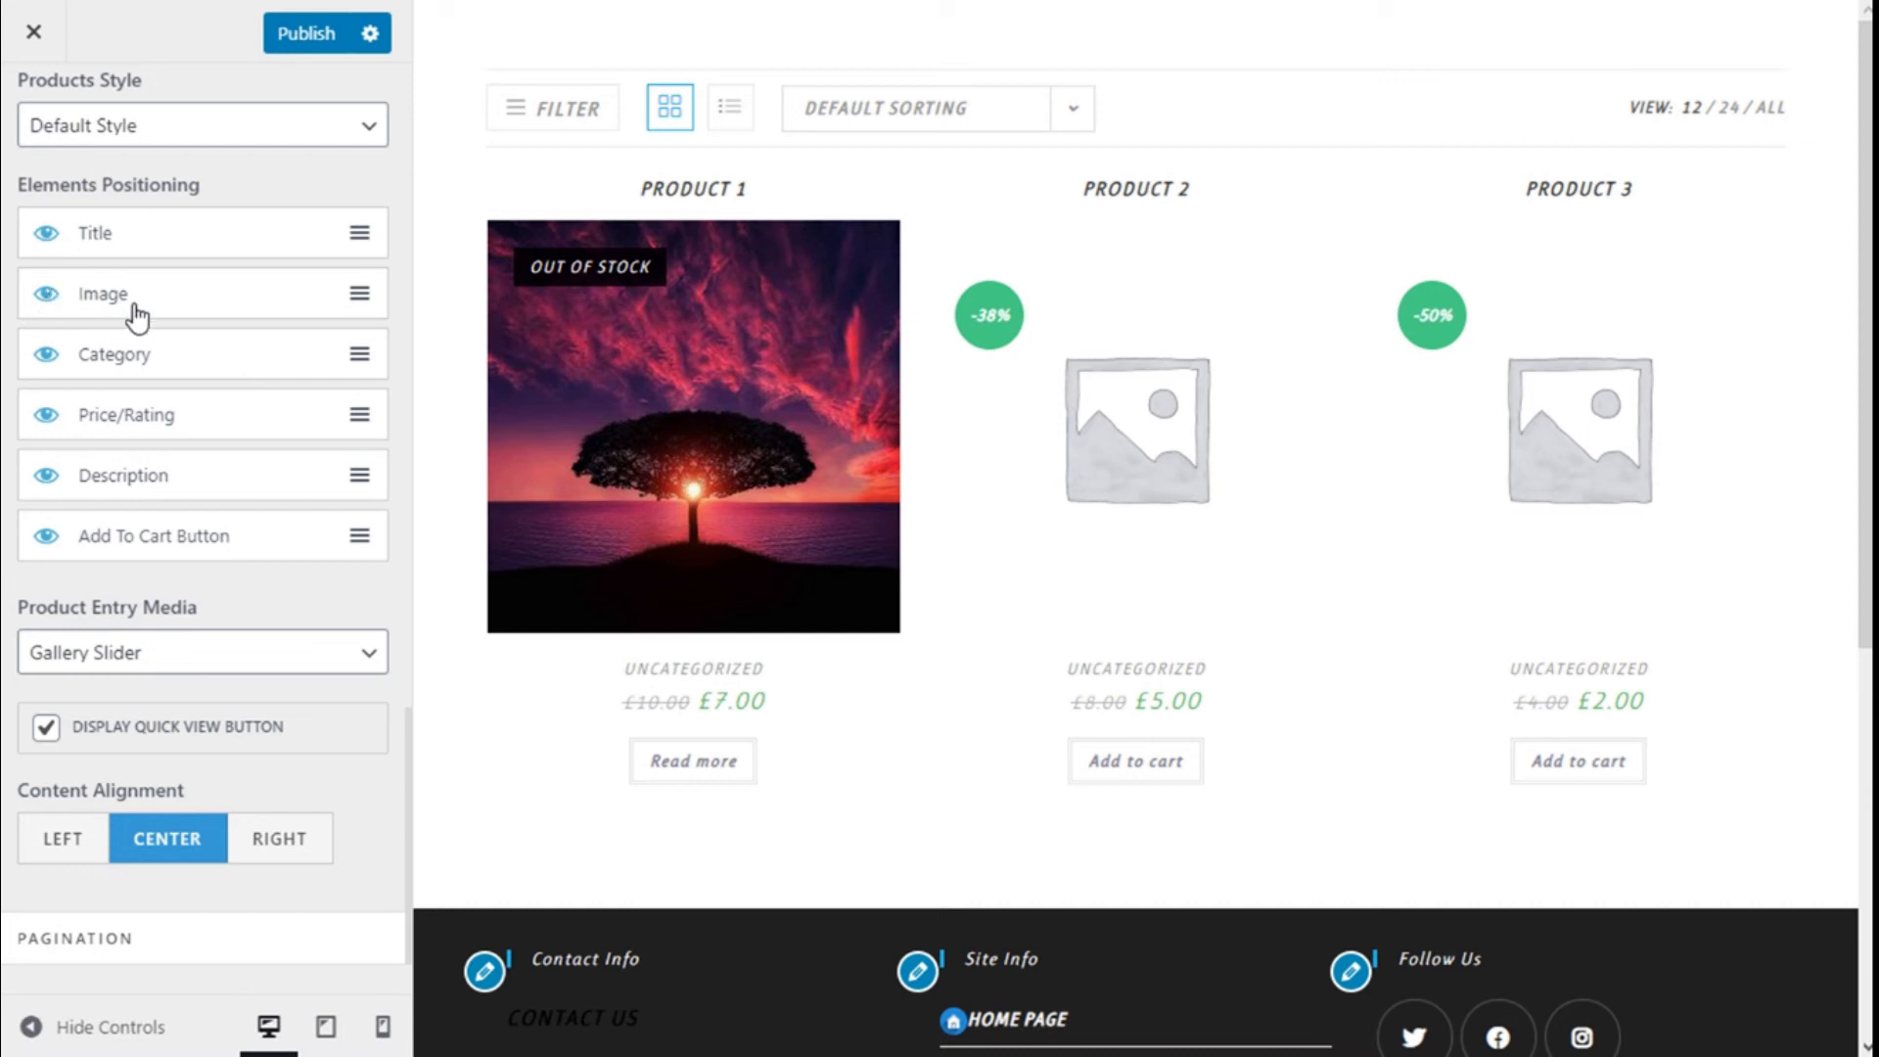
drag(142, 311, 138, 232)
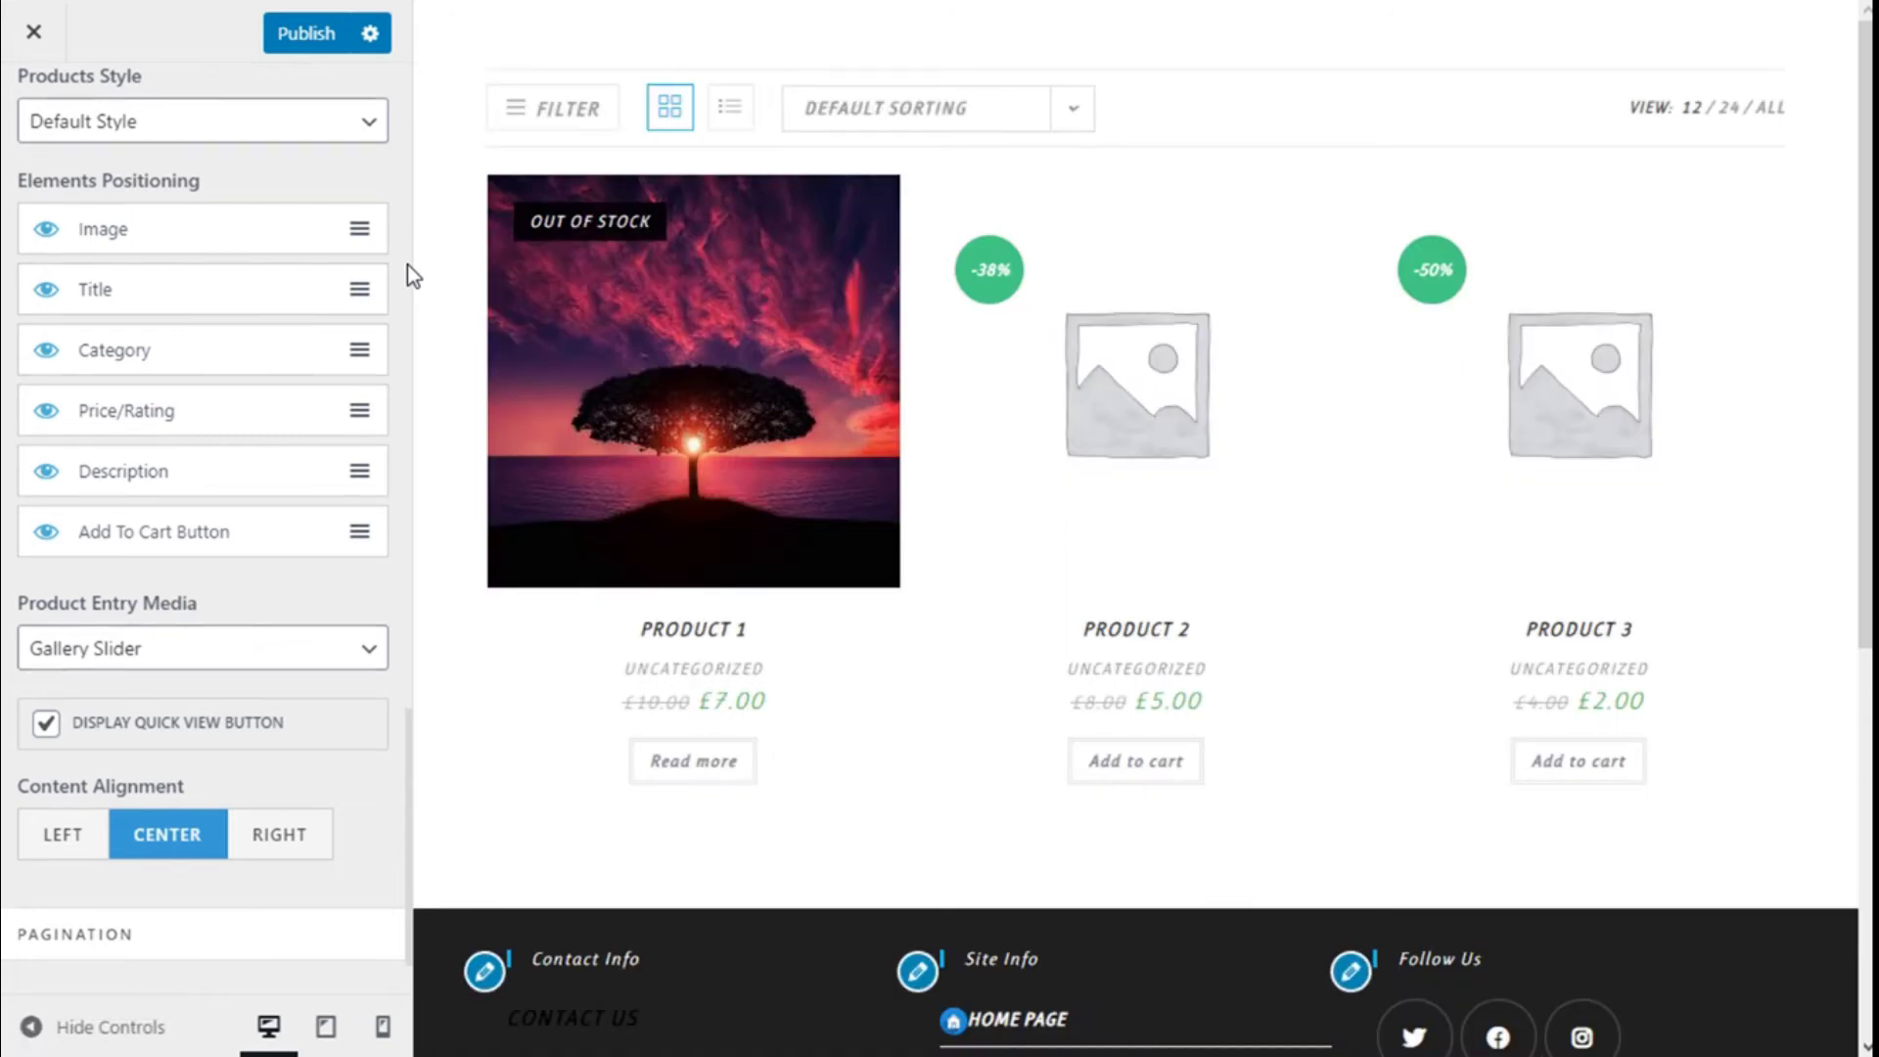
scroll(407, 264, up, 8)
scroll(407, 264, down, 9)
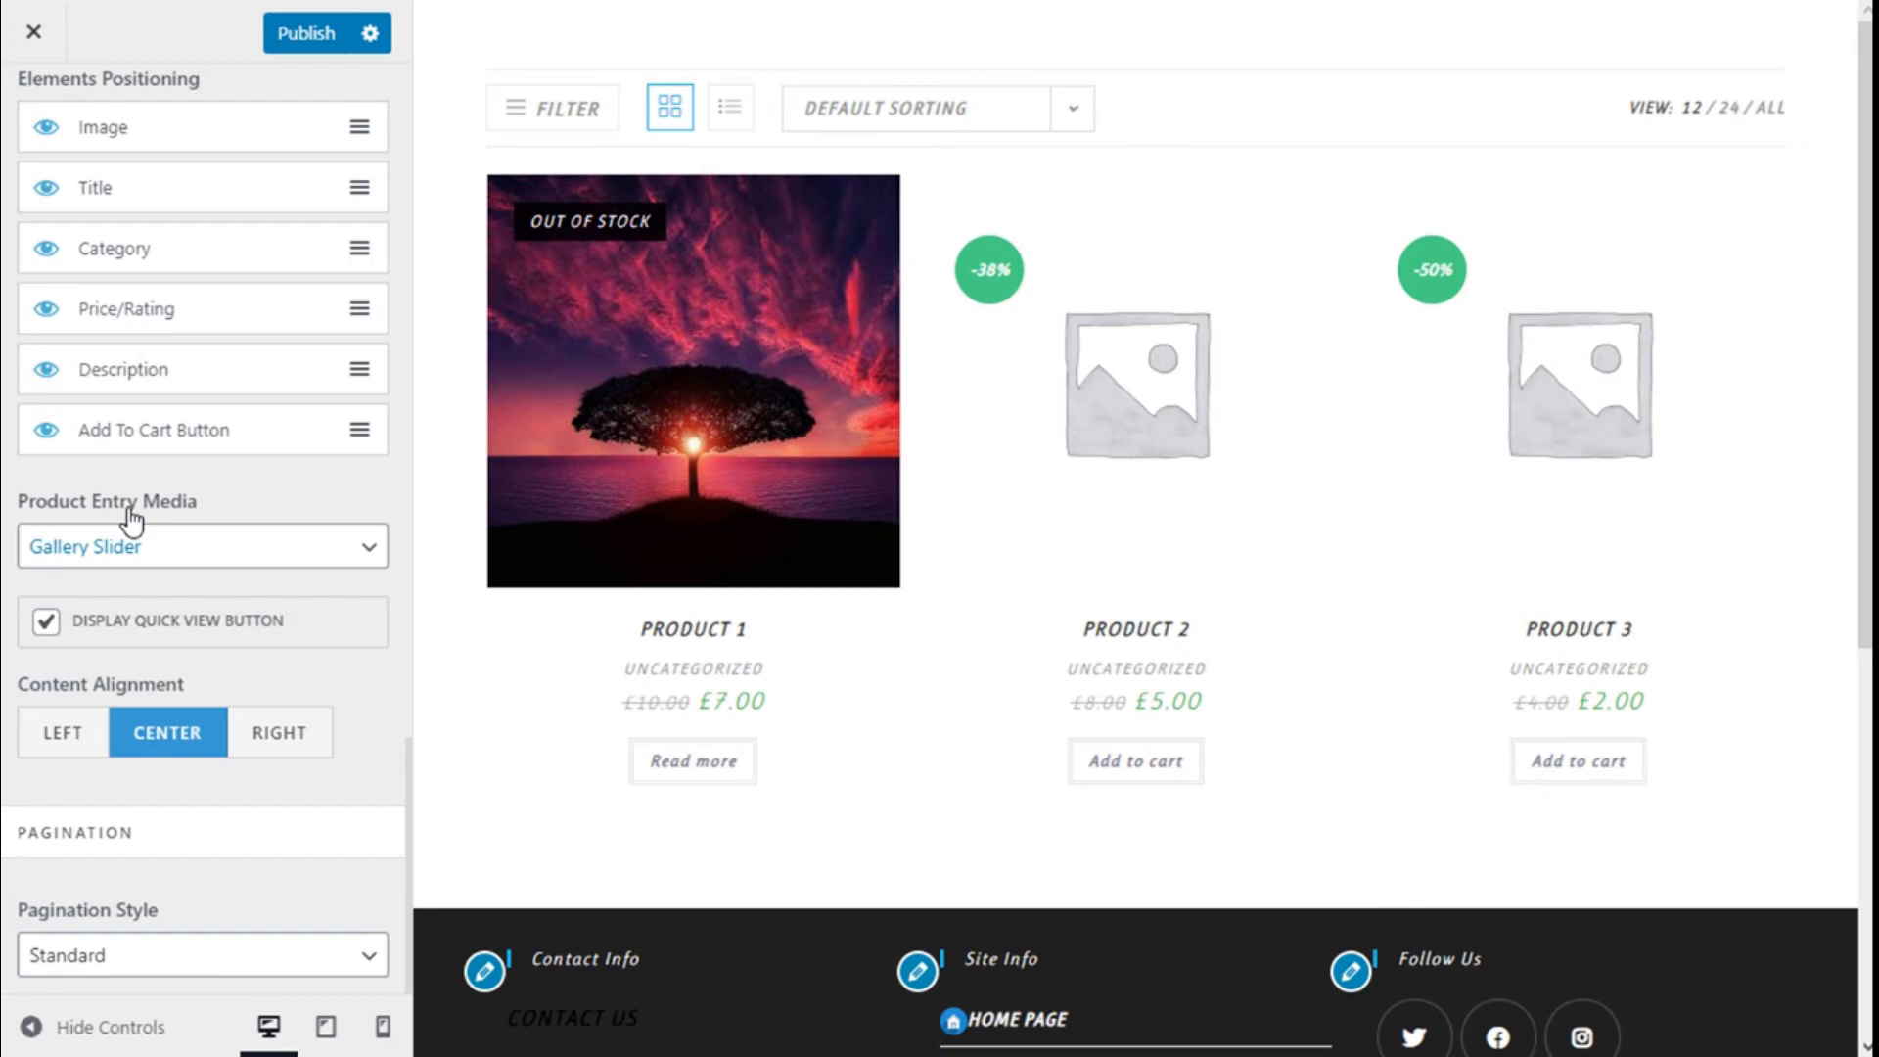
click(205, 545)
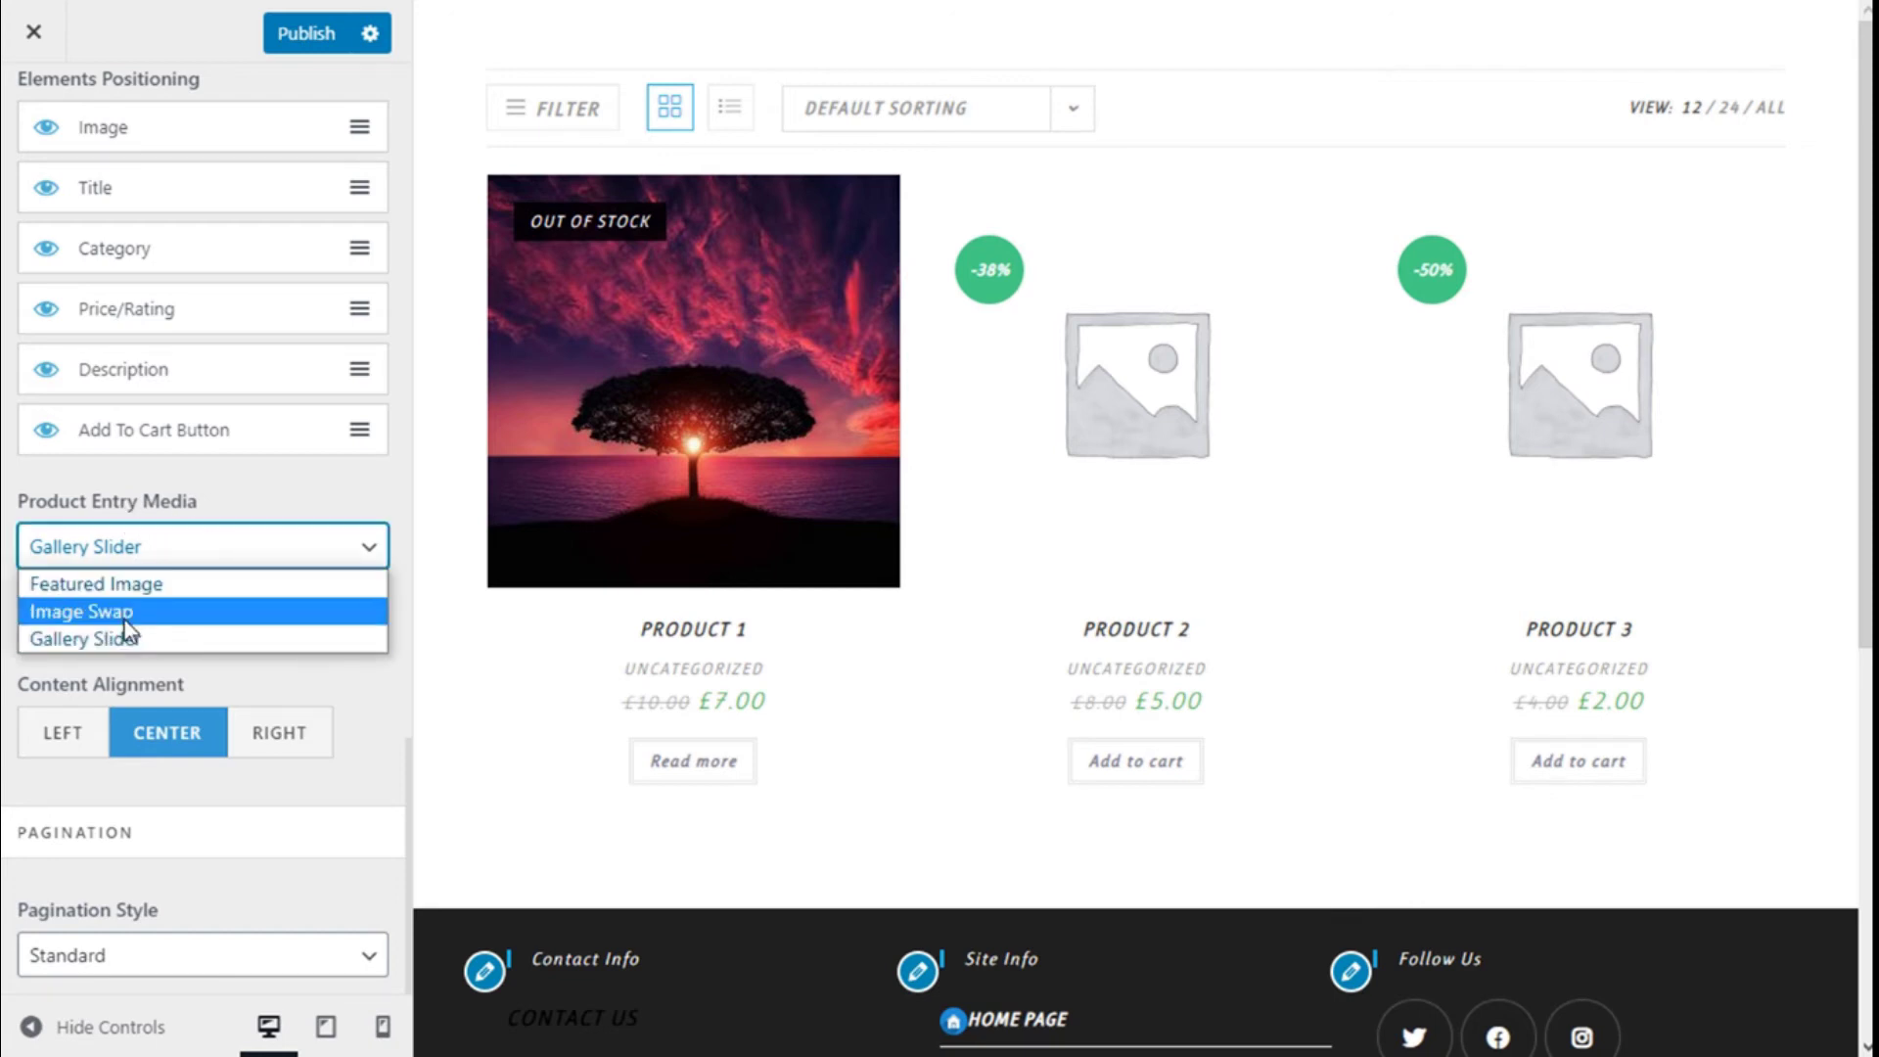
click(201, 507)
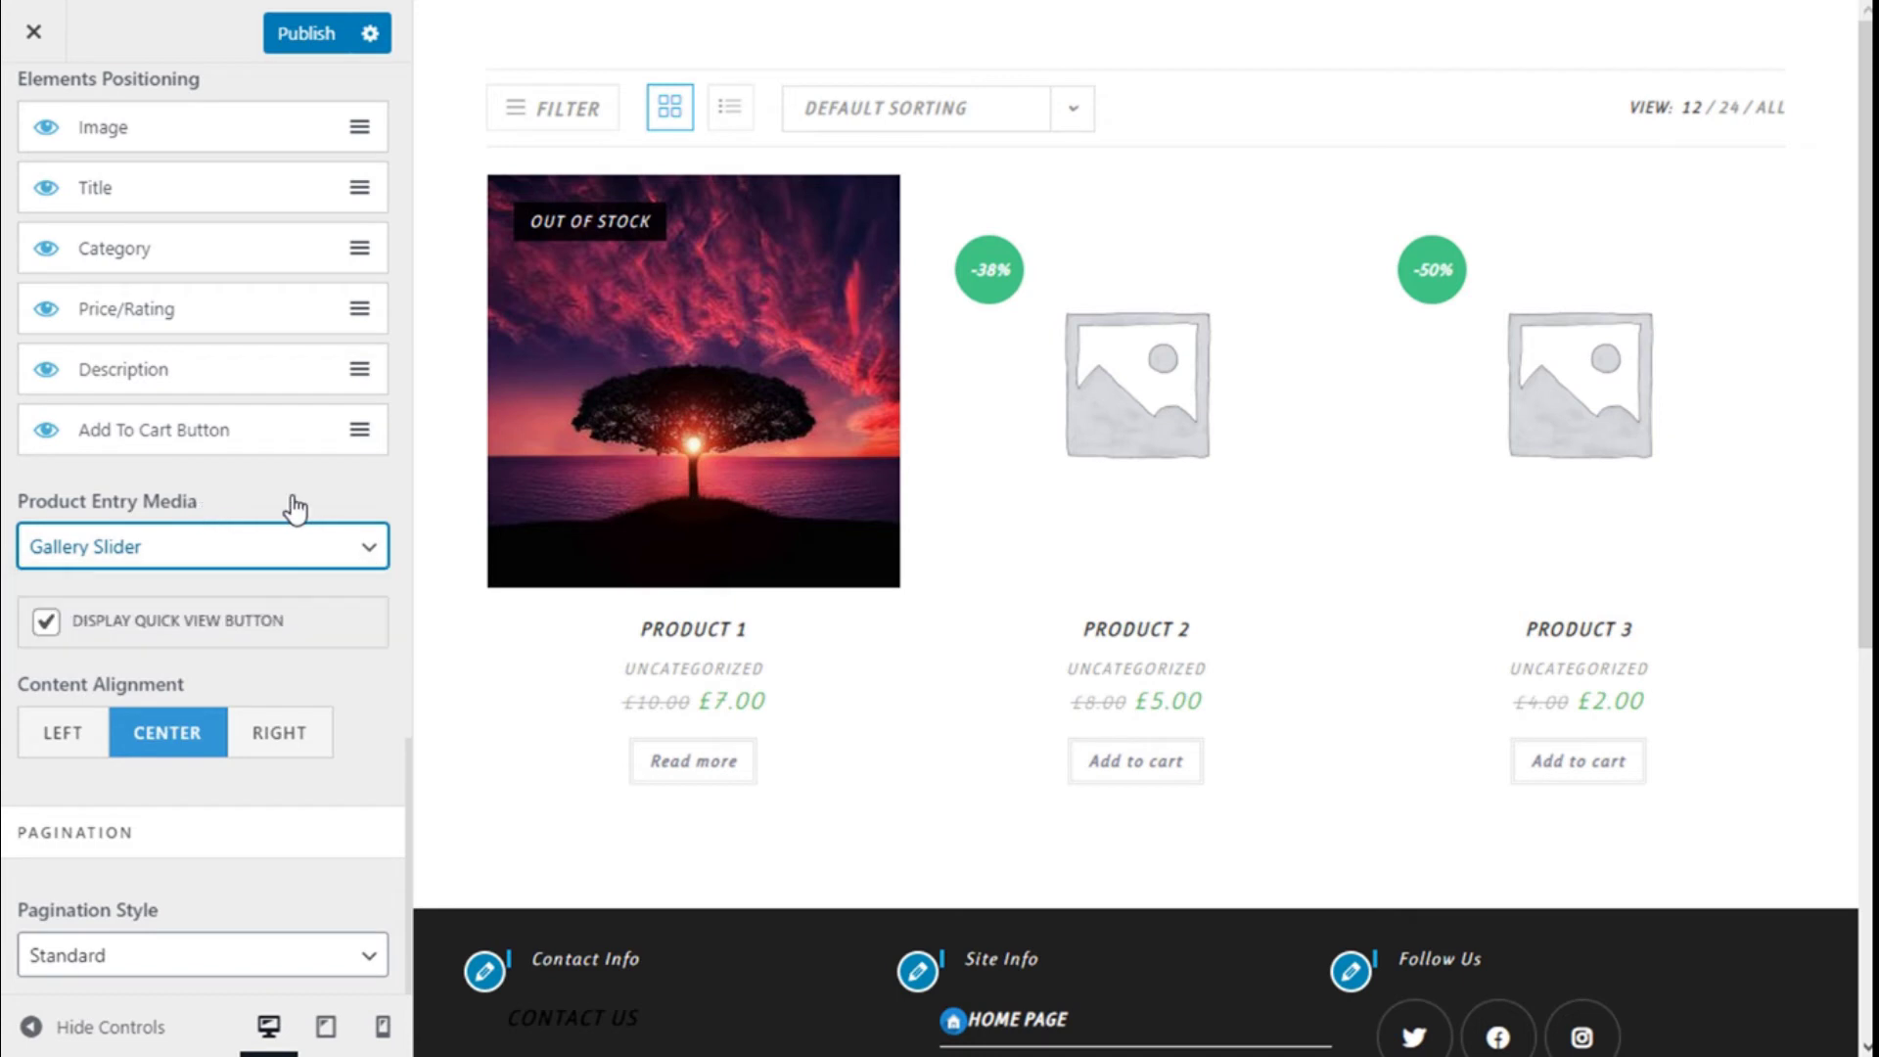
click(47, 622)
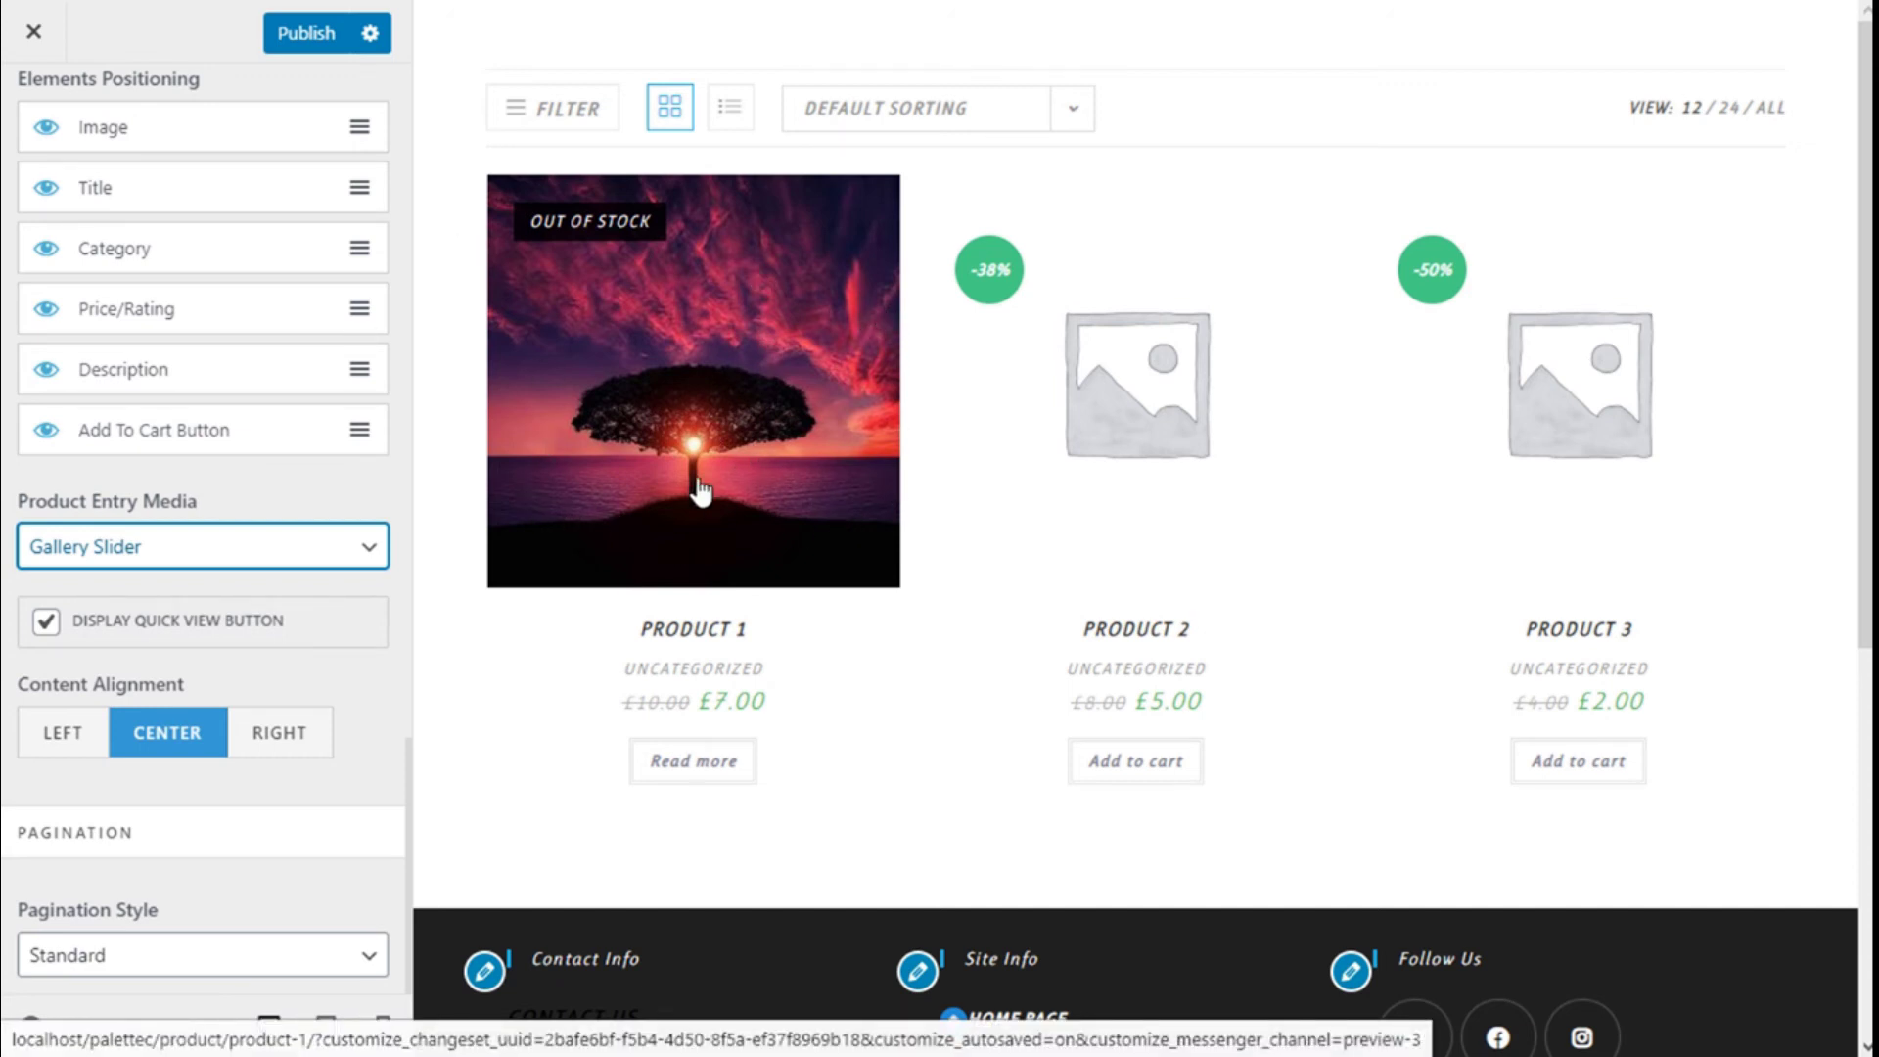
click(76, 740)
click(168, 737)
click(274, 738)
click(204, 742)
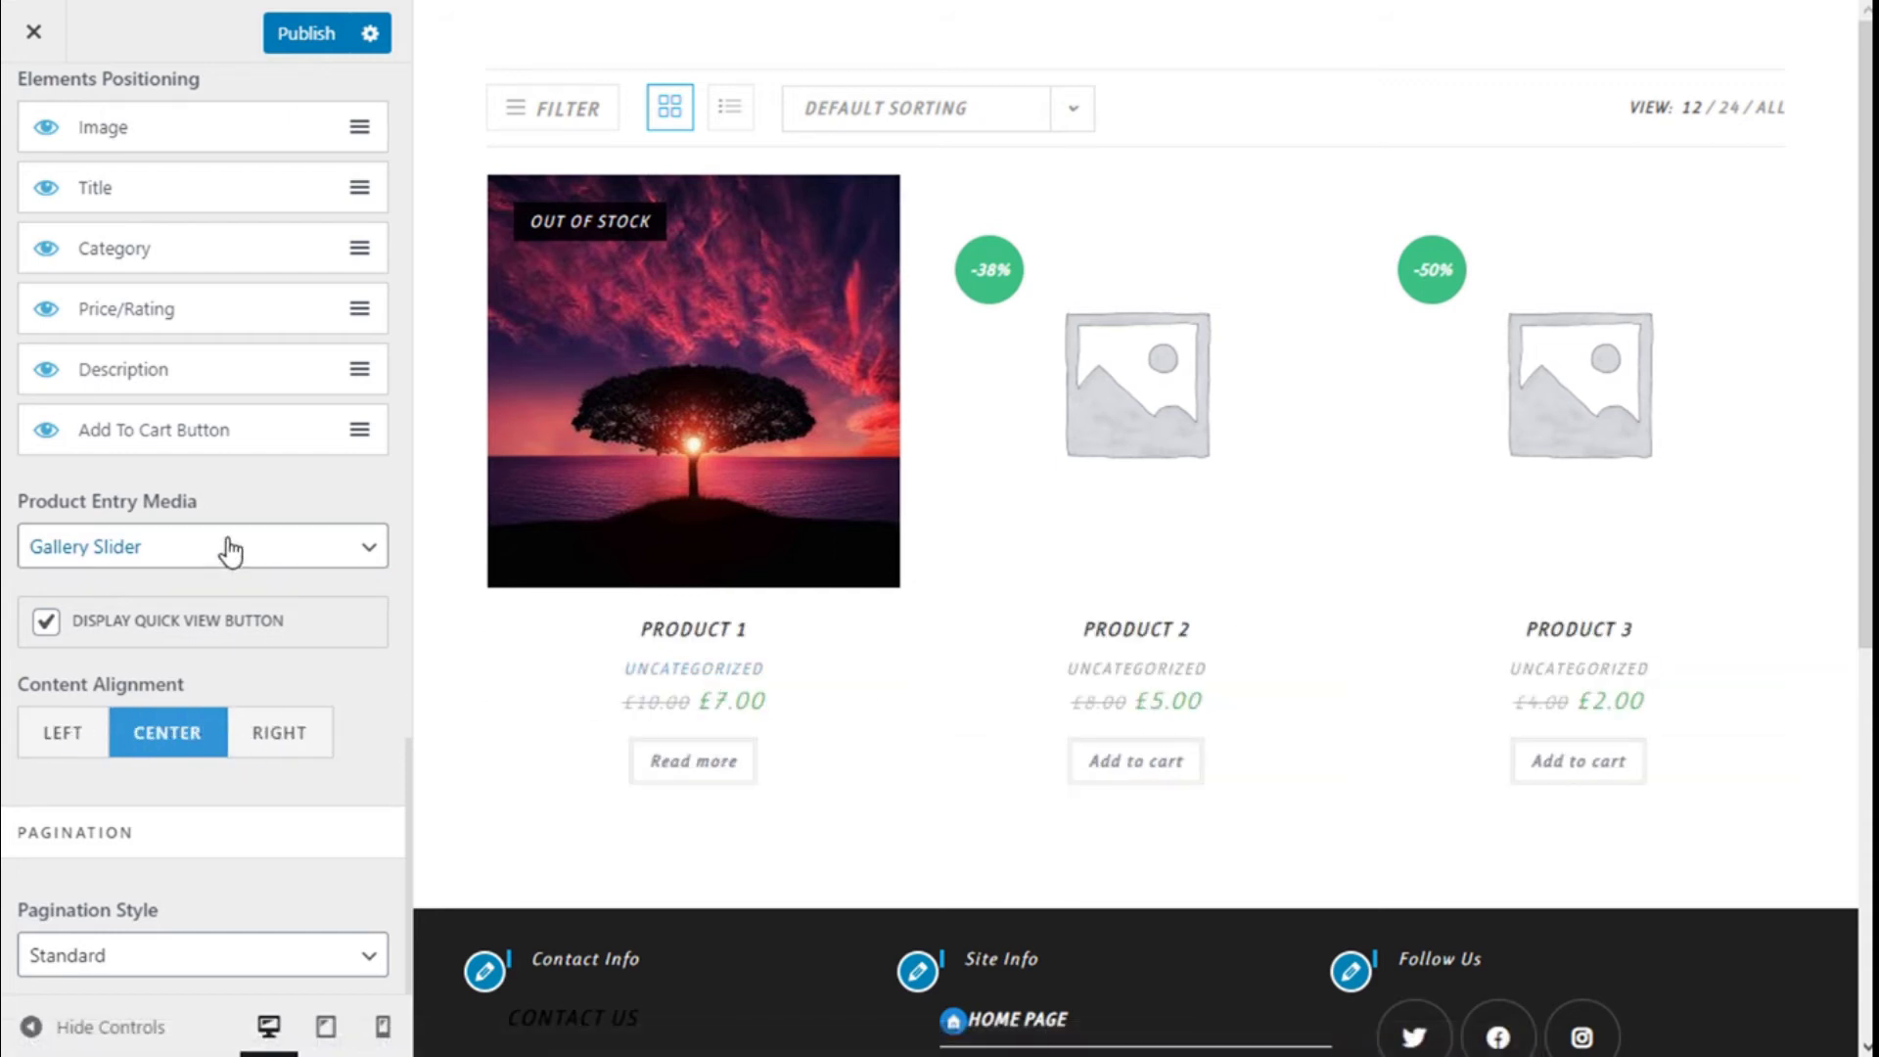
click(192, 959)
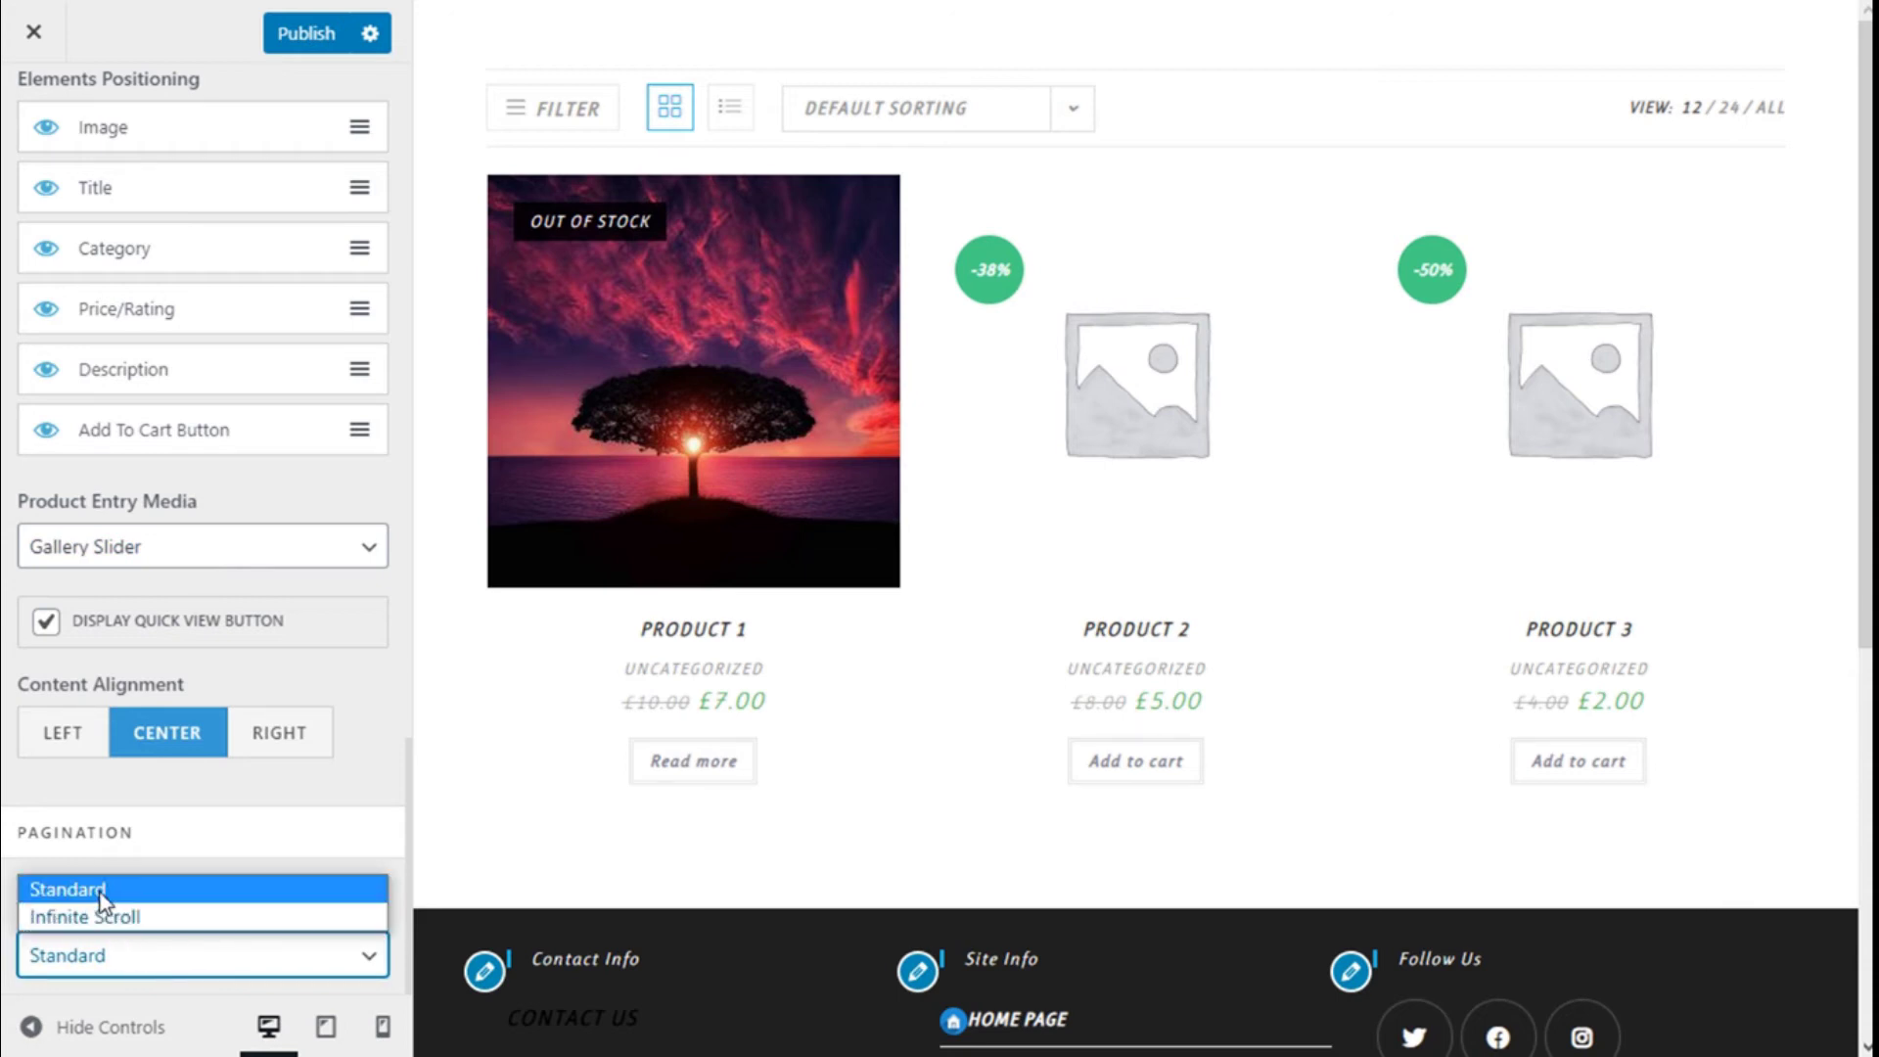
click(352, 675)
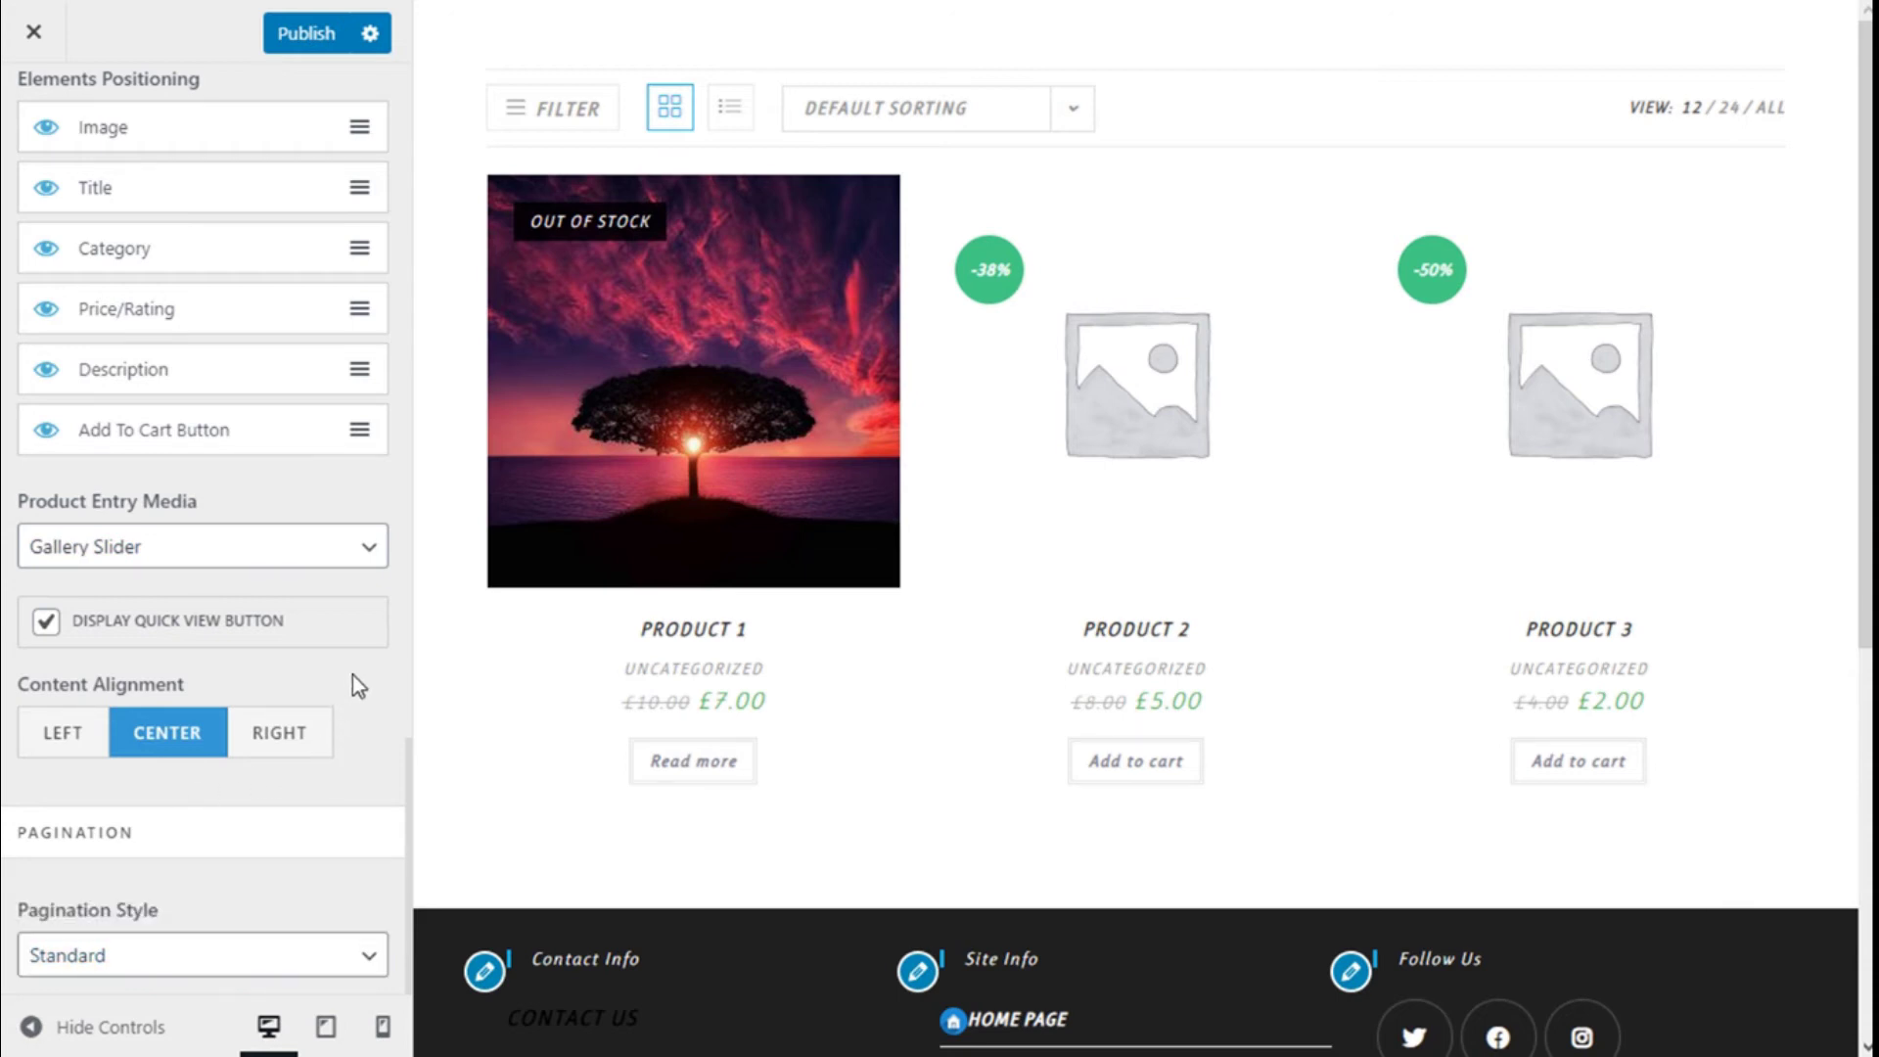
scroll(353, 673, up, 15)
scroll(123, 367, up, 6)
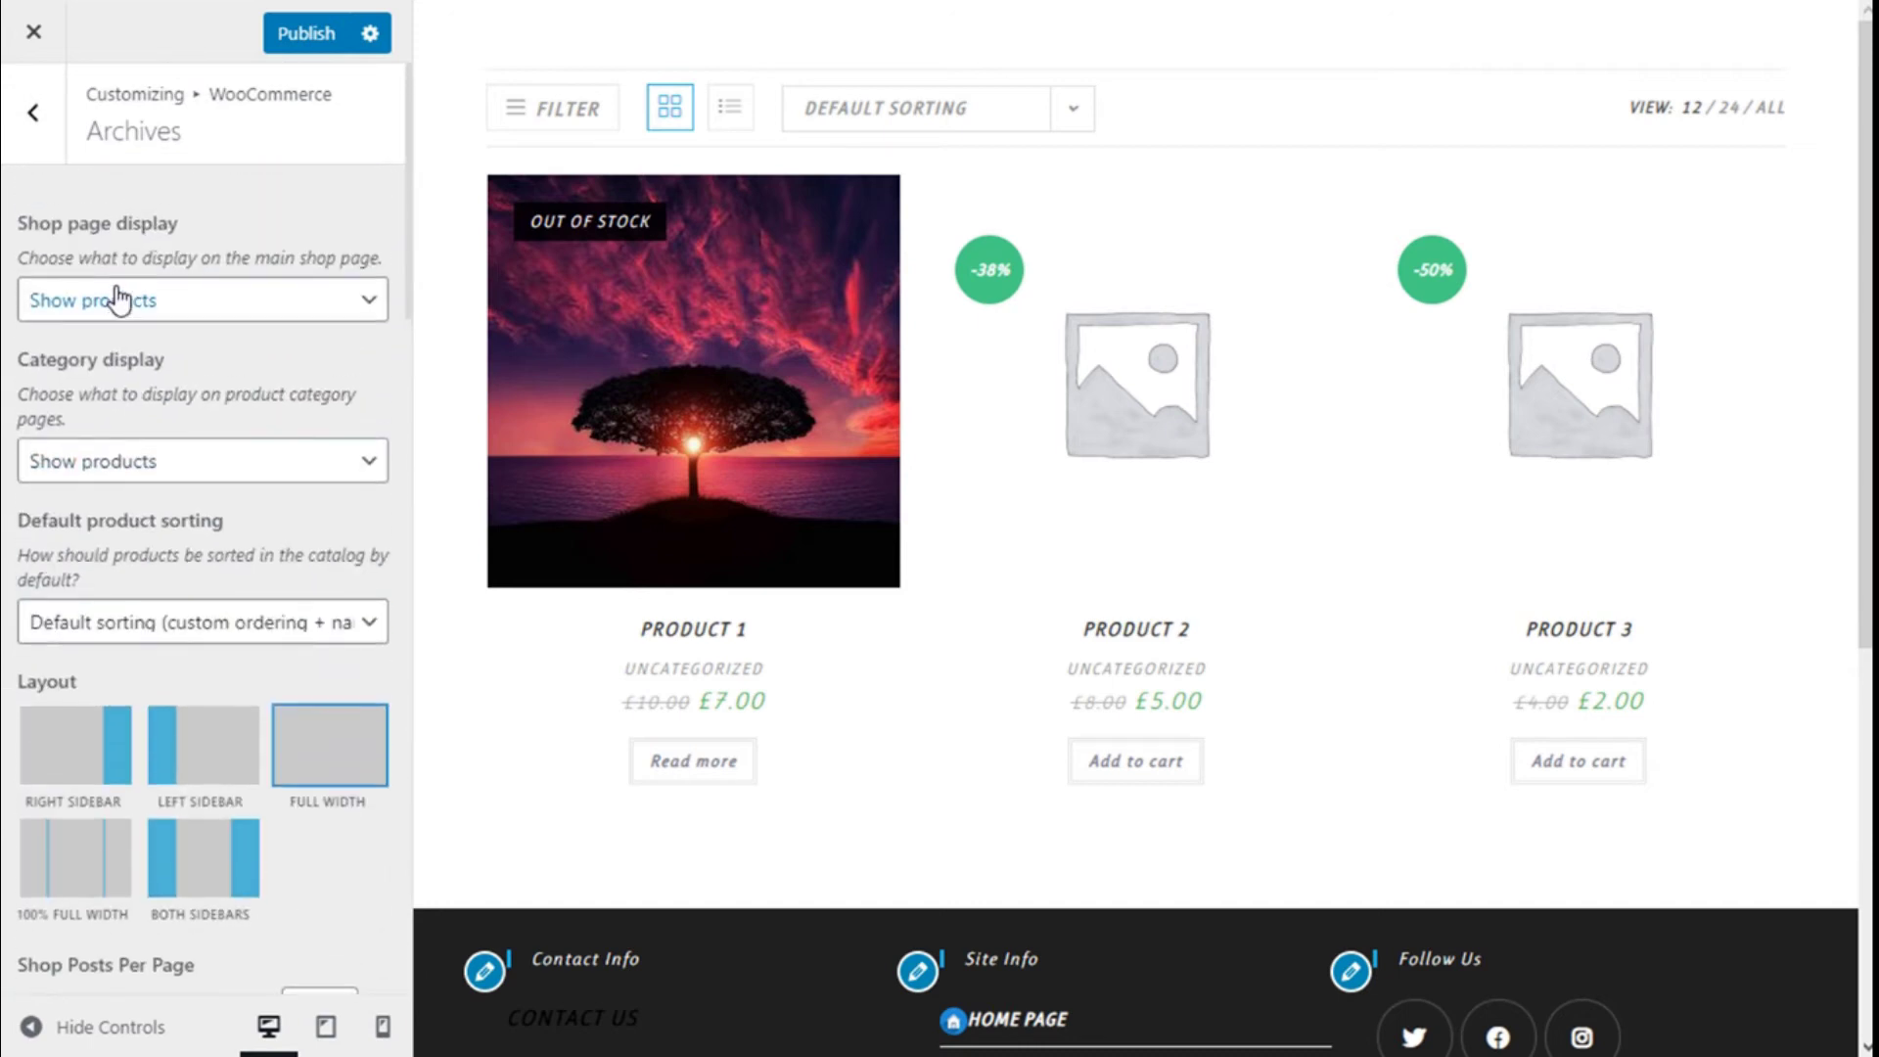
- Glance at the Single Product settings, then open WooCommerce Advanced Styling
click(53, 154)
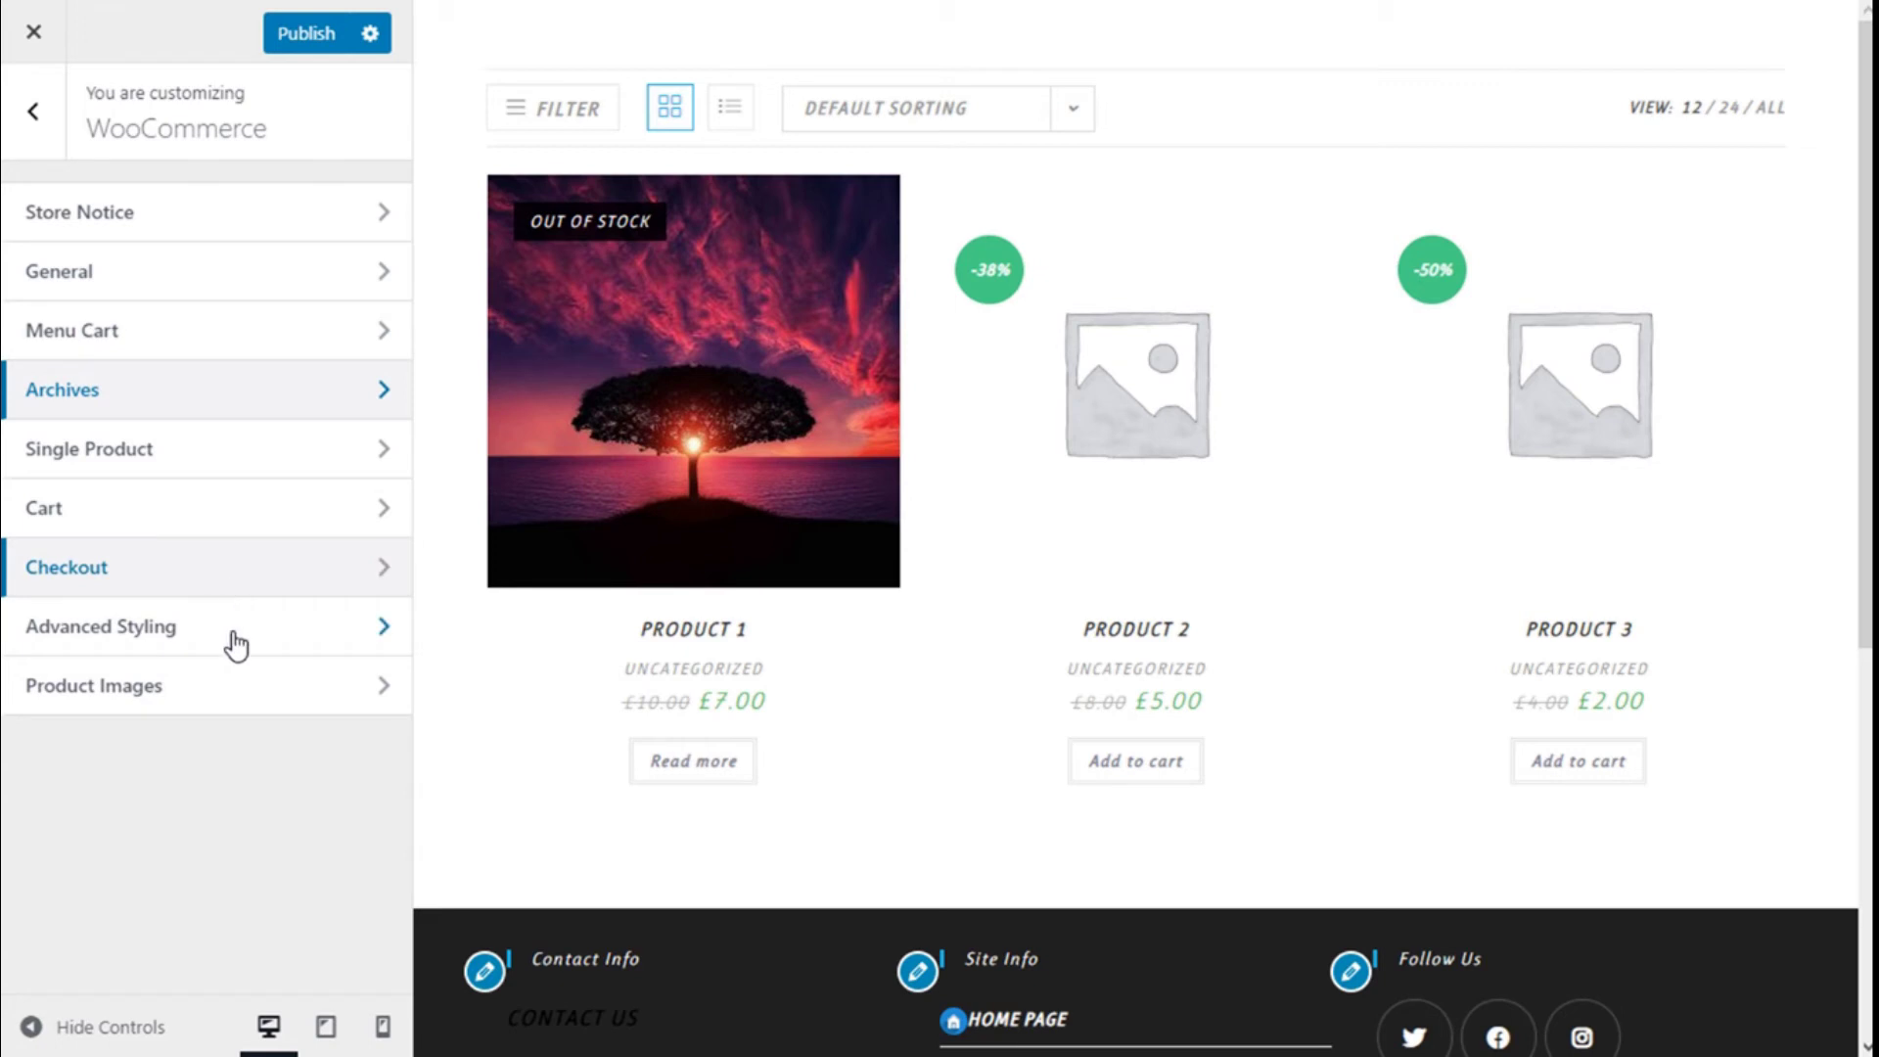
click(145, 460)
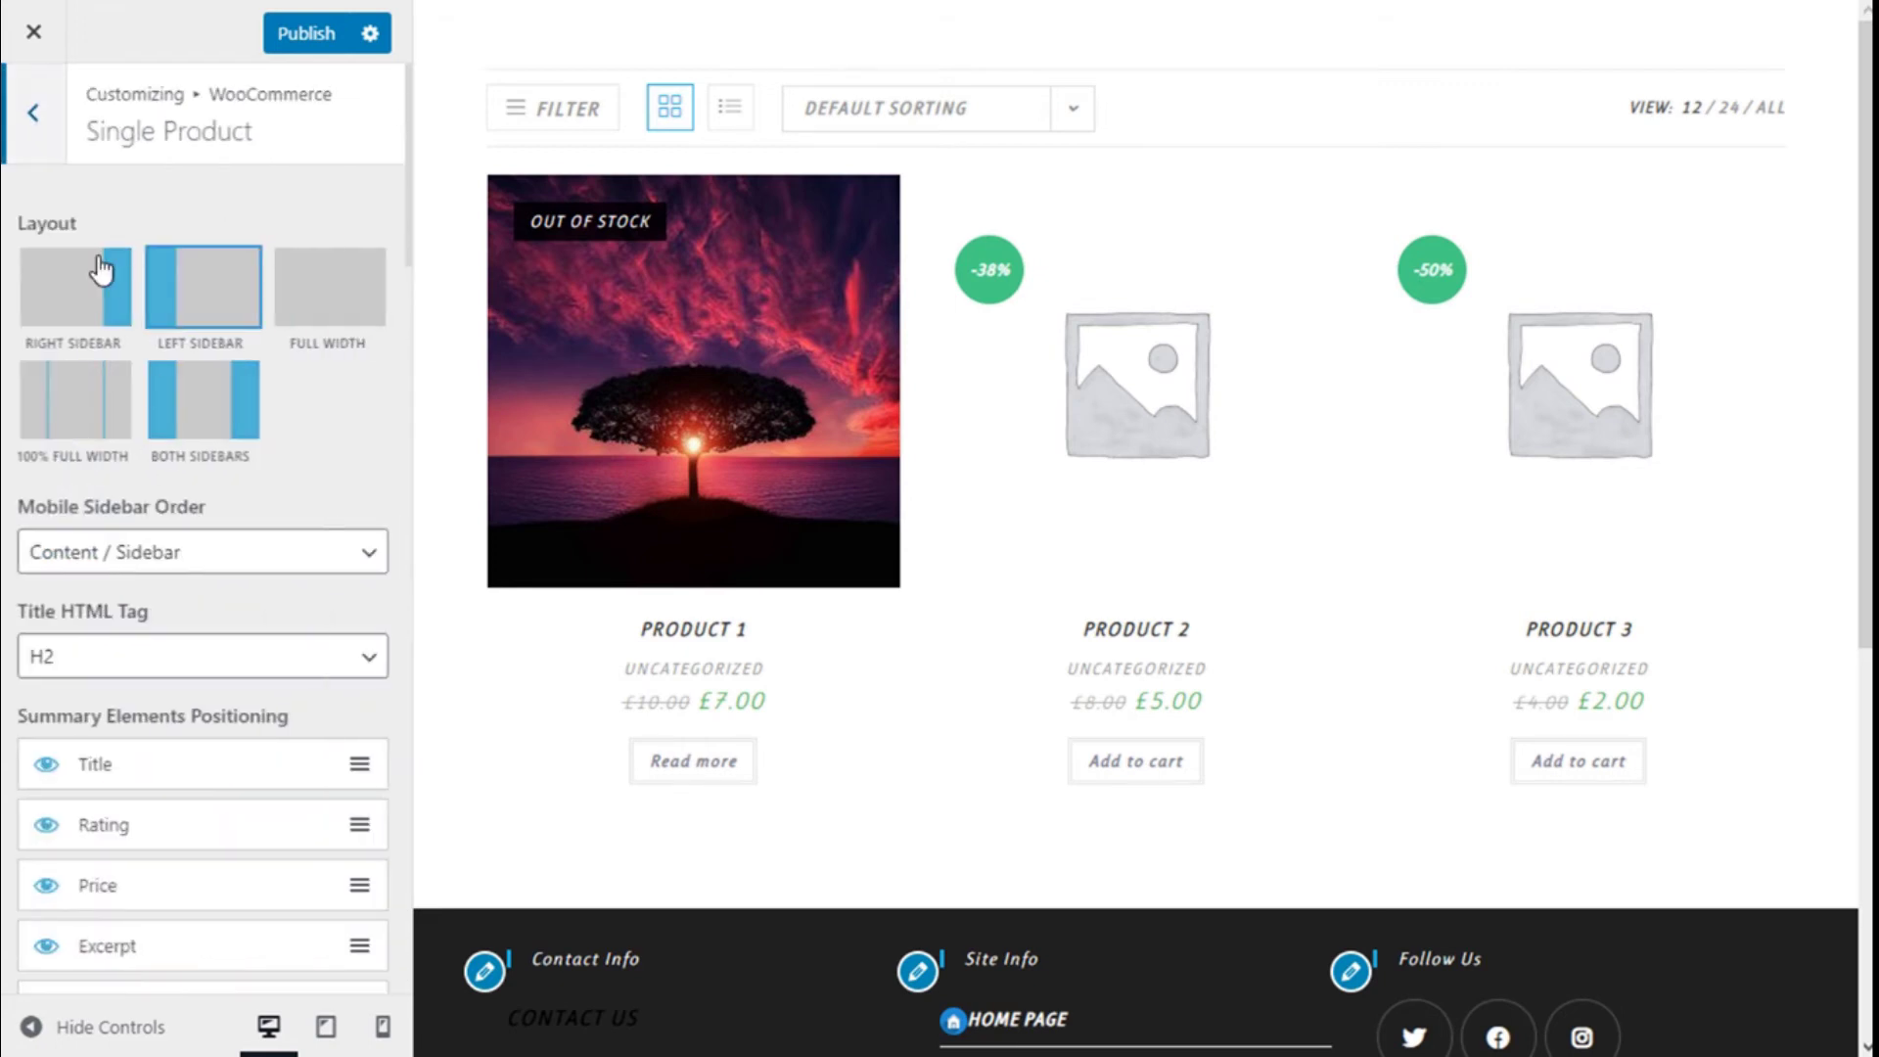
click(57, 145)
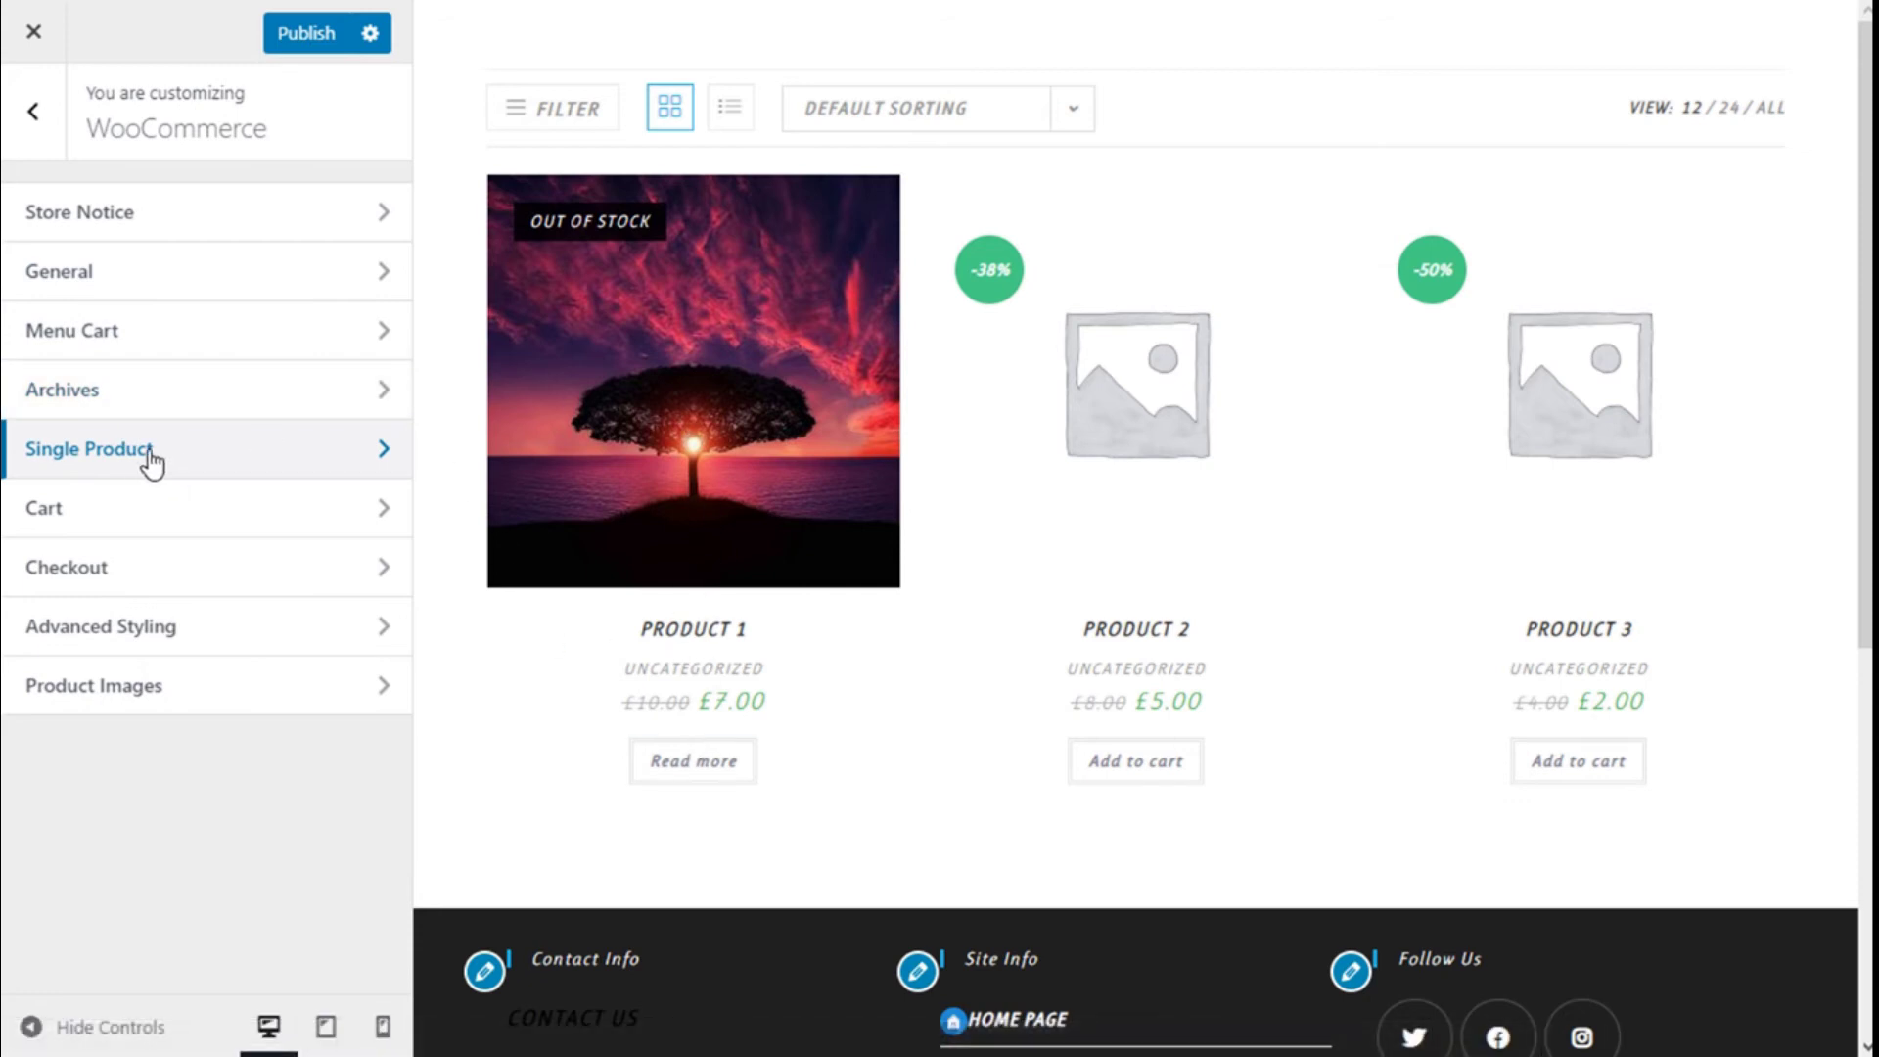
click(116, 631)
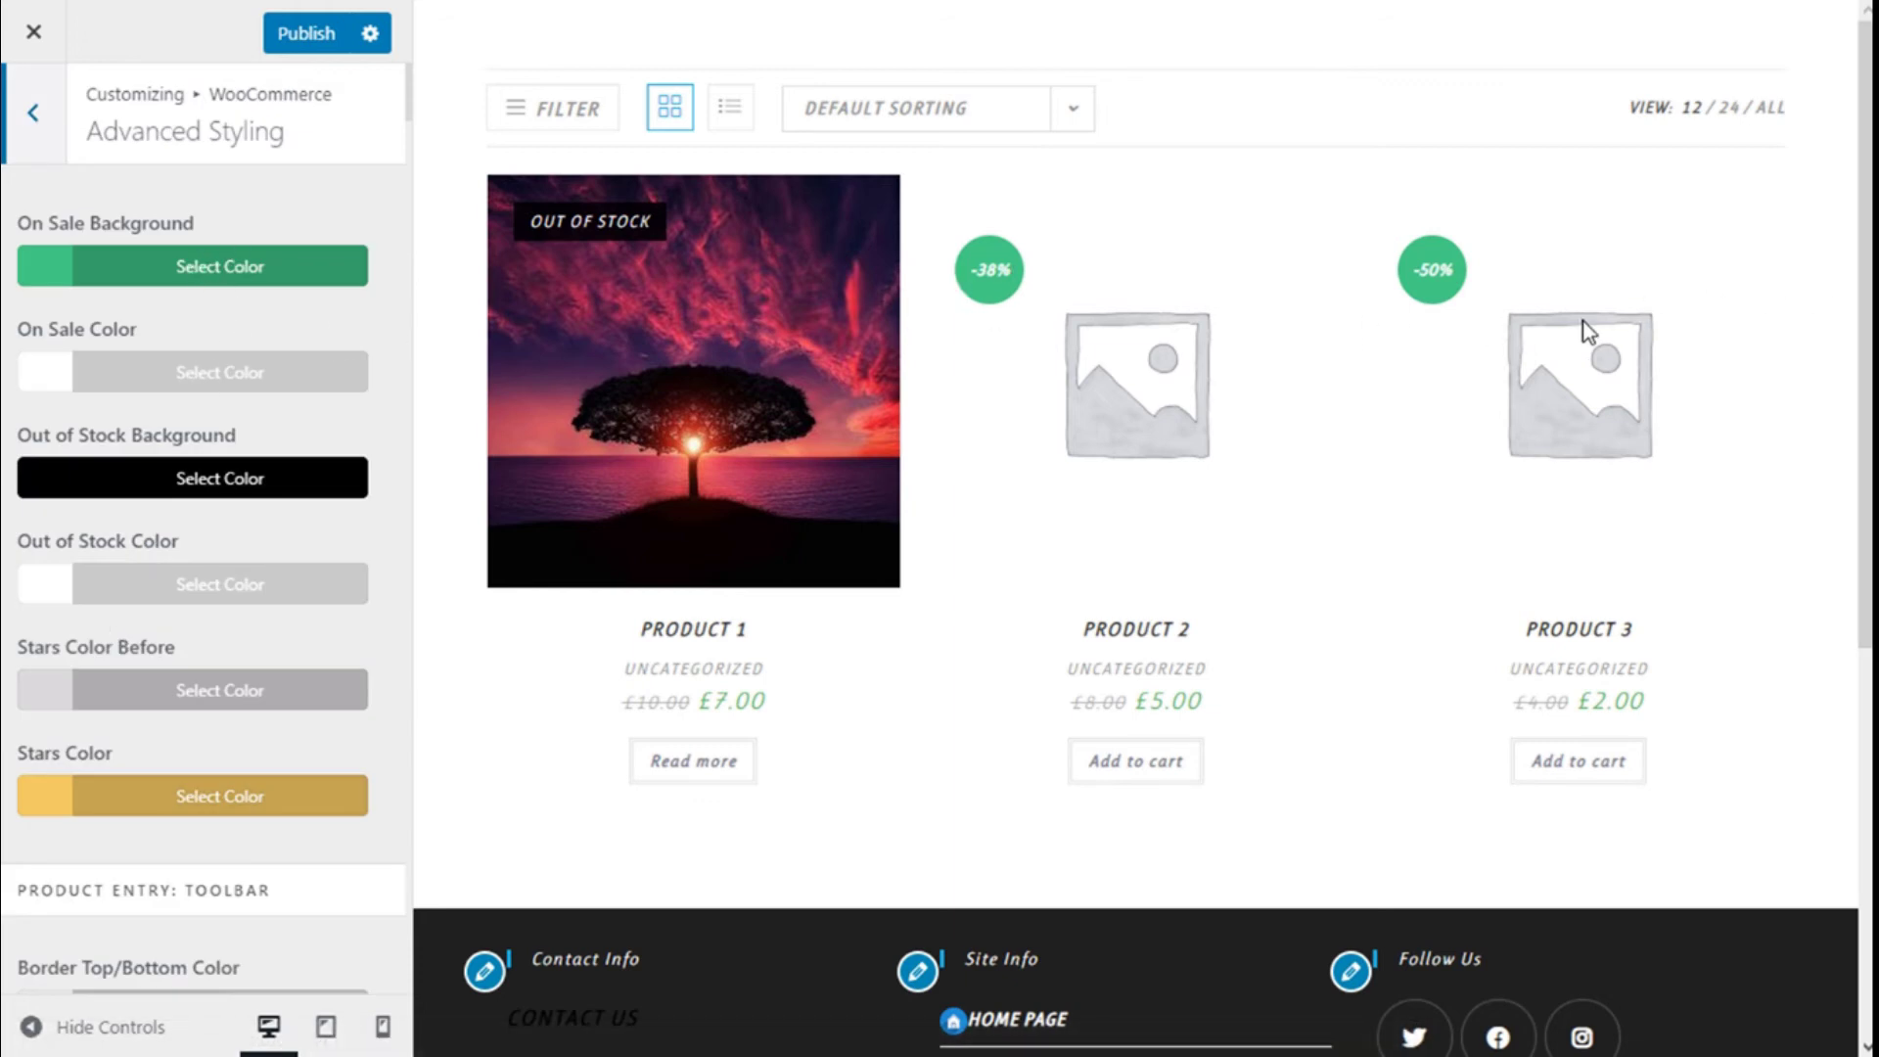
- Set the On Sale Background to the bright green preset swatch
click(189, 282)
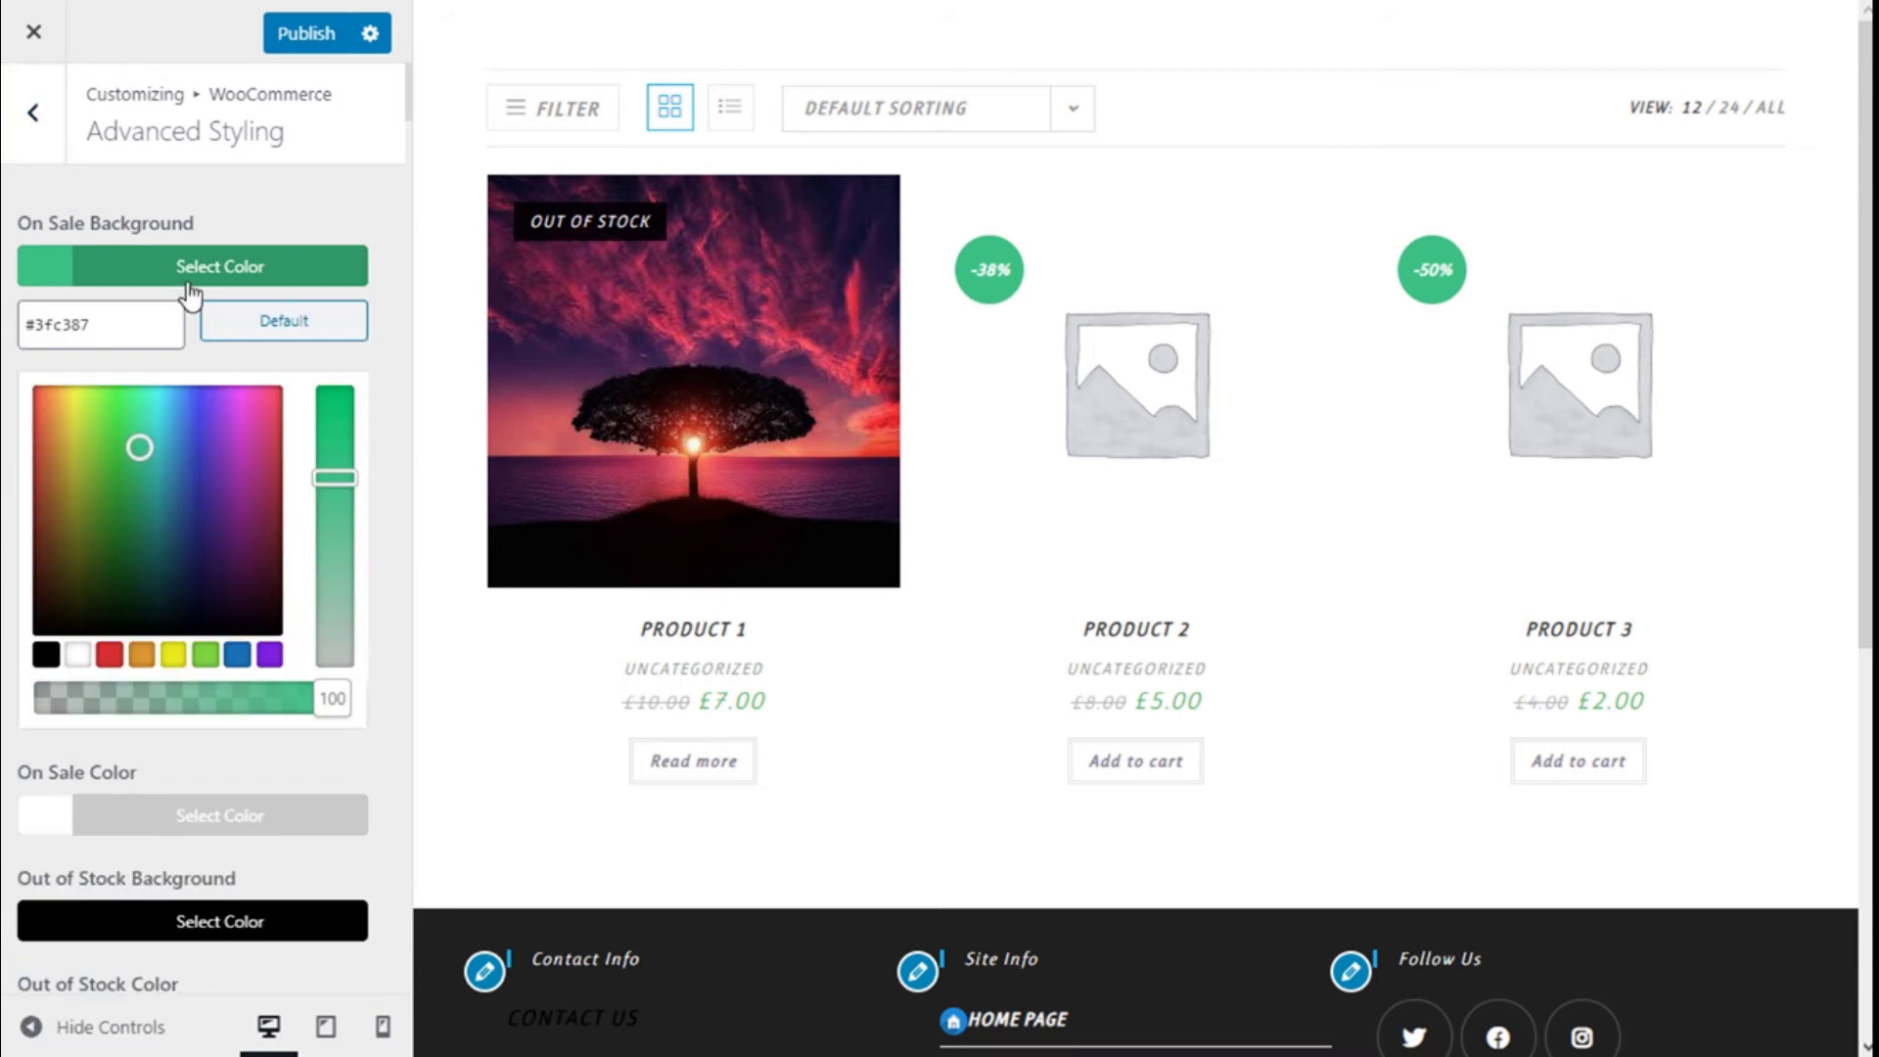
click(208, 656)
click(244, 266)
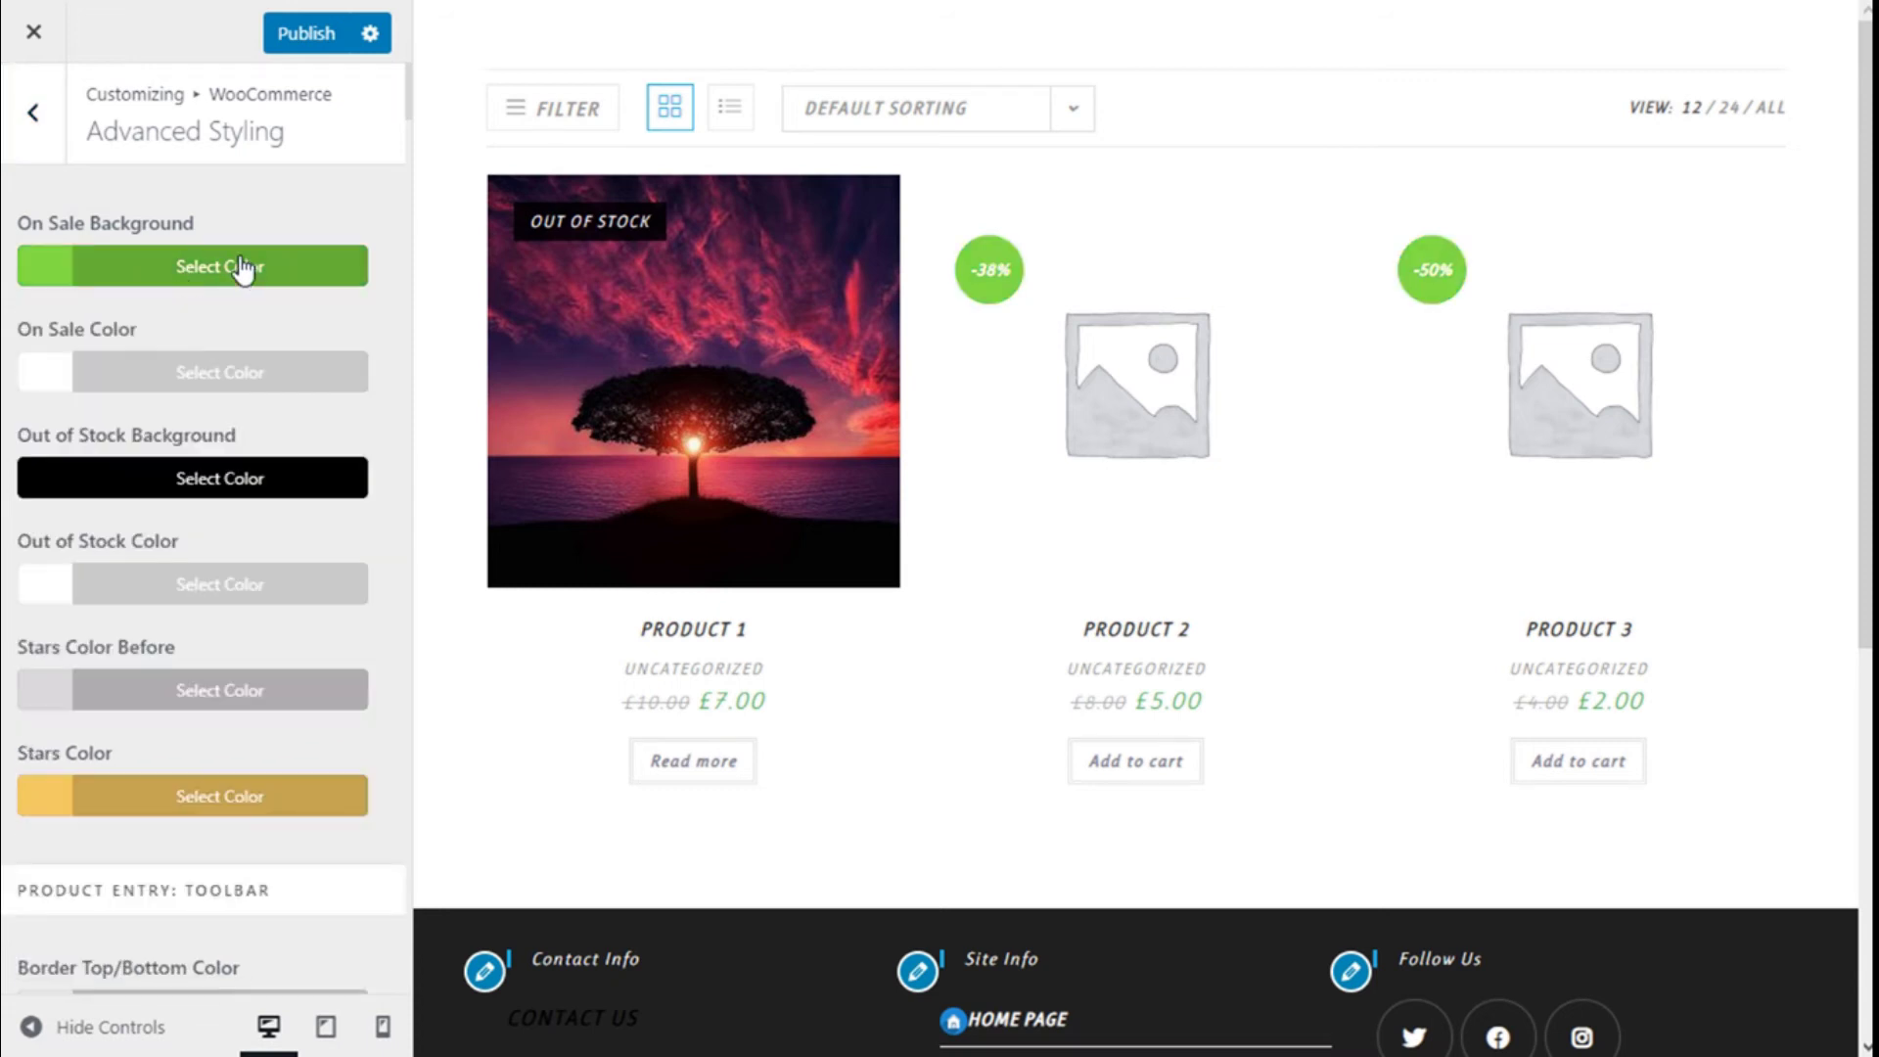
- Keep the On Sale text colour white after briefly trying black
click(184, 389)
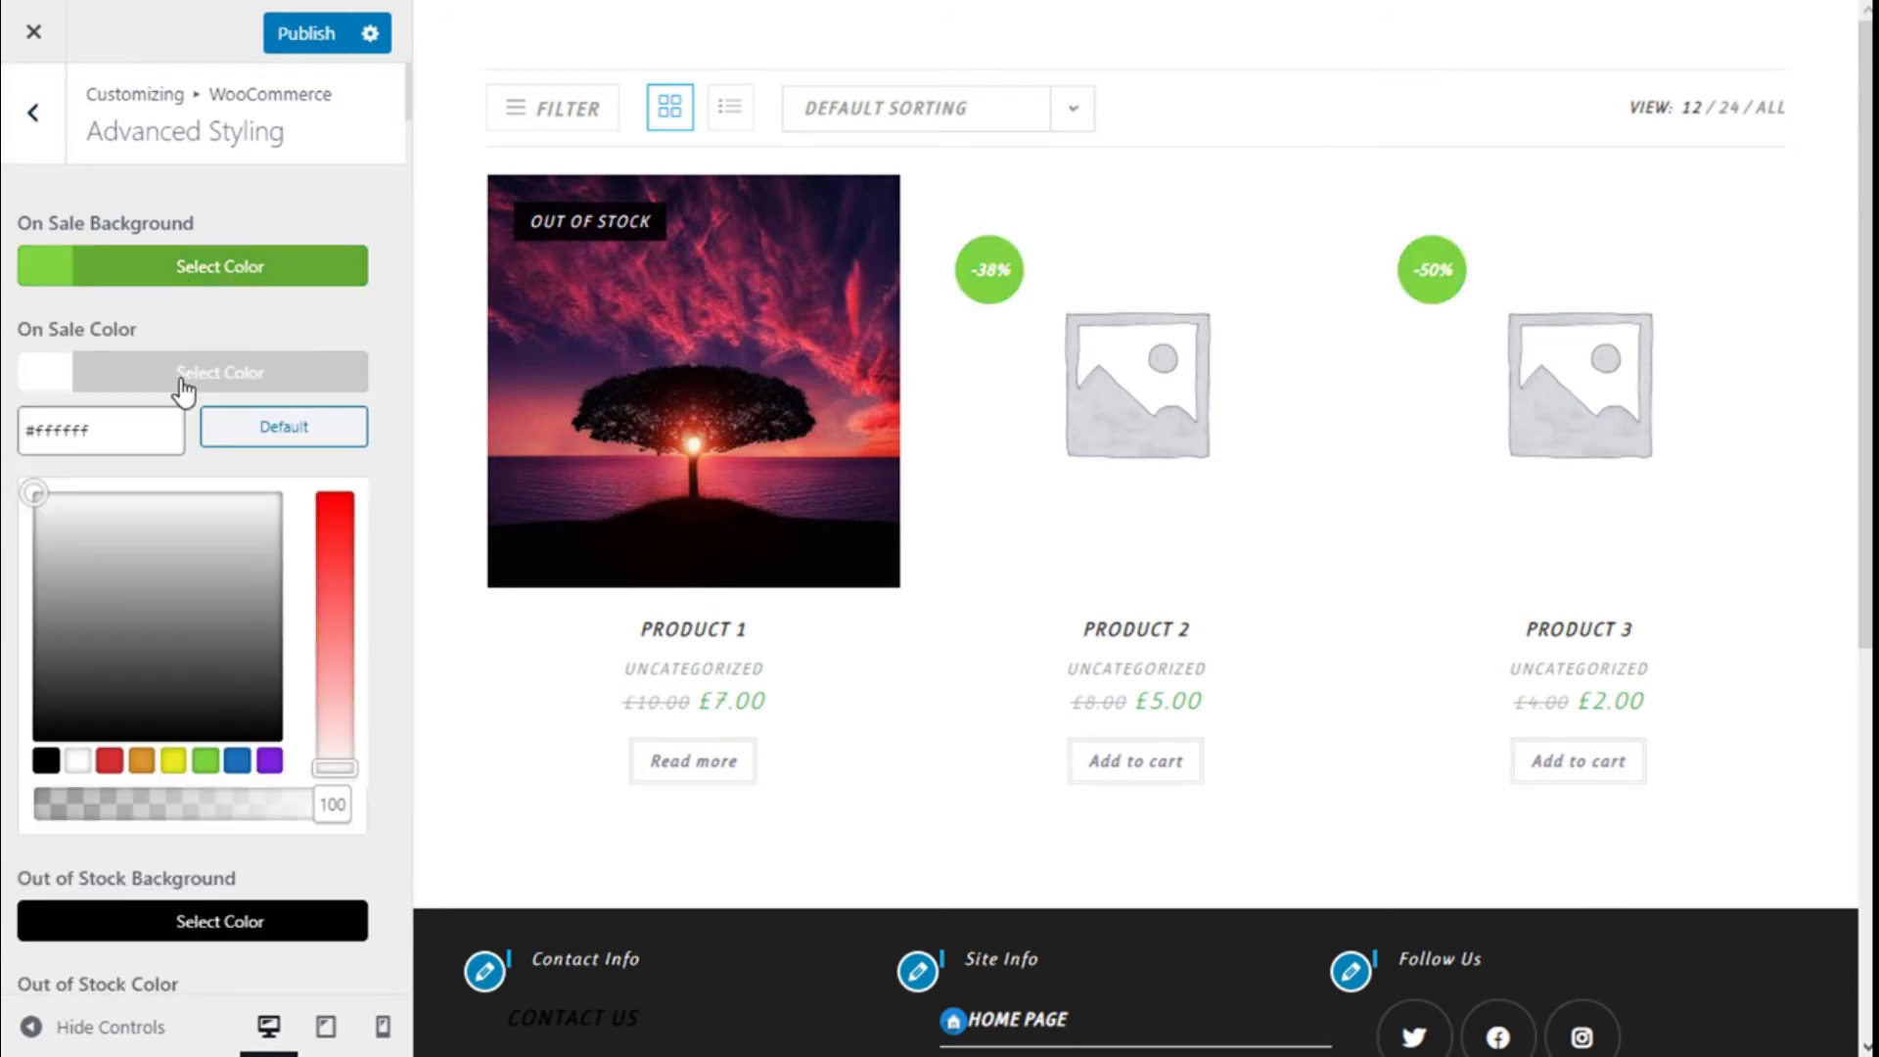
click(46, 760)
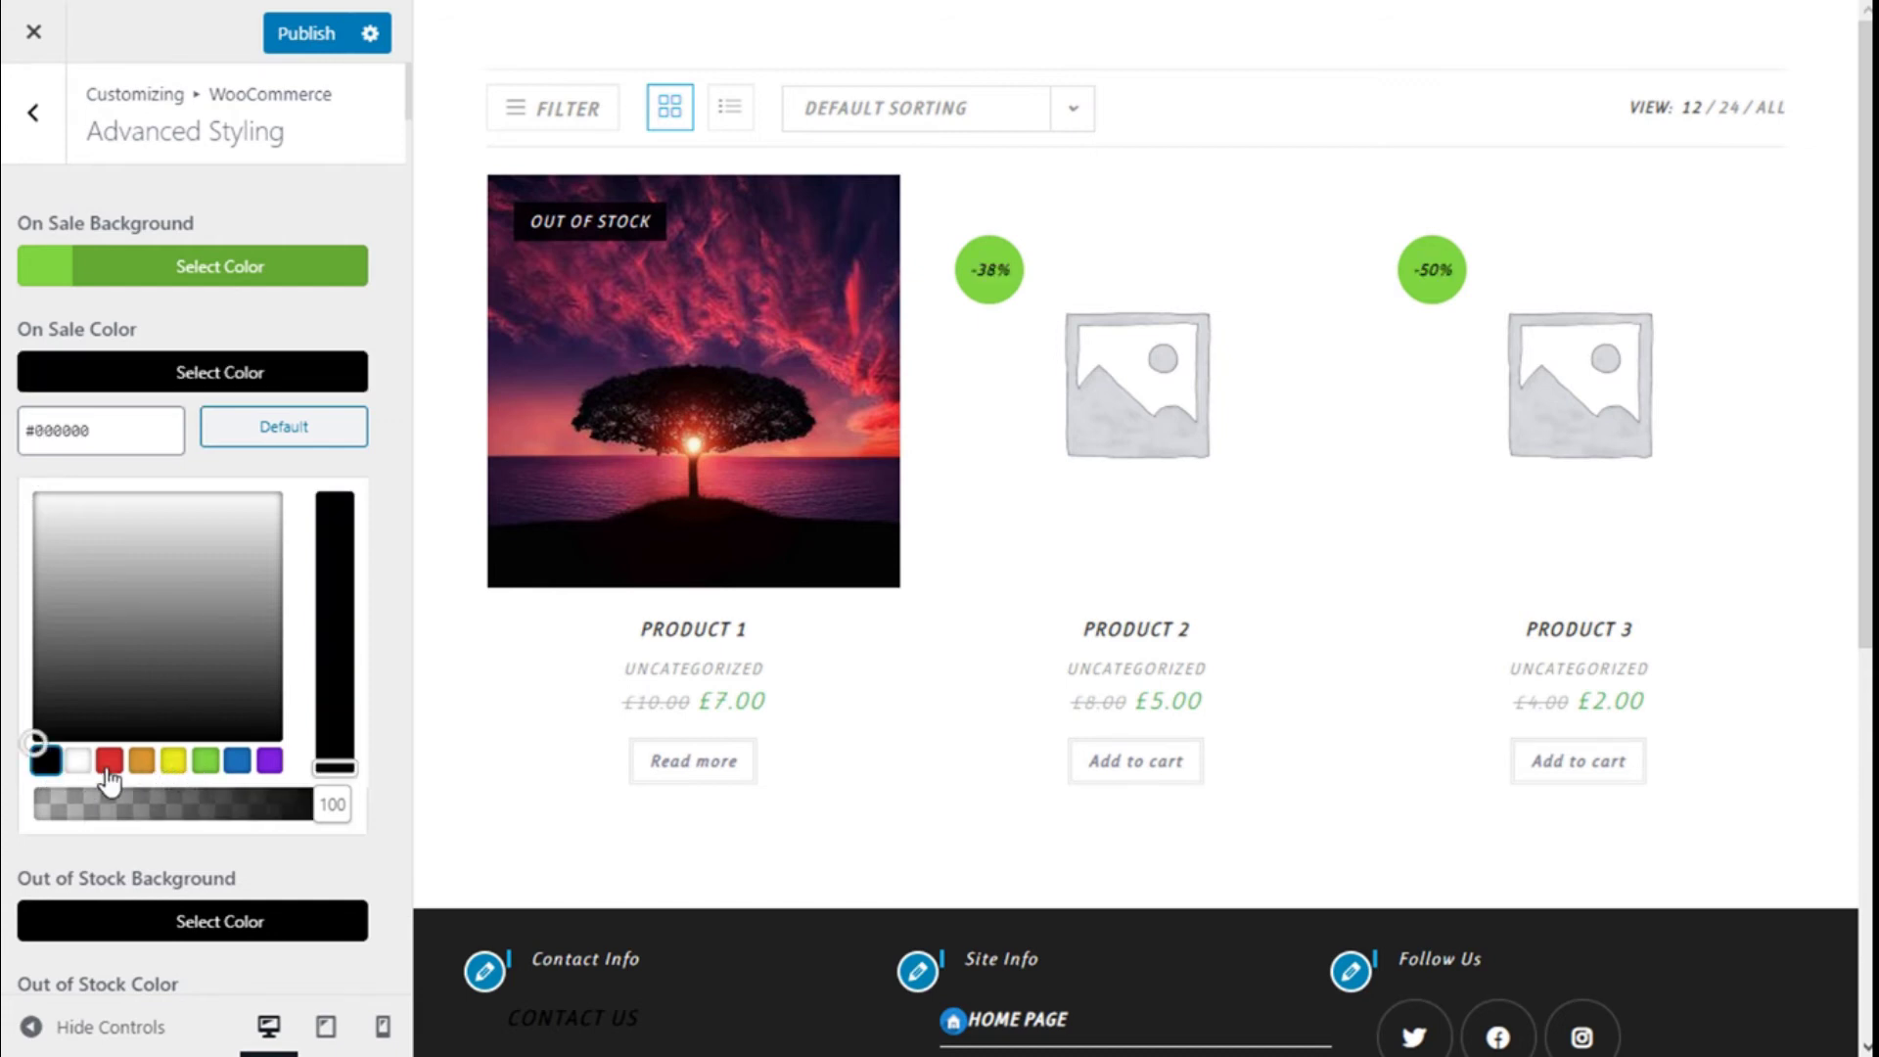
click(87, 762)
click(208, 384)
scroll(209, 384, down, 2)
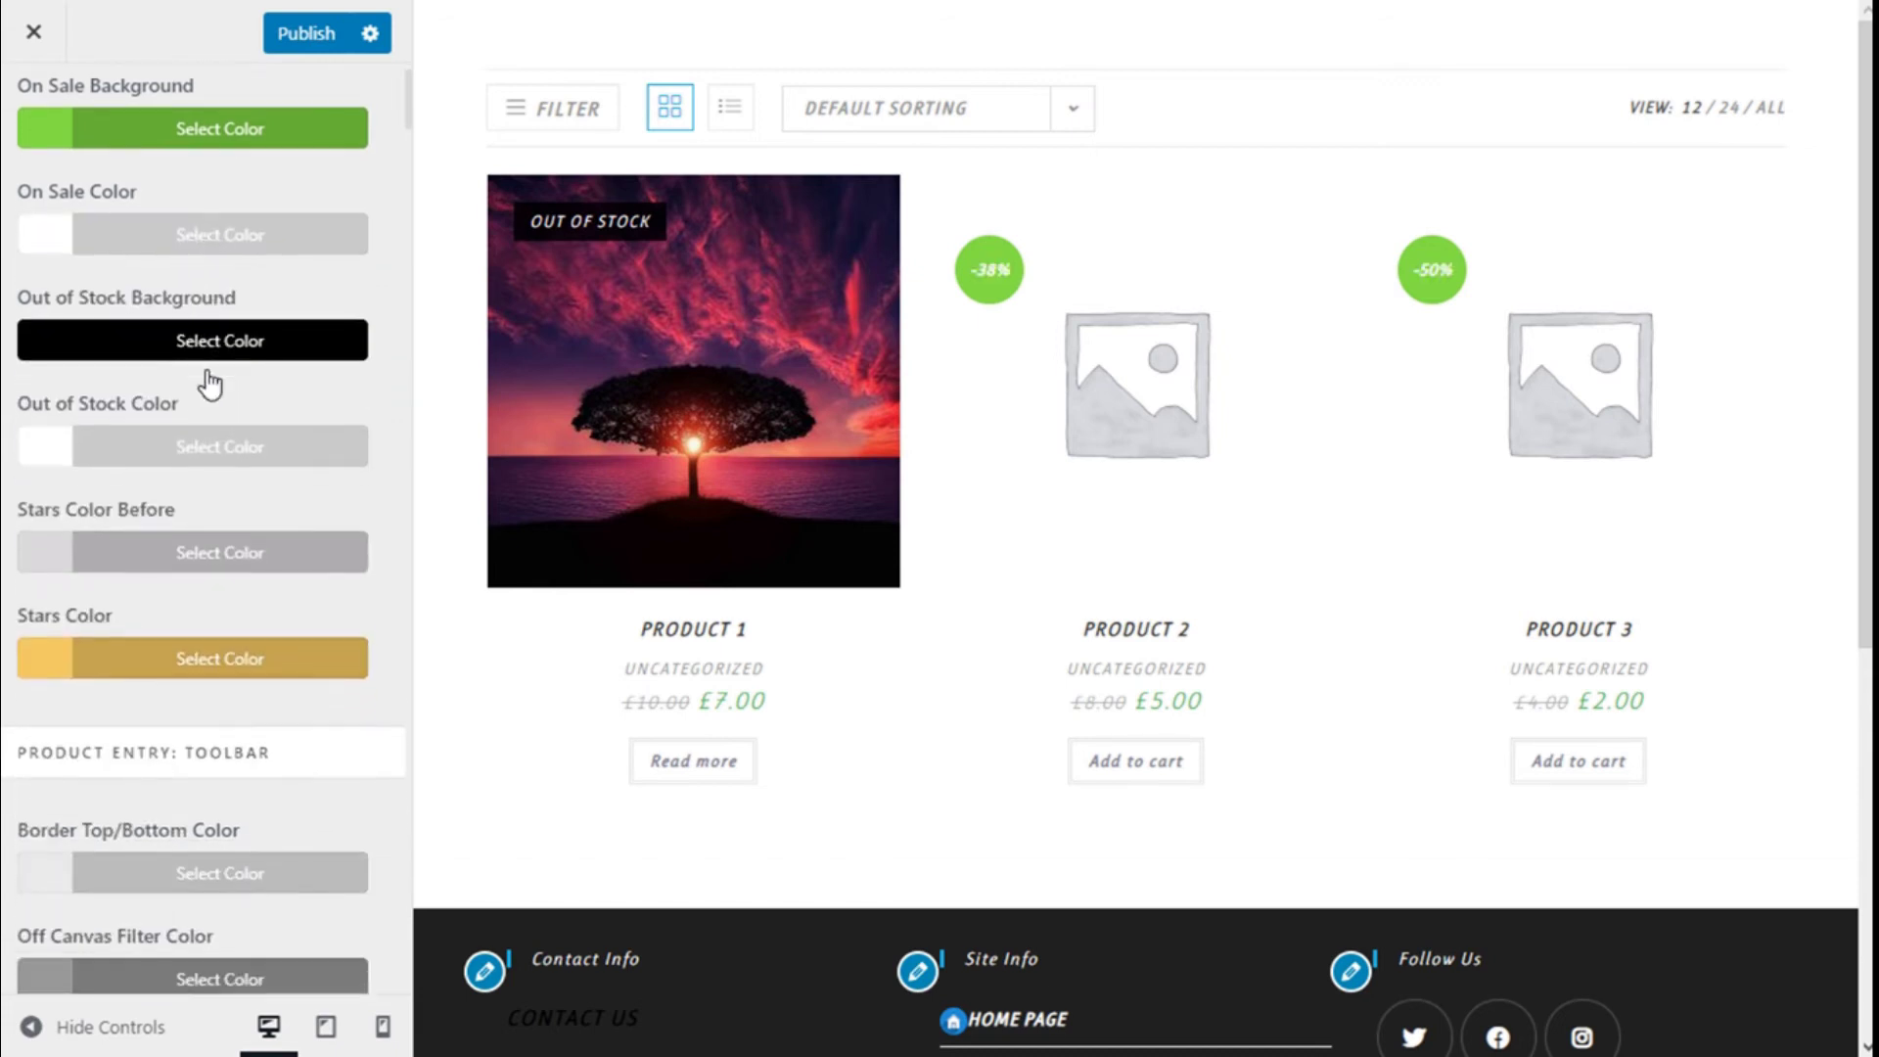
- Set the Out of Stock background to the blue swatch after trying green
click(198, 358)
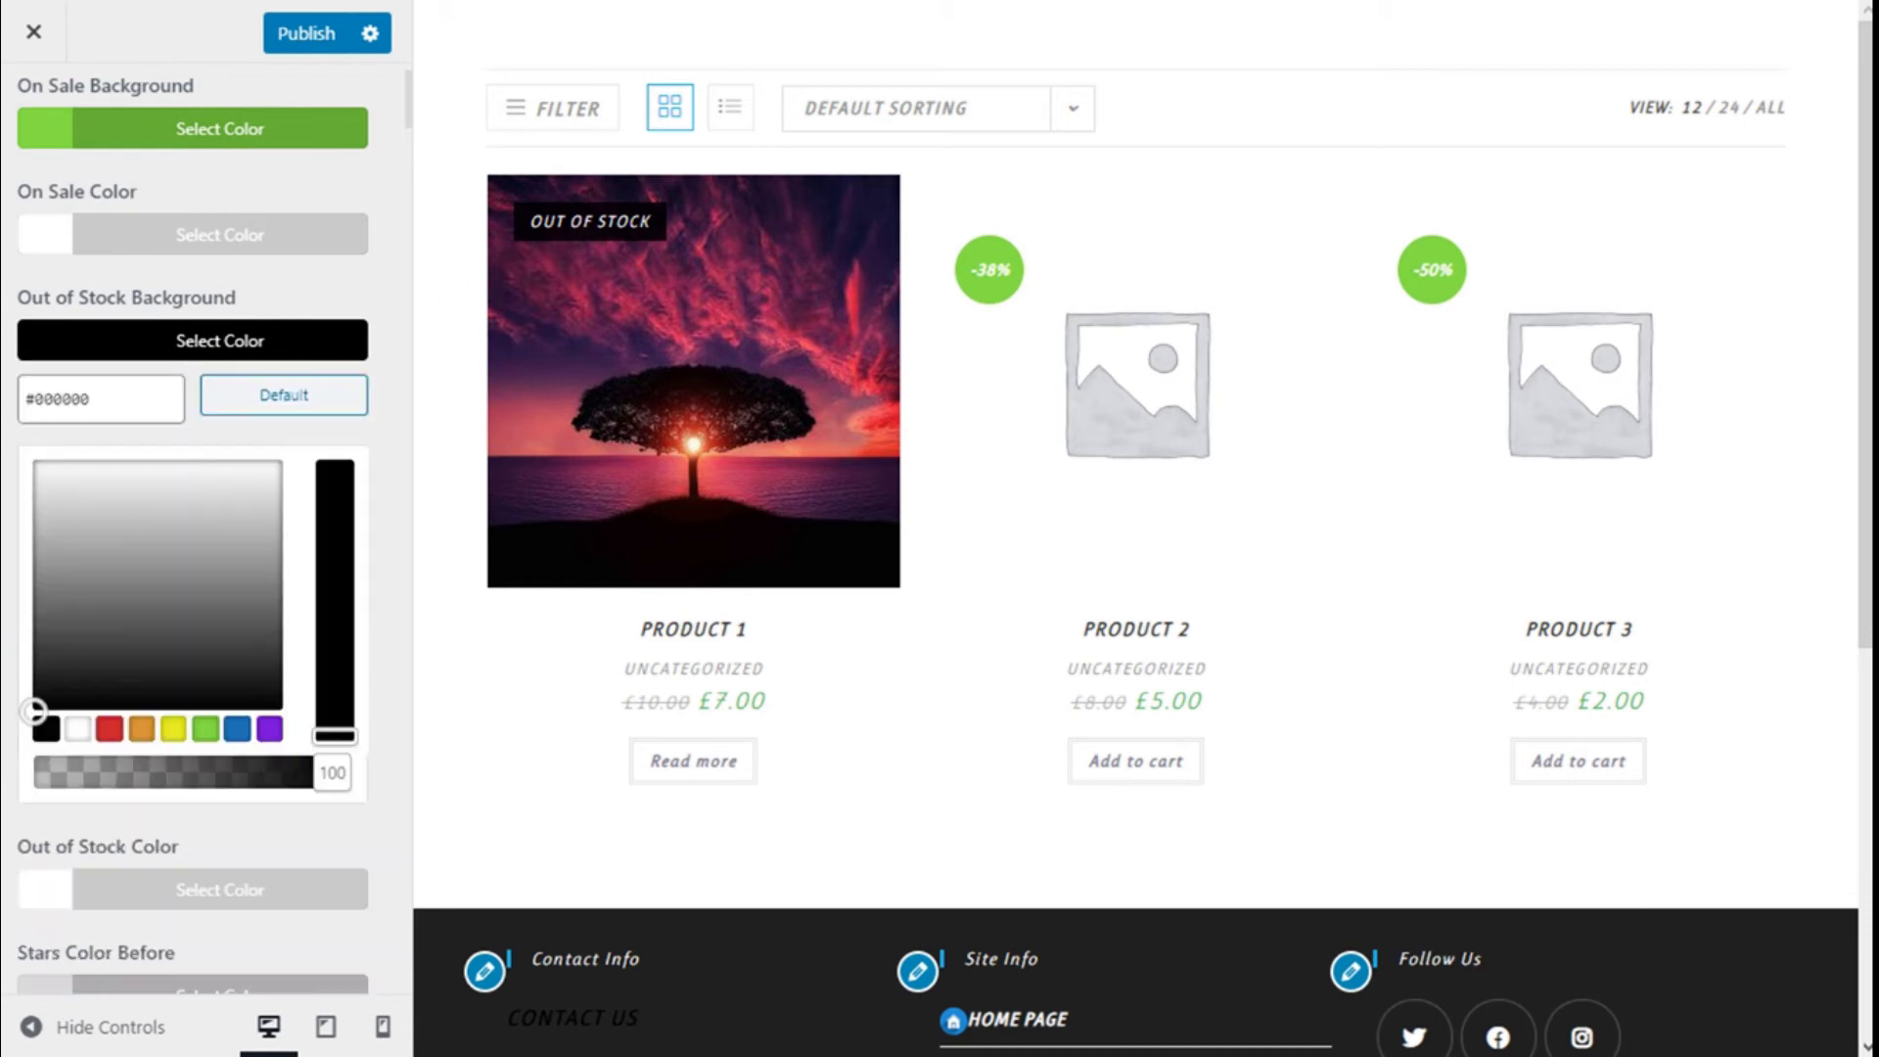
click(231, 358)
click(201, 356)
click(203, 730)
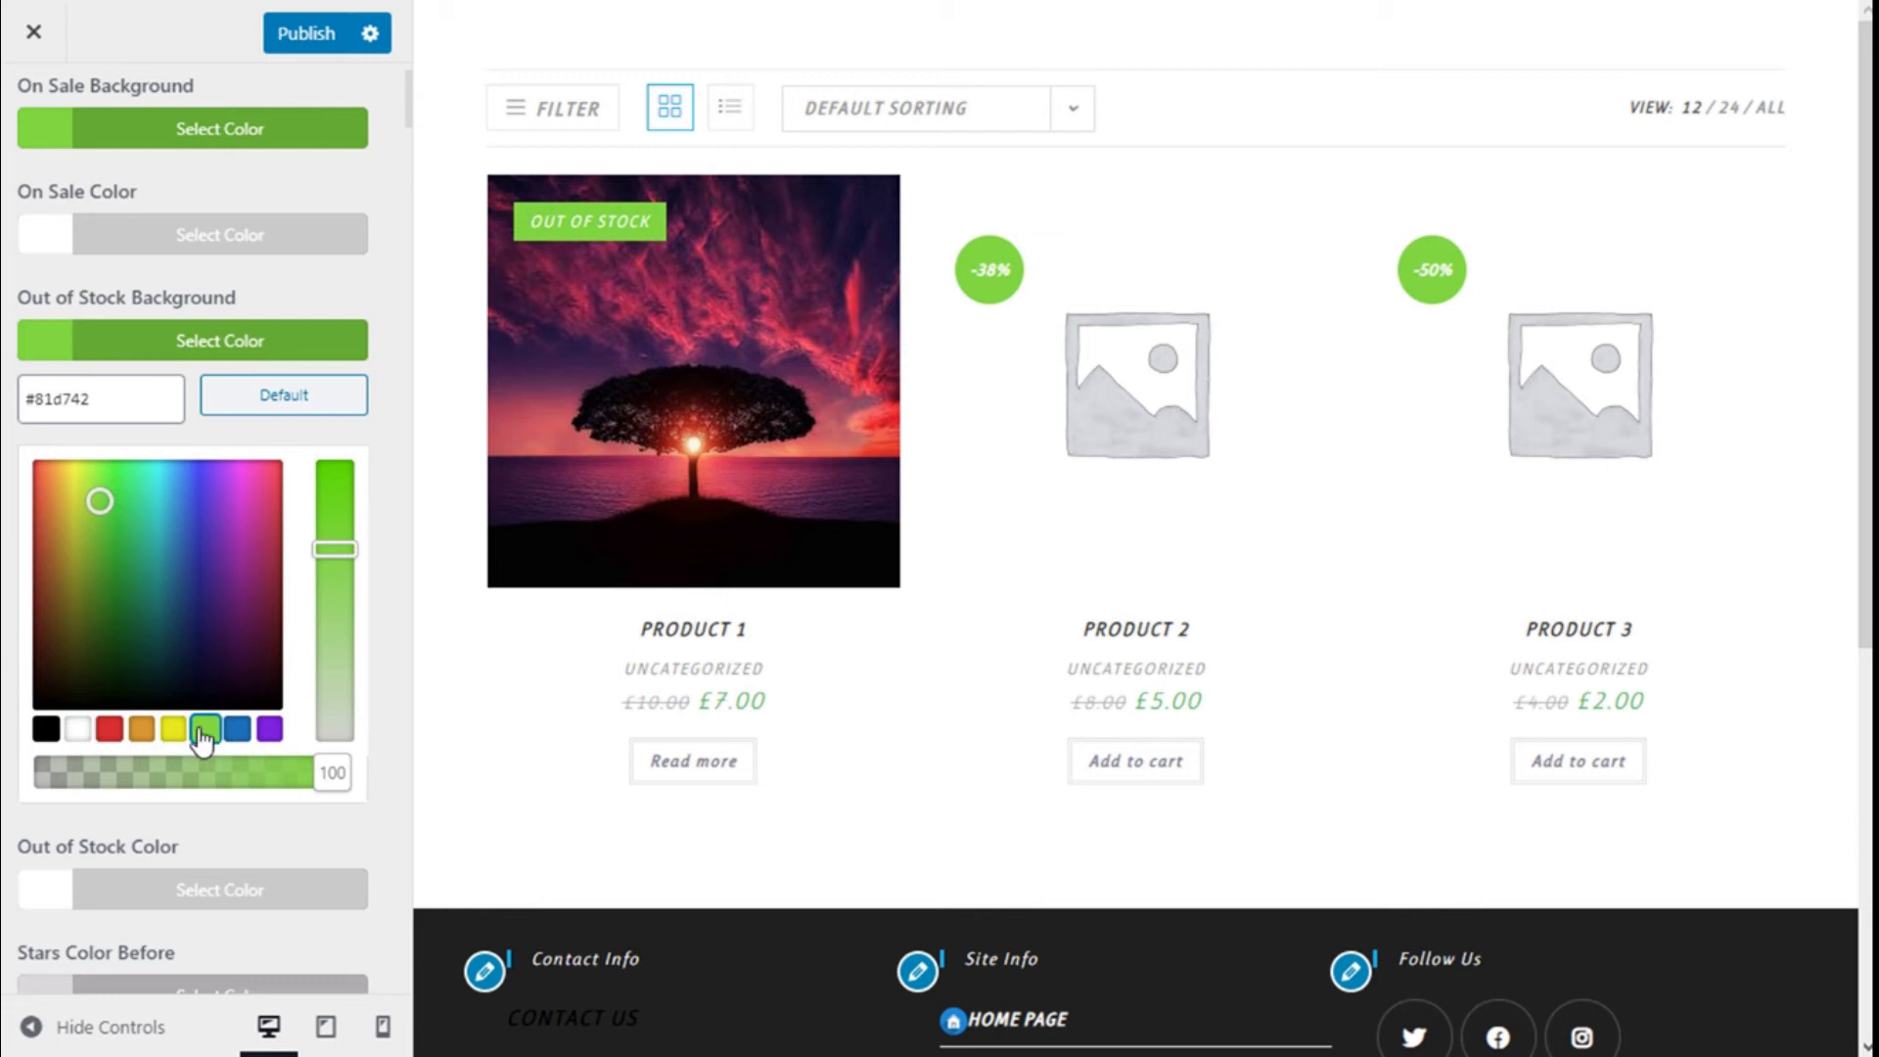
click(240, 734)
click(221, 357)
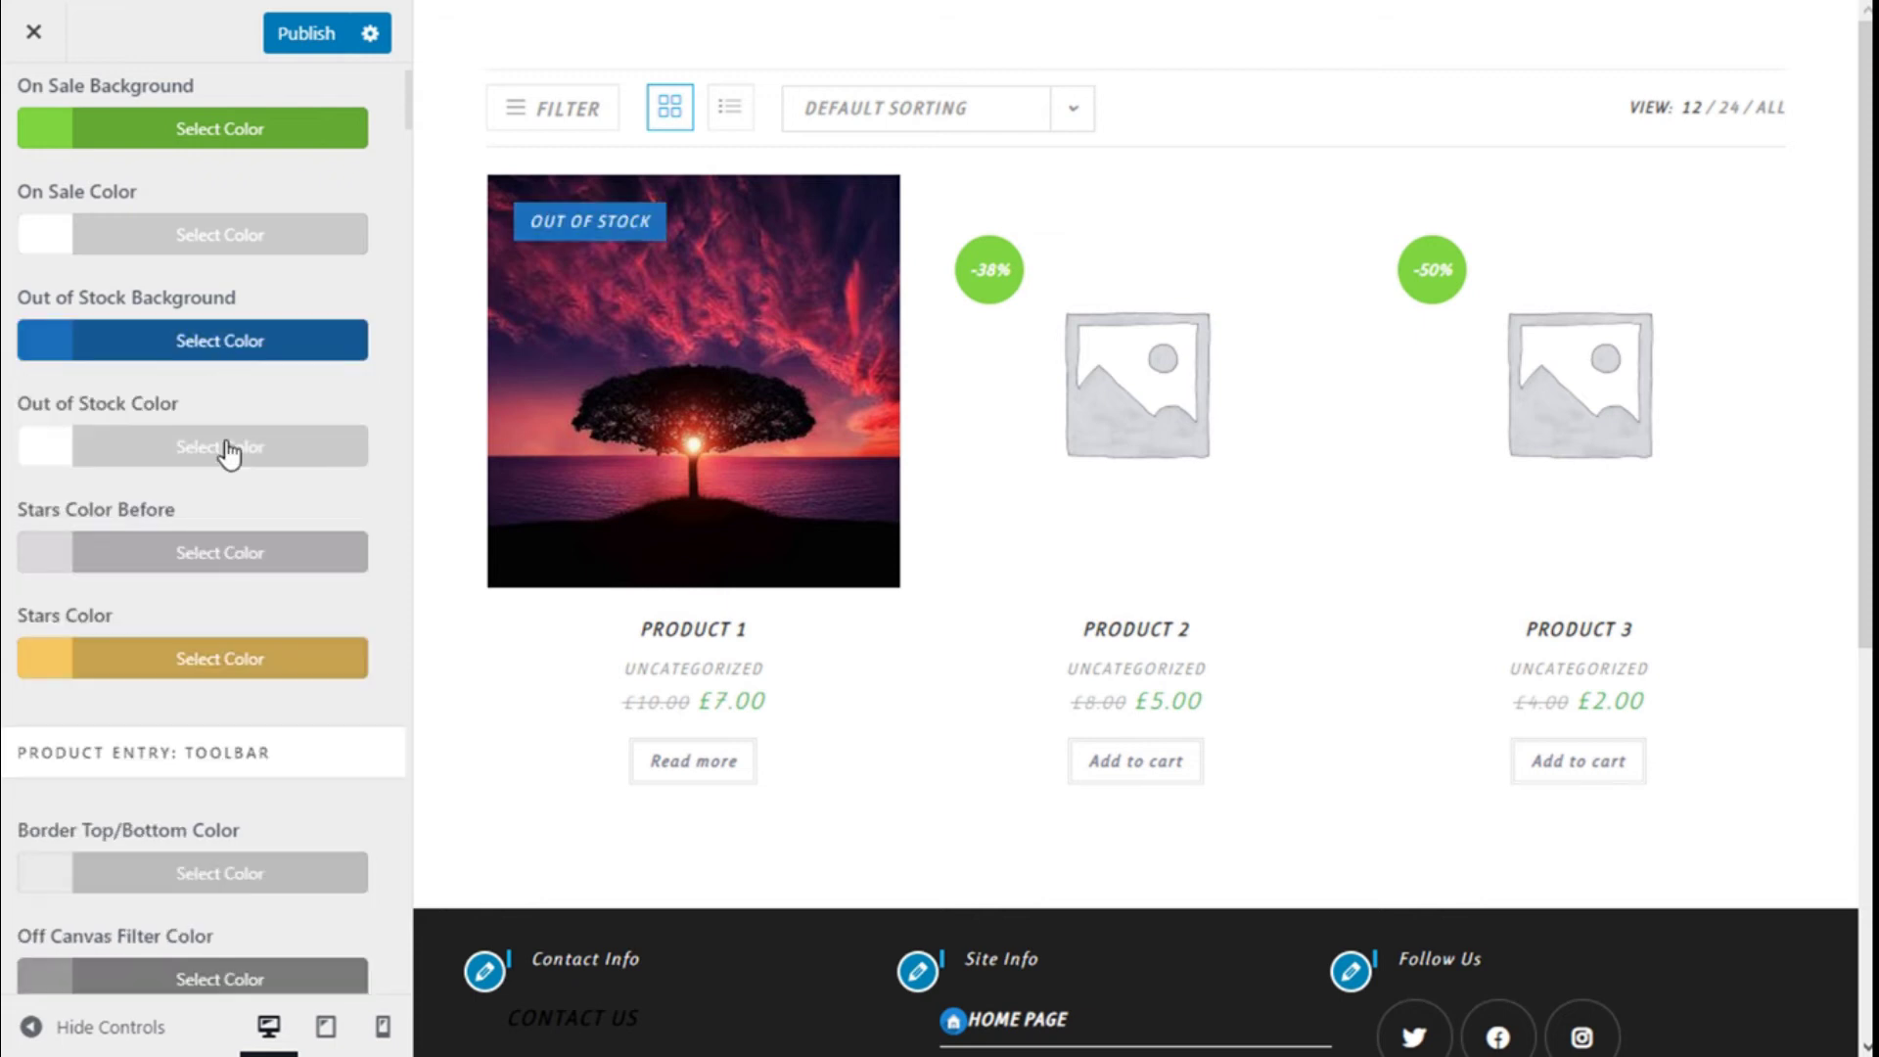
- Reset the Out of Stock text to default white after trying orange, black and red
click(159, 452)
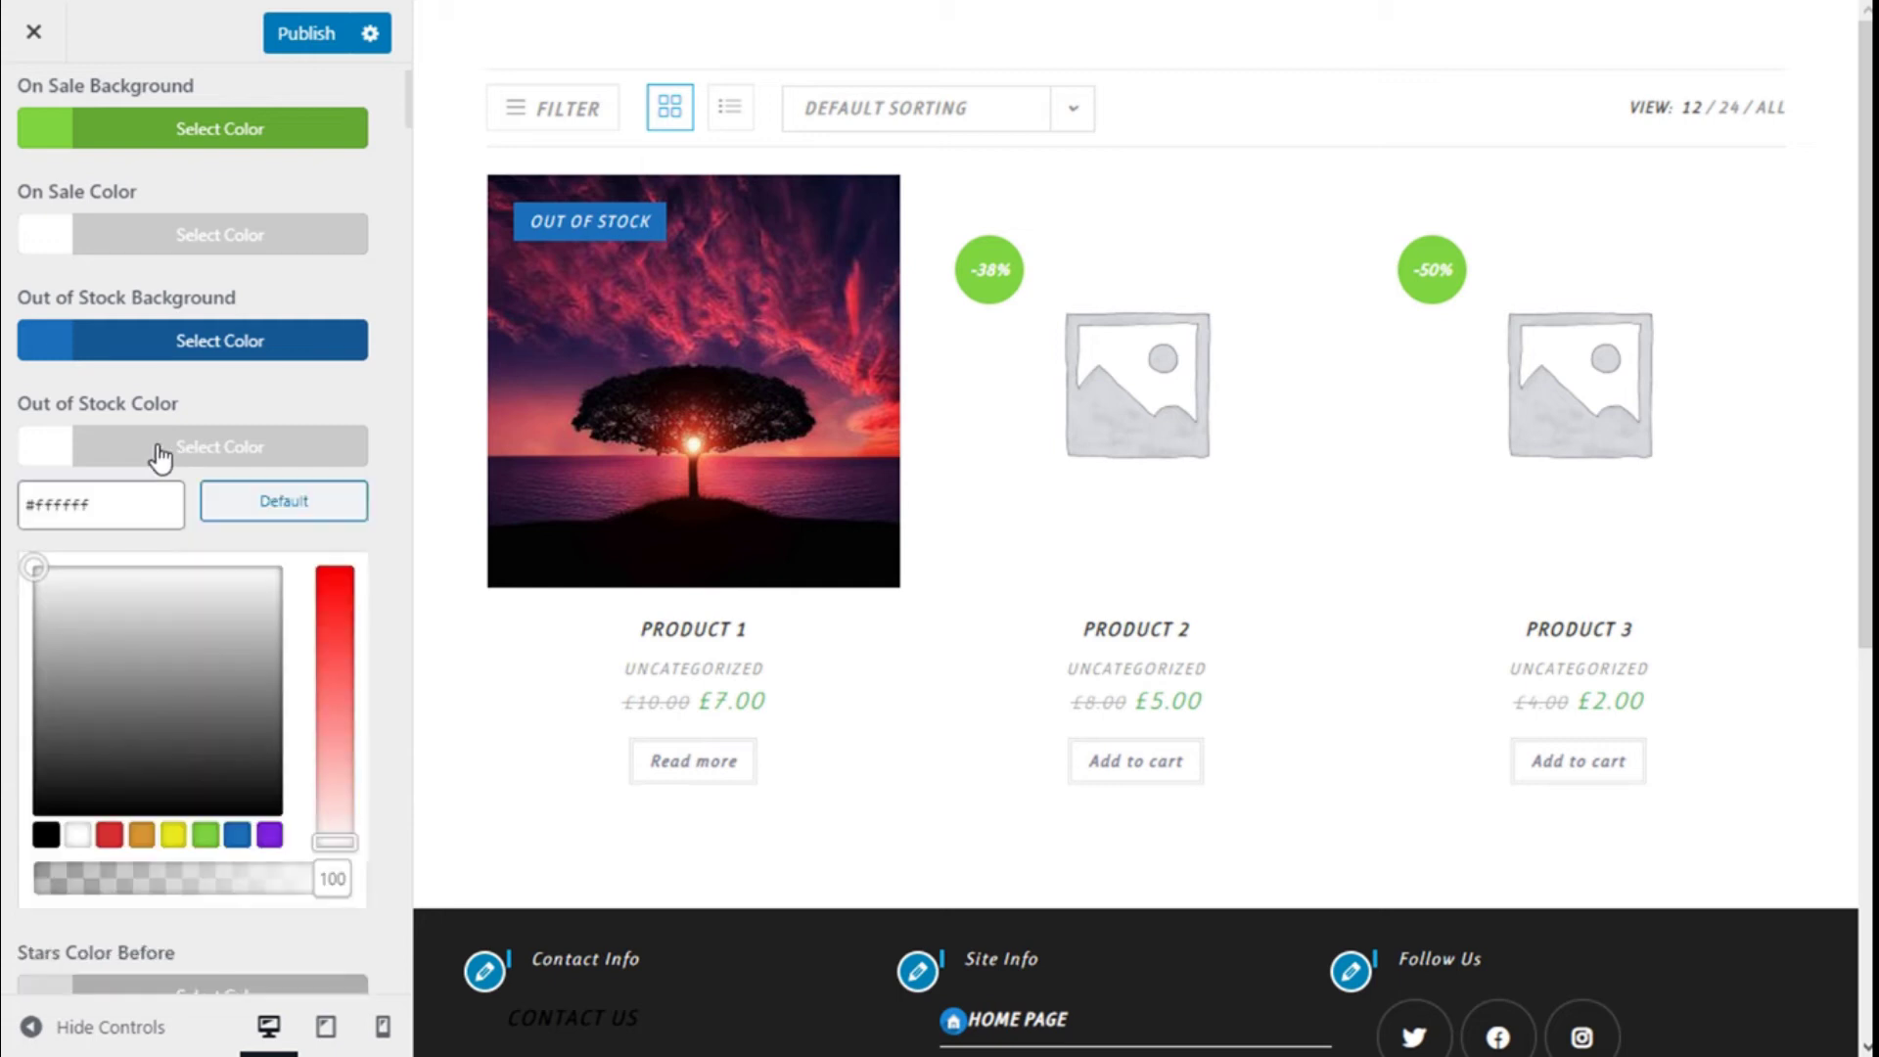
click(142, 837)
click(55, 840)
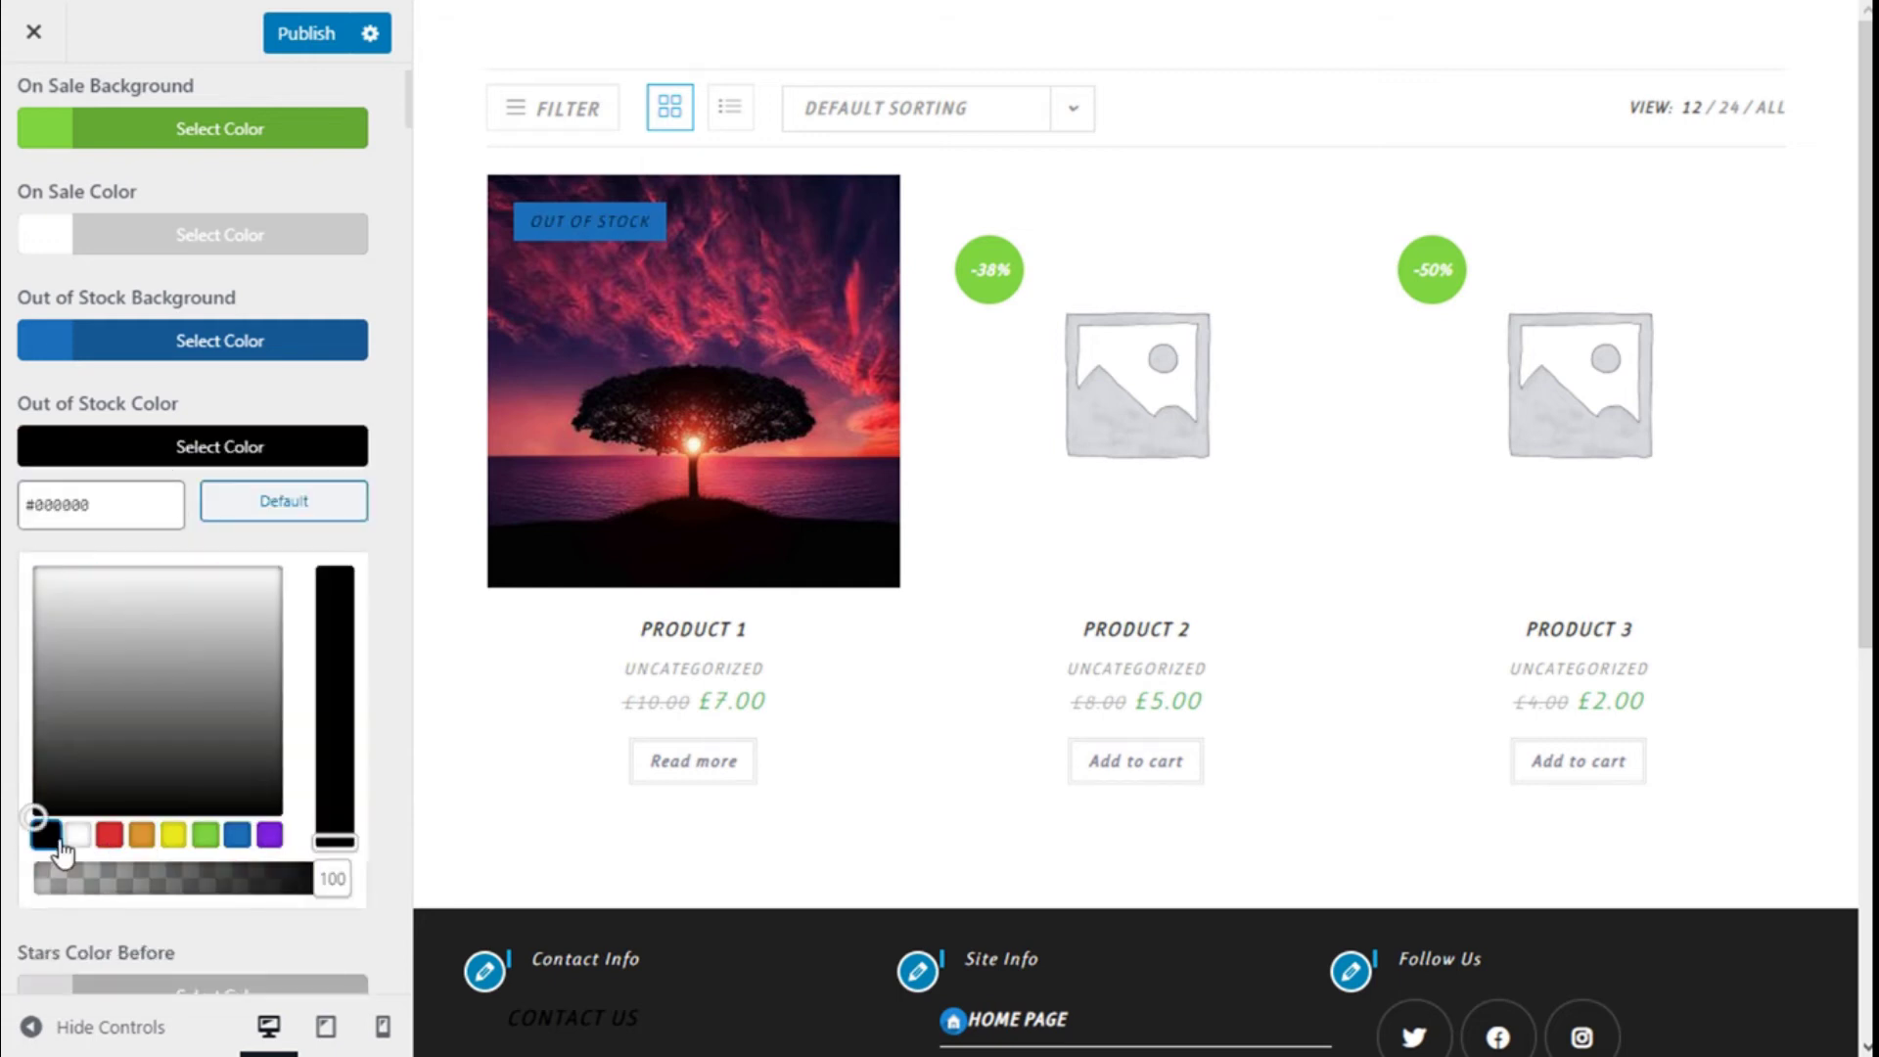
click(109, 837)
click(222, 495)
click(222, 445)
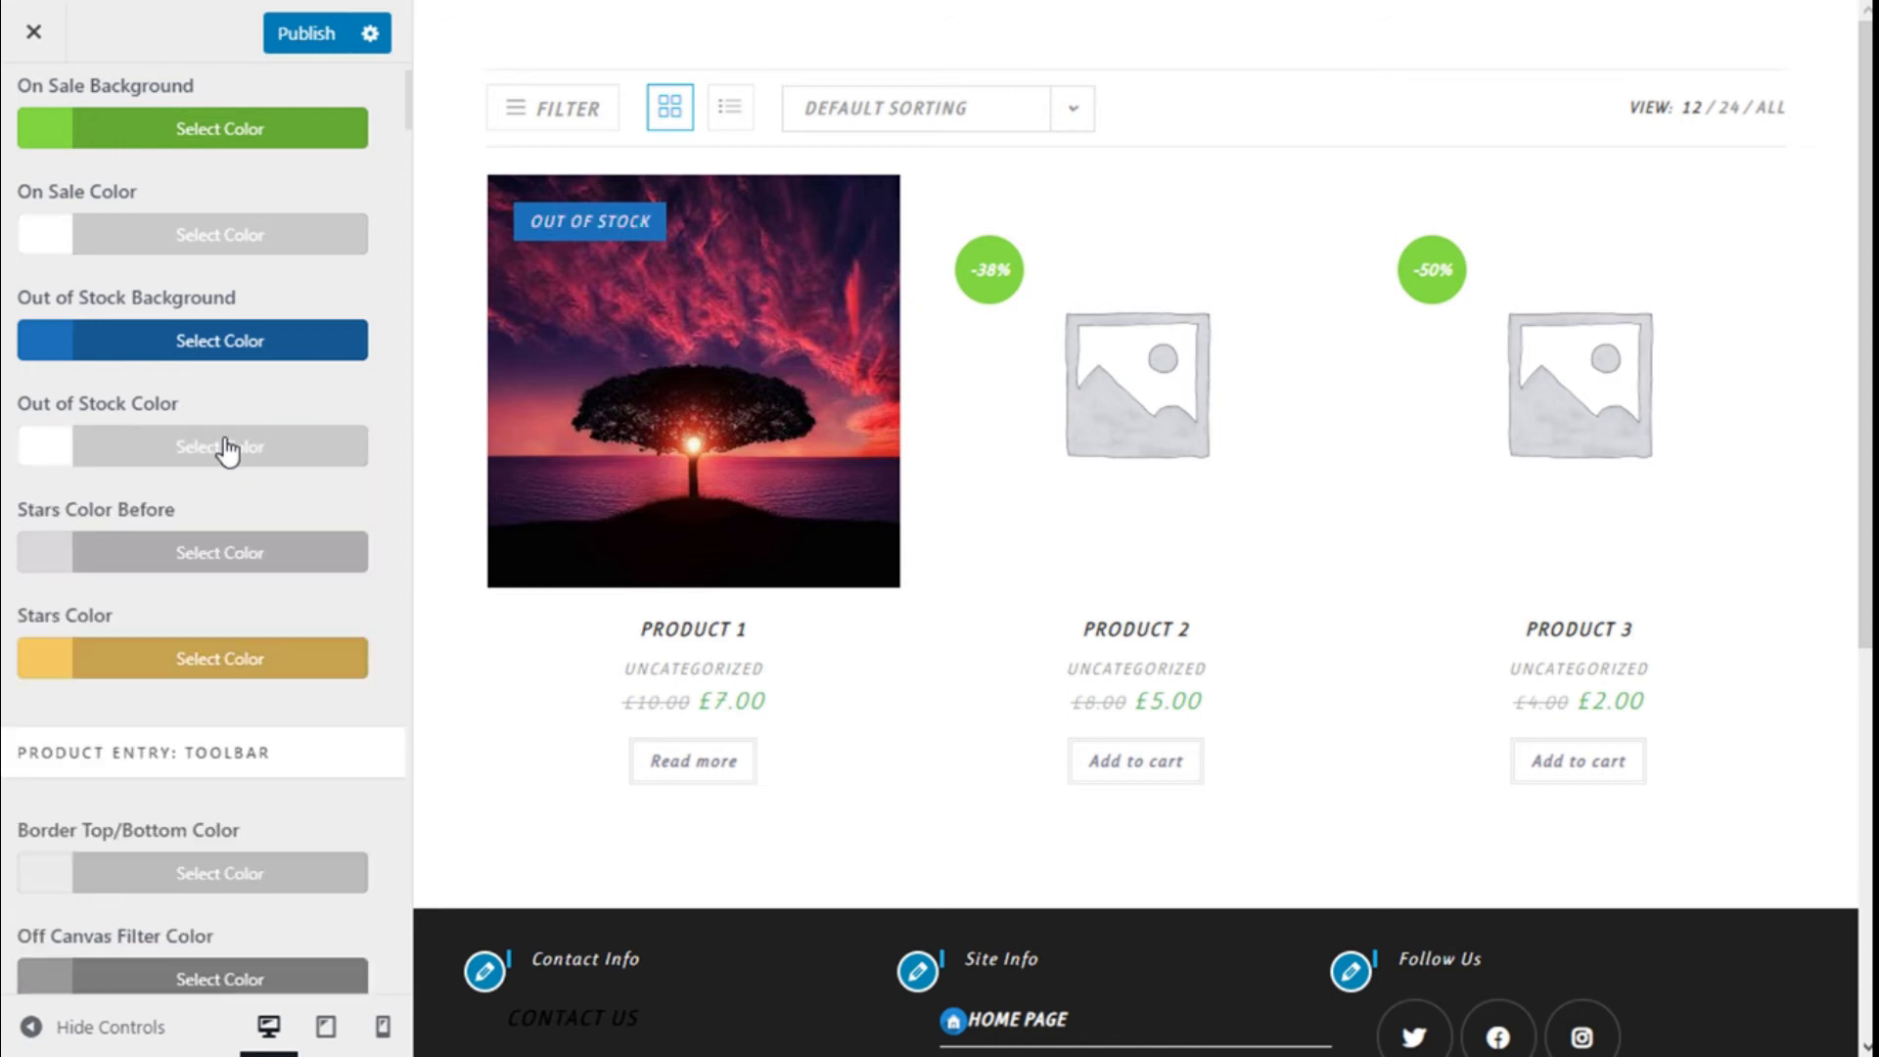
scroll(227, 450, down, 1)
scroll(421, 587, down, 1)
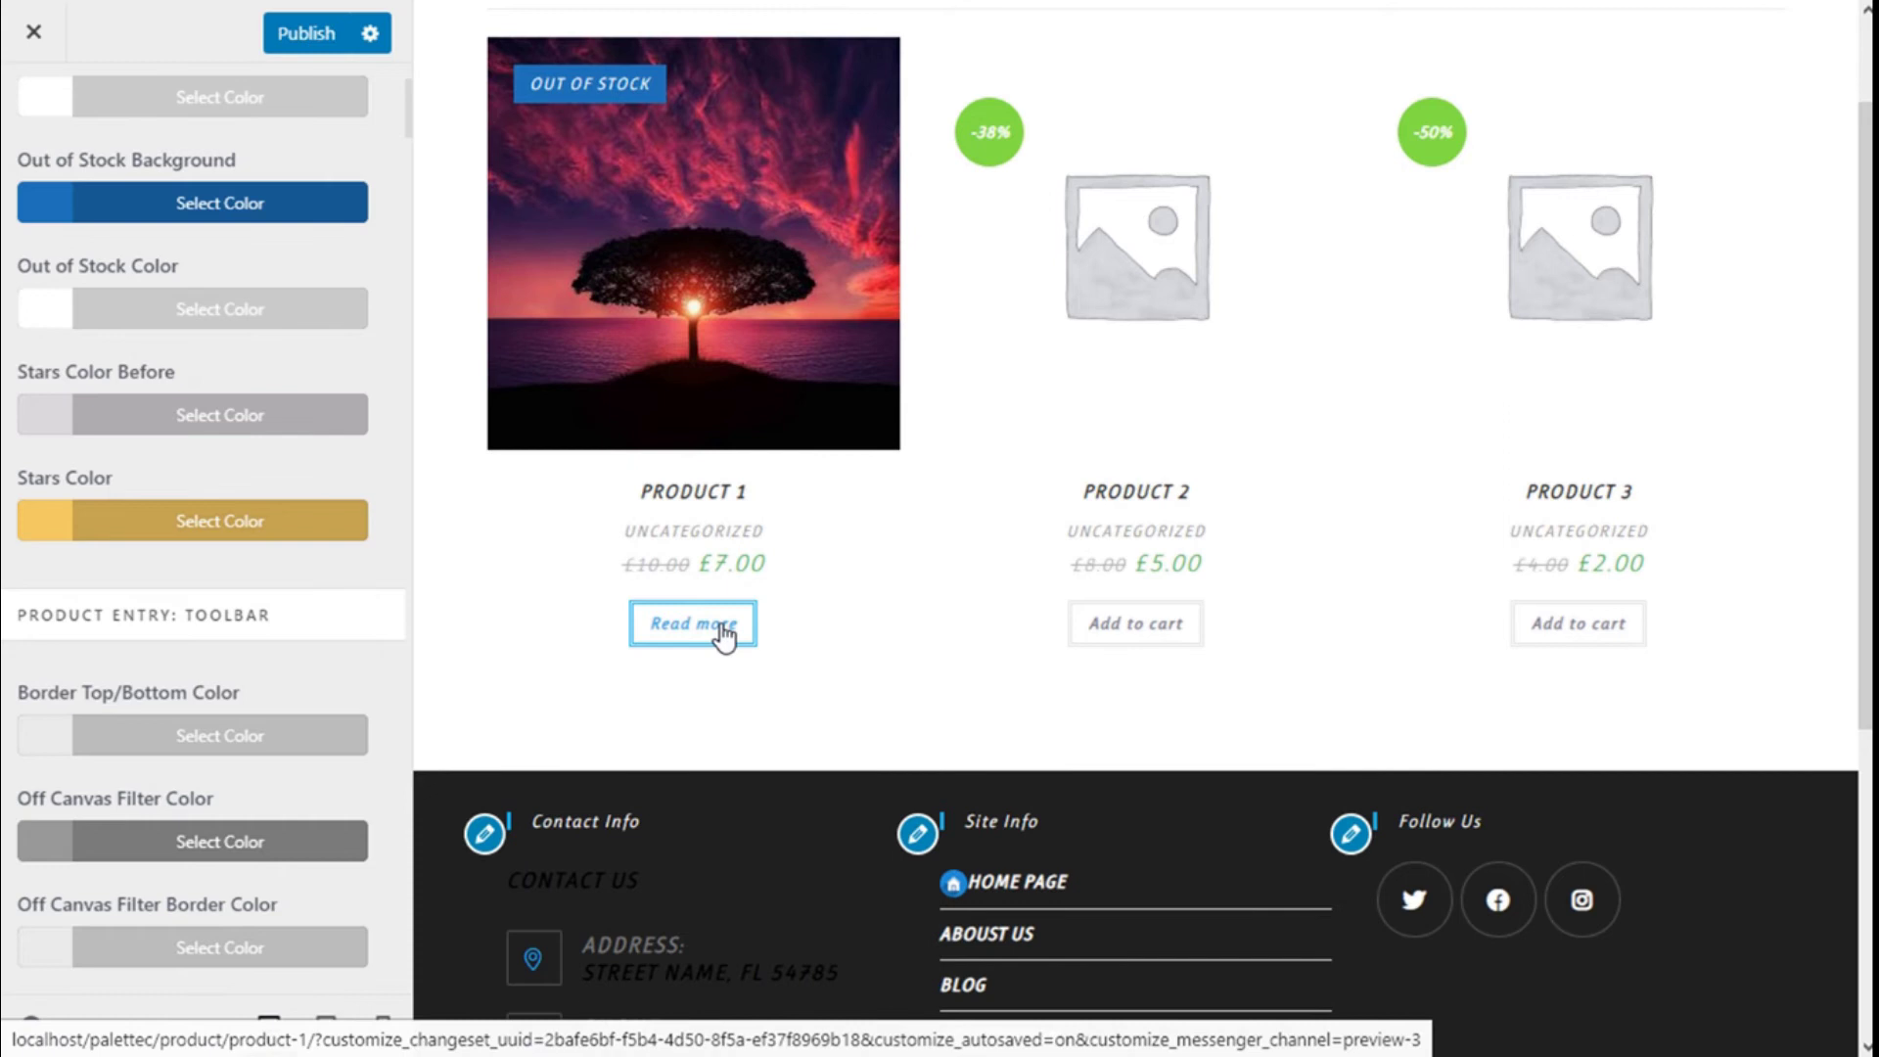
- Try orange for the toolbar border lines, then reset them to default grey
scroll(344, 407, down, 3)
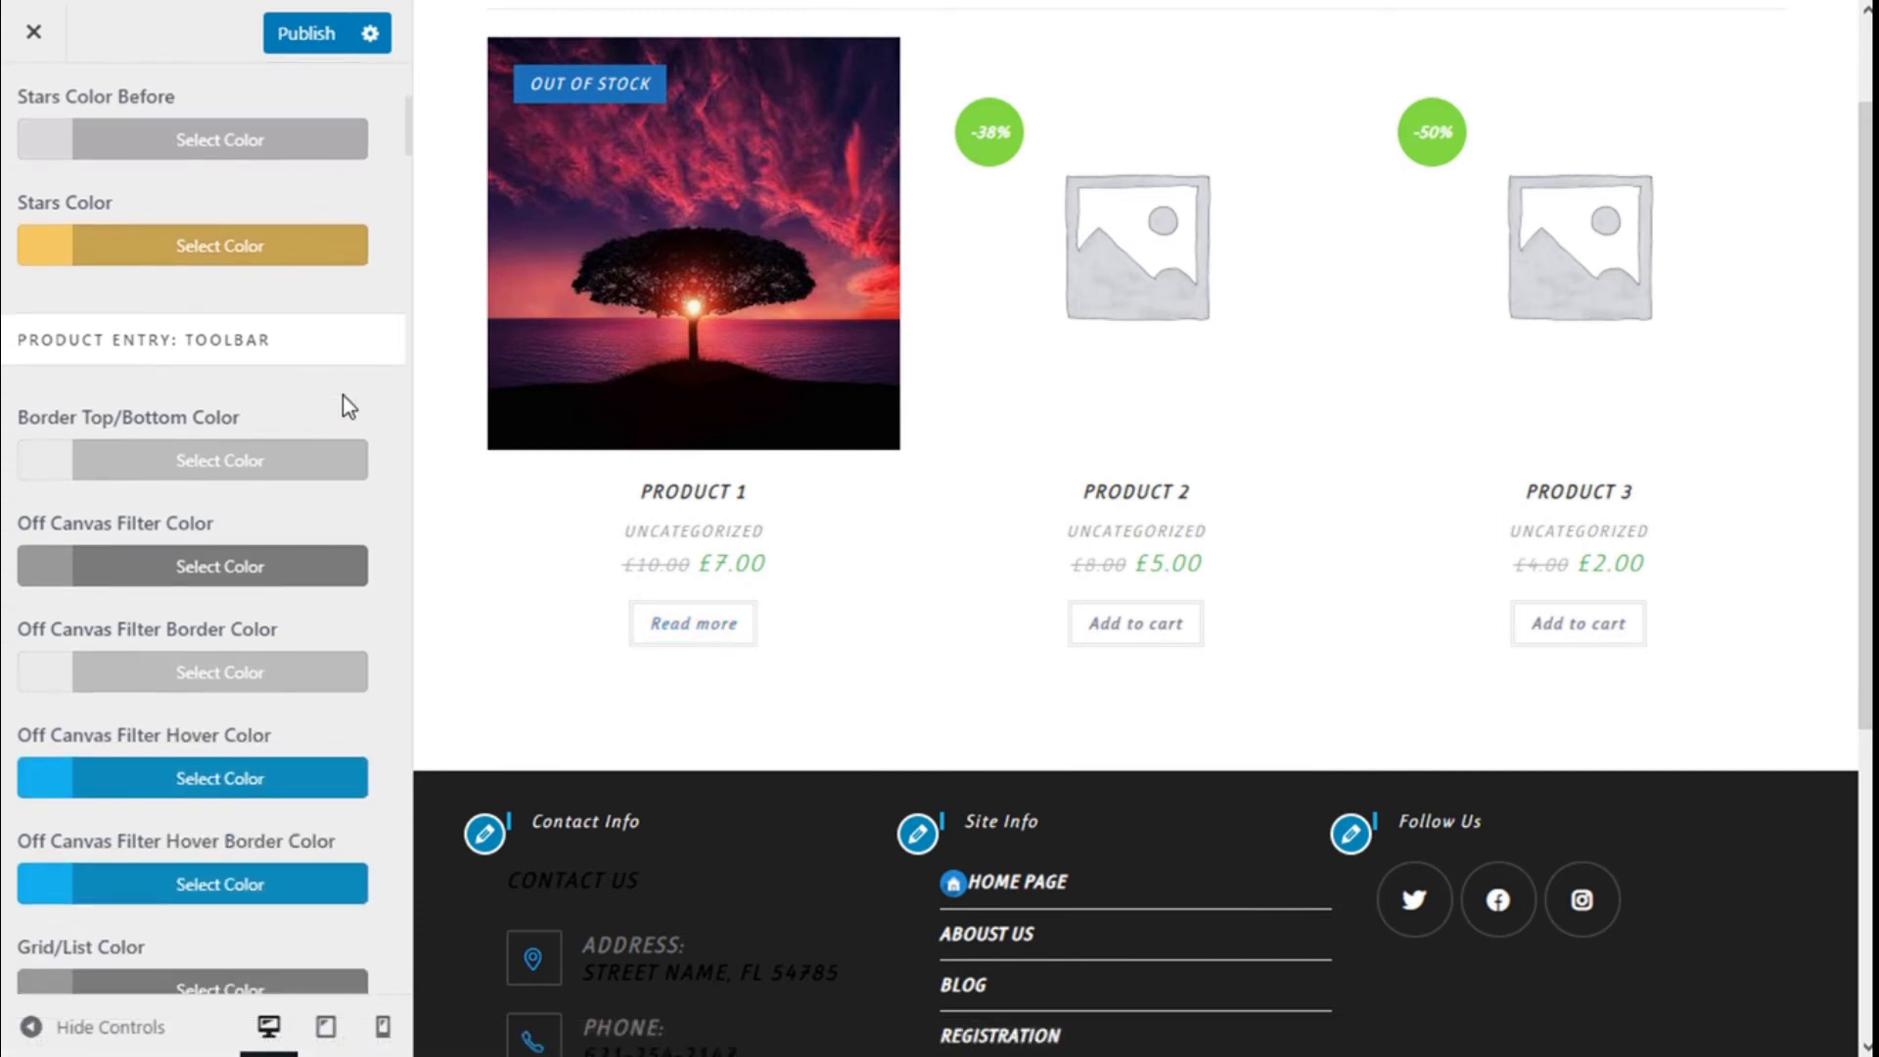
scroll(888, 661, up, 1)
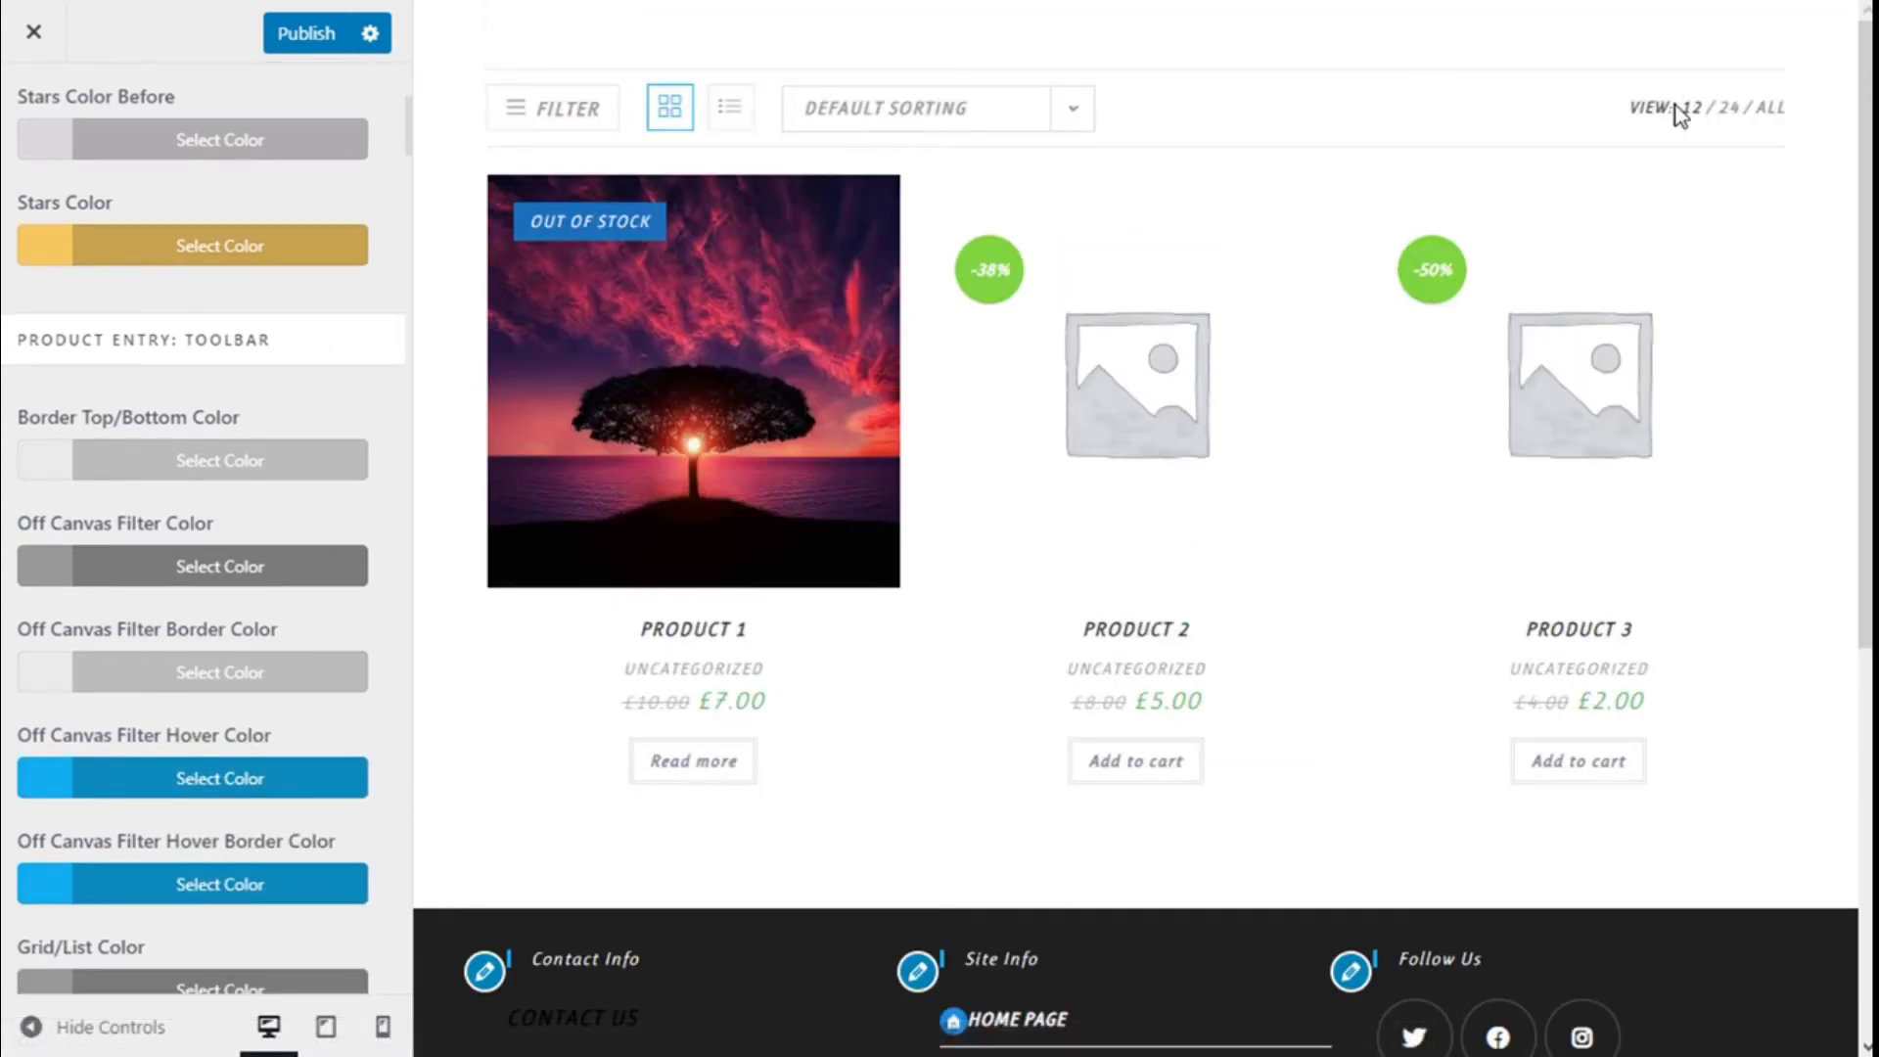
click(98, 465)
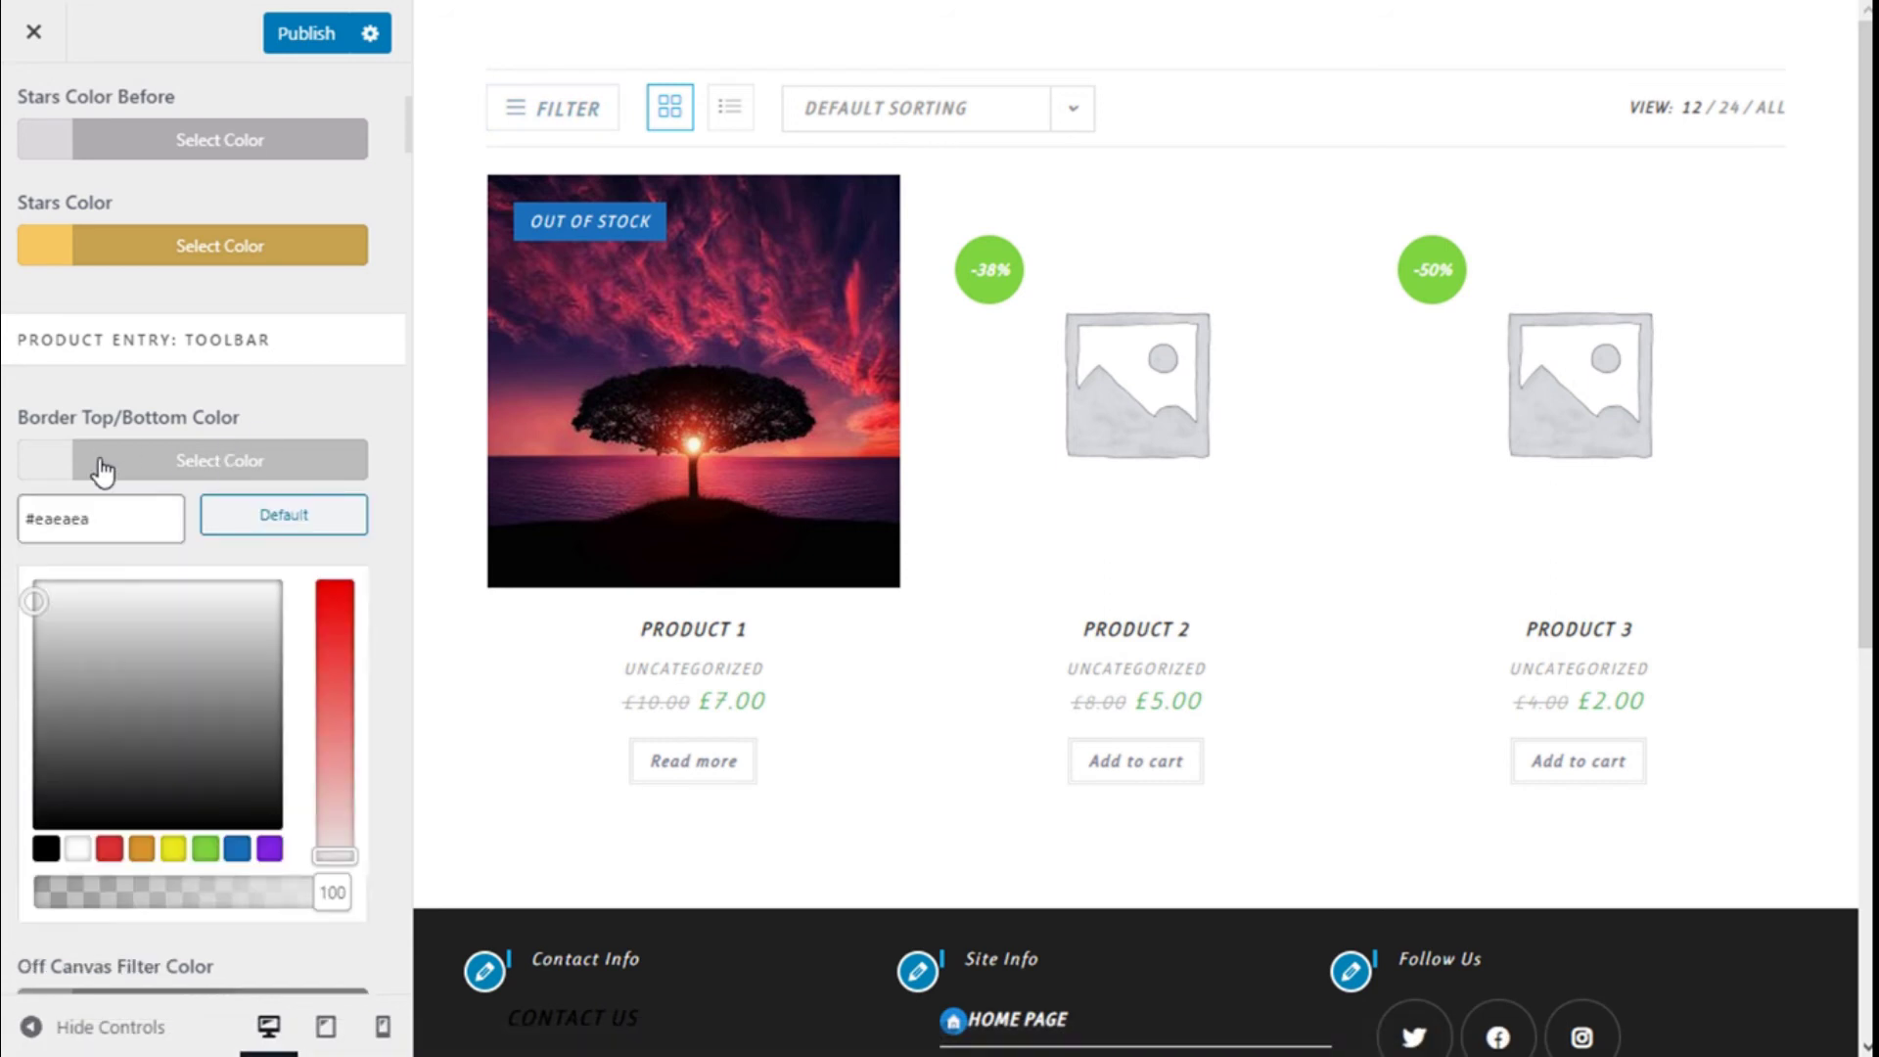
click(142, 848)
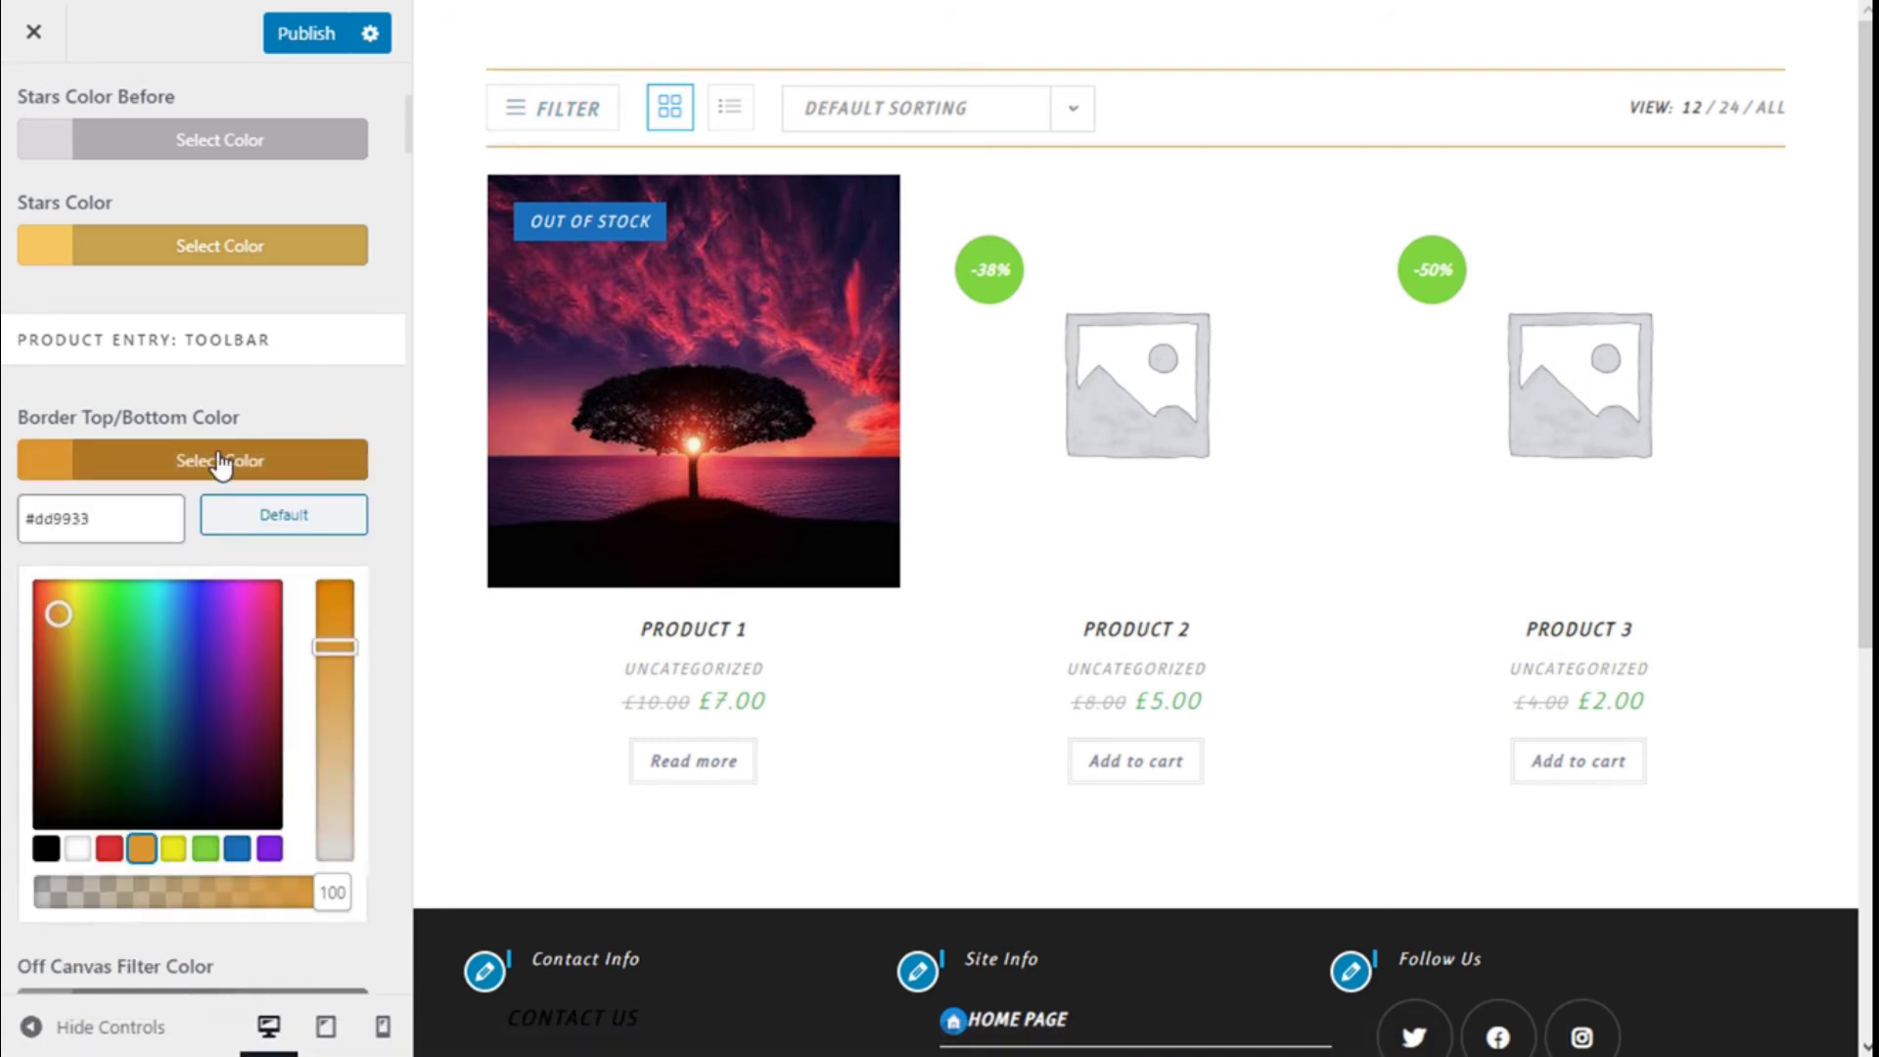
click(268, 517)
click(265, 462)
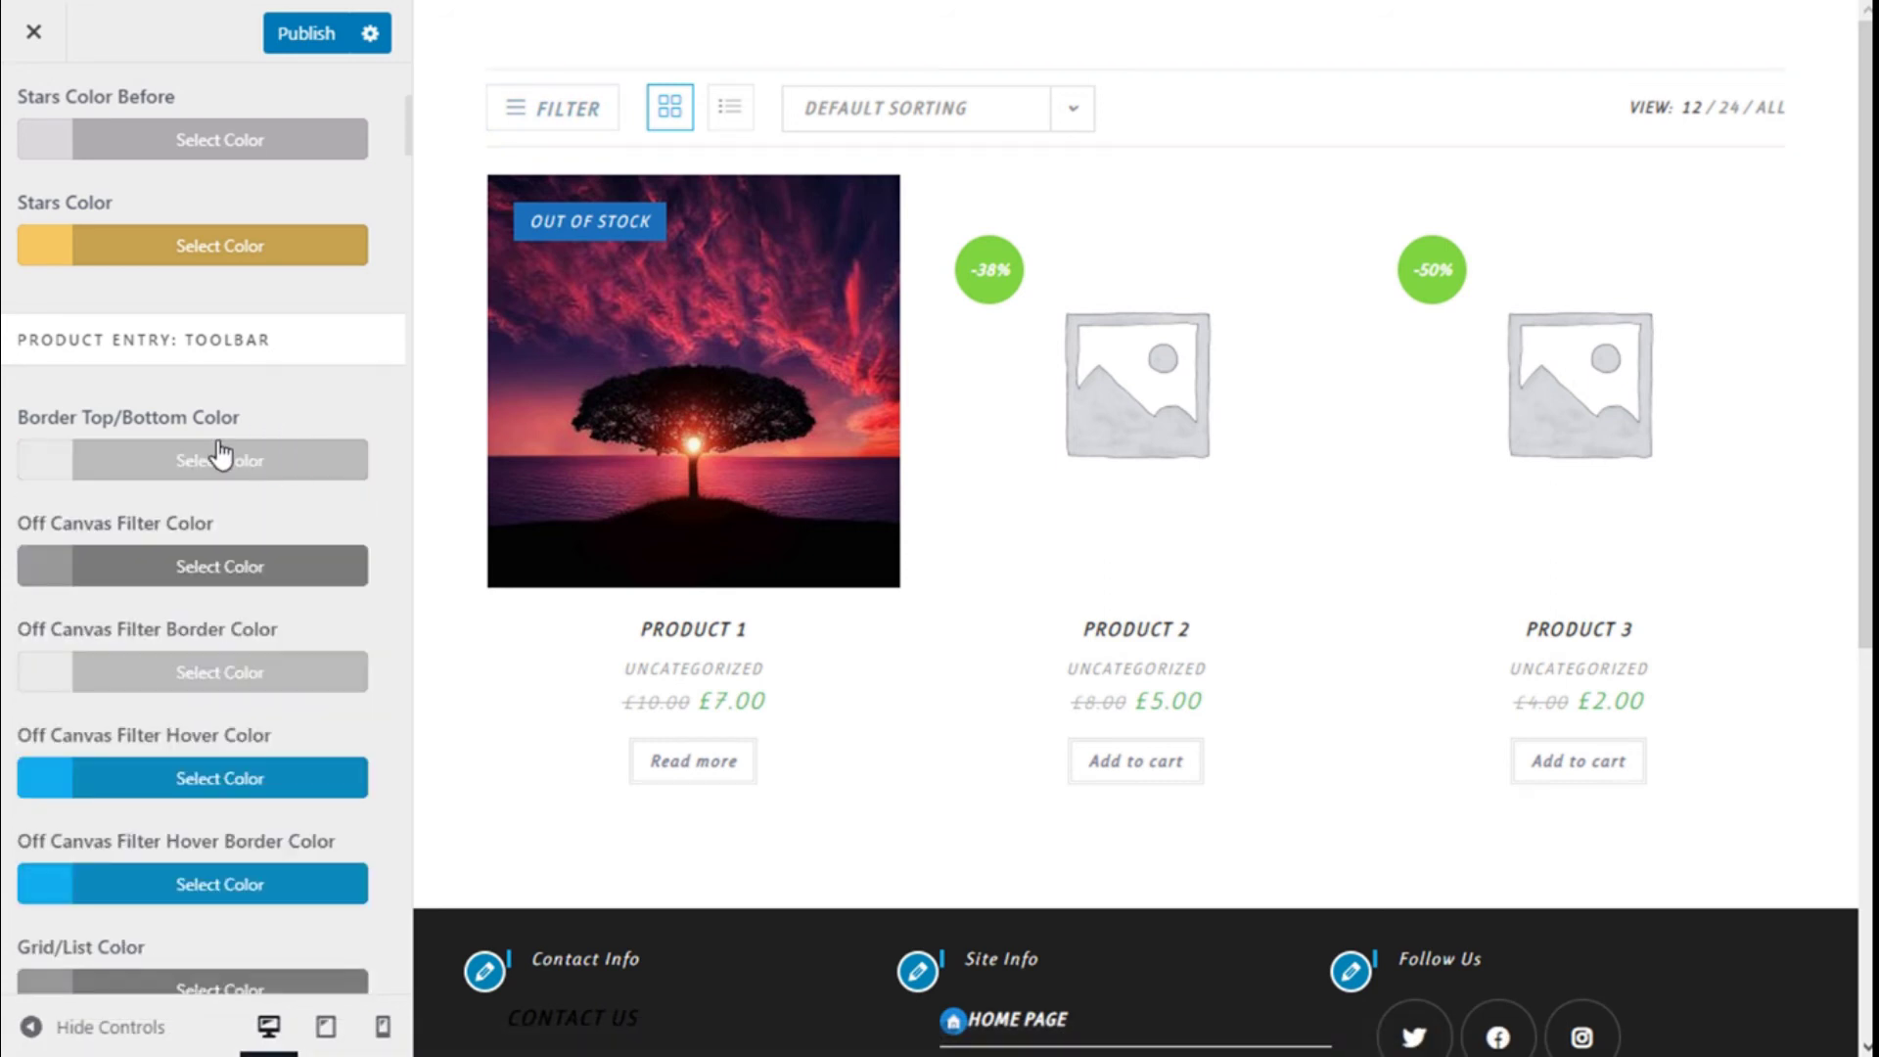
- Try green for the FILTER link colour, then reset it to default grey
scroll(197, 431, down, 2)
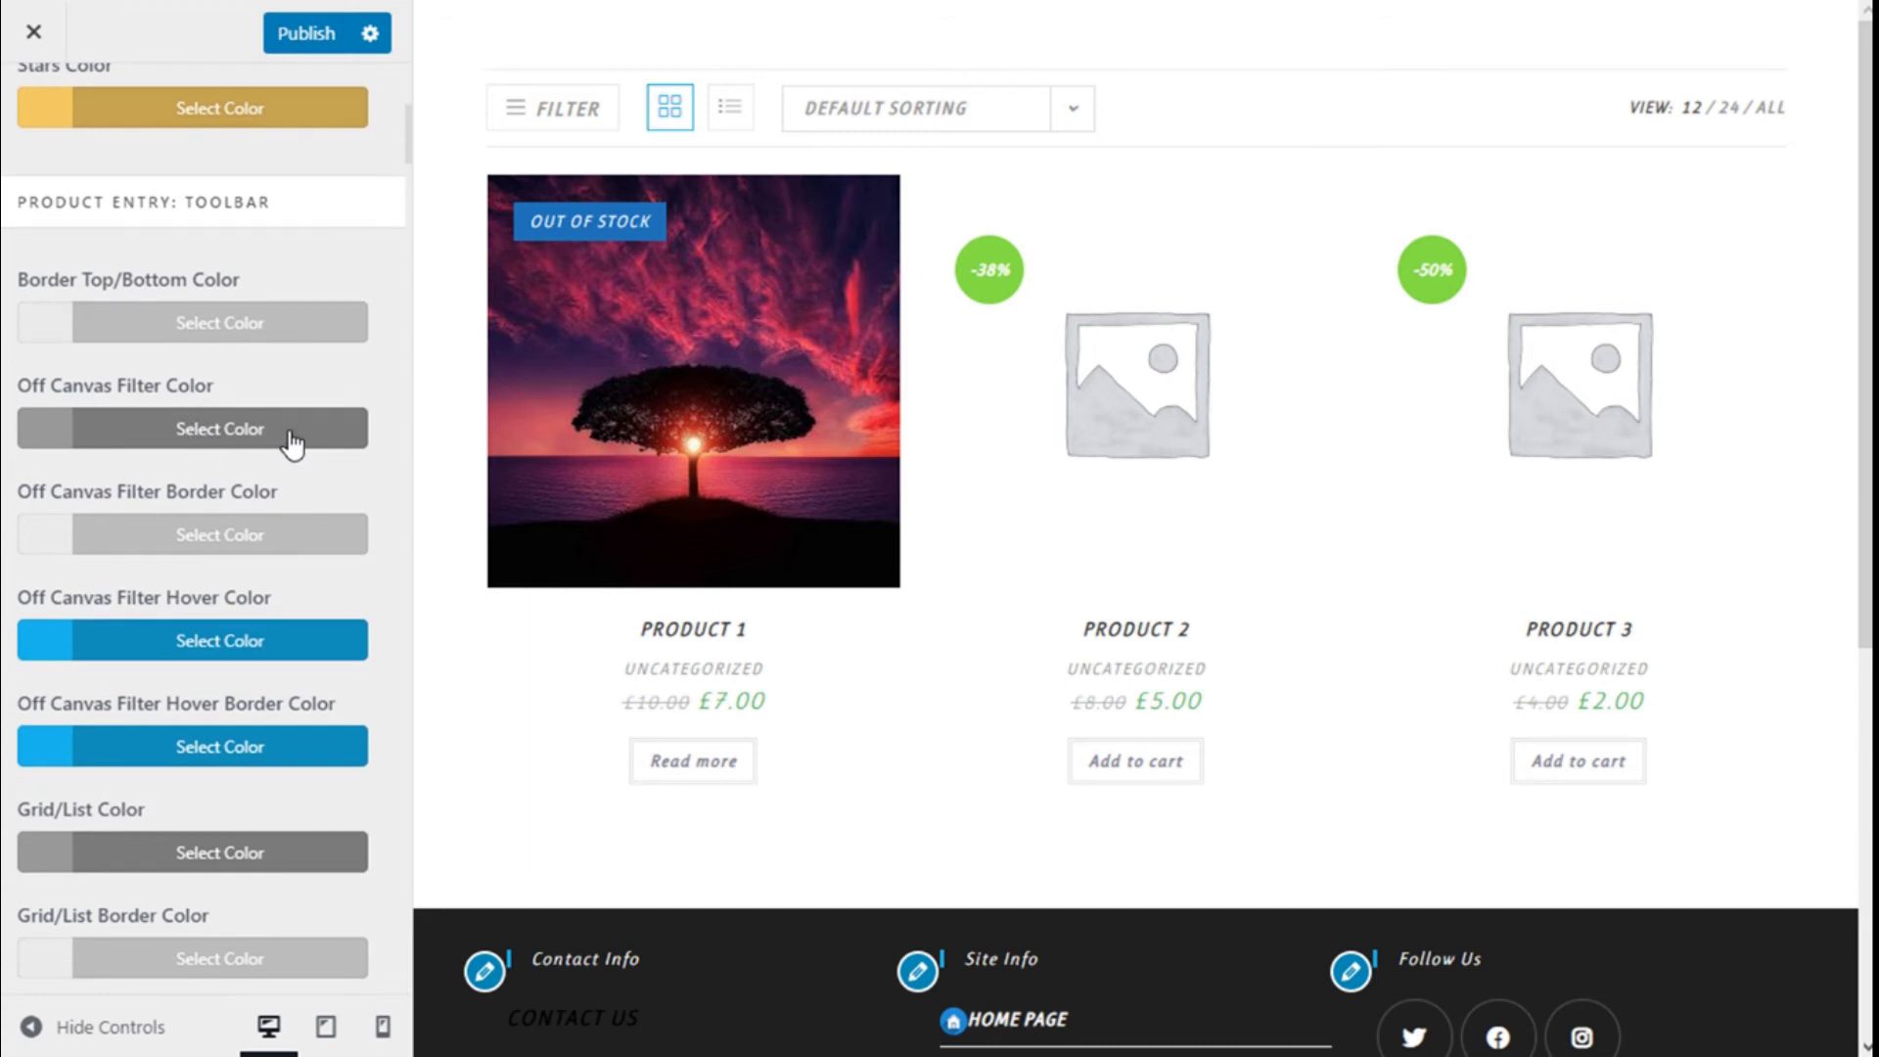
click(249, 446)
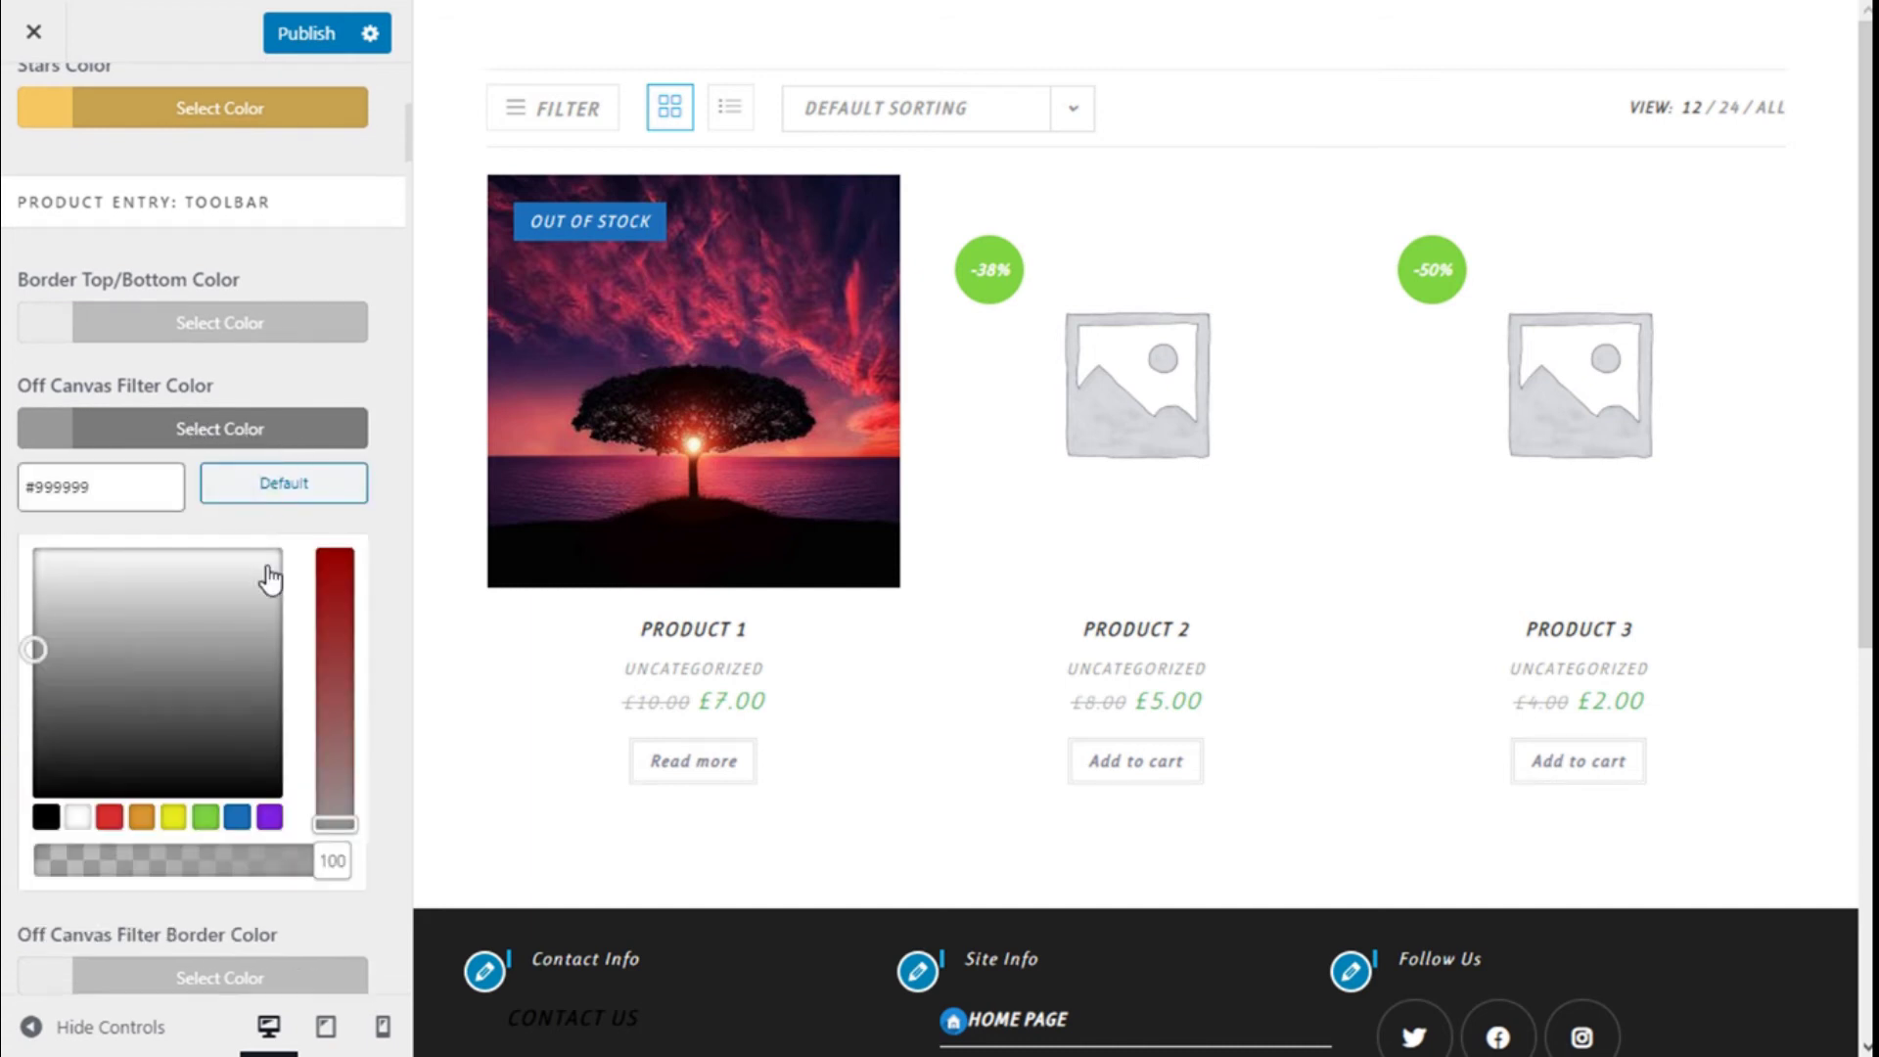
click(204, 816)
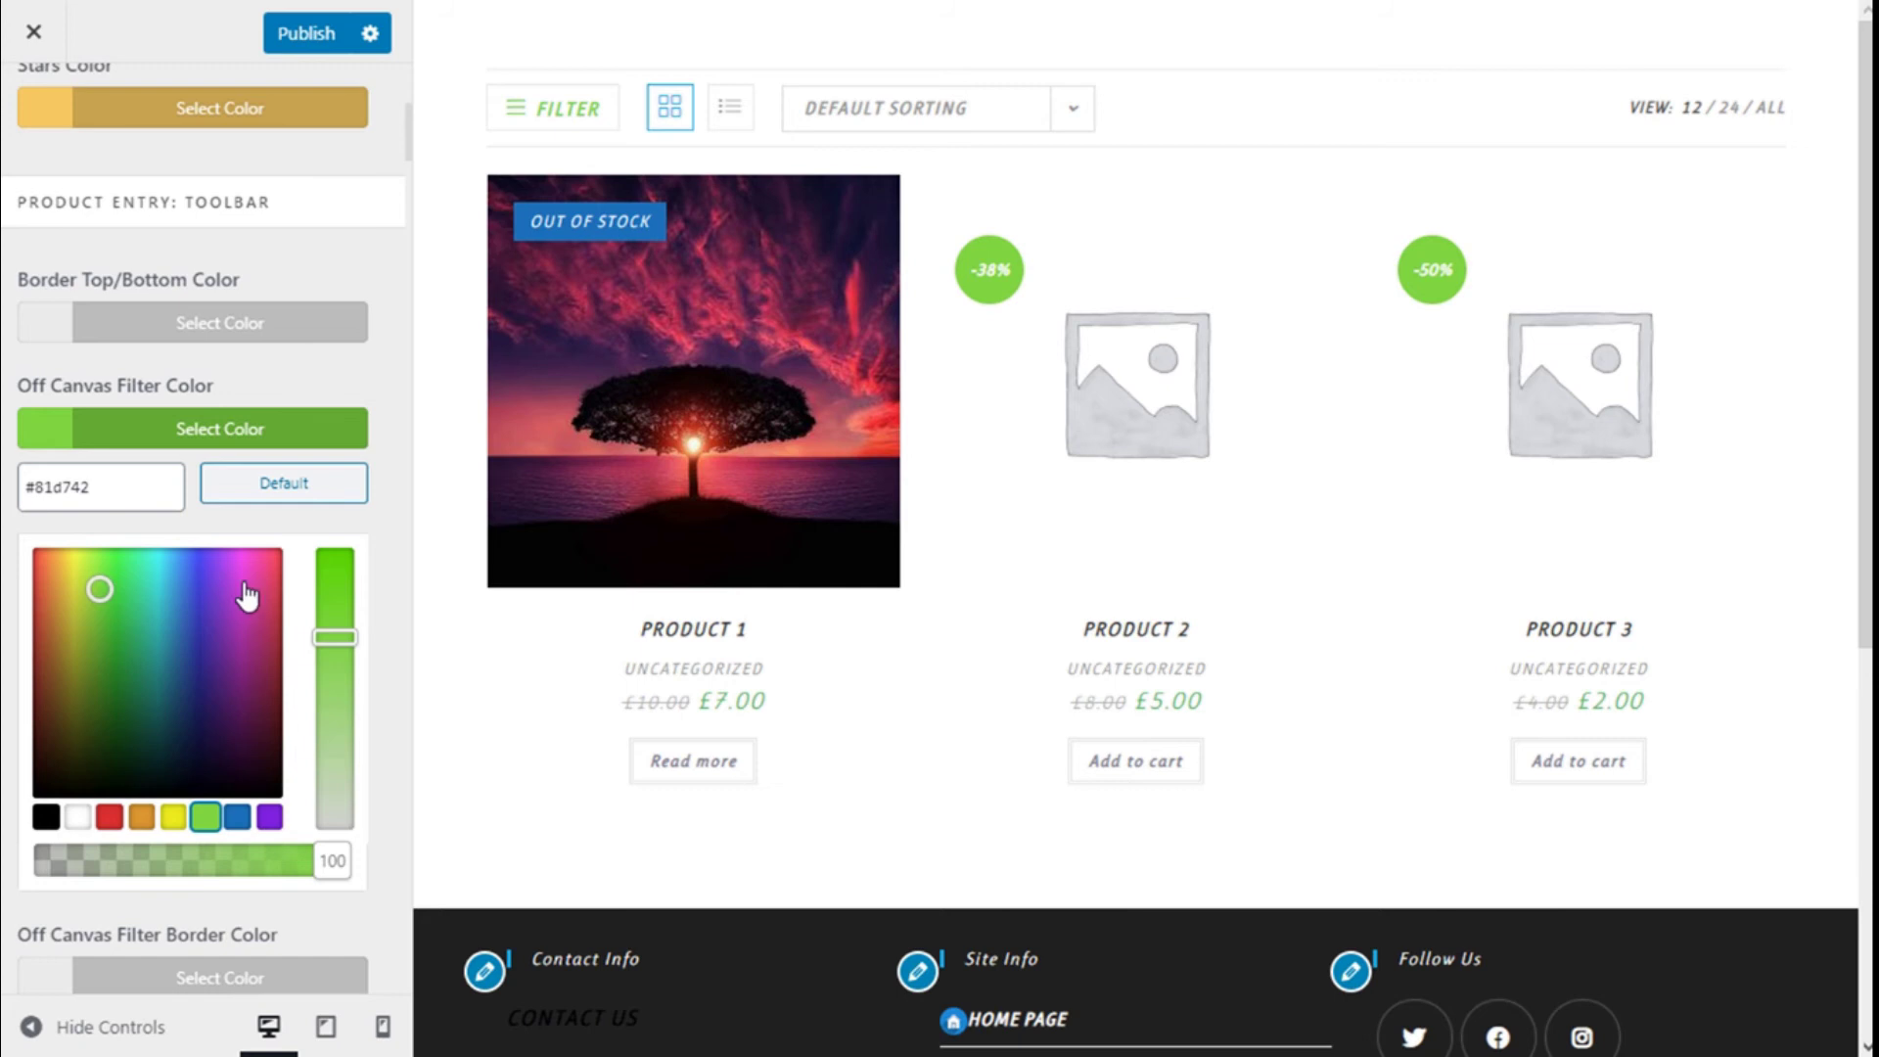
click(243, 489)
click(278, 426)
- Give the FILTER link a blue border
scroll(215, 401, down, 1)
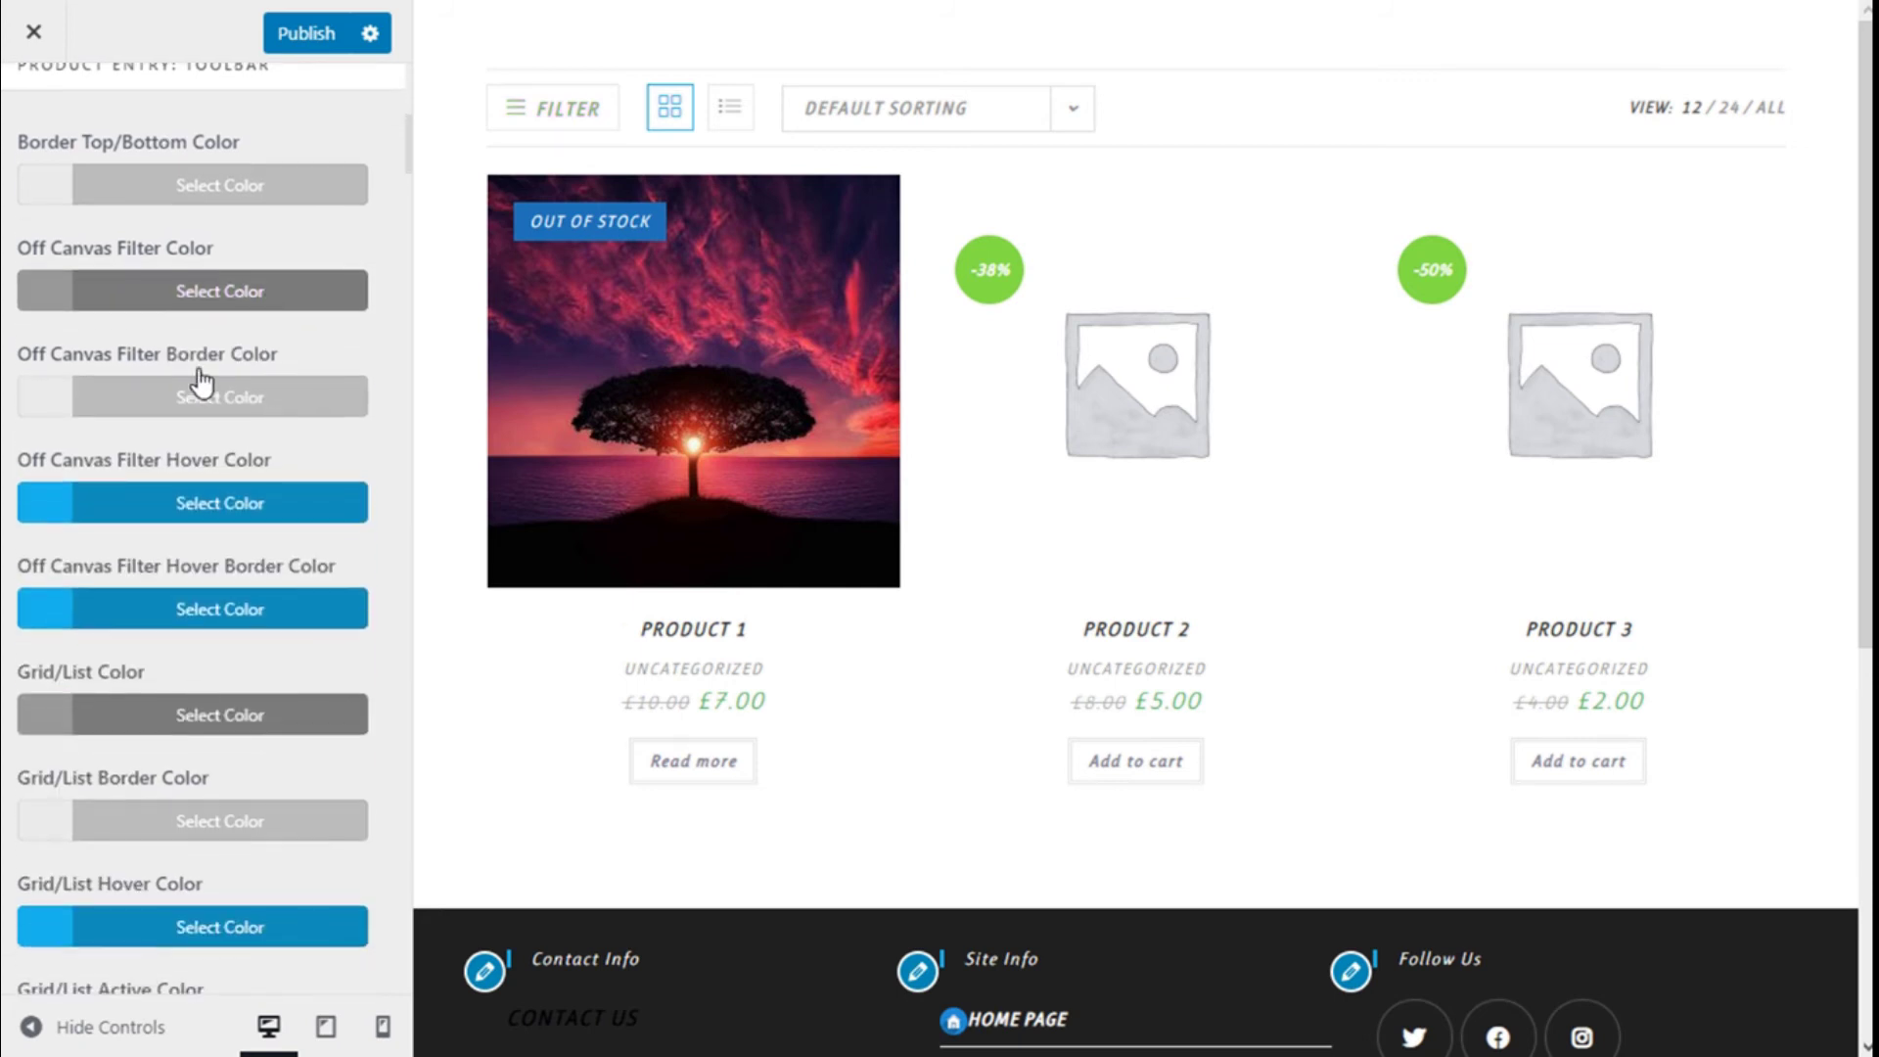
click(151, 406)
click(234, 785)
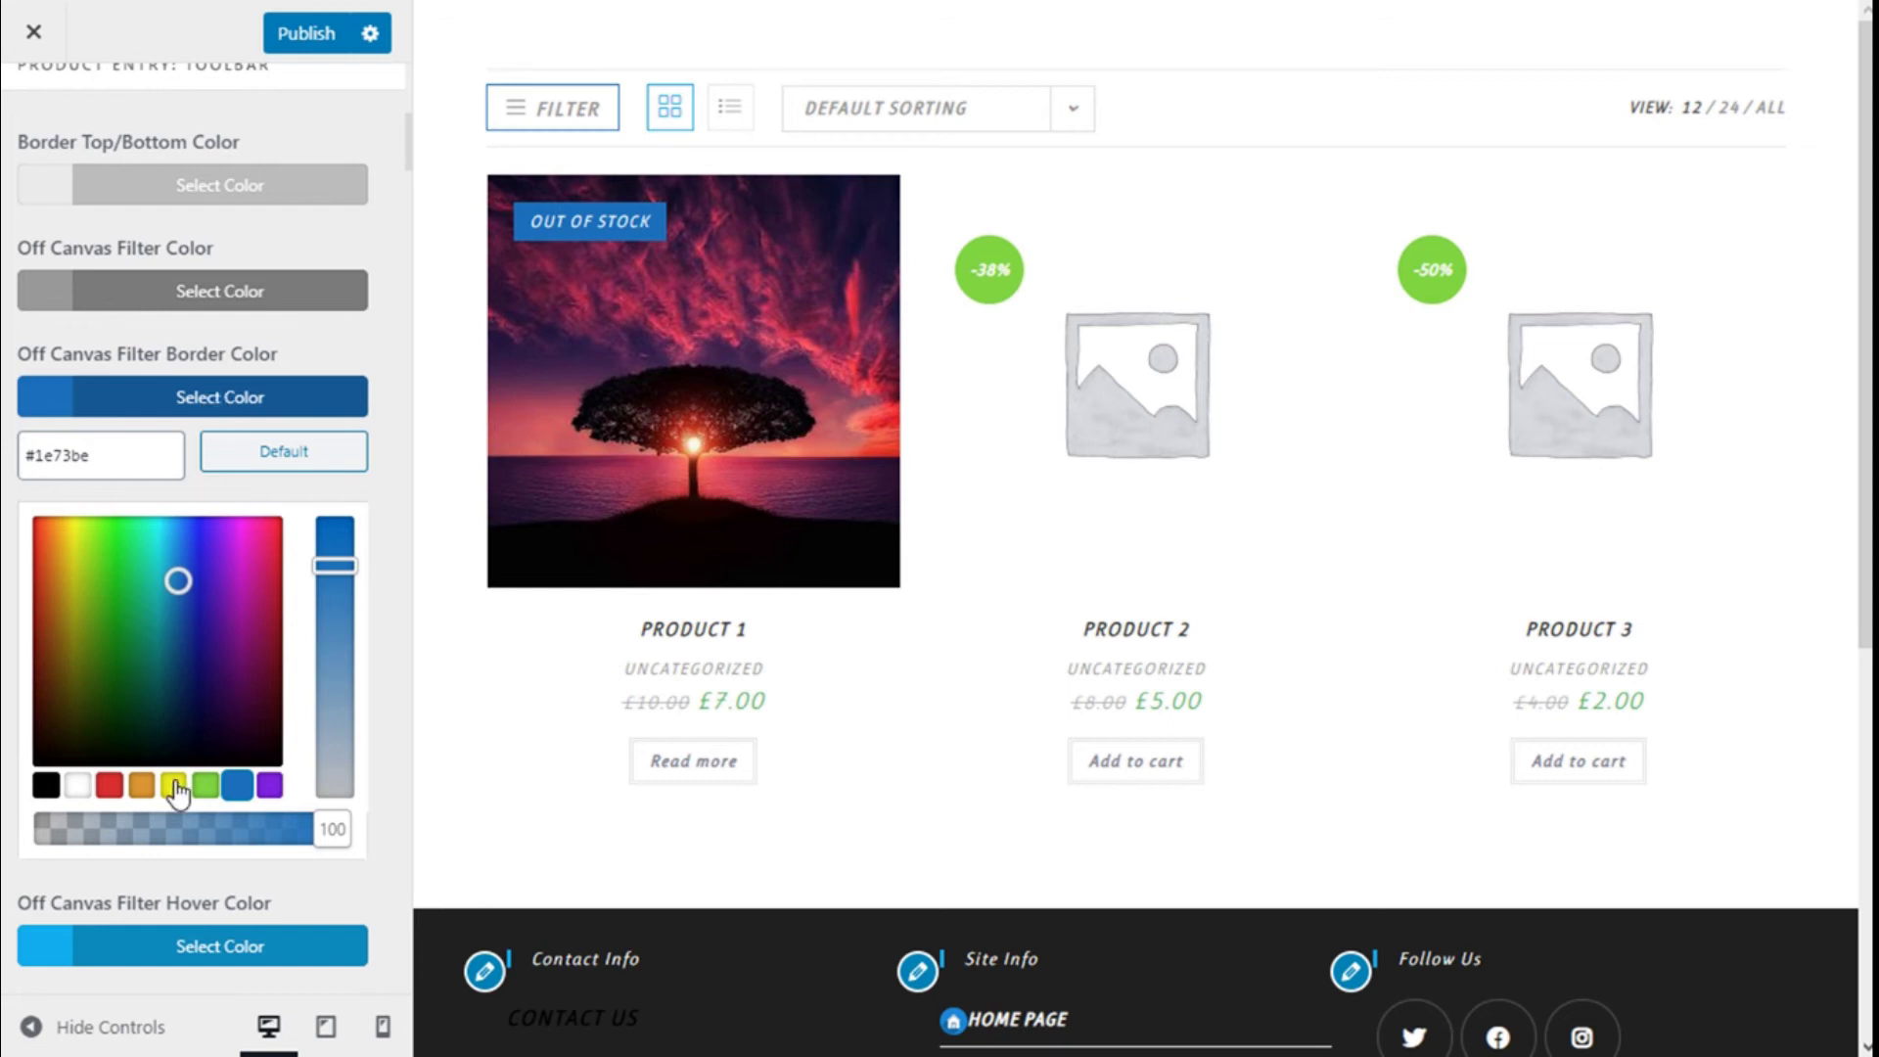
click(205, 785)
click(237, 785)
click(238, 396)
- Set the Grid/List Active Color to yellow
scroll(267, 430, down, 2)
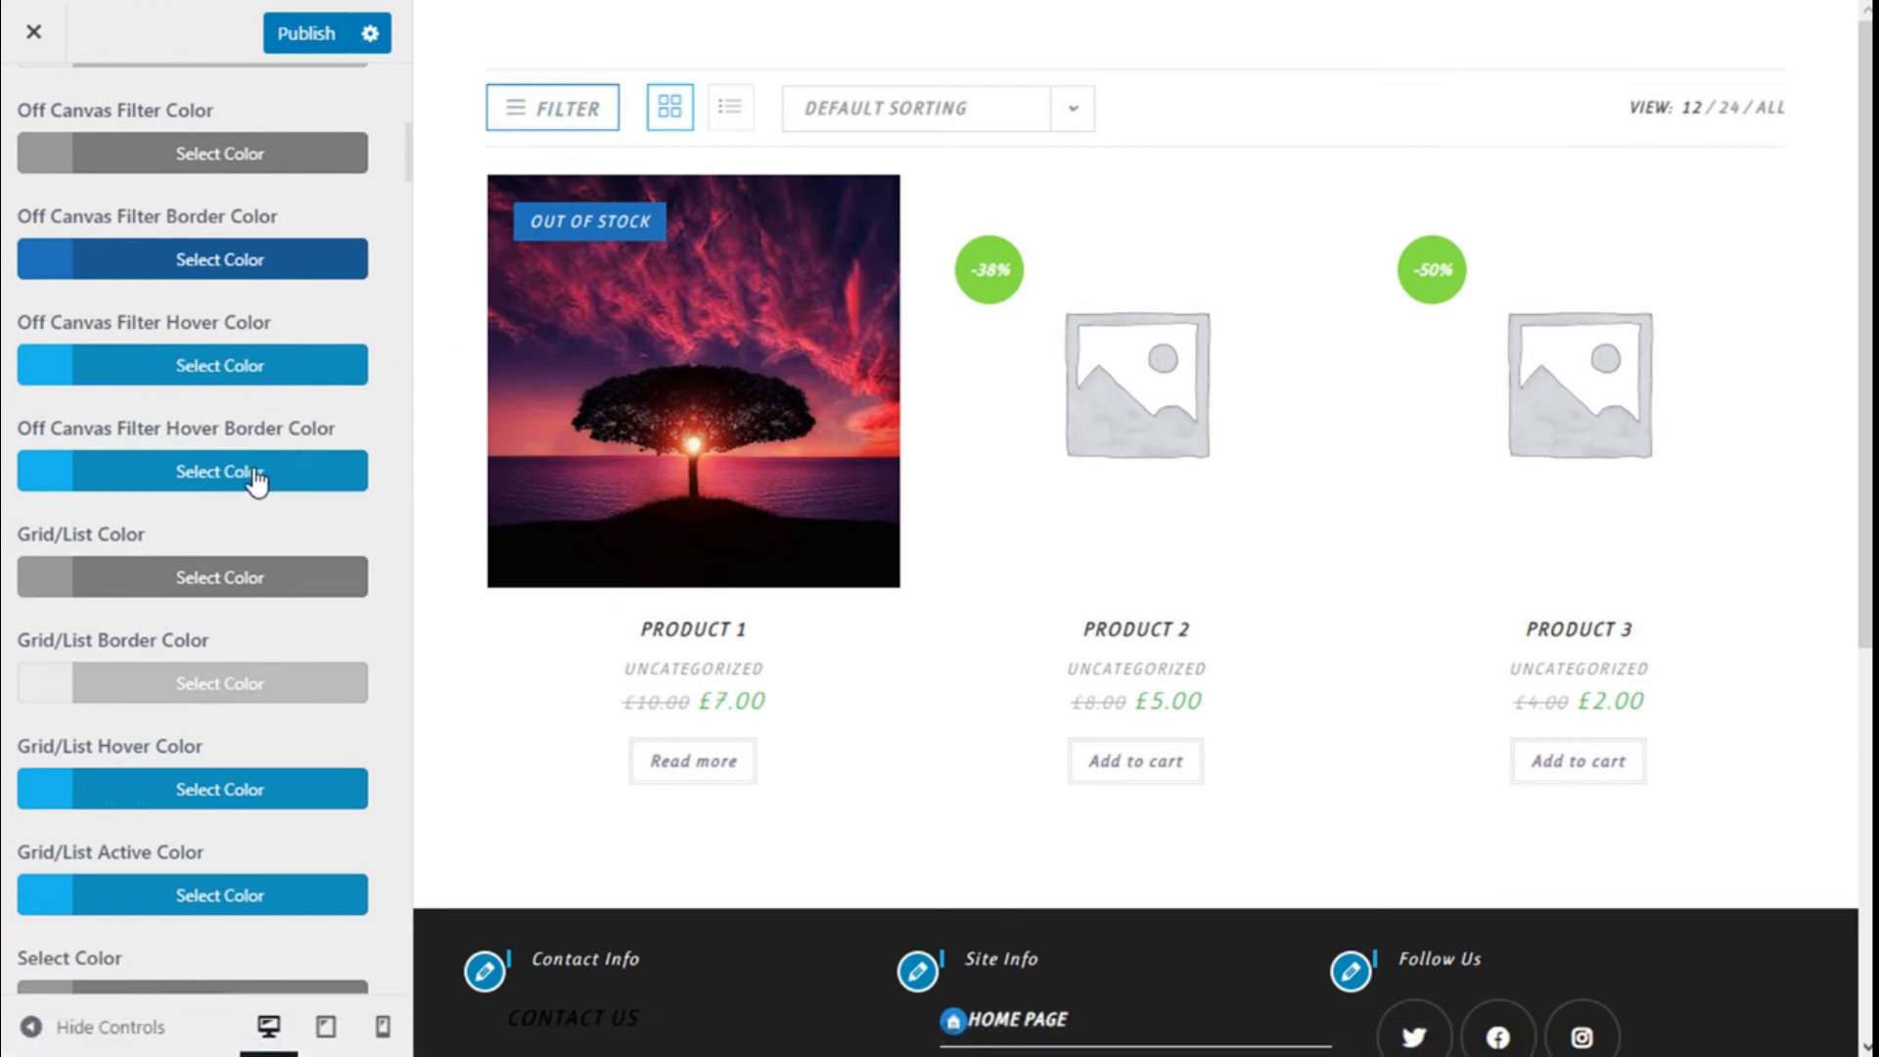
scroll(261, 395, up, 2)
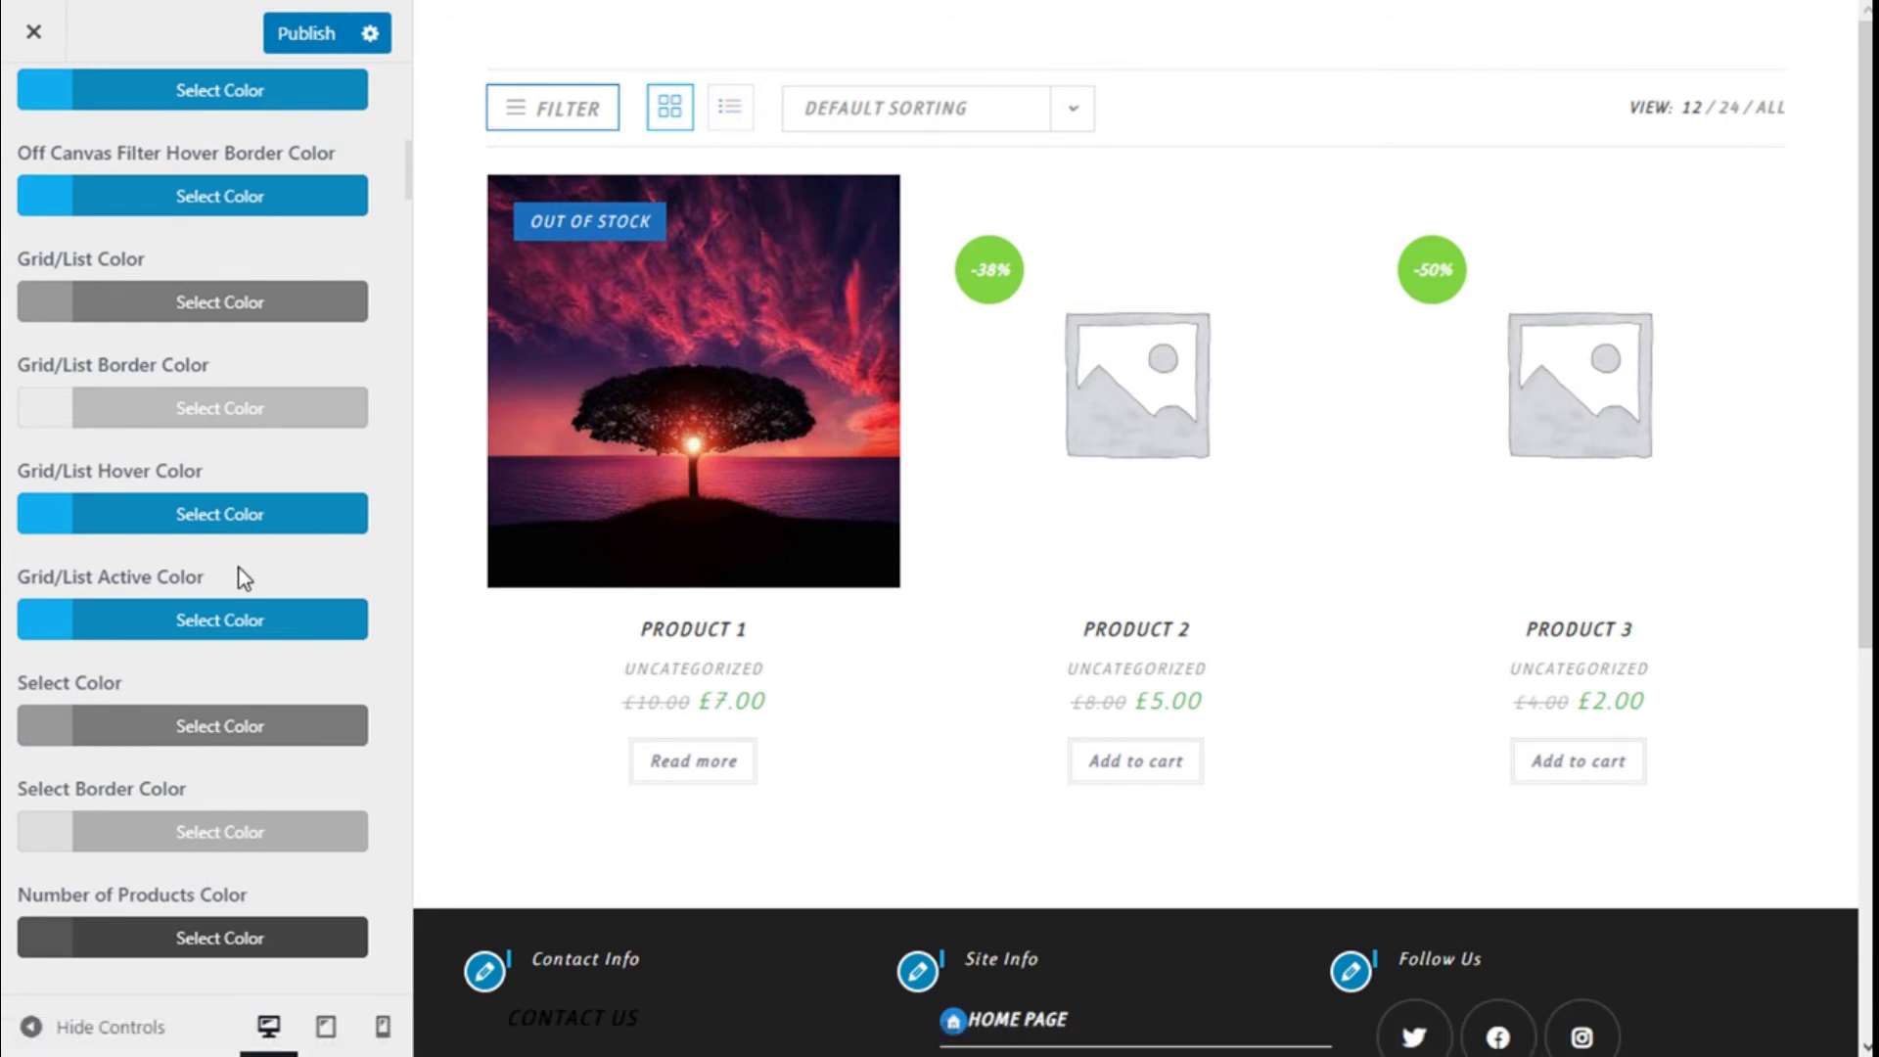
scroll(242, 646, down, 2)
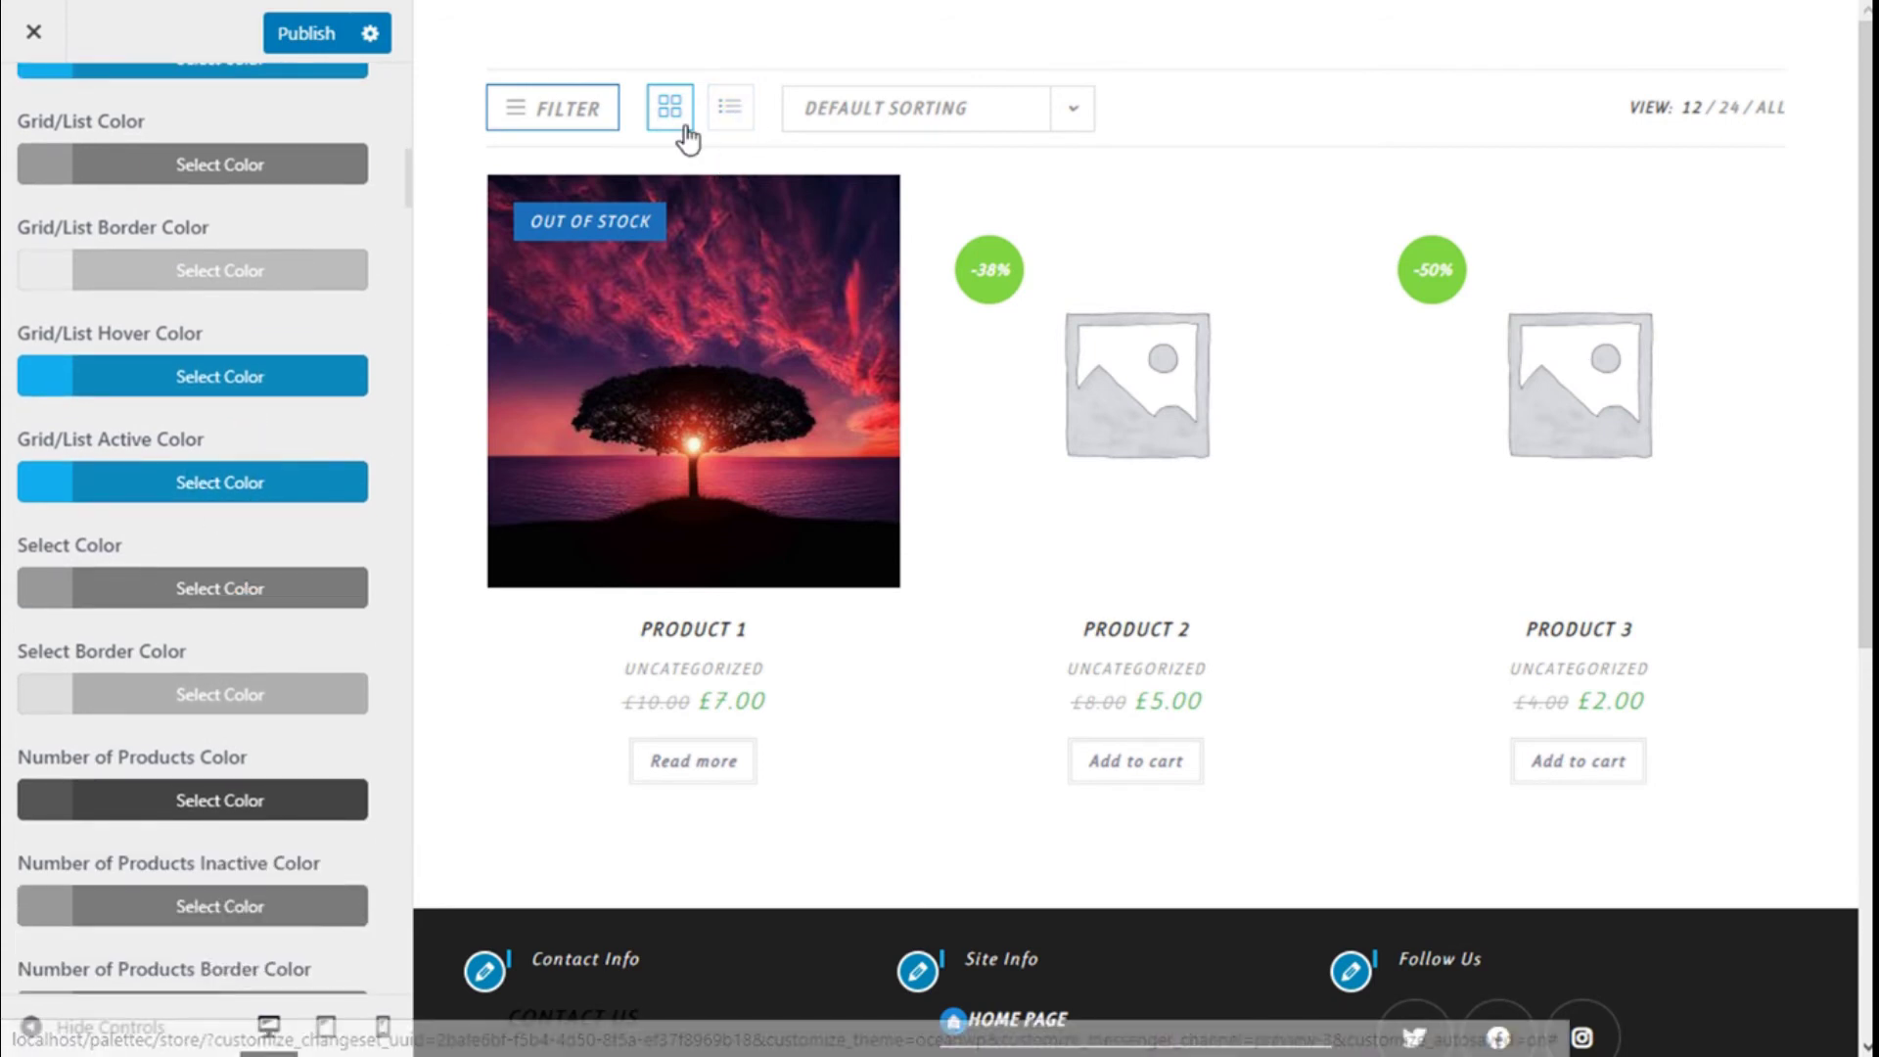
click(279, 501)
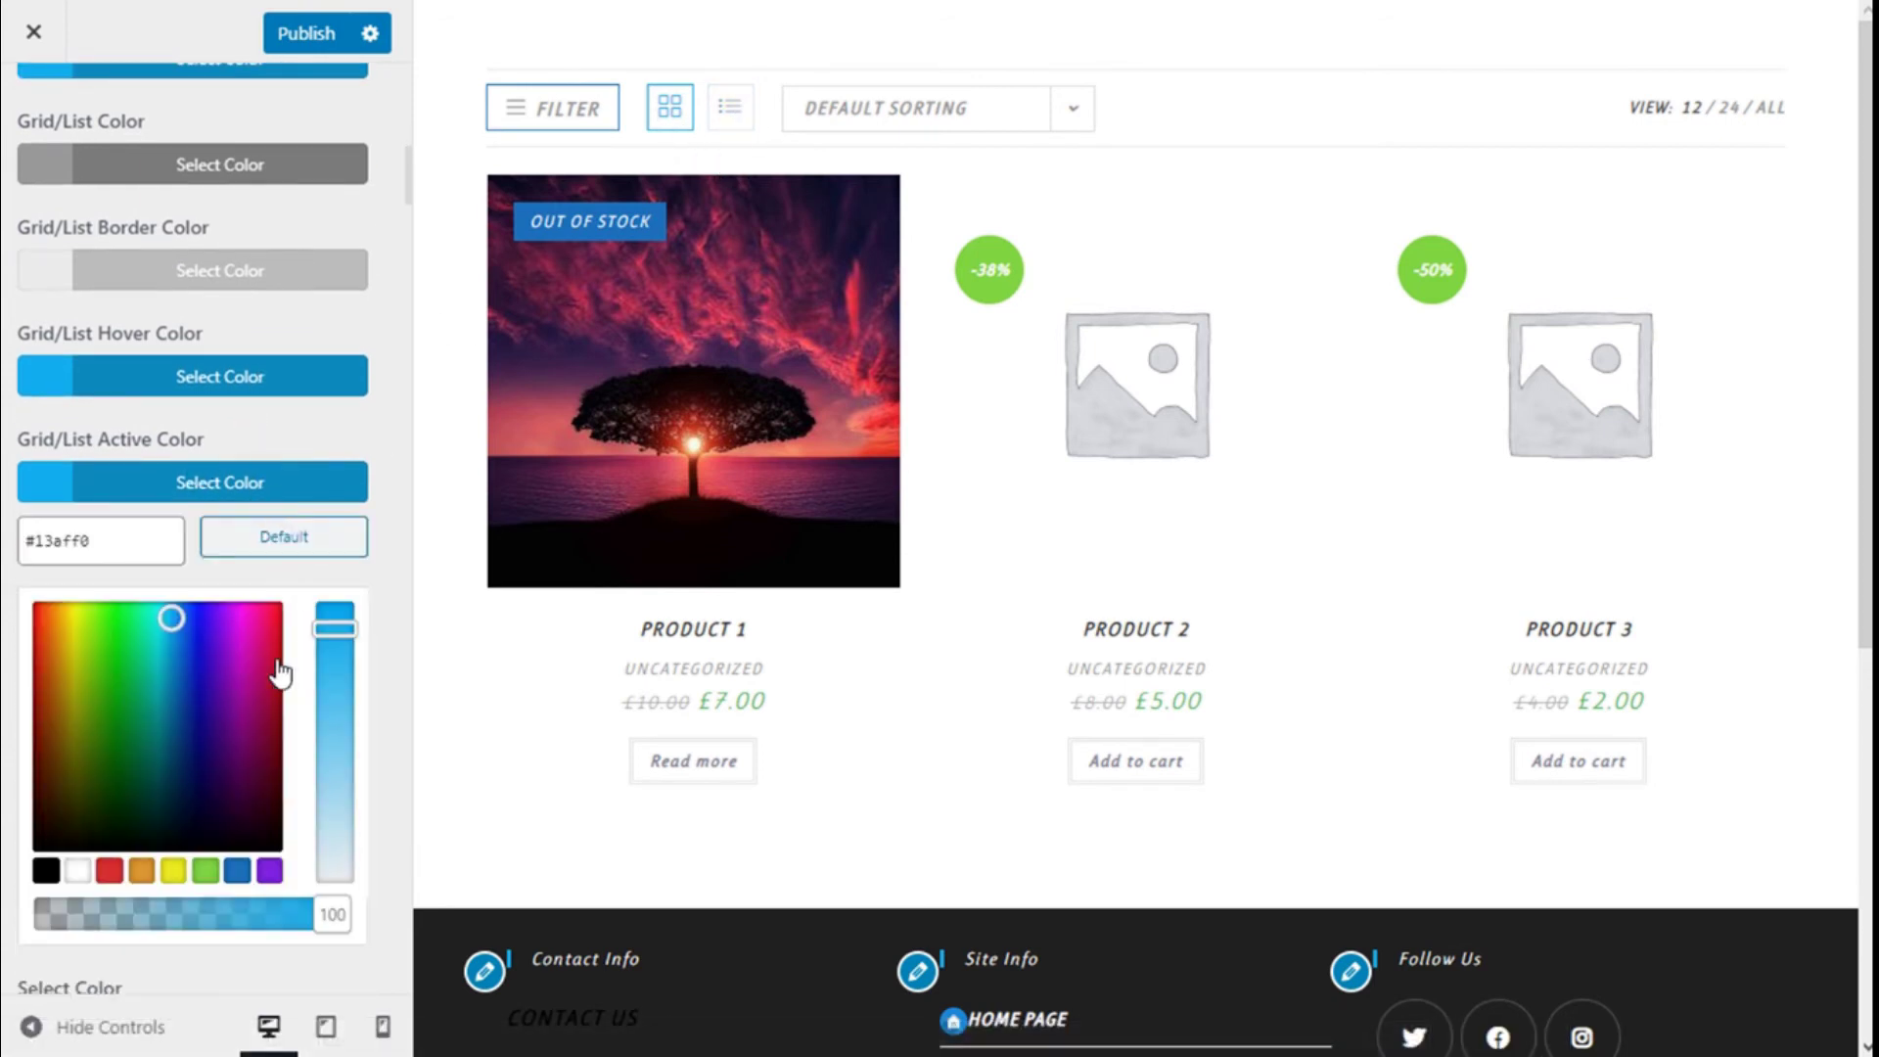
click(184, 871)
click(264, 489)
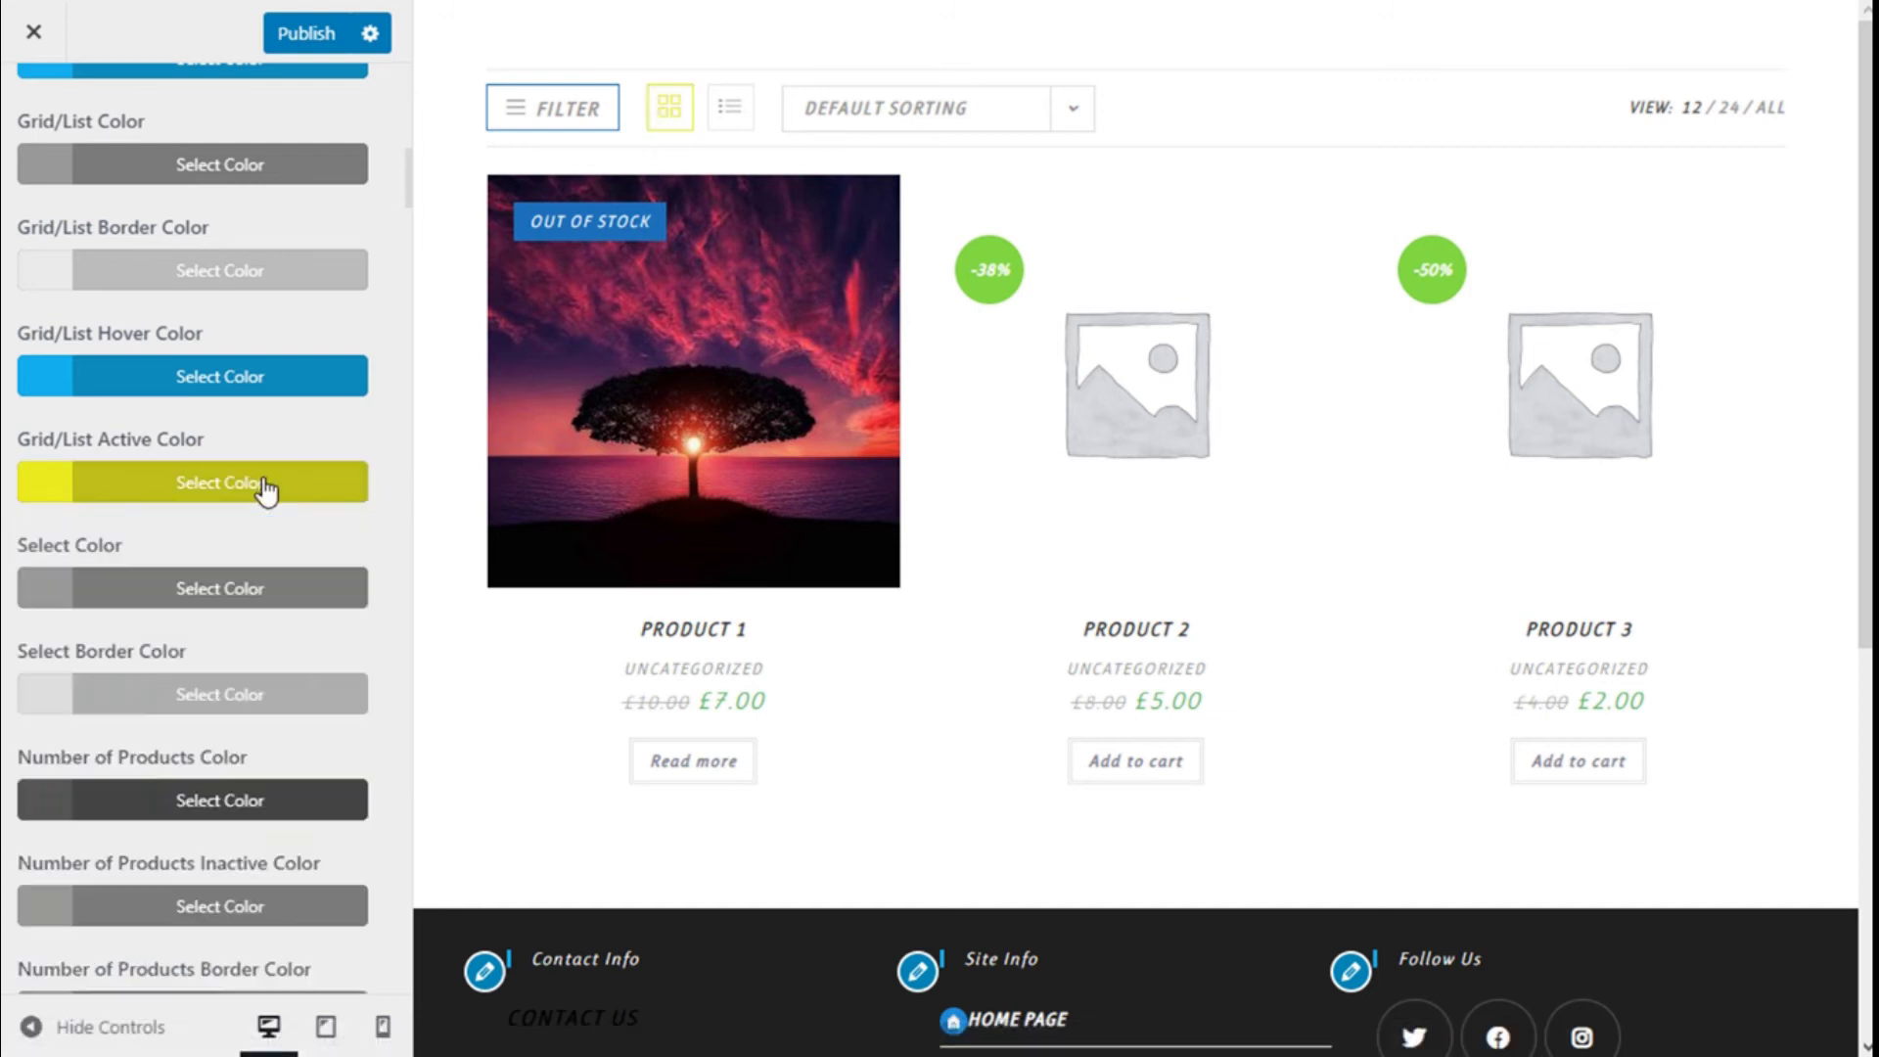
- Keep the Number of Products text colour at default grey after trying yellow and black
scroll(273, 419, down, 3)
scroll(264, 391, up, 6)
scroll(256, 426, down, 15)
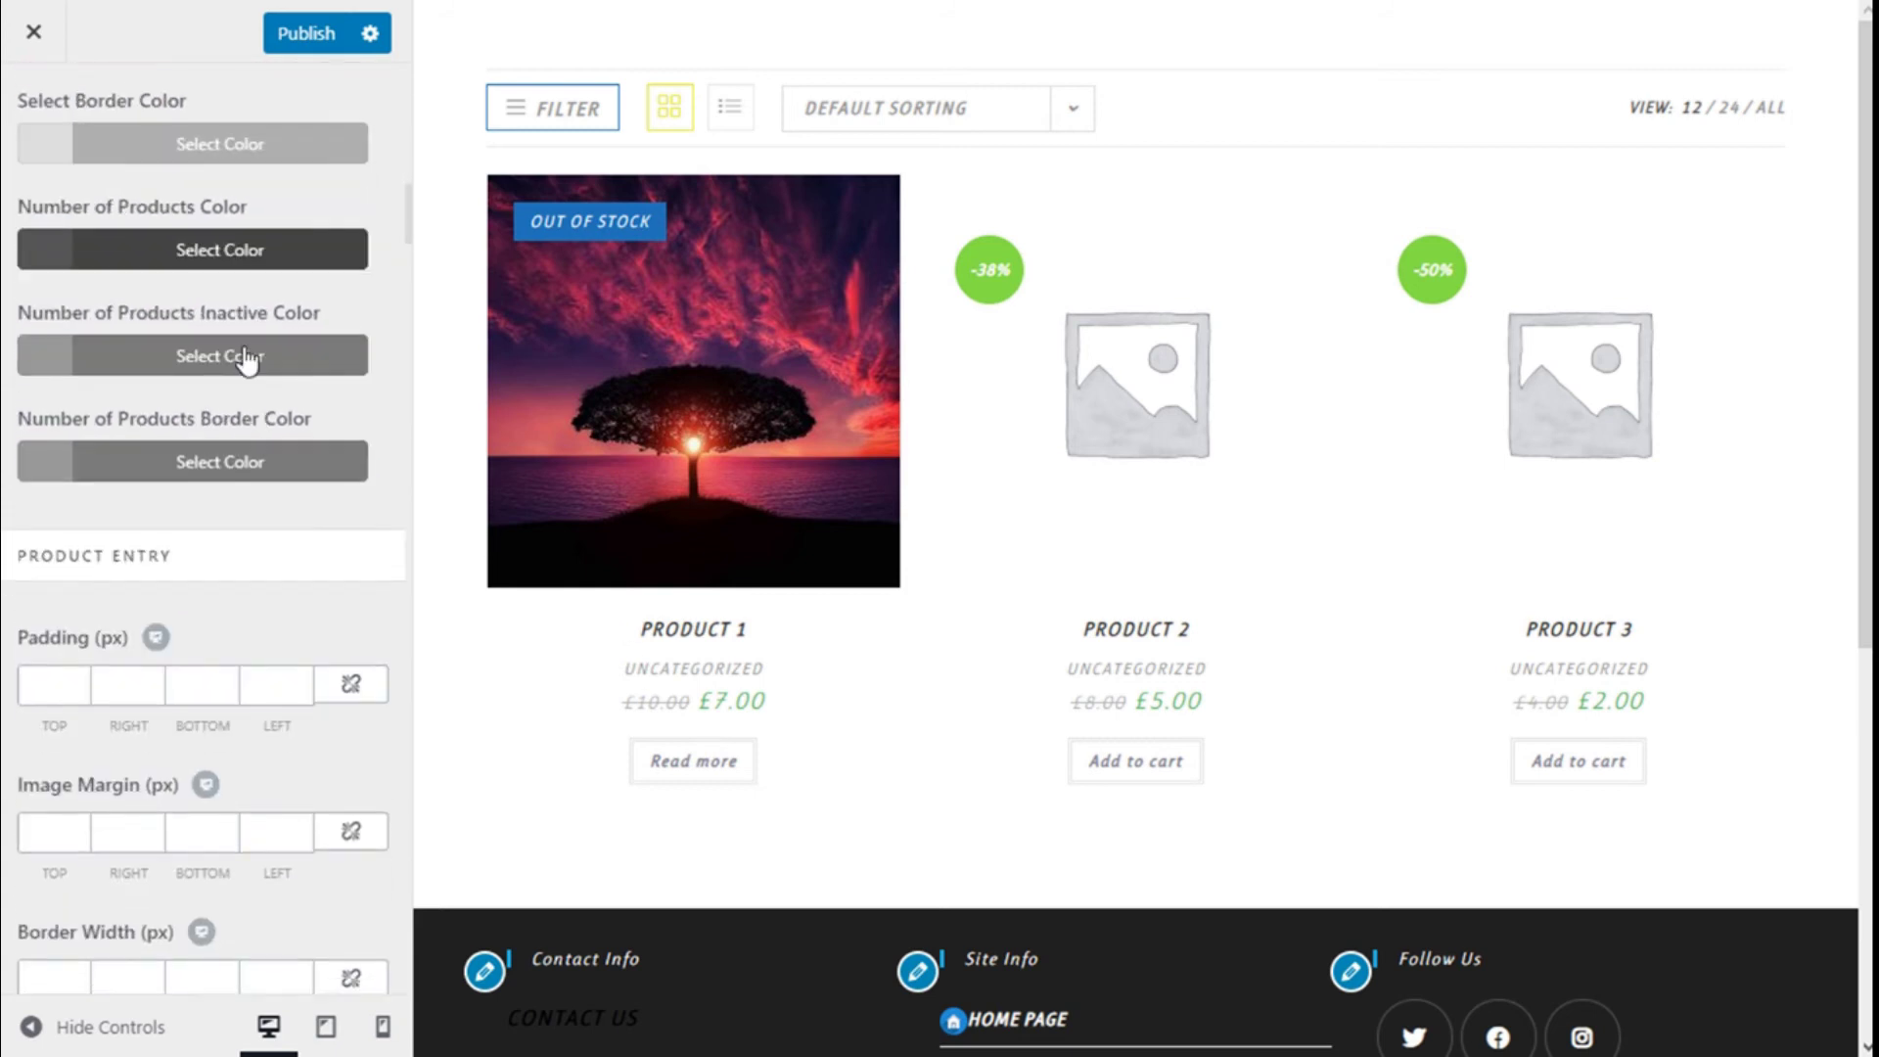
click(260, 252)
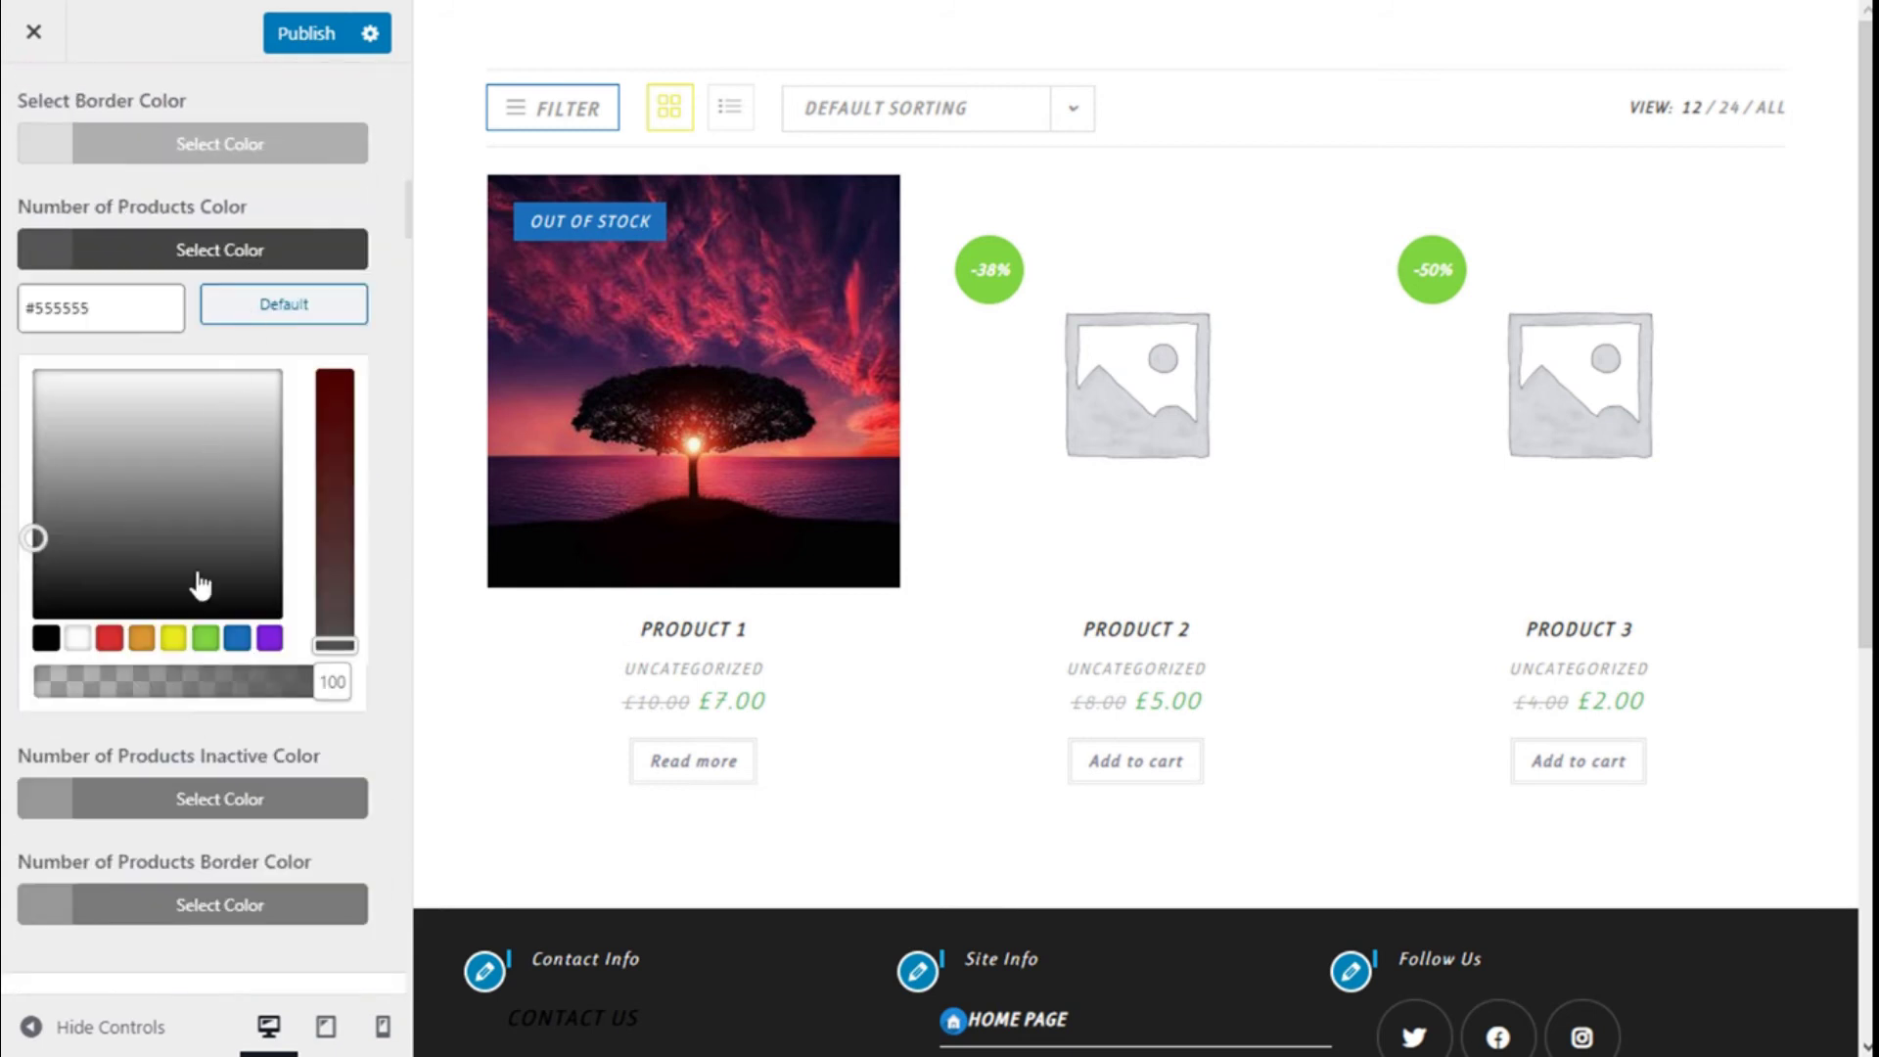
click(173, 639)
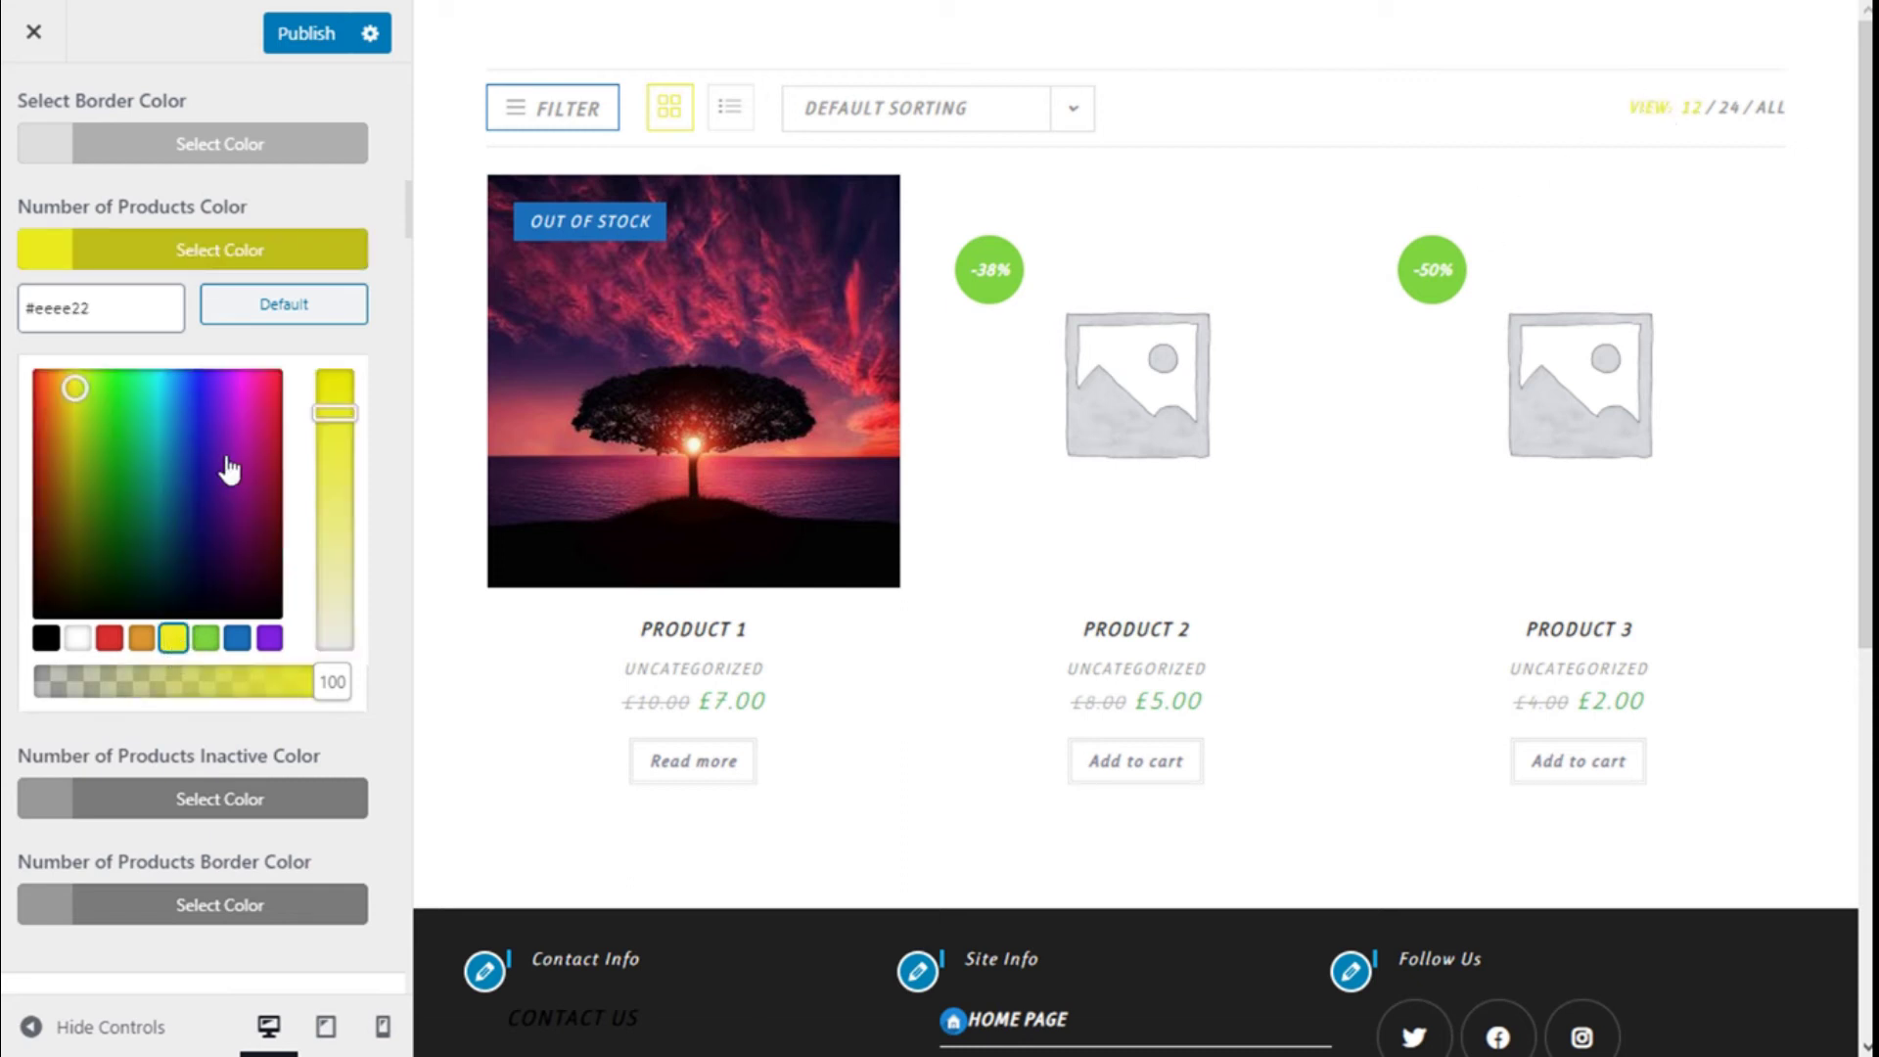
click(46, 638)
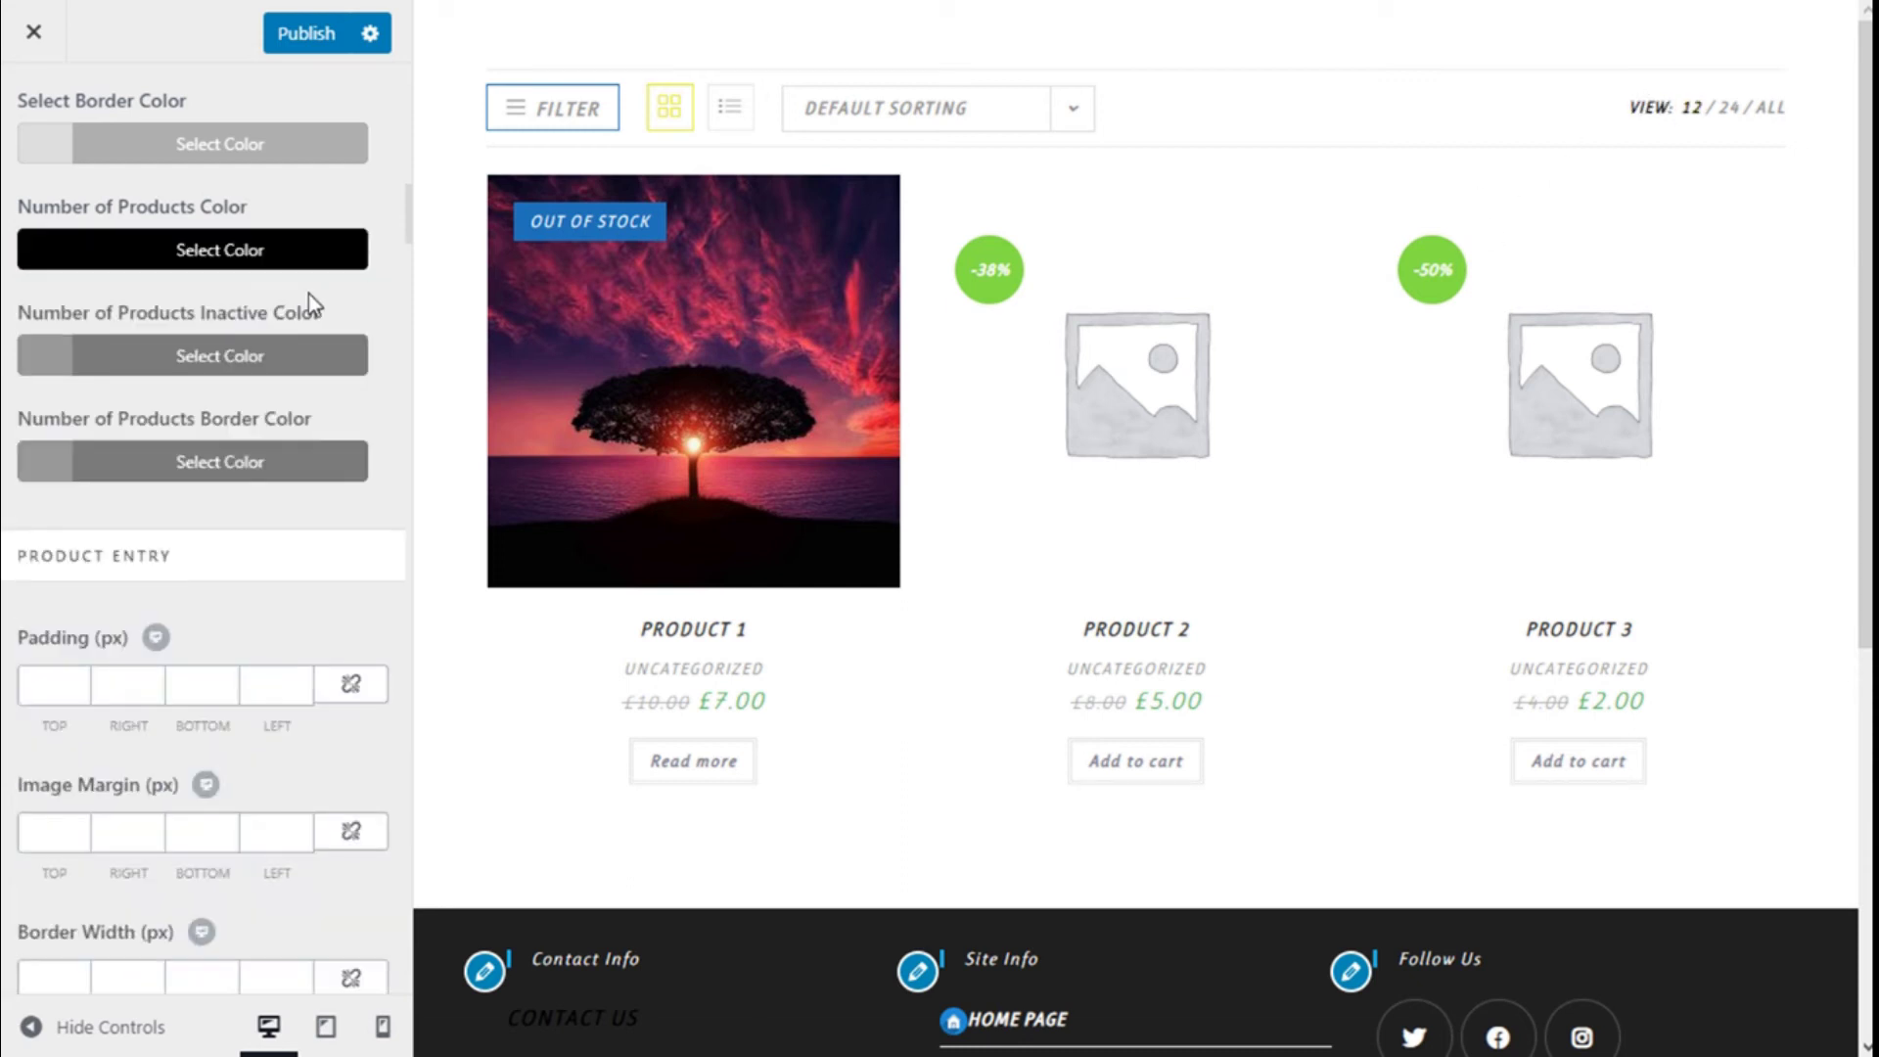
click(303, 328)
click(325, 187)
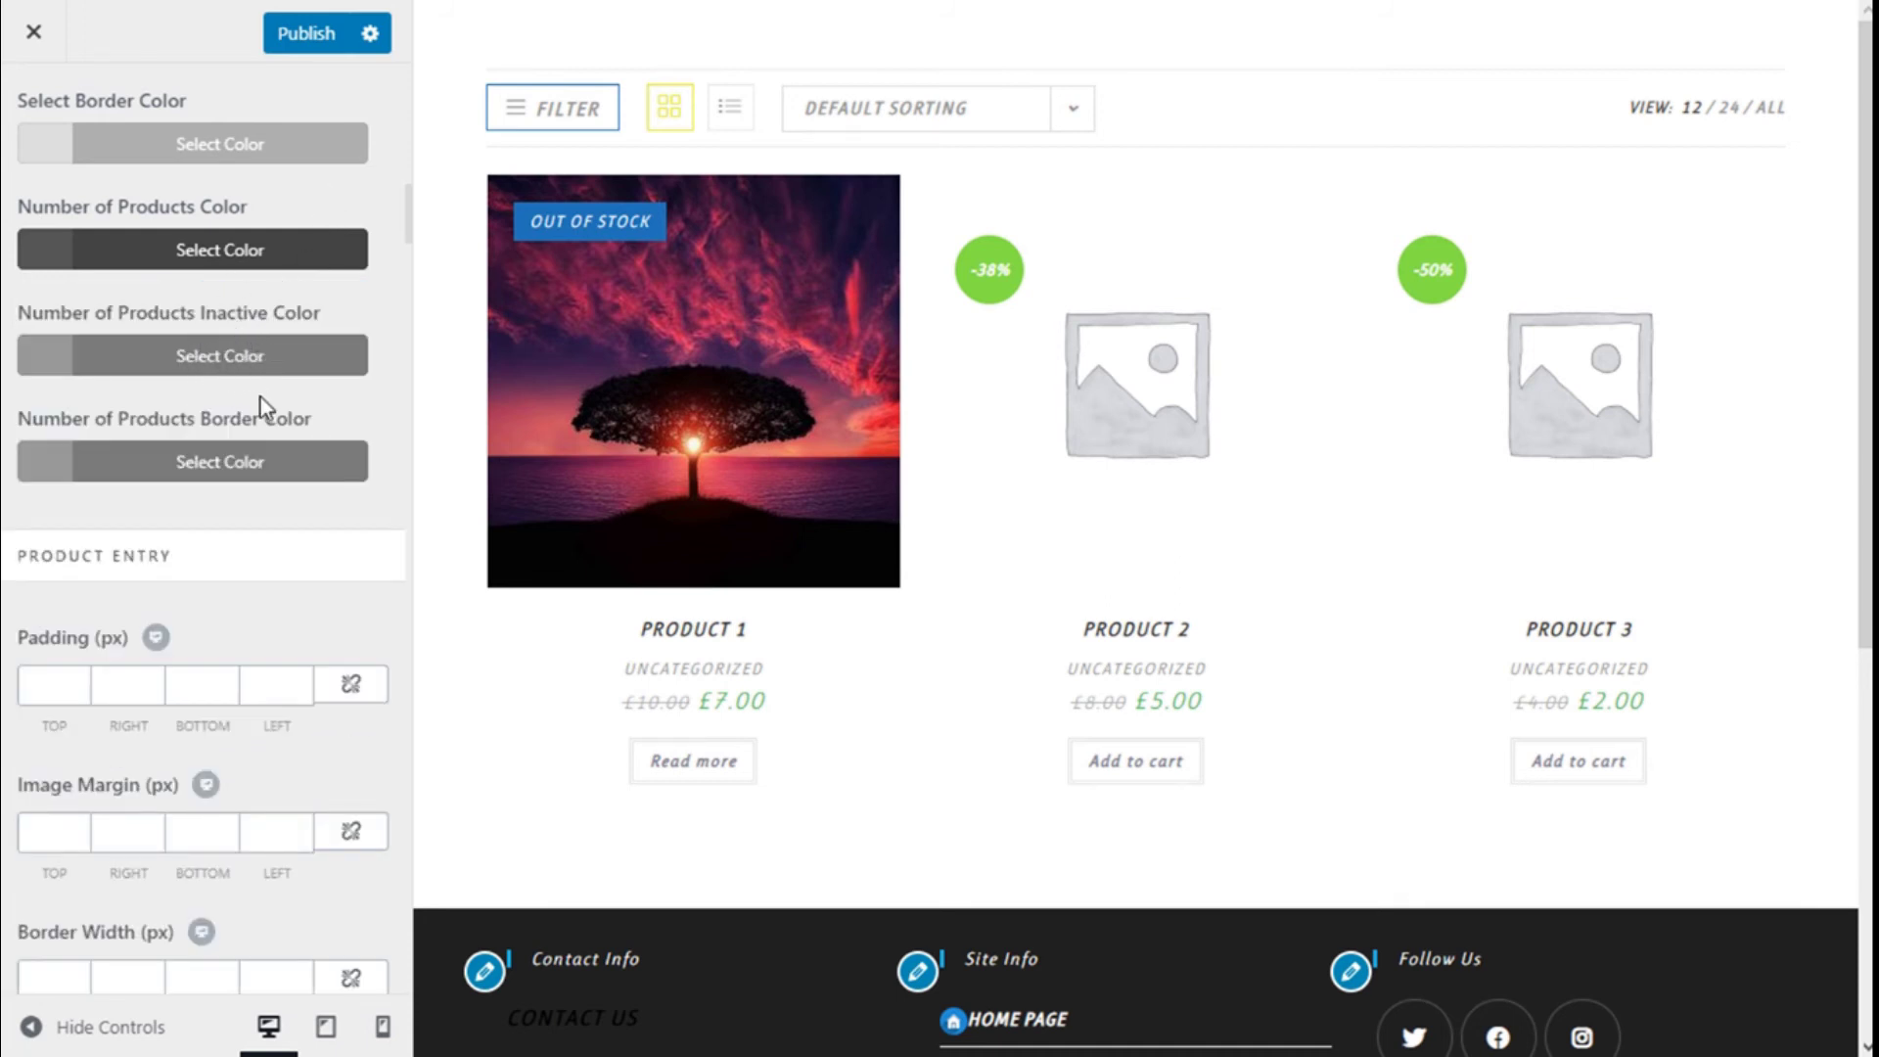
scroll(267, 428, up, 3)
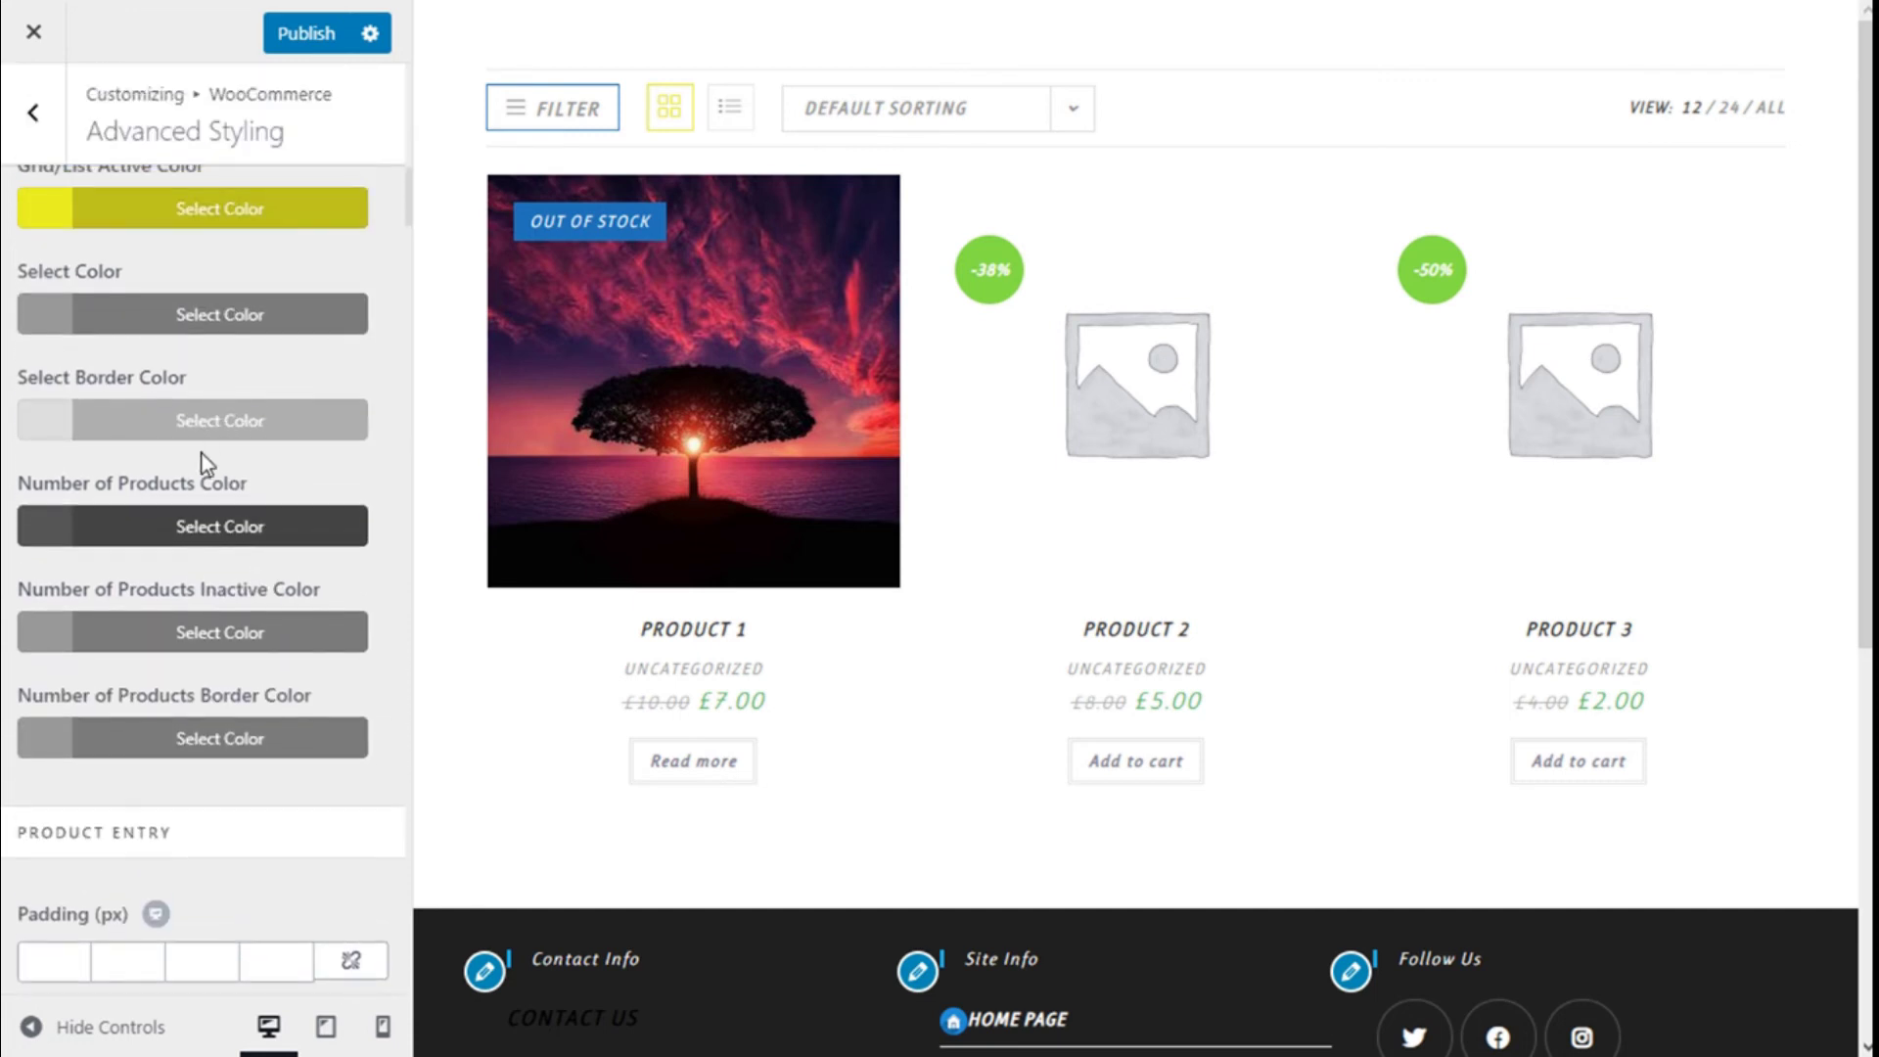
- Try blue as the product card background colour, then clear it
scroll(186, 372, up, 2)
scroll(232, 550, up, 1)
scroll(249, 372, up, 4)
scroll(252, 407, up, 4)
scroll(252, 407, down, 7)
scroll(245, 372, up, 1)
scroll(236, 337, down, 7)
scroll(235, 340, down, 4)
scroll(239, 344, up, 10)
scroll(92, 293, down, 8)
scroll(136, 313, down, 1)
scroll(134, 328, up, 4)
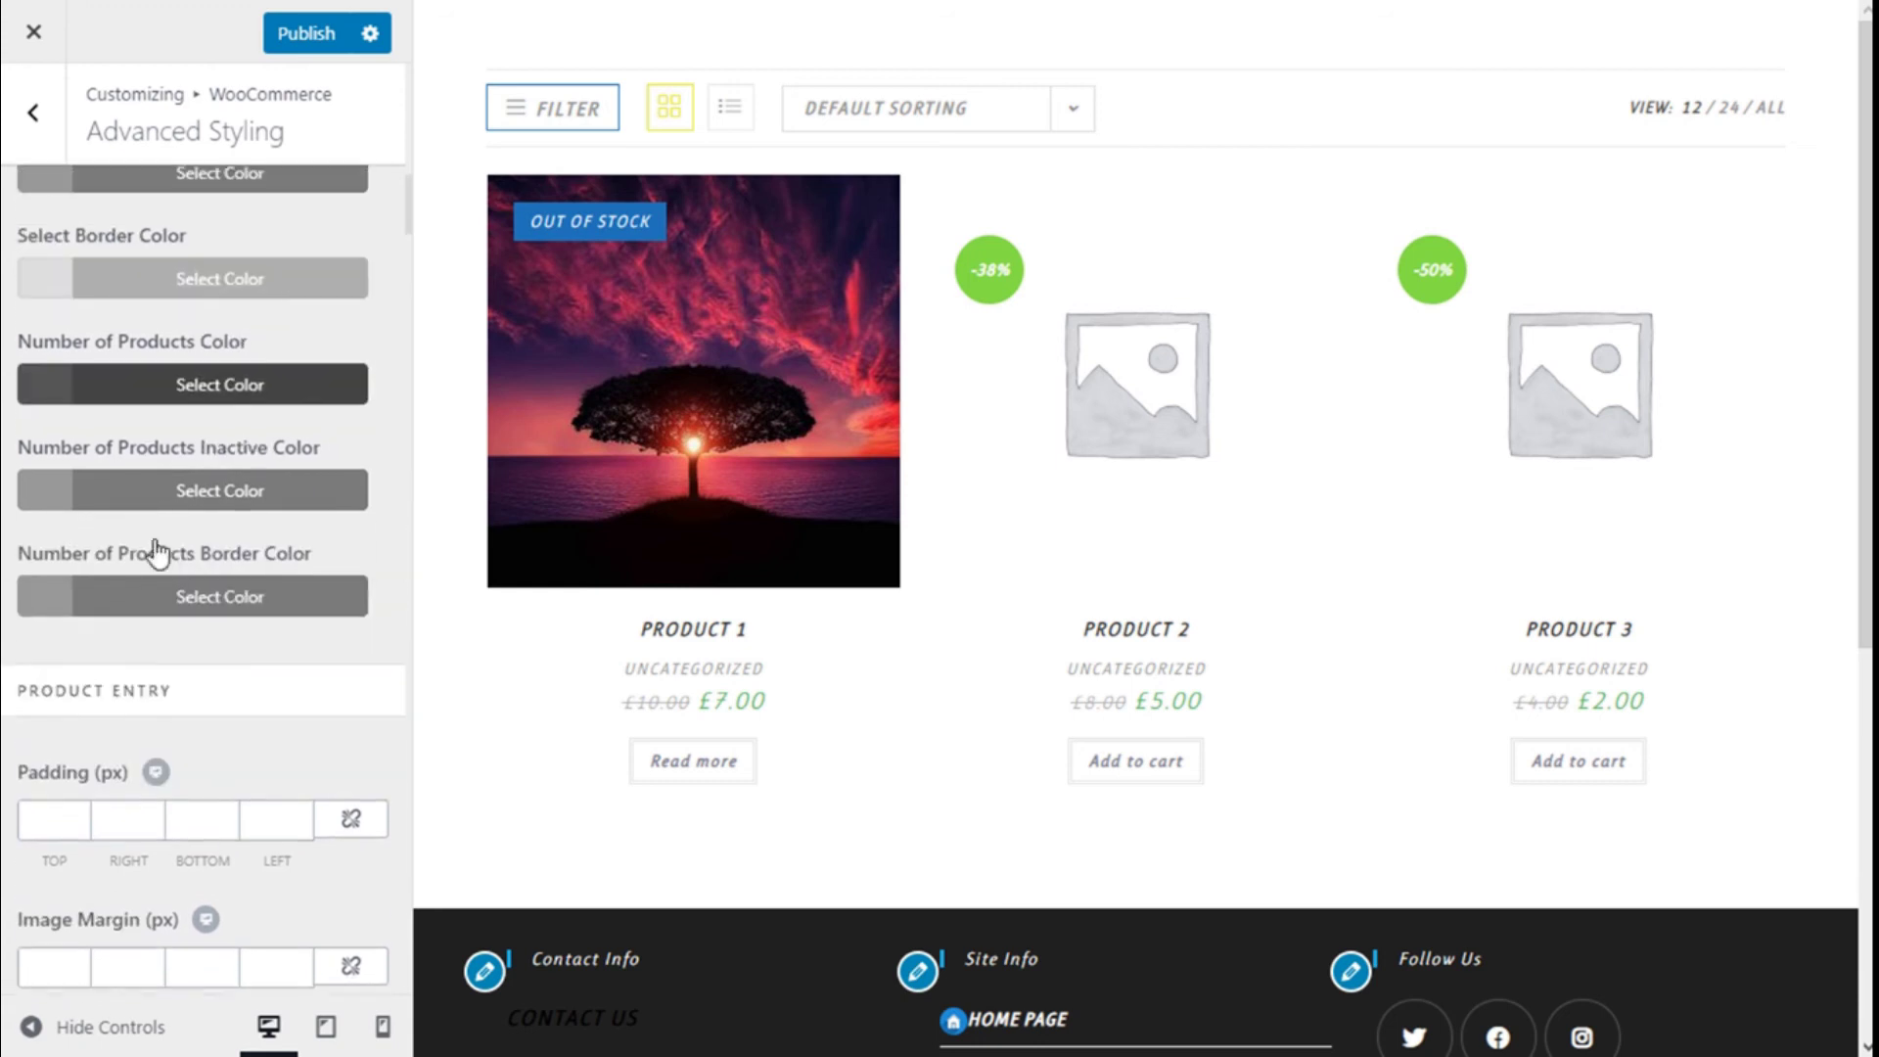
scroll(165, 529, down, 4)
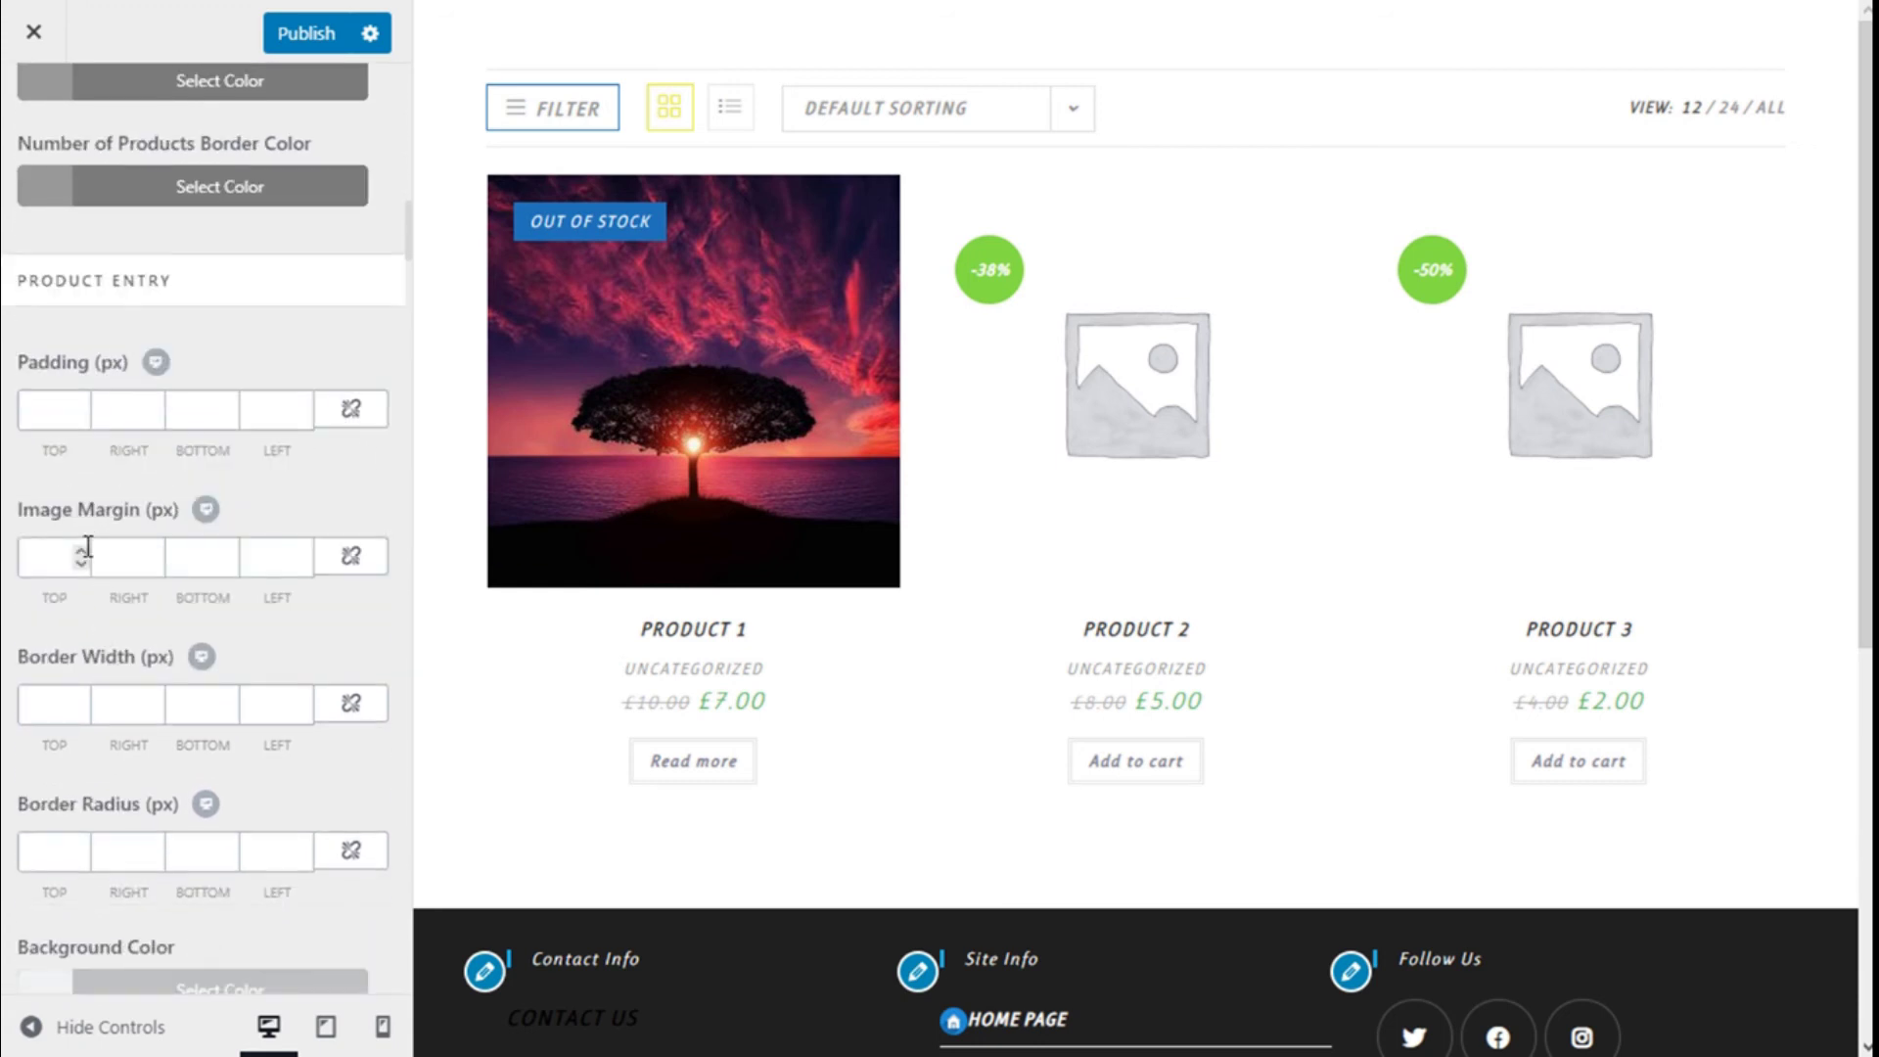
scroll(87, 548, down, 3)
scroll(127, 470, down, 1)
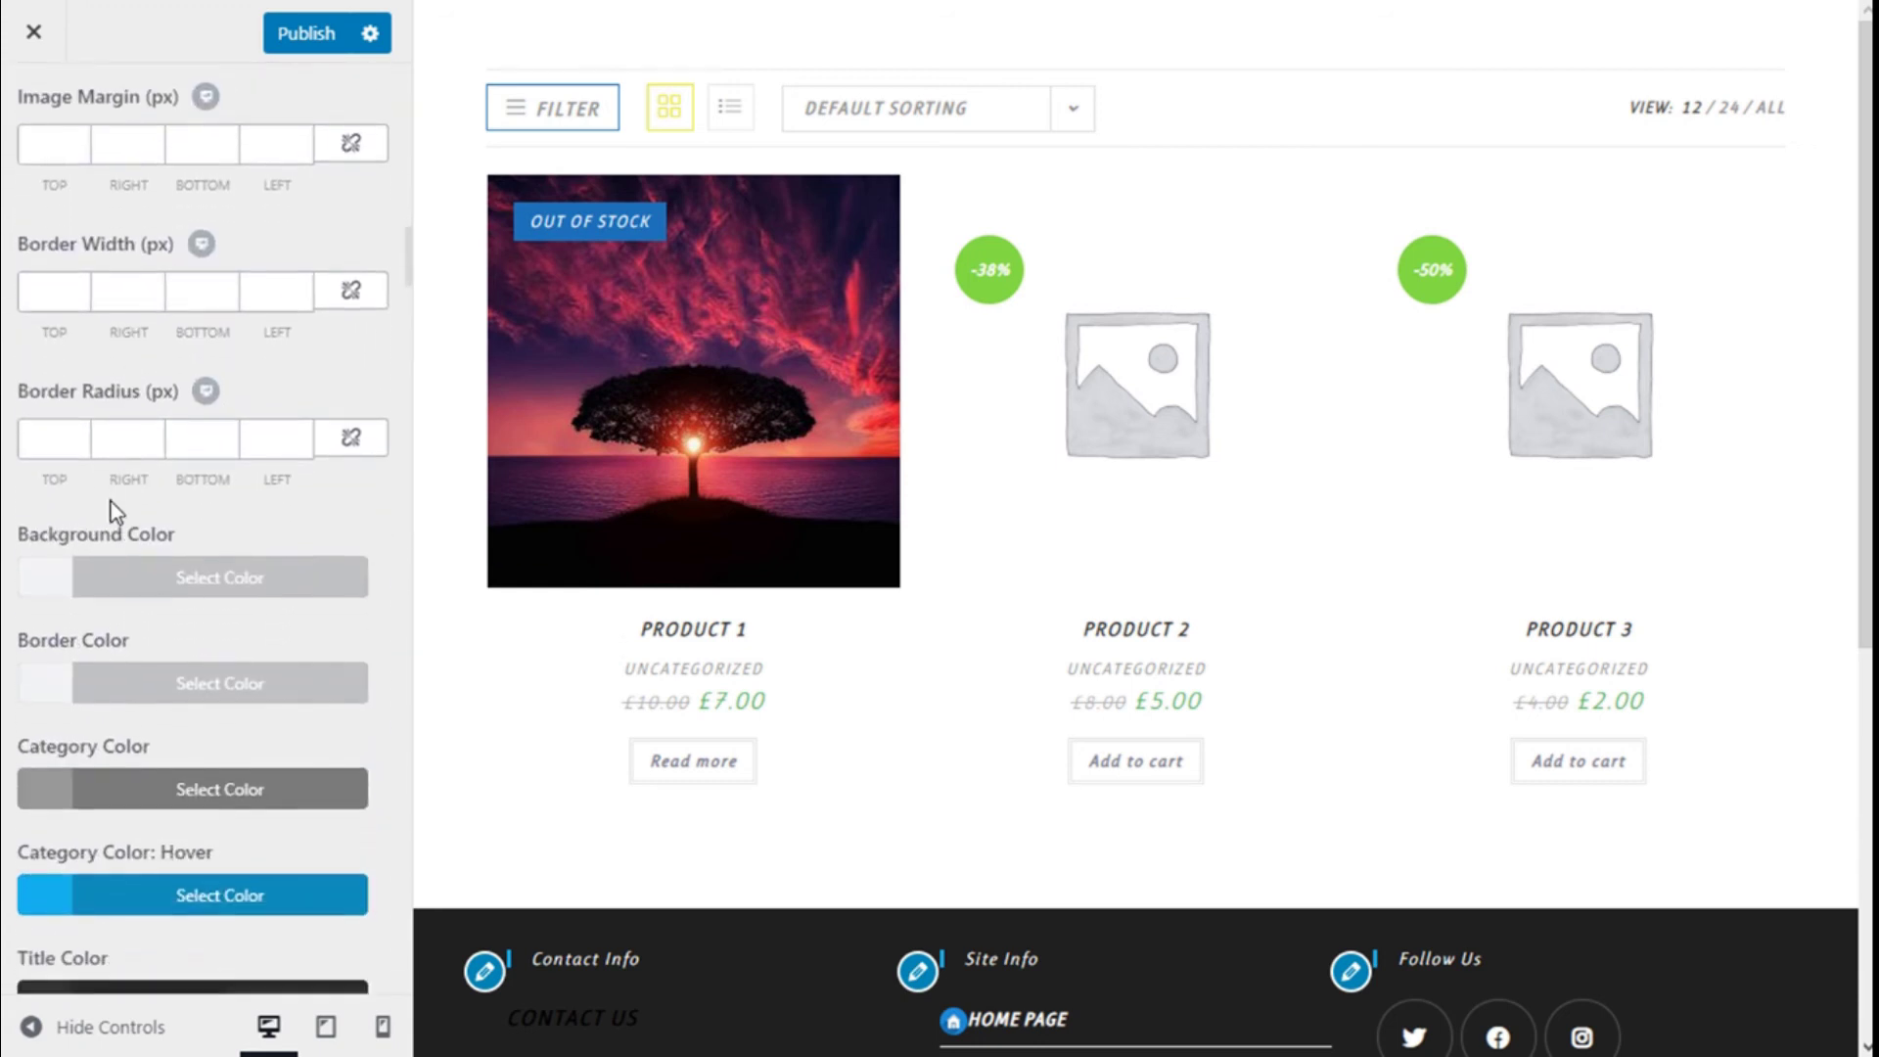
scroll(76, 460, up, 1)
scroll(76, 462, down, 4)
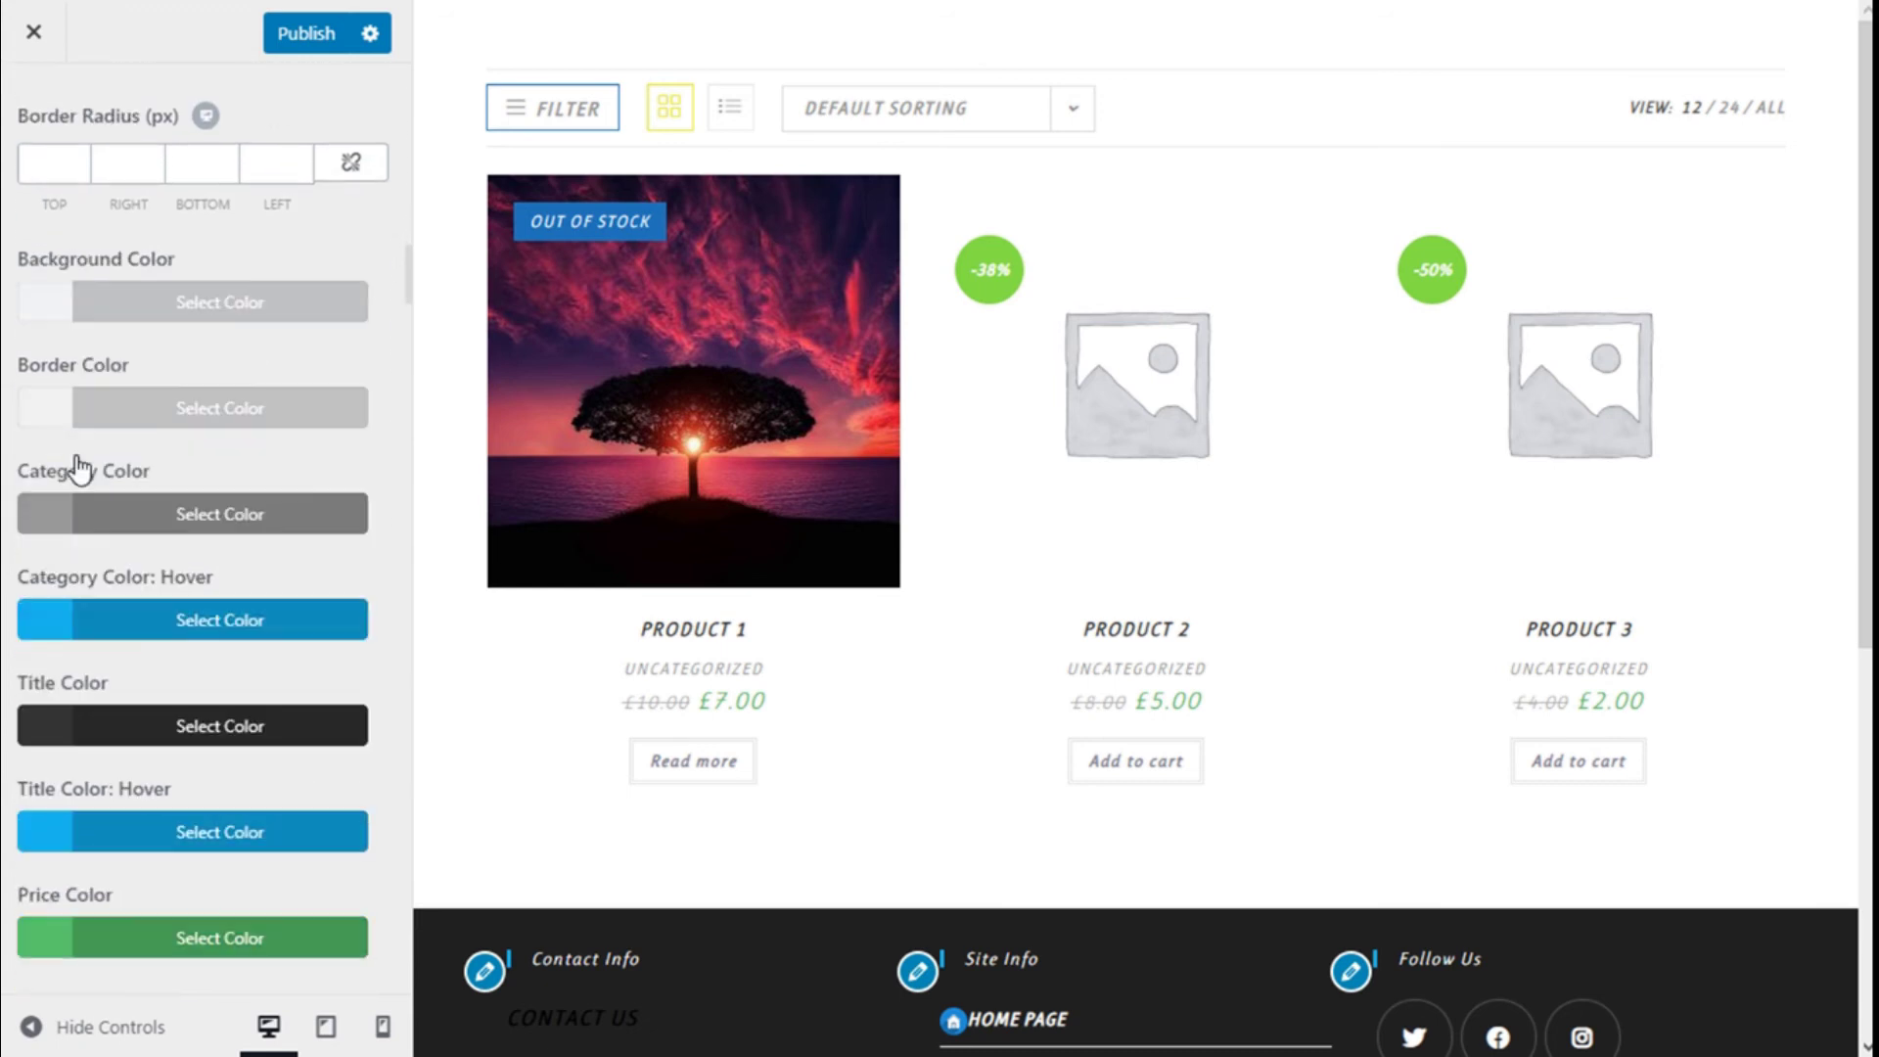
click(147, 305)
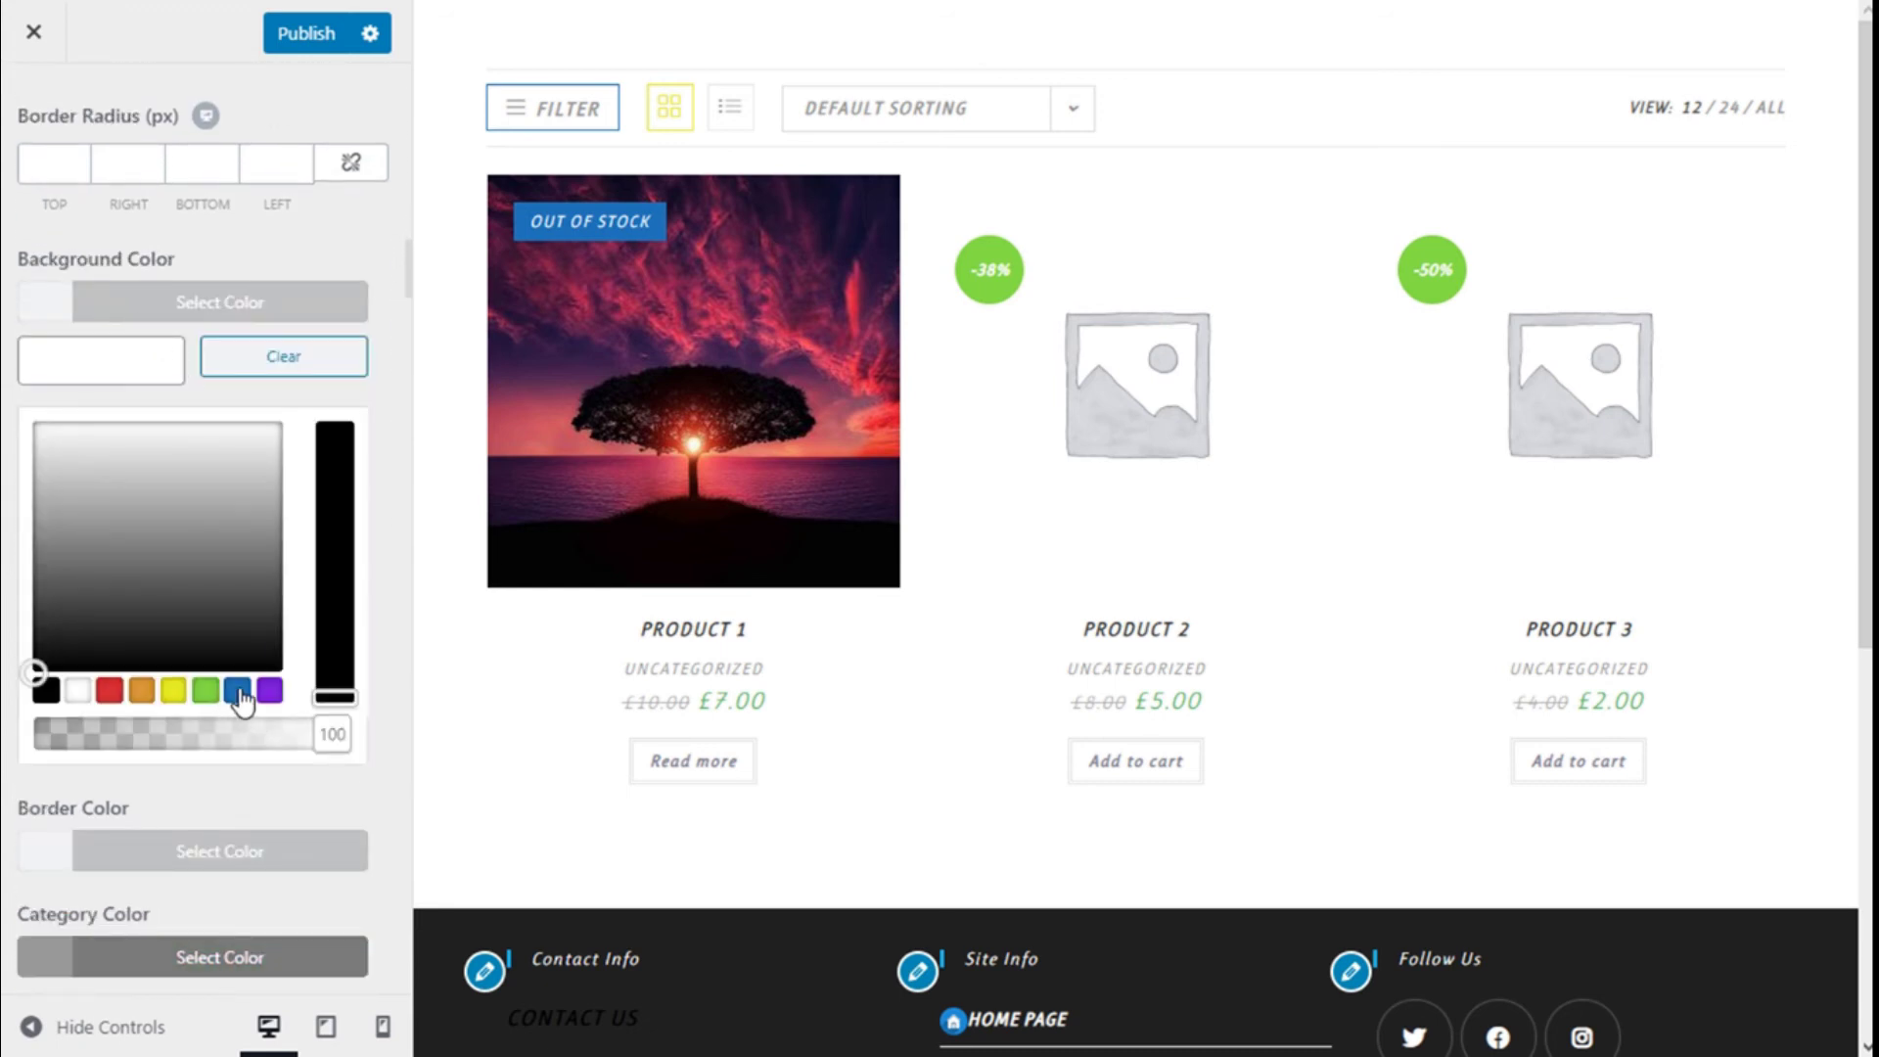
click(239, 692)
click(311, 354)
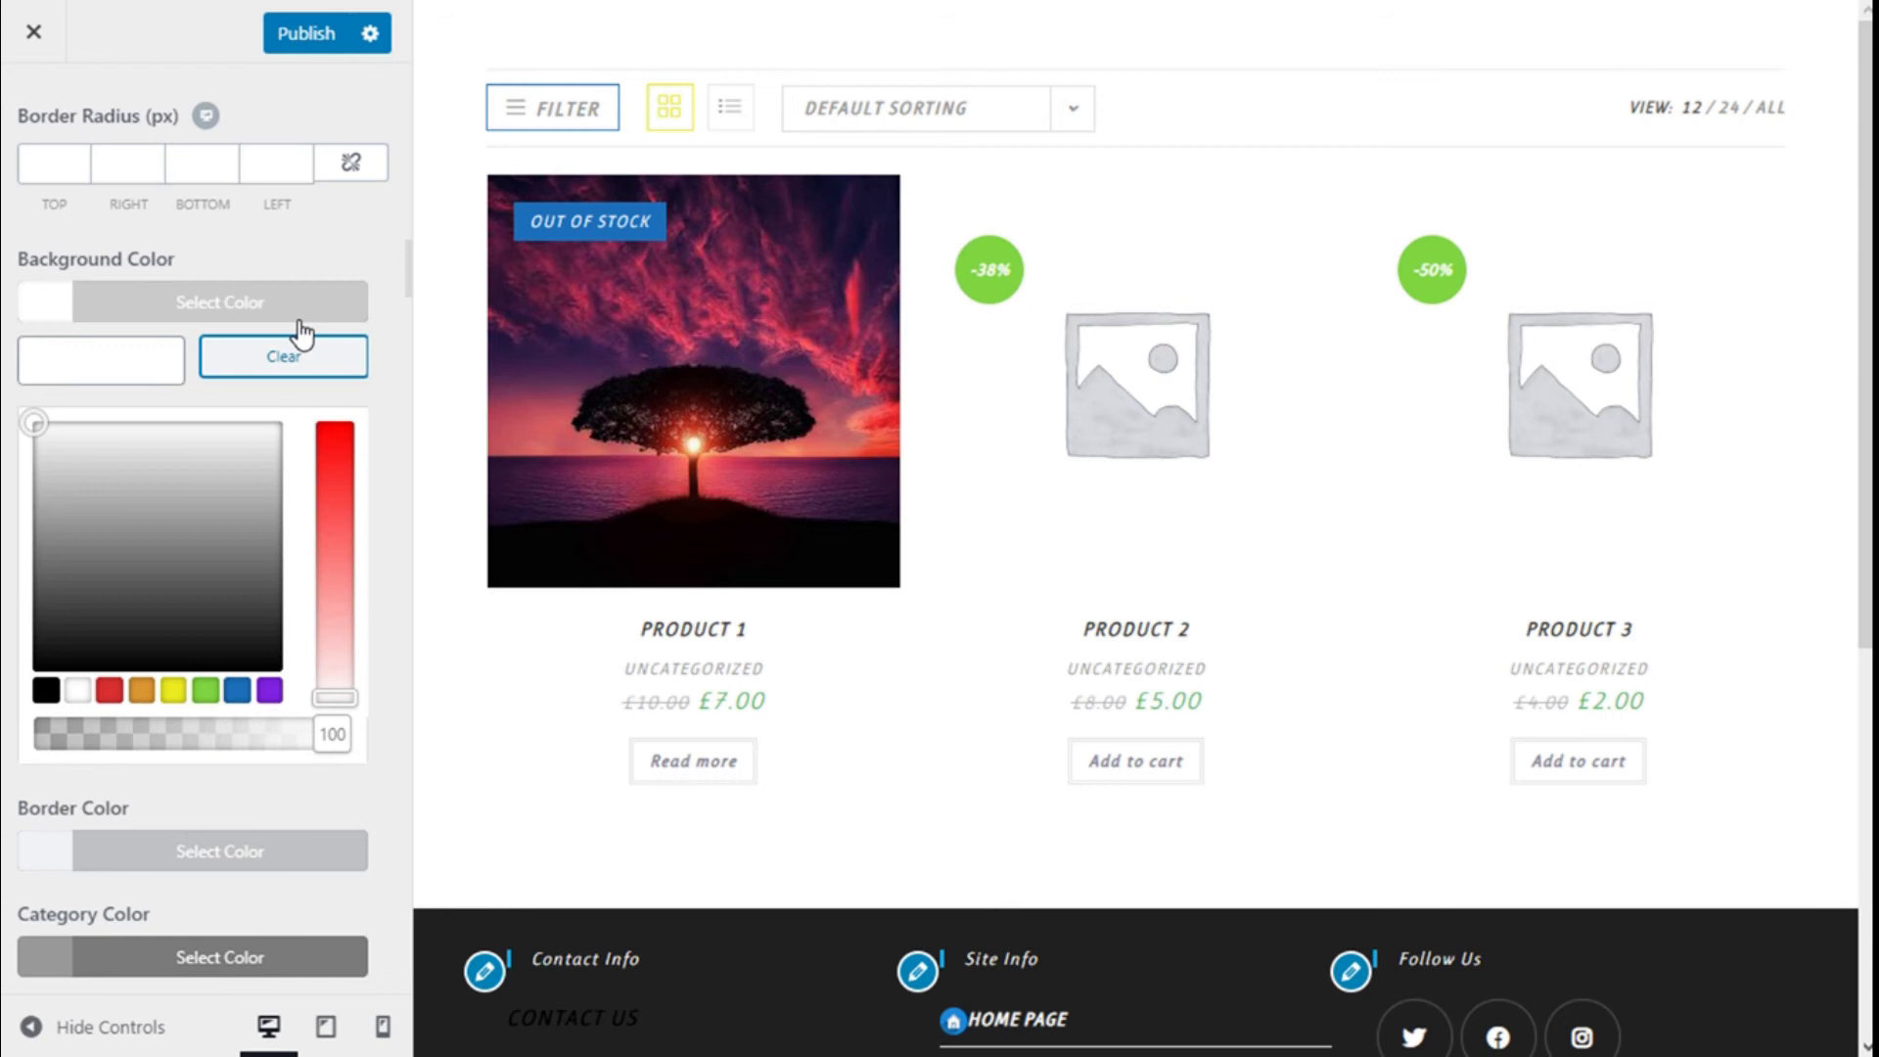
click(290, 312)
- Try blue as the product card border colour, then clear it
click(257, 416)
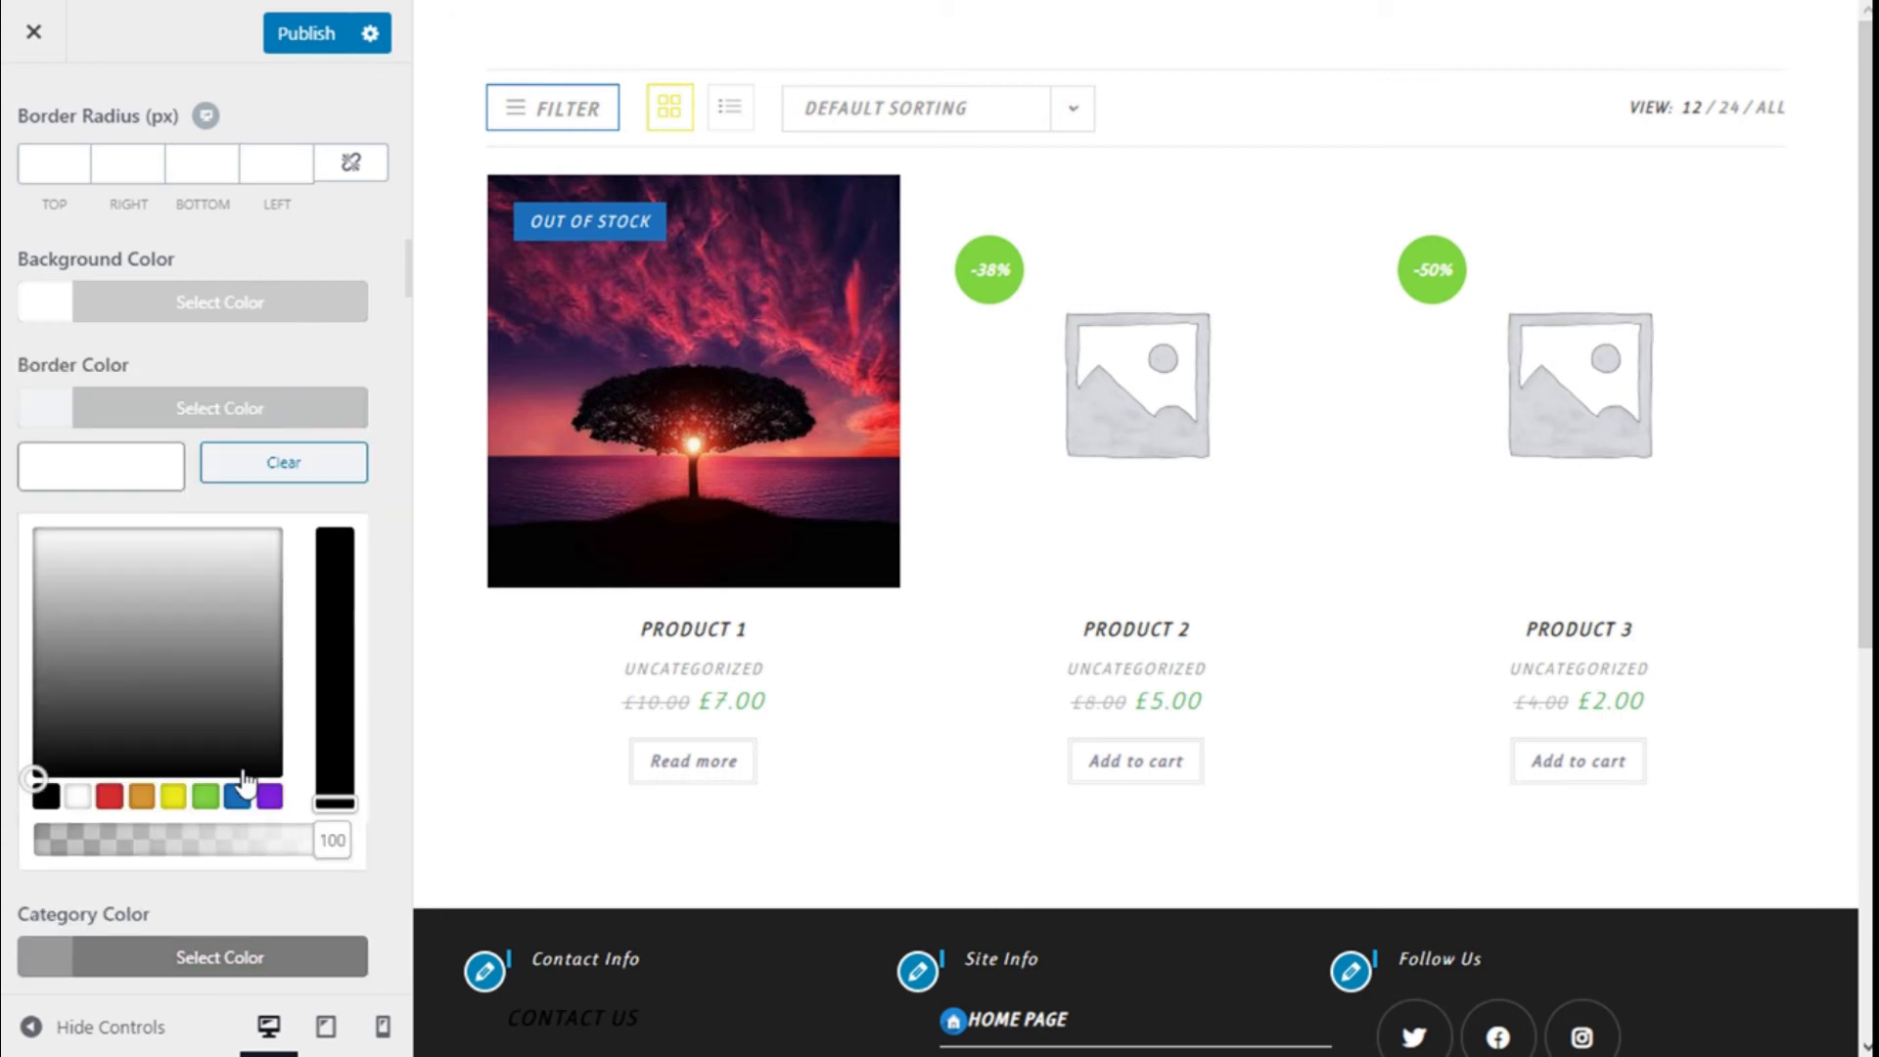
click(239, 795)
click(260, 472)
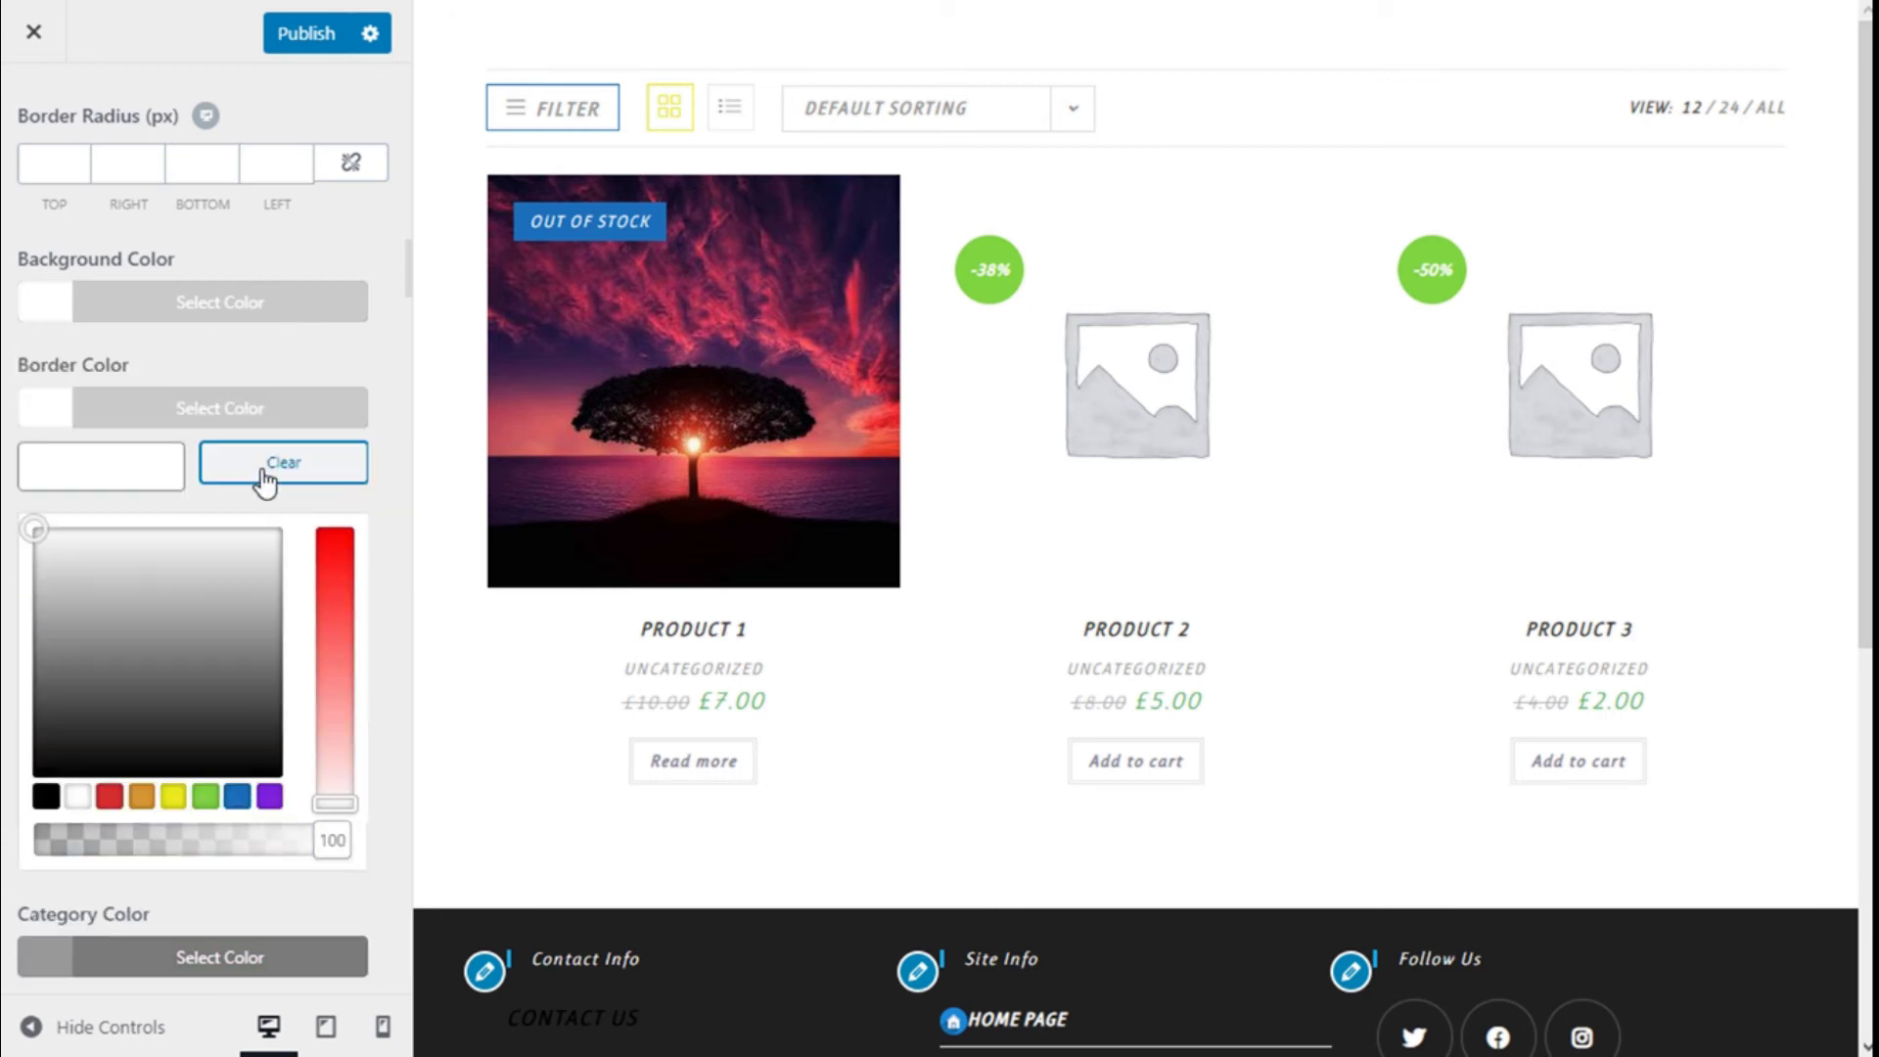
click(255, 420)
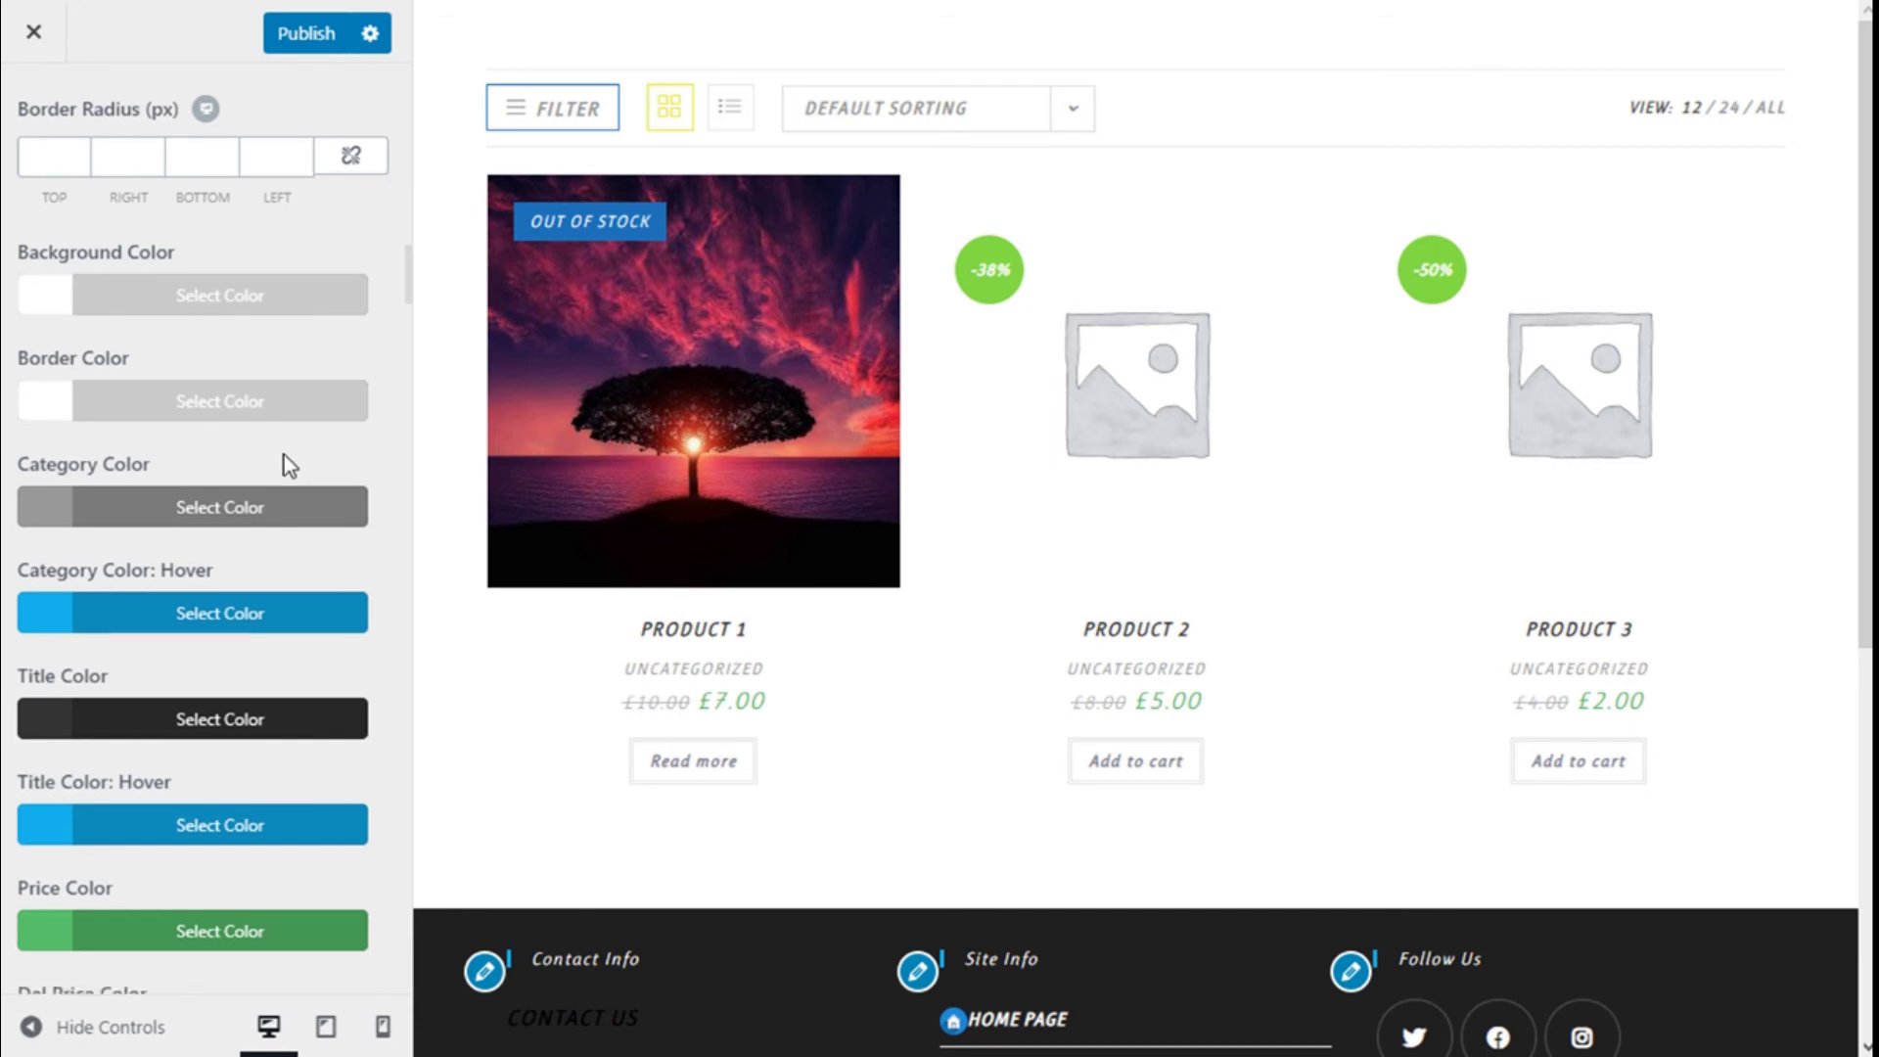
- Set the product Category Color to blue #1e73be
scroll(284, 458, down, 2)
click(251, 374)
click(237, 764)
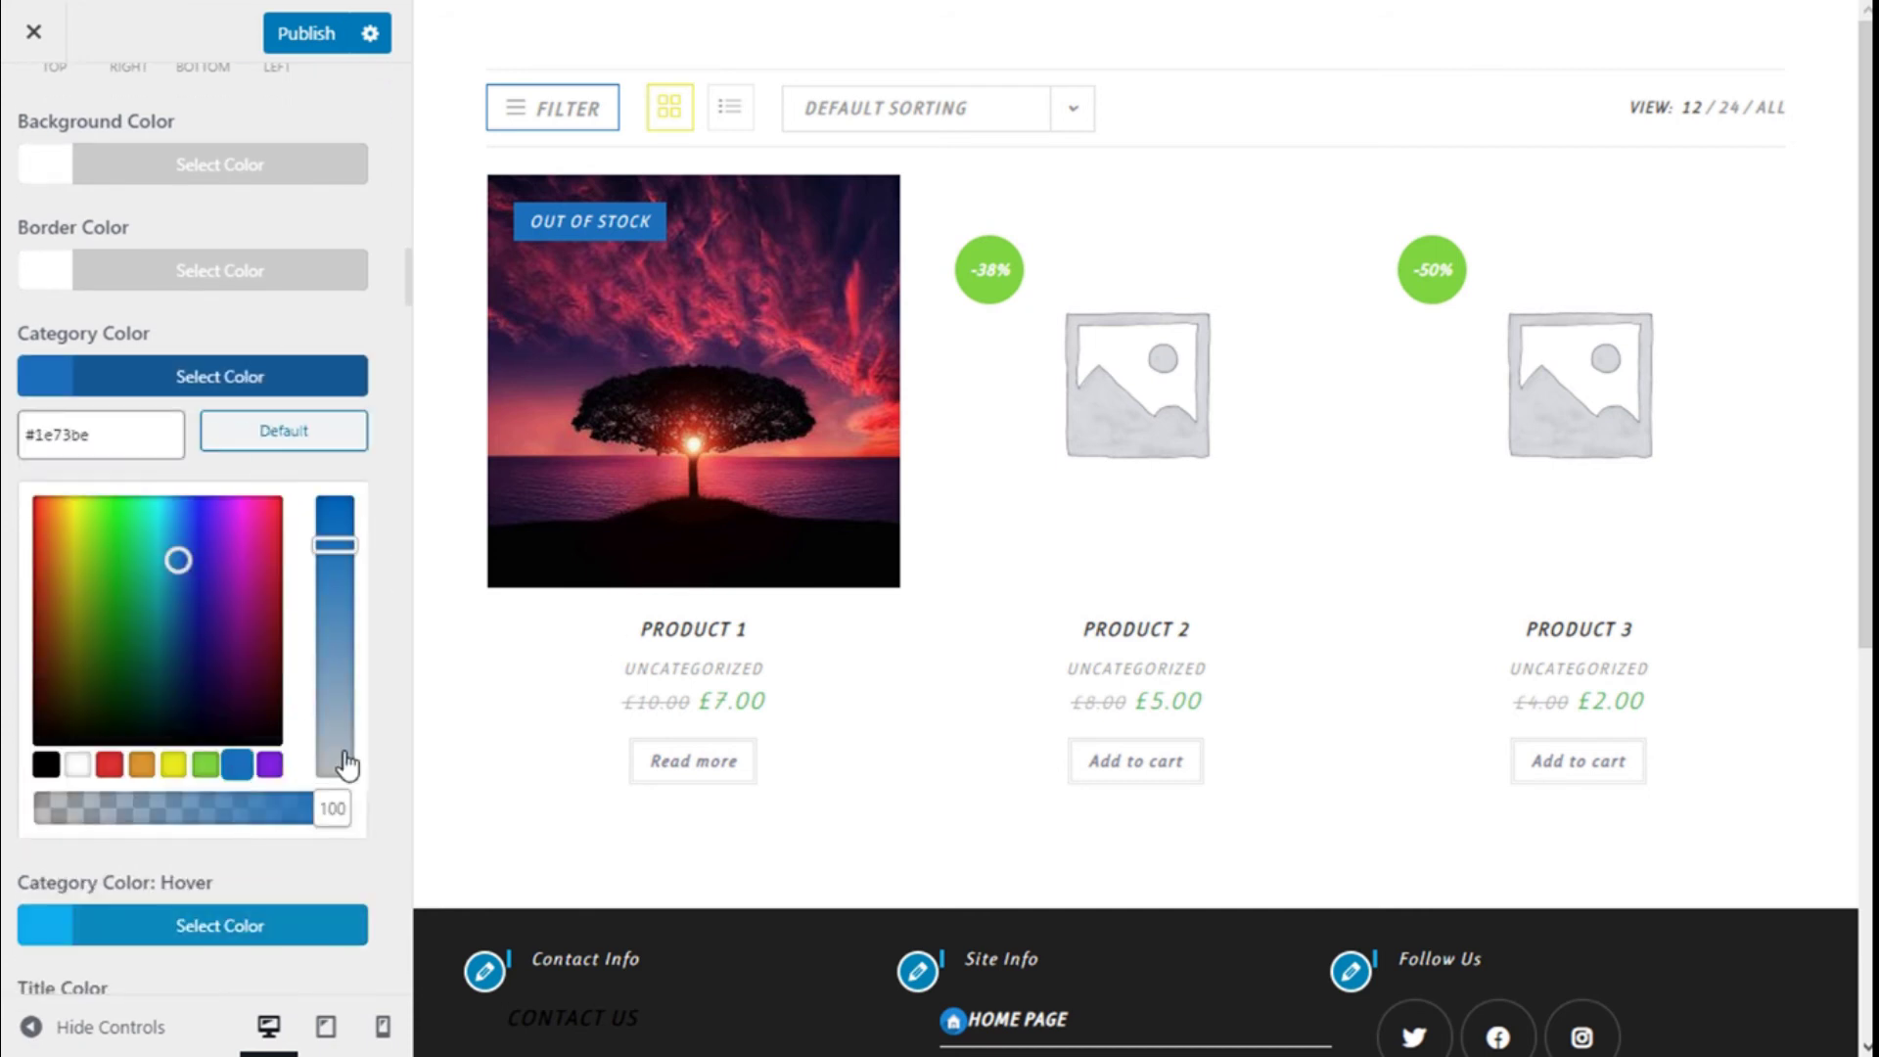
click(316, 386)
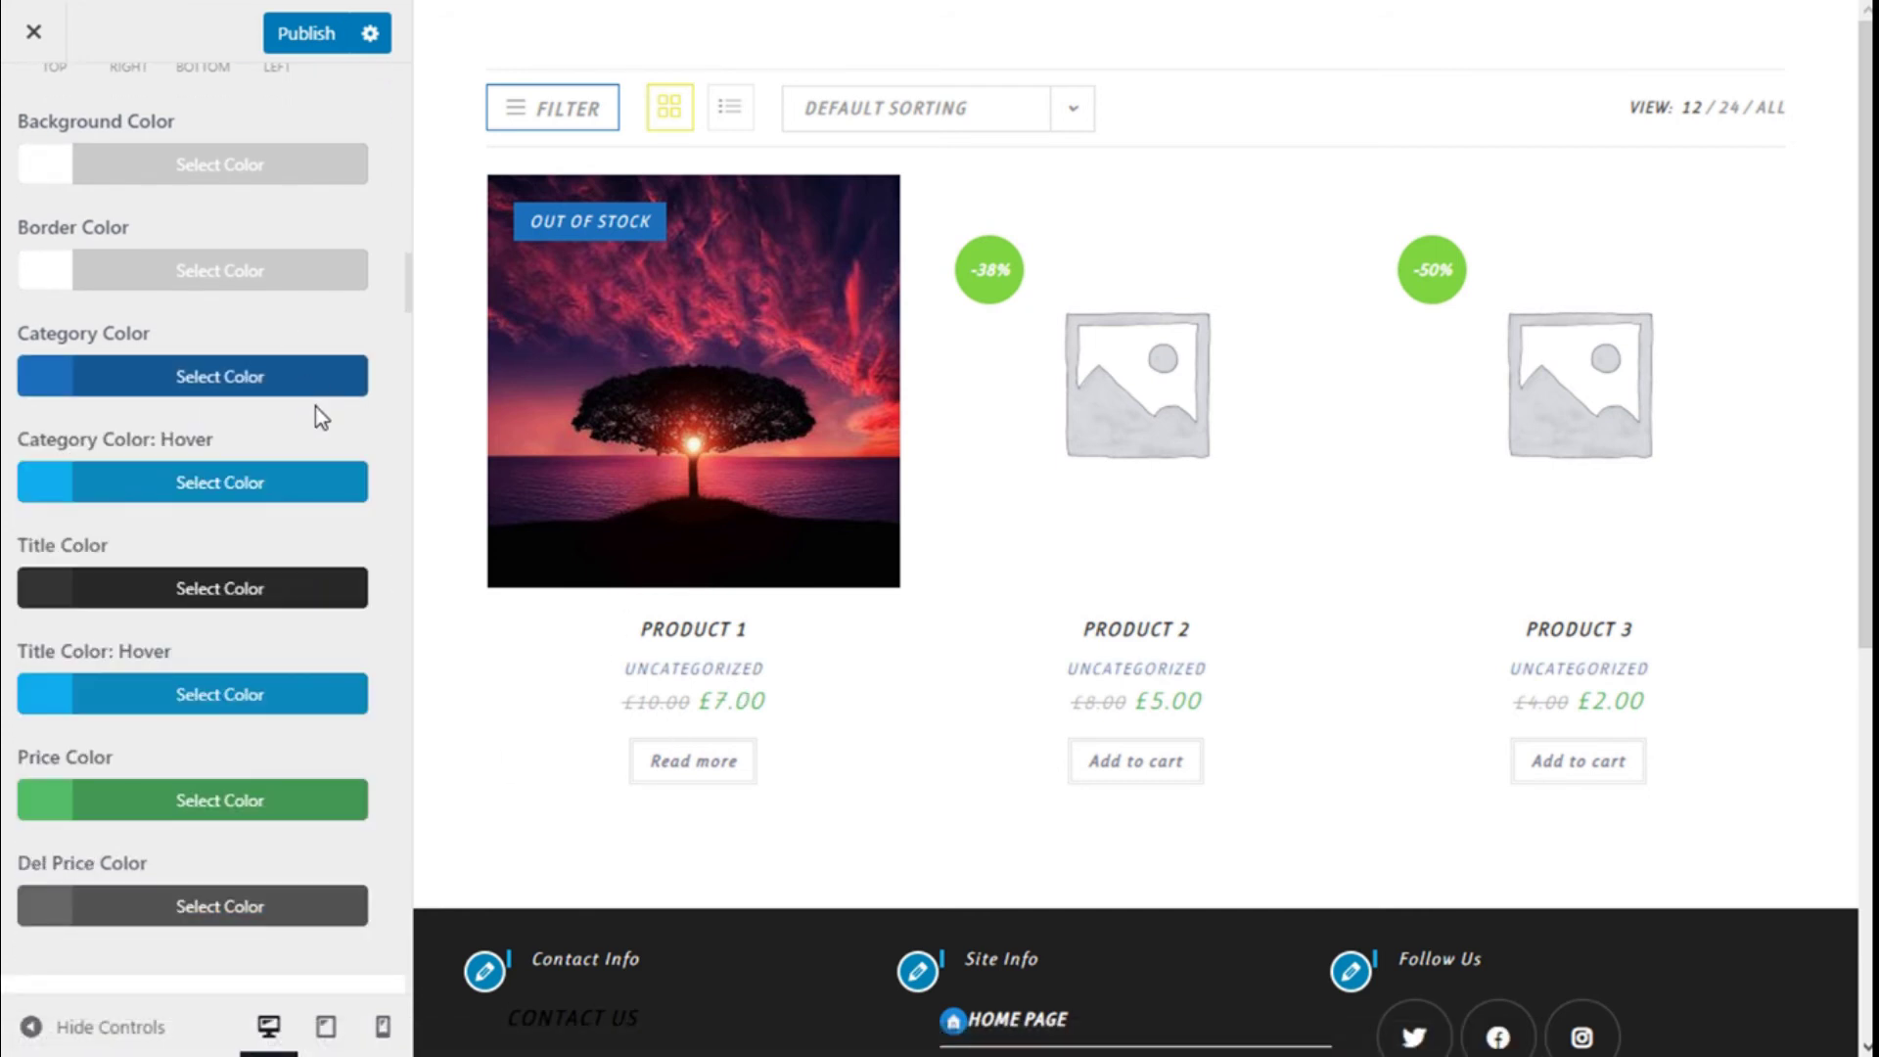
scroll(315, 407, down, 3)
scroll(315, 407, up, 3)
scroll(318, 419, up, 3)
scroll(318, 419, down, 3)
scroll(318, 418, up, 5)
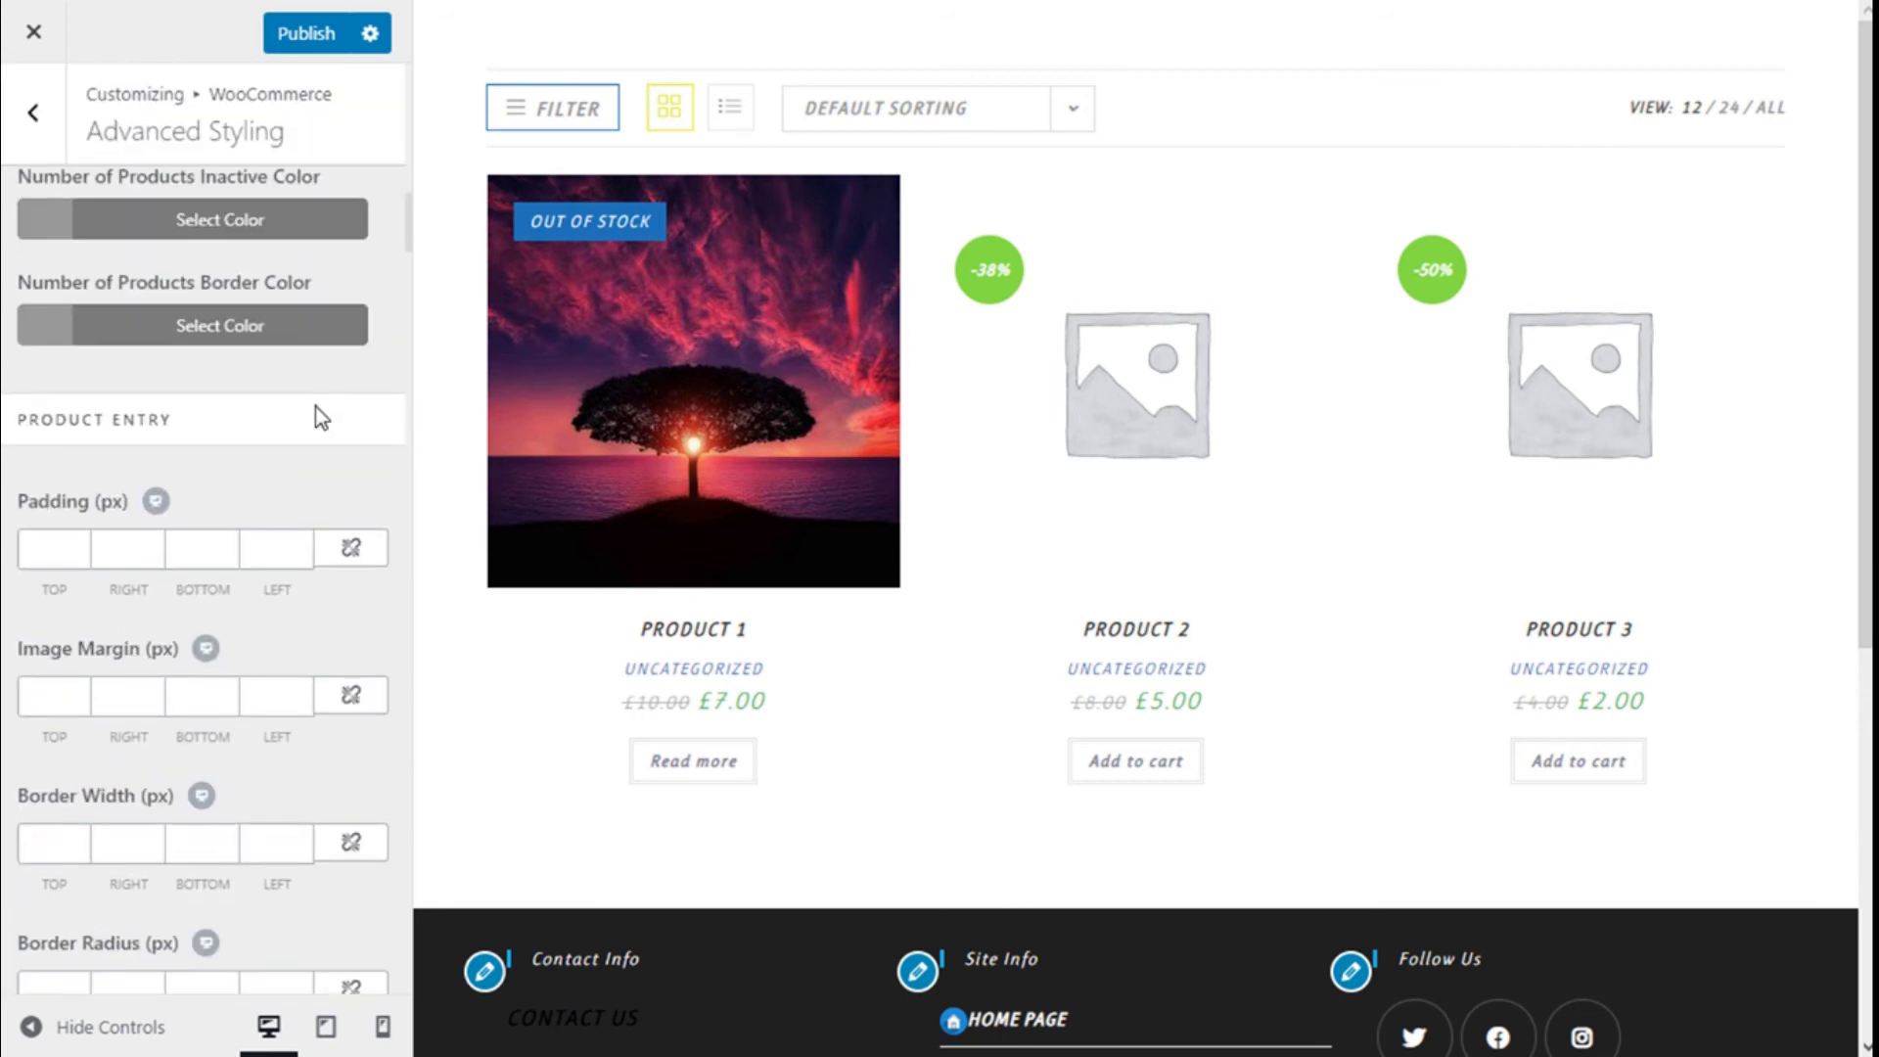
scroll(318, 419, down, 5)
- Set Price Color to red after briefly trying blue
scroll(317, 413, down, 3)
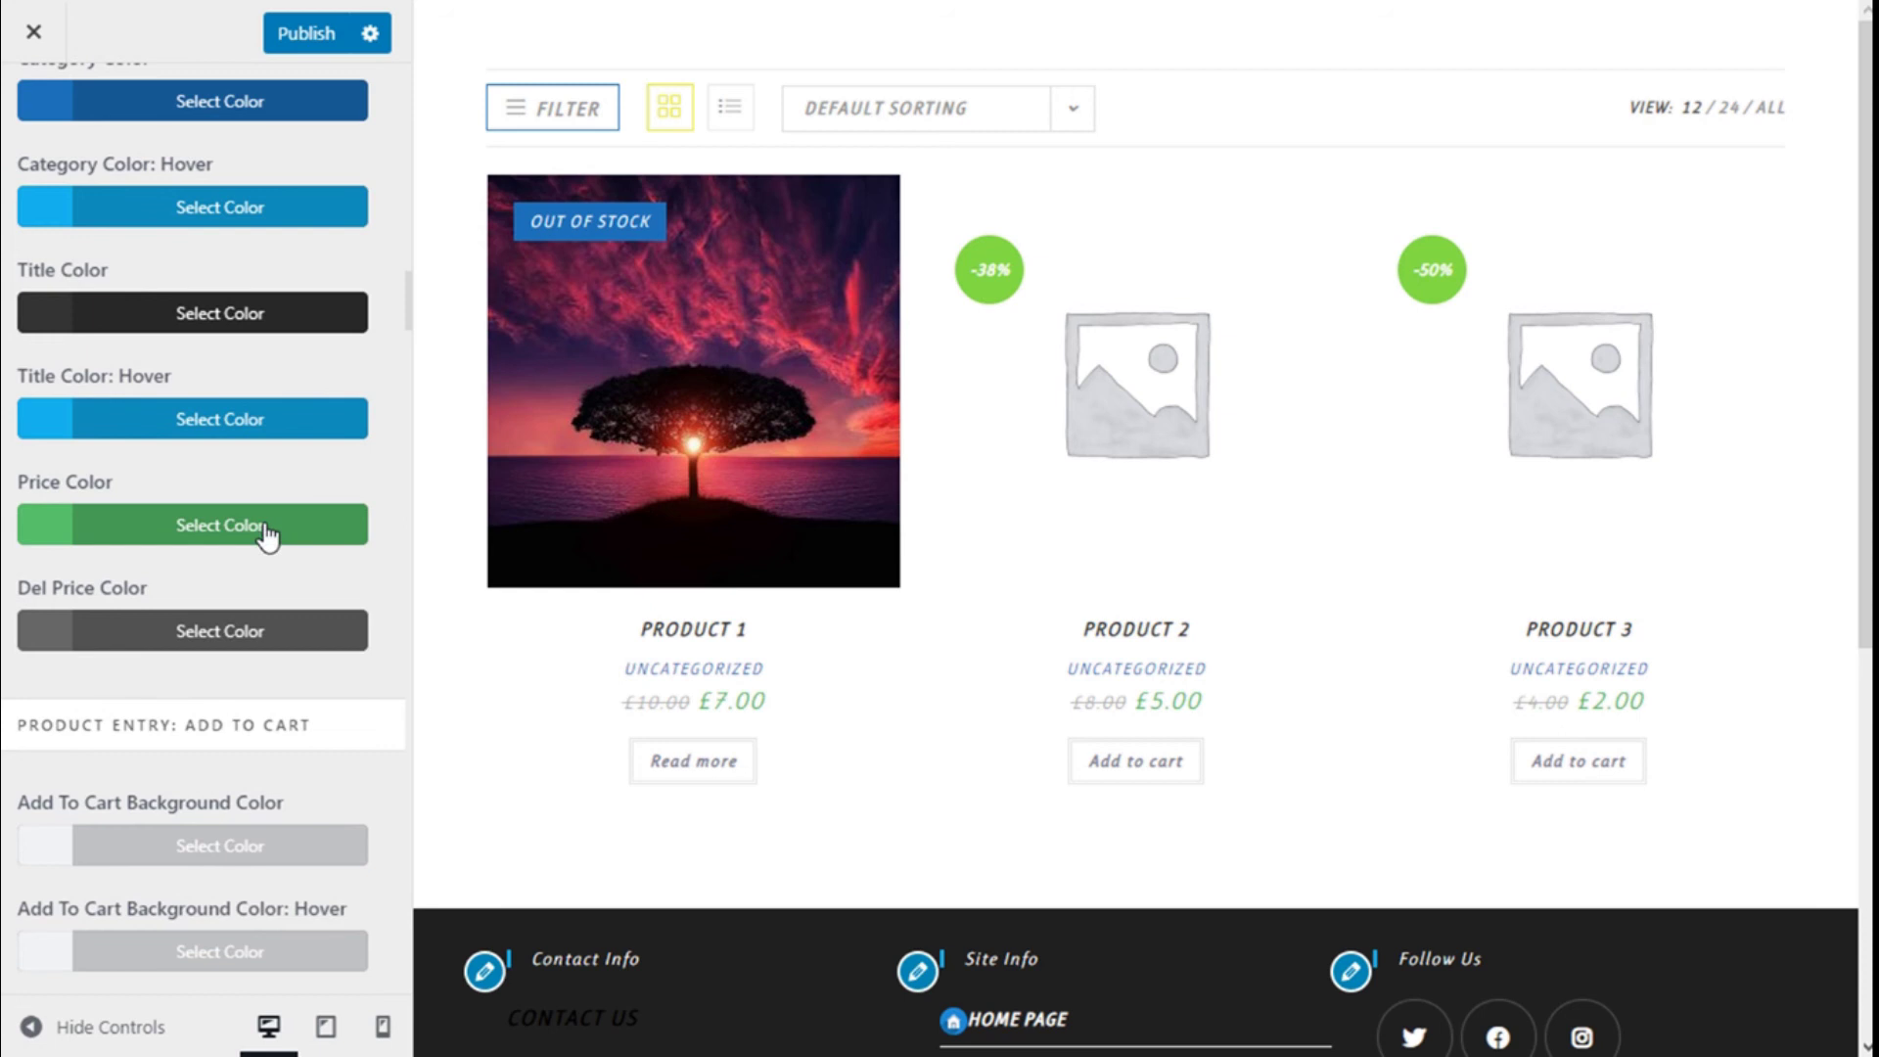
scroll(196, 332, up, 3)
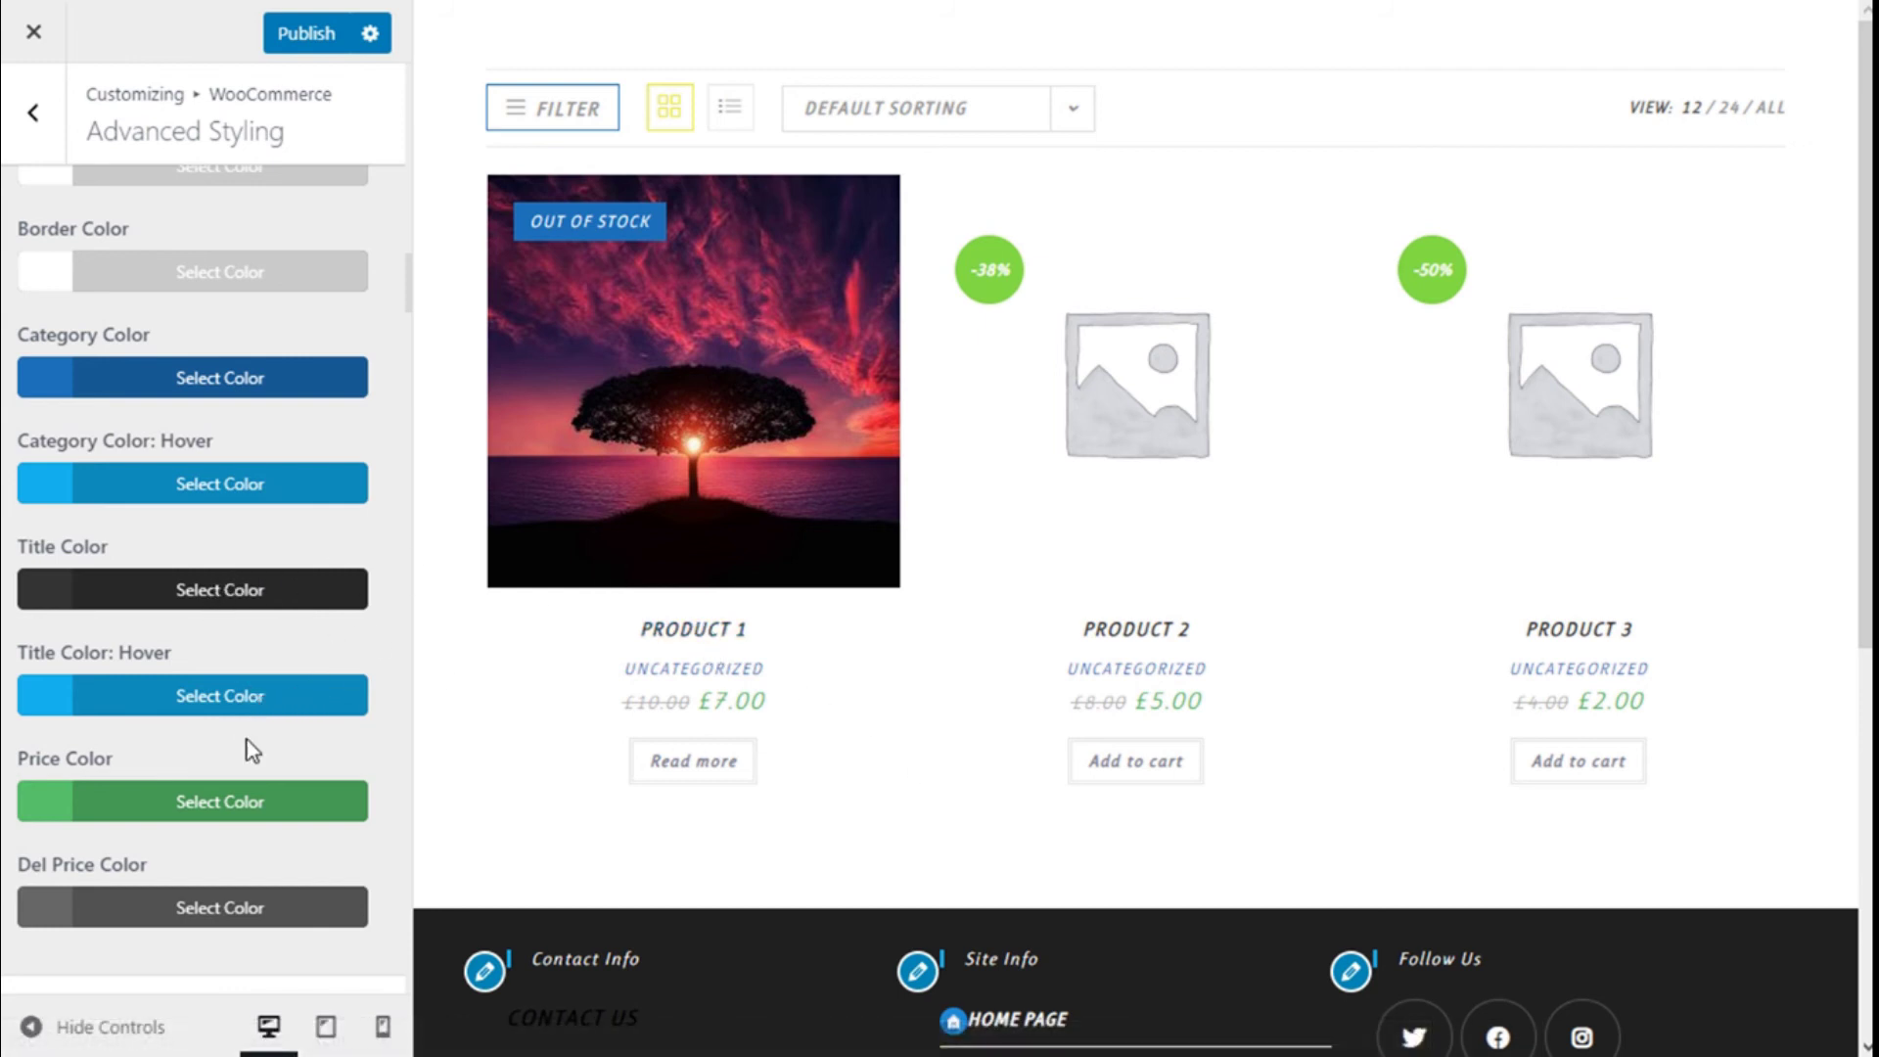
click(233, 812)
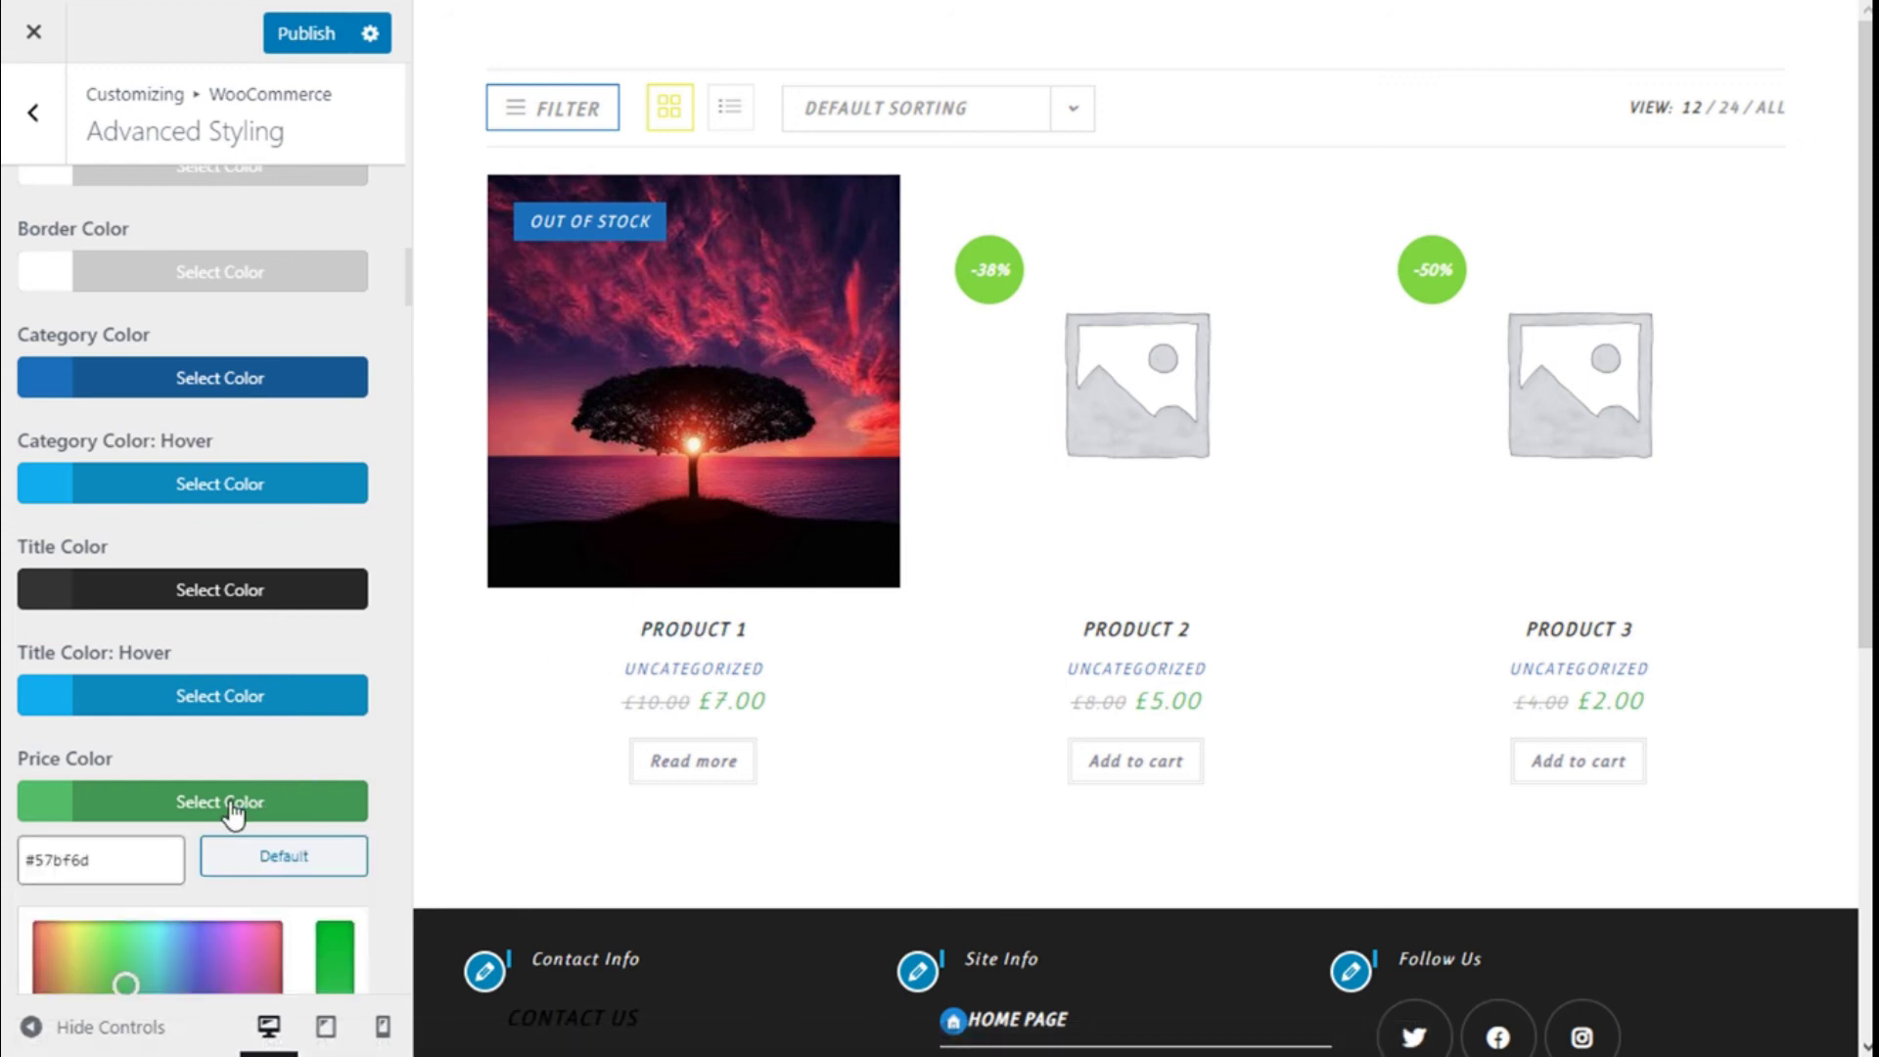
scroll(245, 861, down, 4)
click(237, 777)
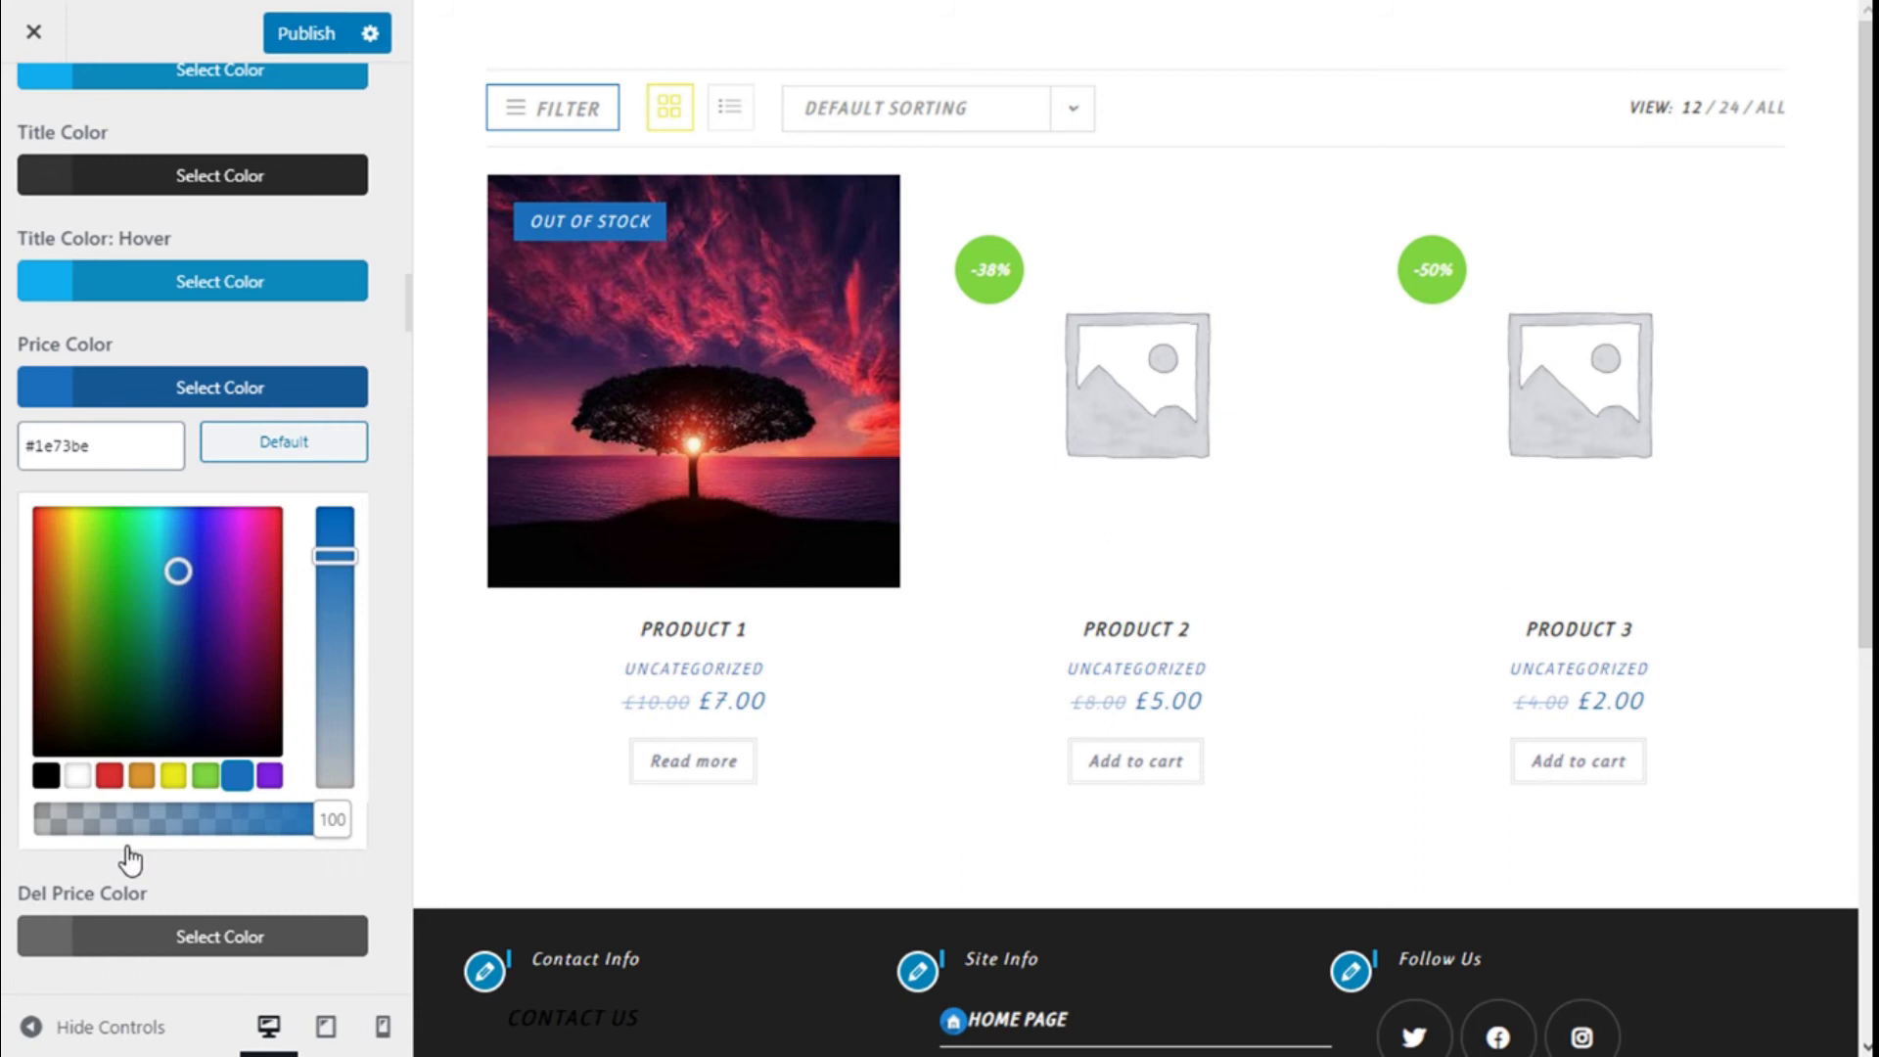
click(112, 777)
click(224, 392)
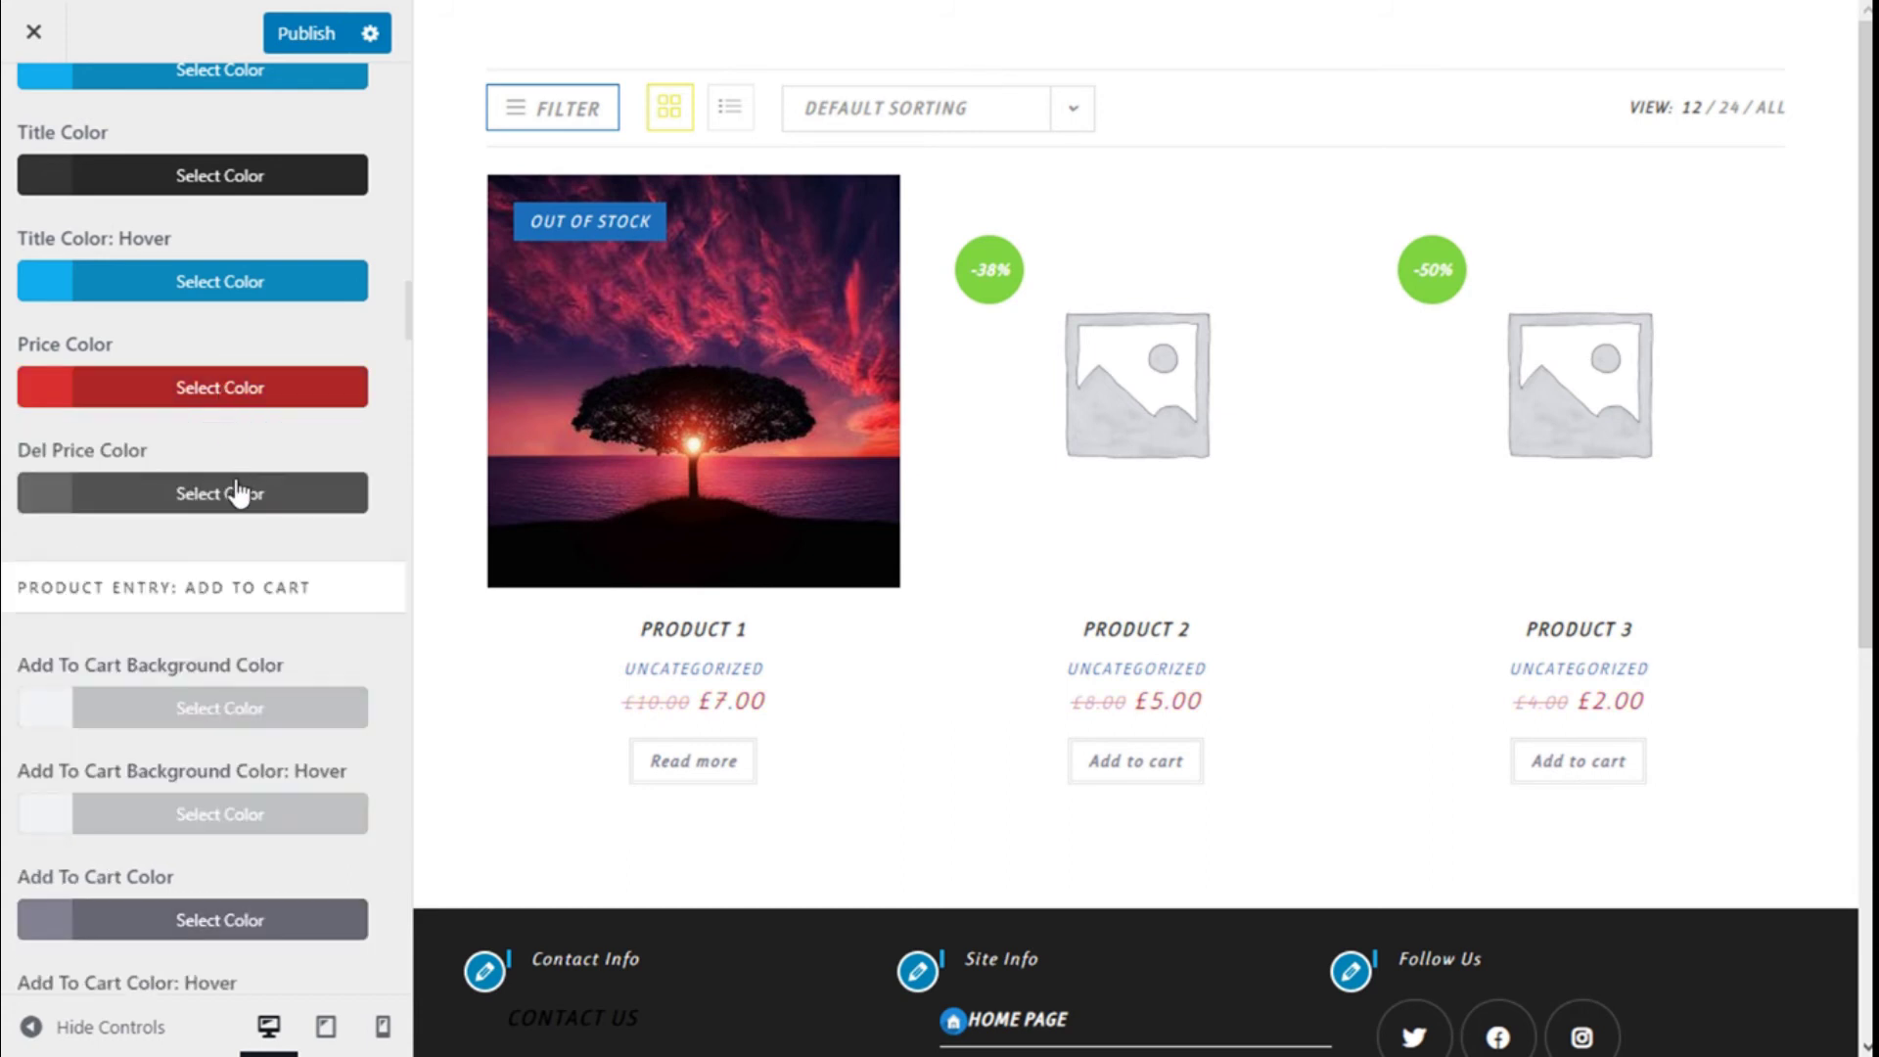
- Set Del Price Color for crossed-out old prices to blue after trying yellow
click(189, 505)
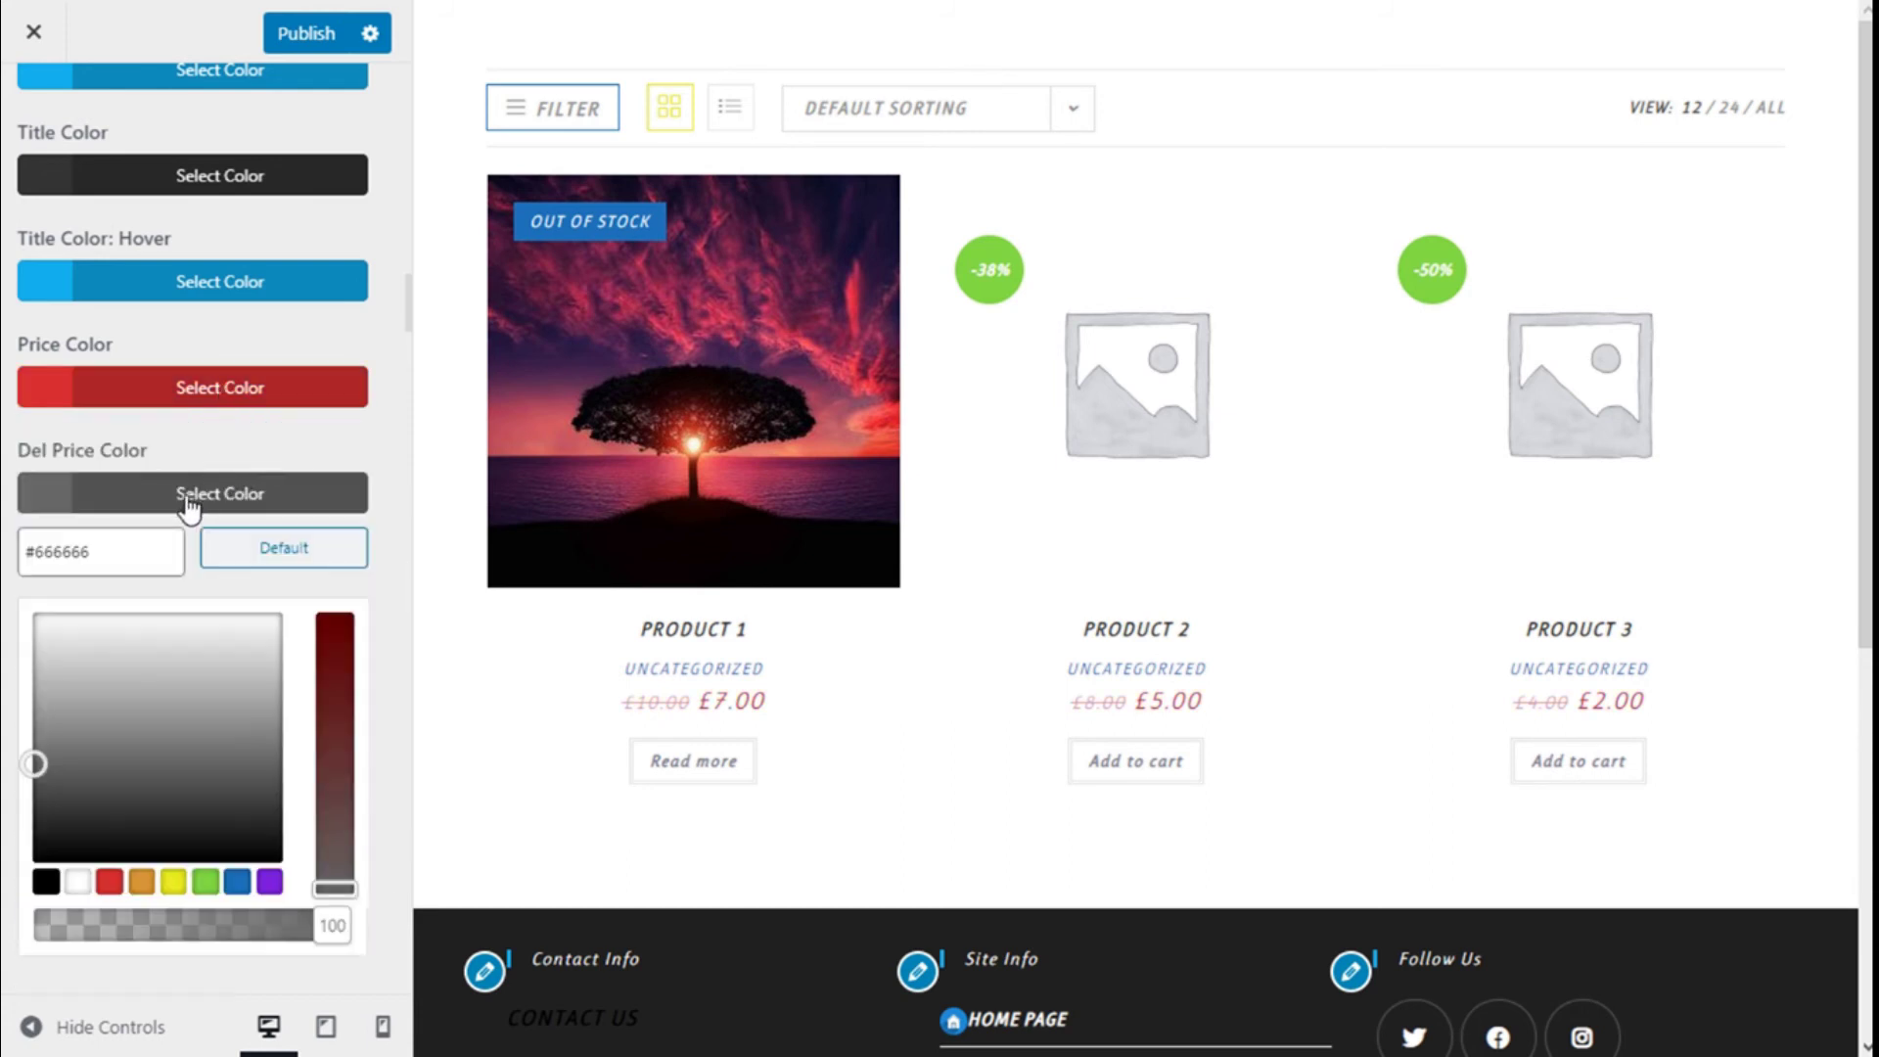
click(174, 882)
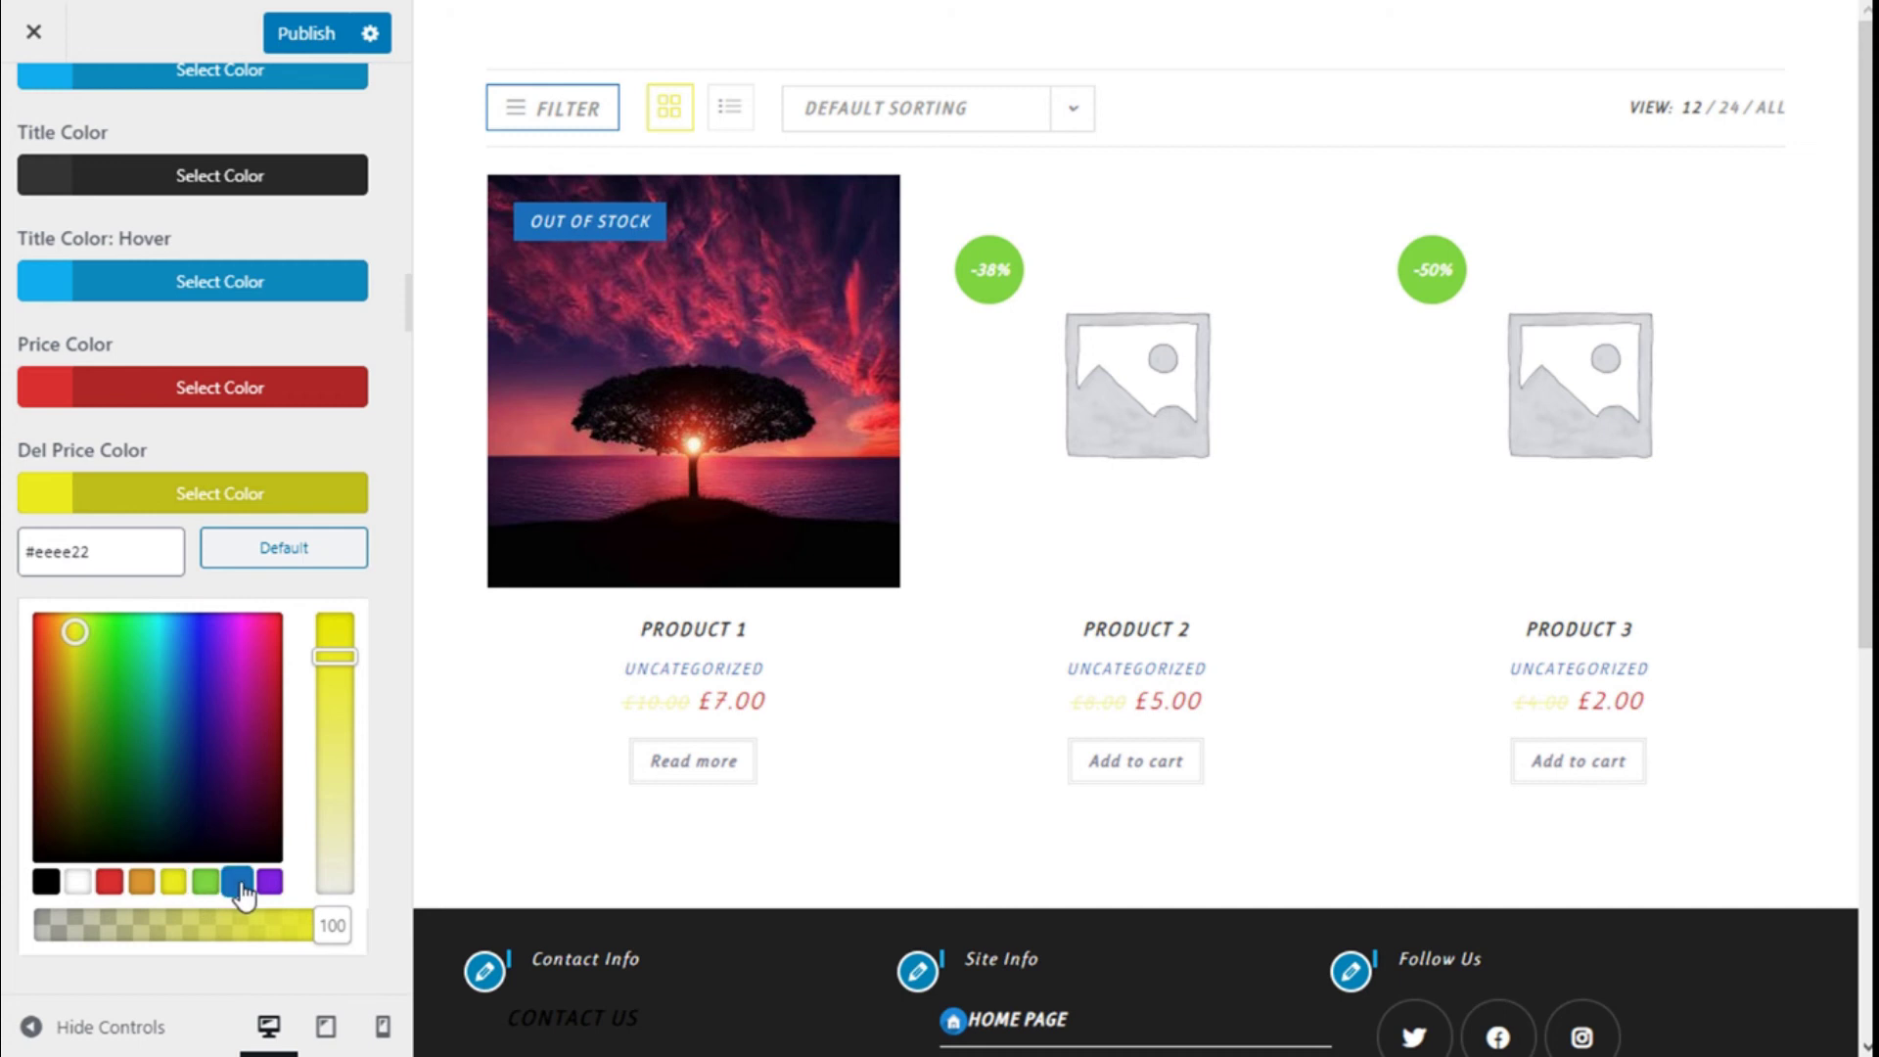
click(237, 883)
click(231, 499)
scroll(252, 432, down, 3)
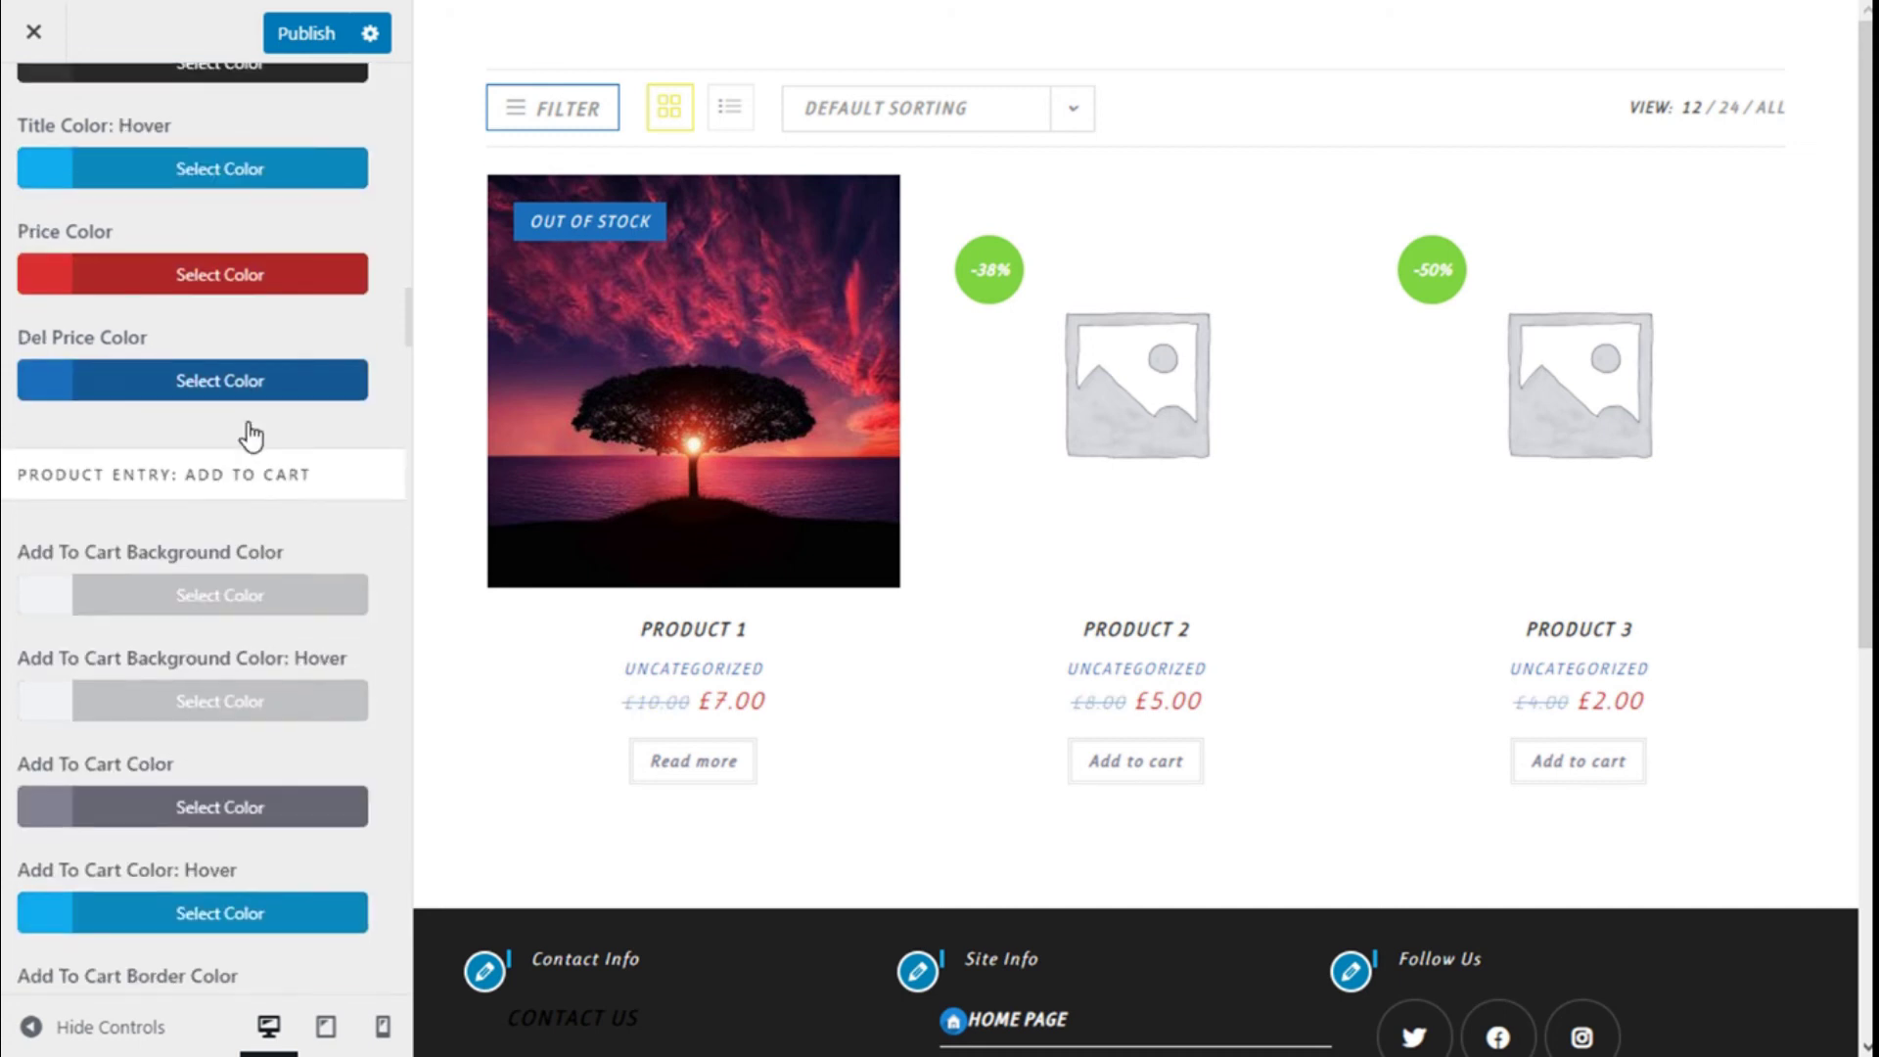
- Give the add-to-cart buttons a green border colour
scroll(225, 309, down, 2)
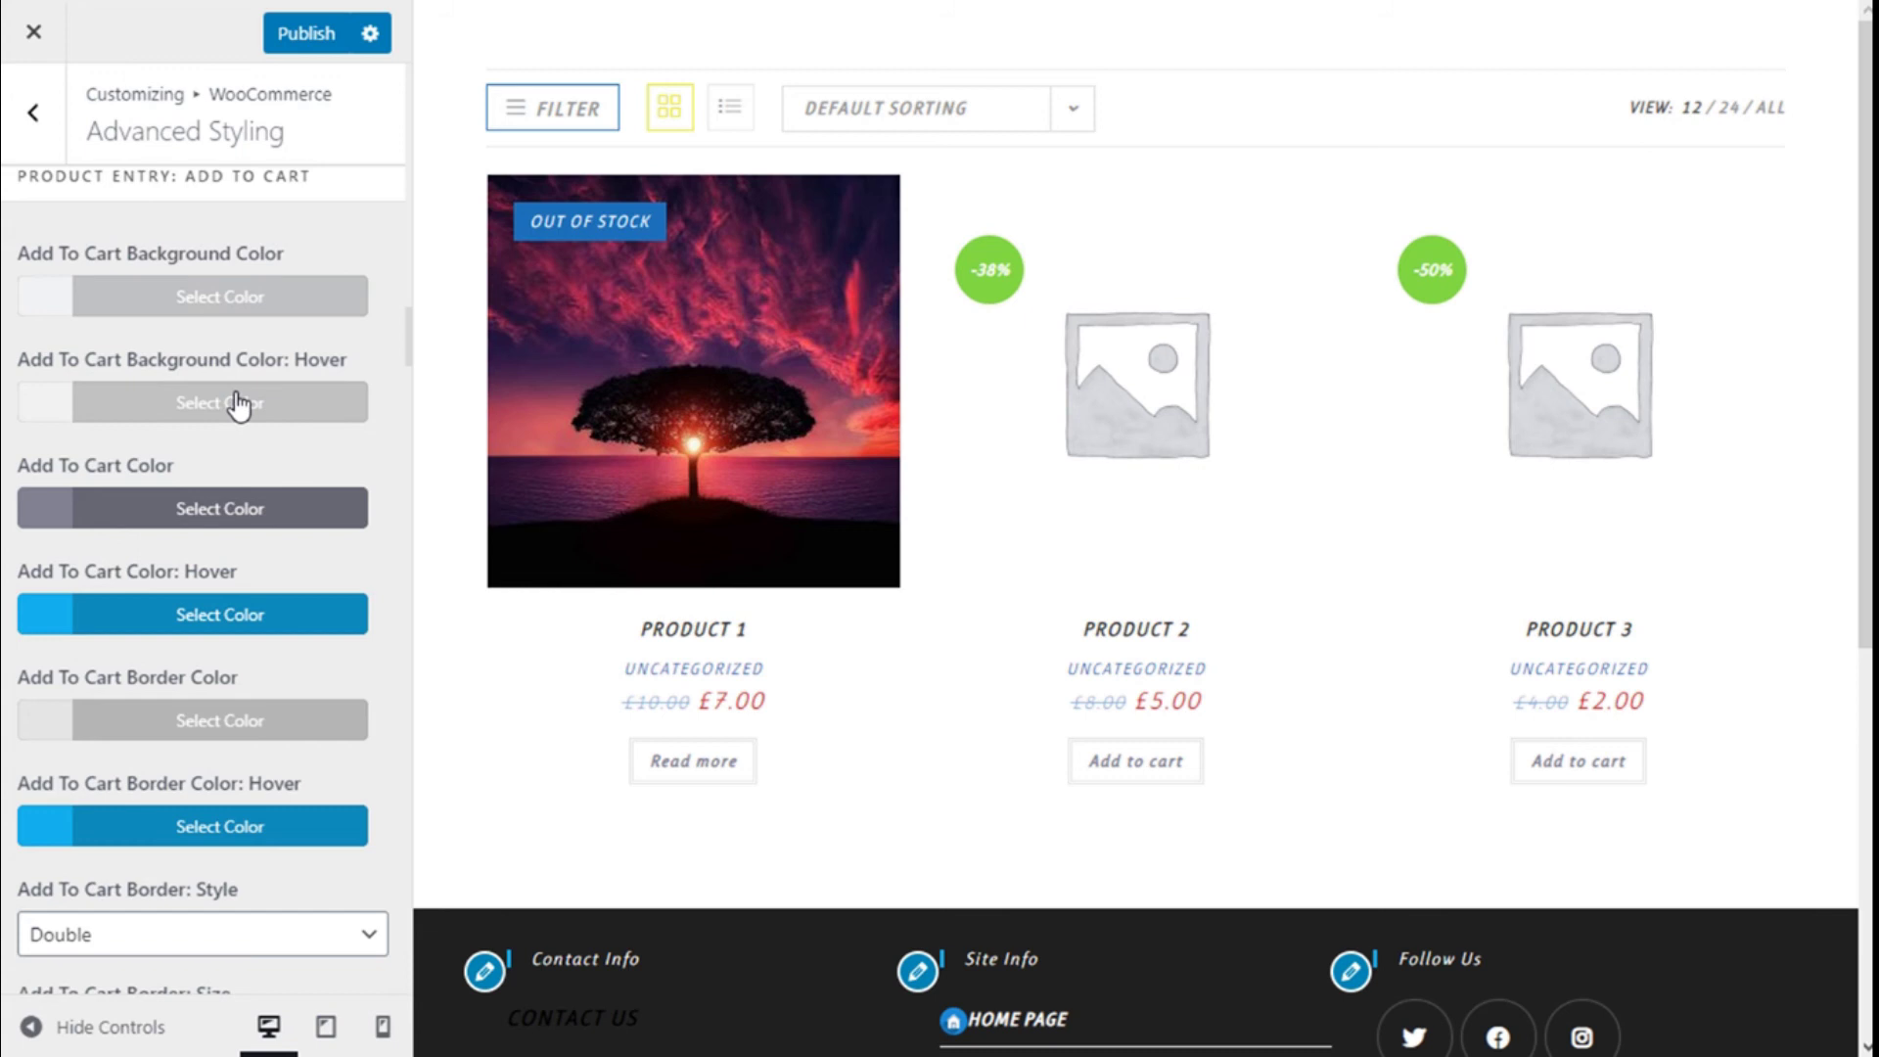
scroll(235, 645, down, 2)
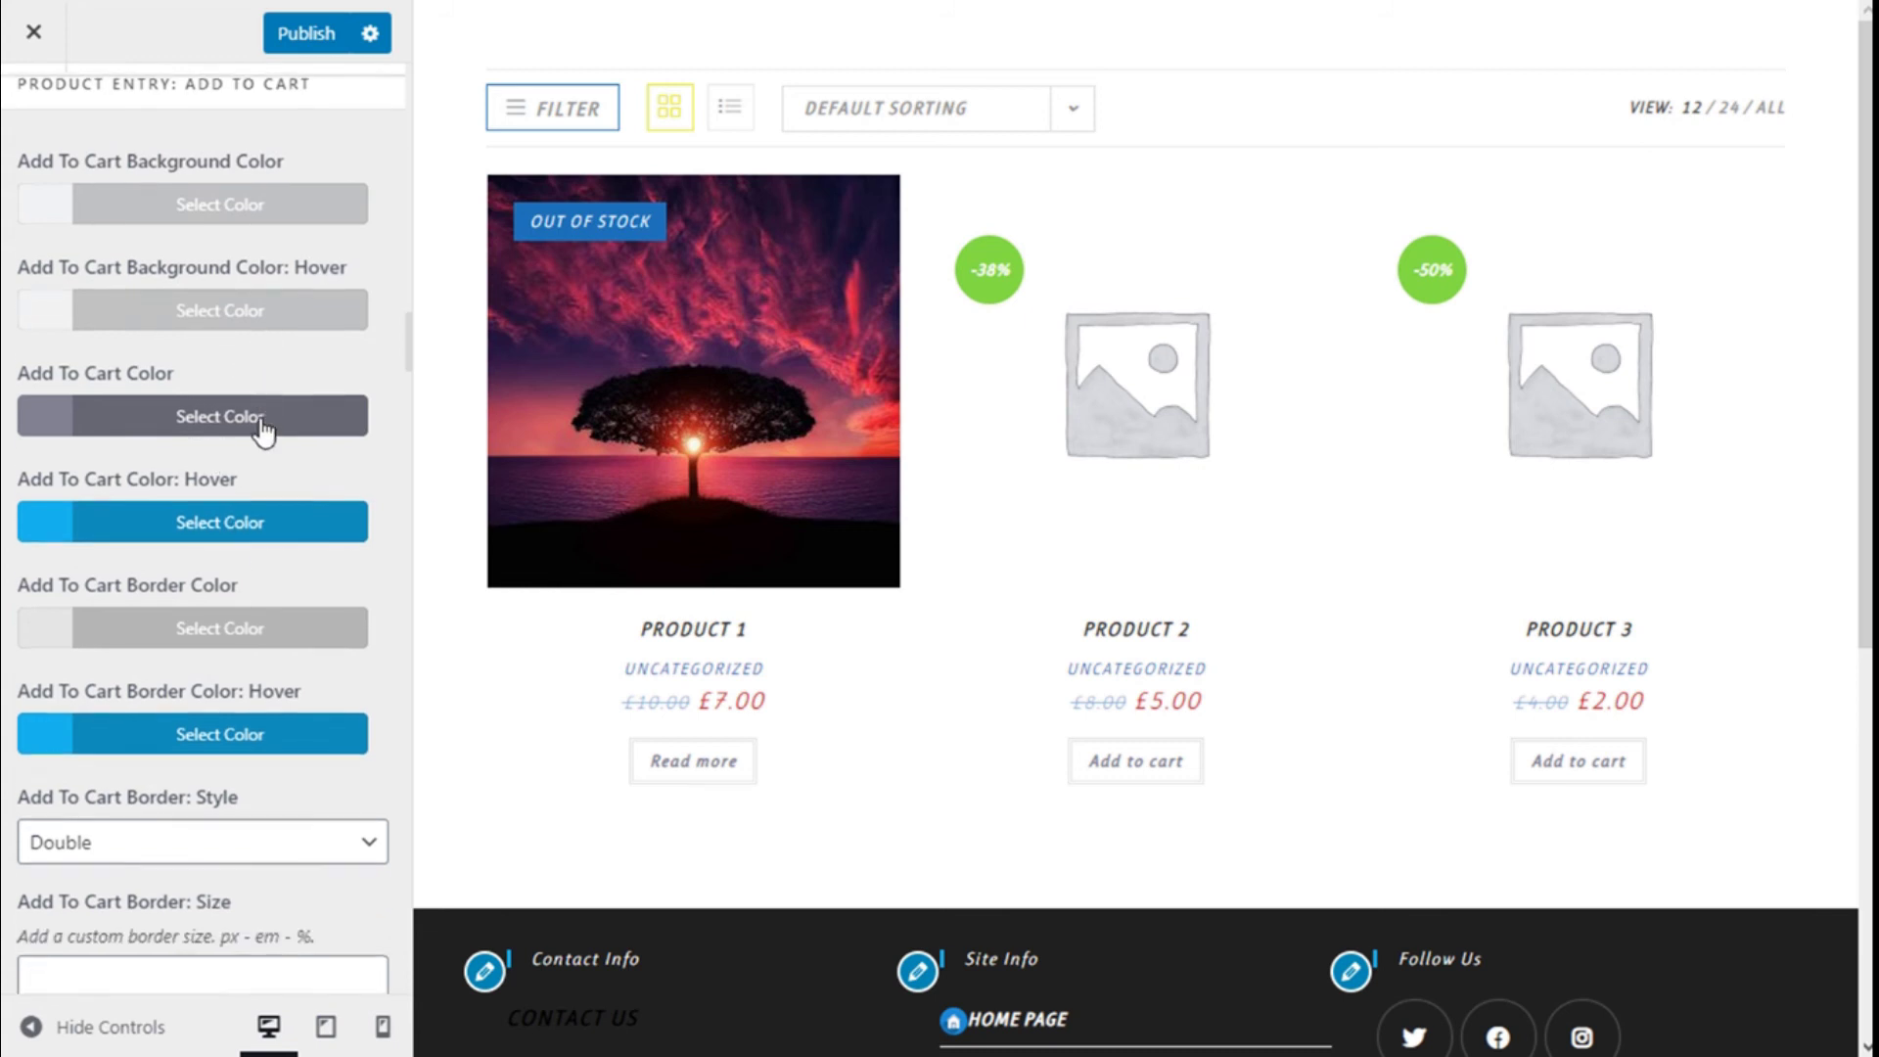
click(266, 585)
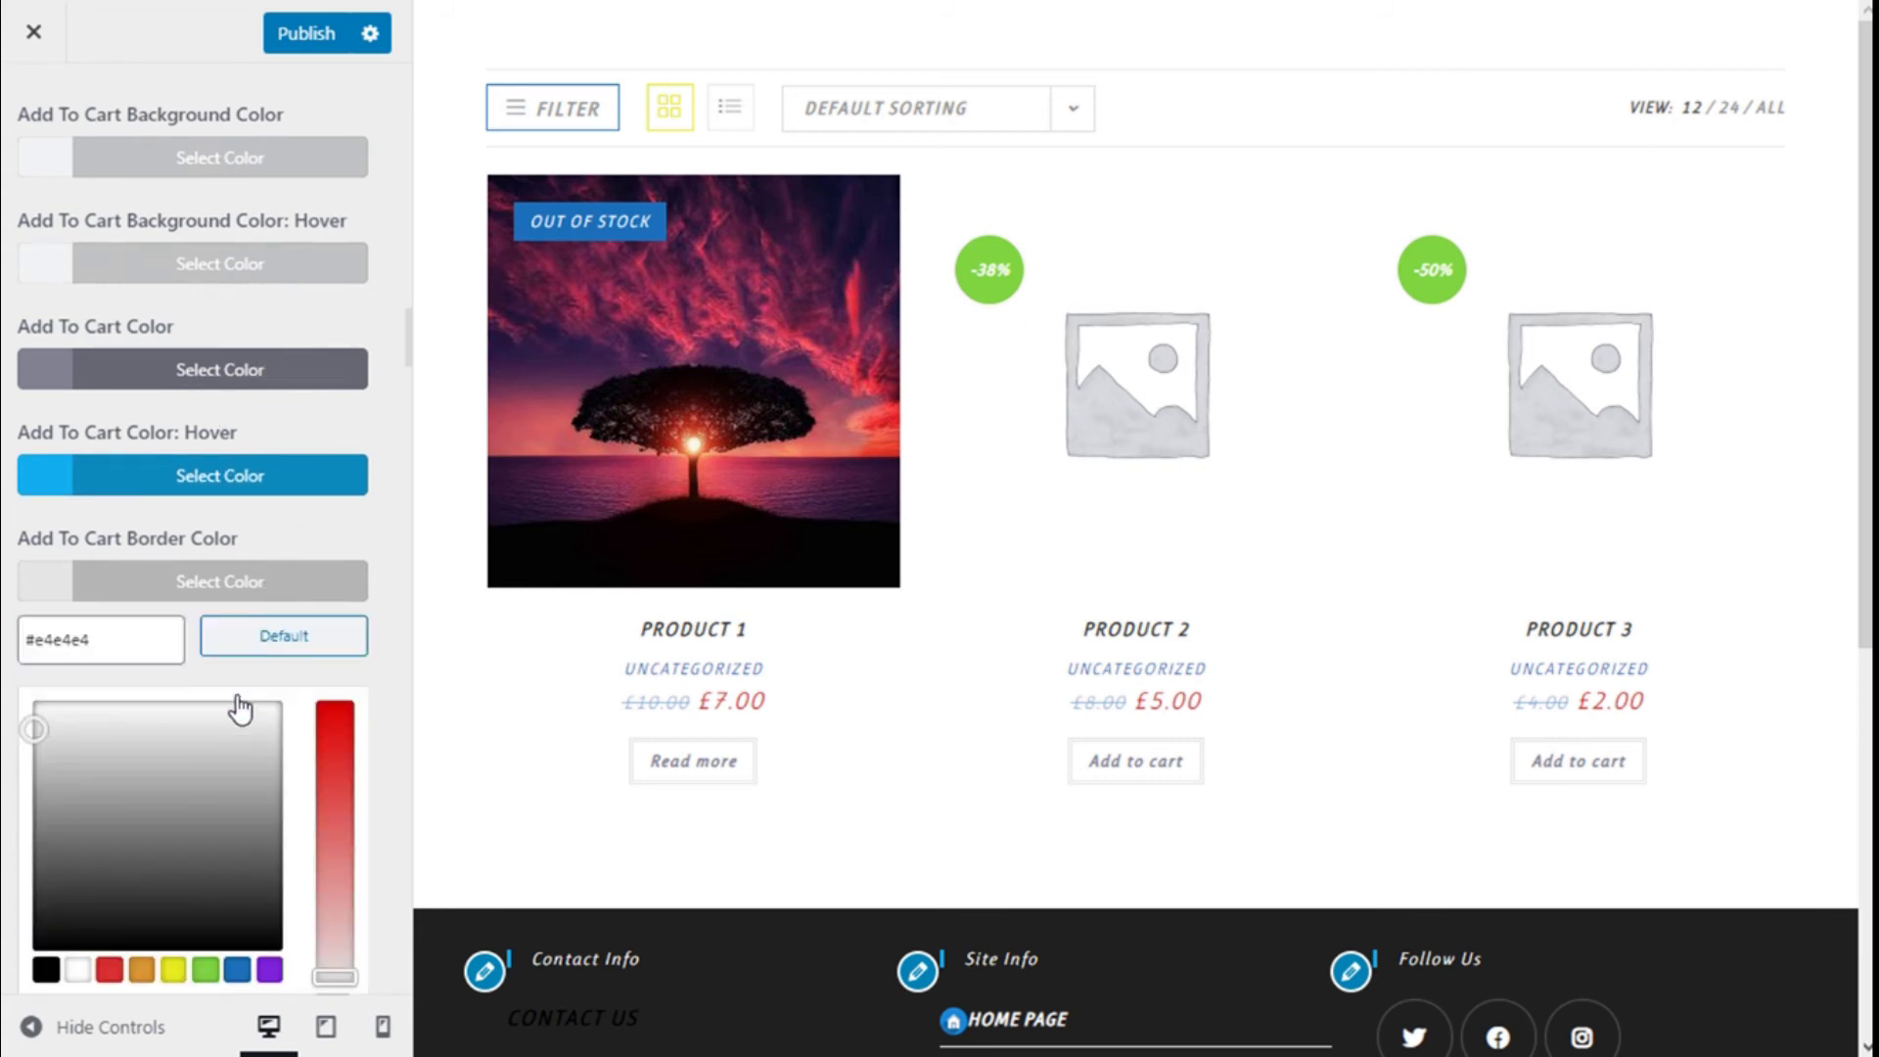
click(205, 969)
click(207, 581)
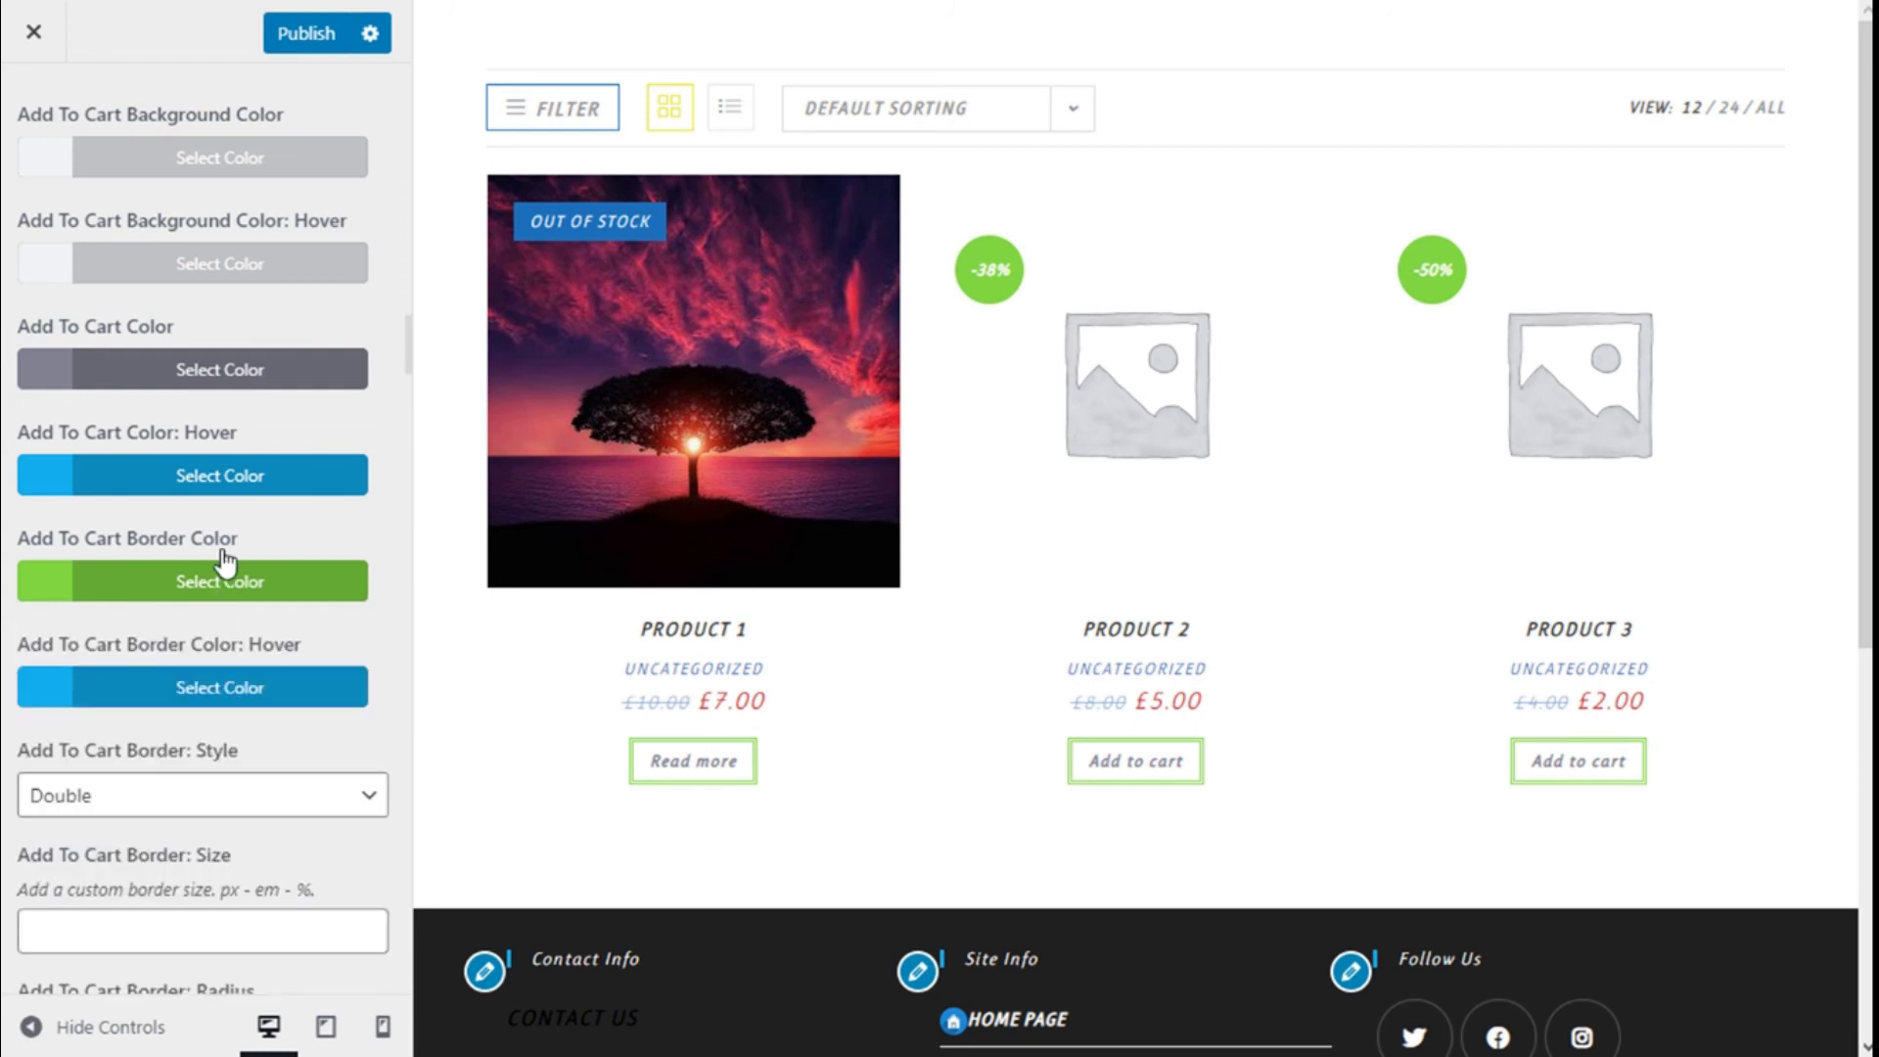
- Set the add-to-cart border style to solid after briefly trying none
scroll(264, 597, down, 2)
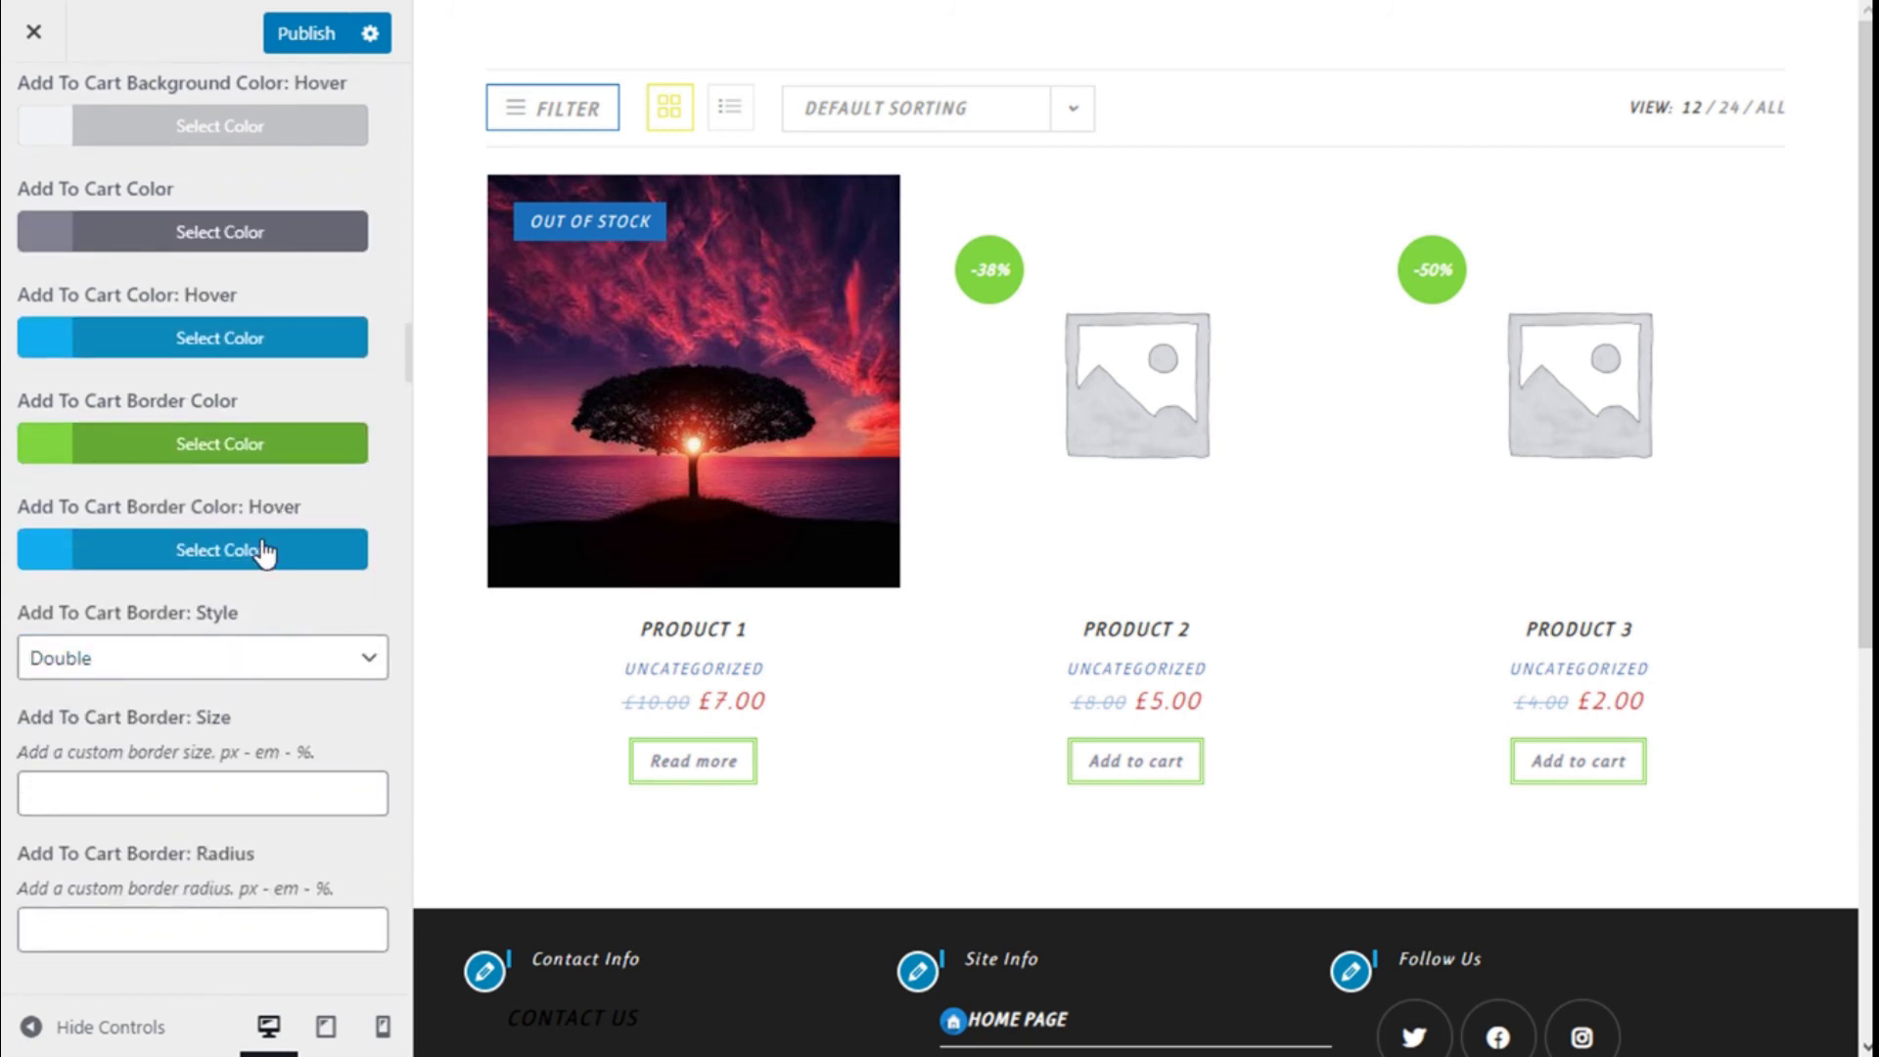
scroll(280, 521, down, 2)
click(116, 531)
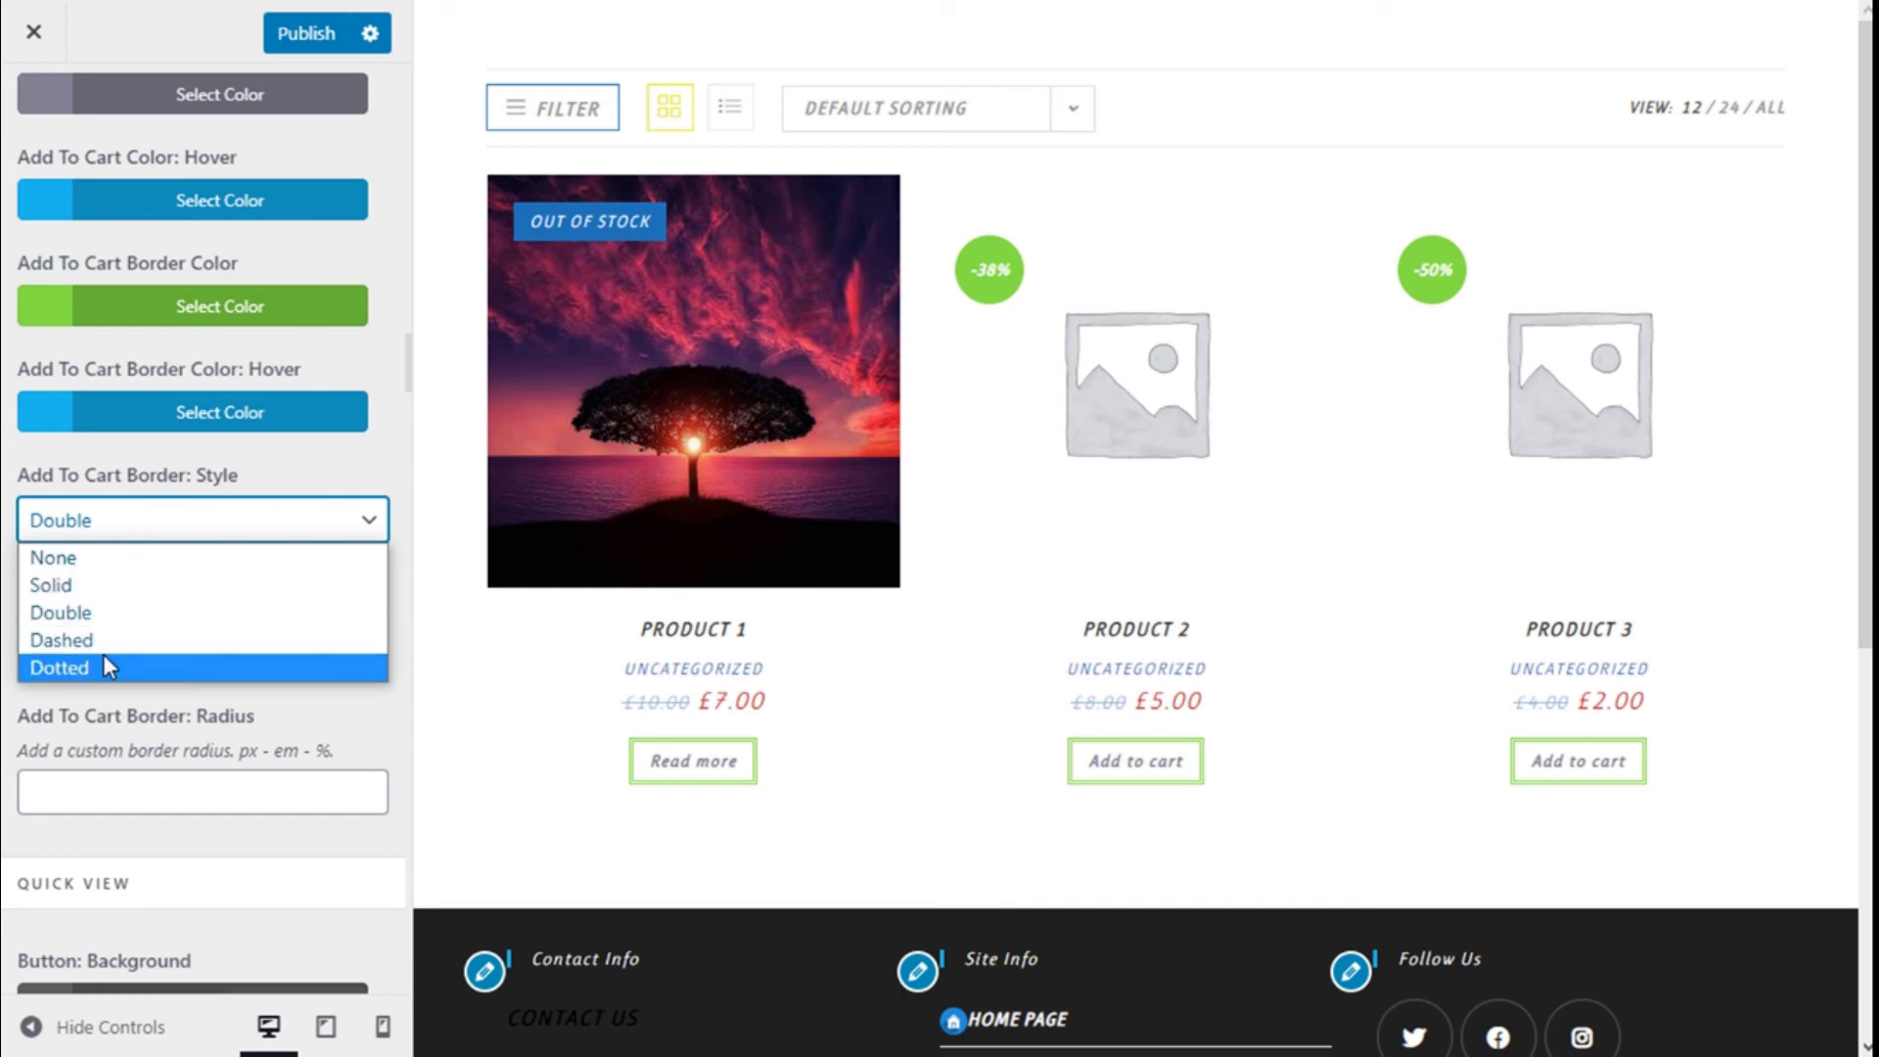
click(98, 560)
click(169, 528)
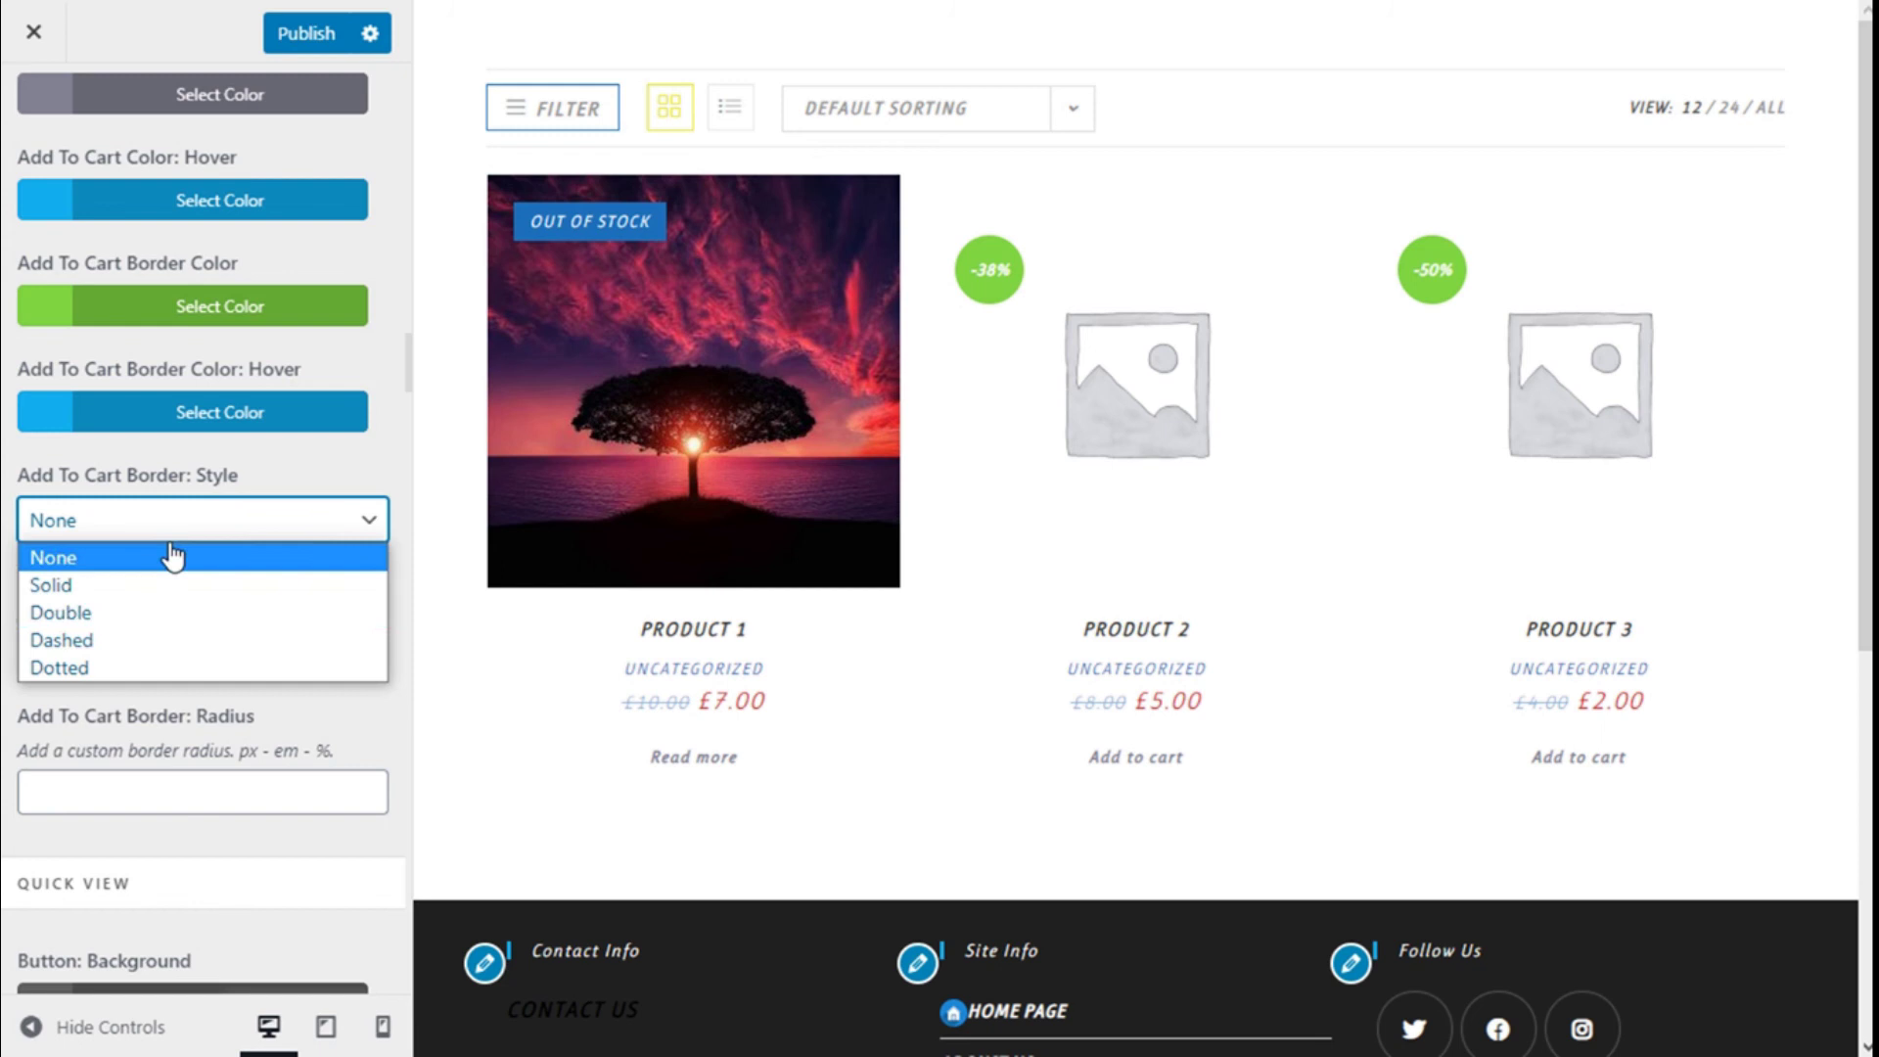
click(92, 586)
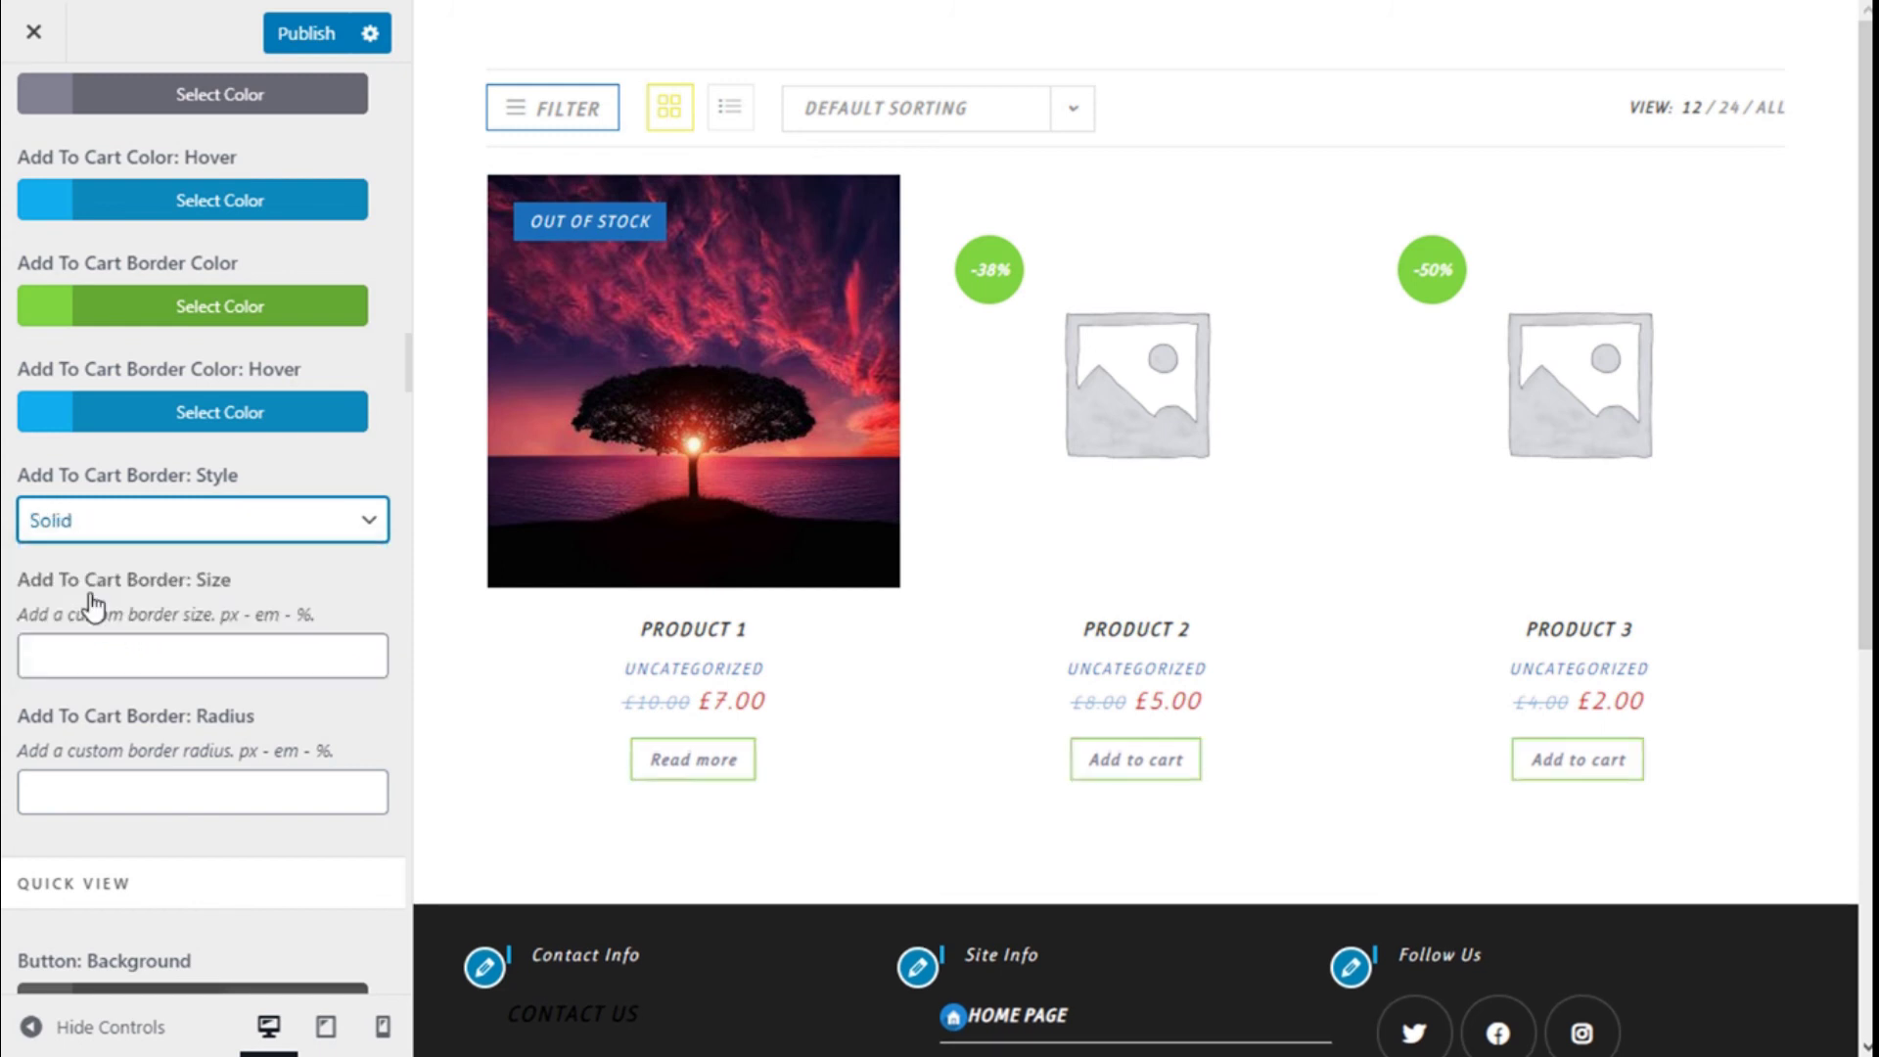
- Enter 50px as the Add To Cart Border Radius
scroll(297, 555, down, 2)
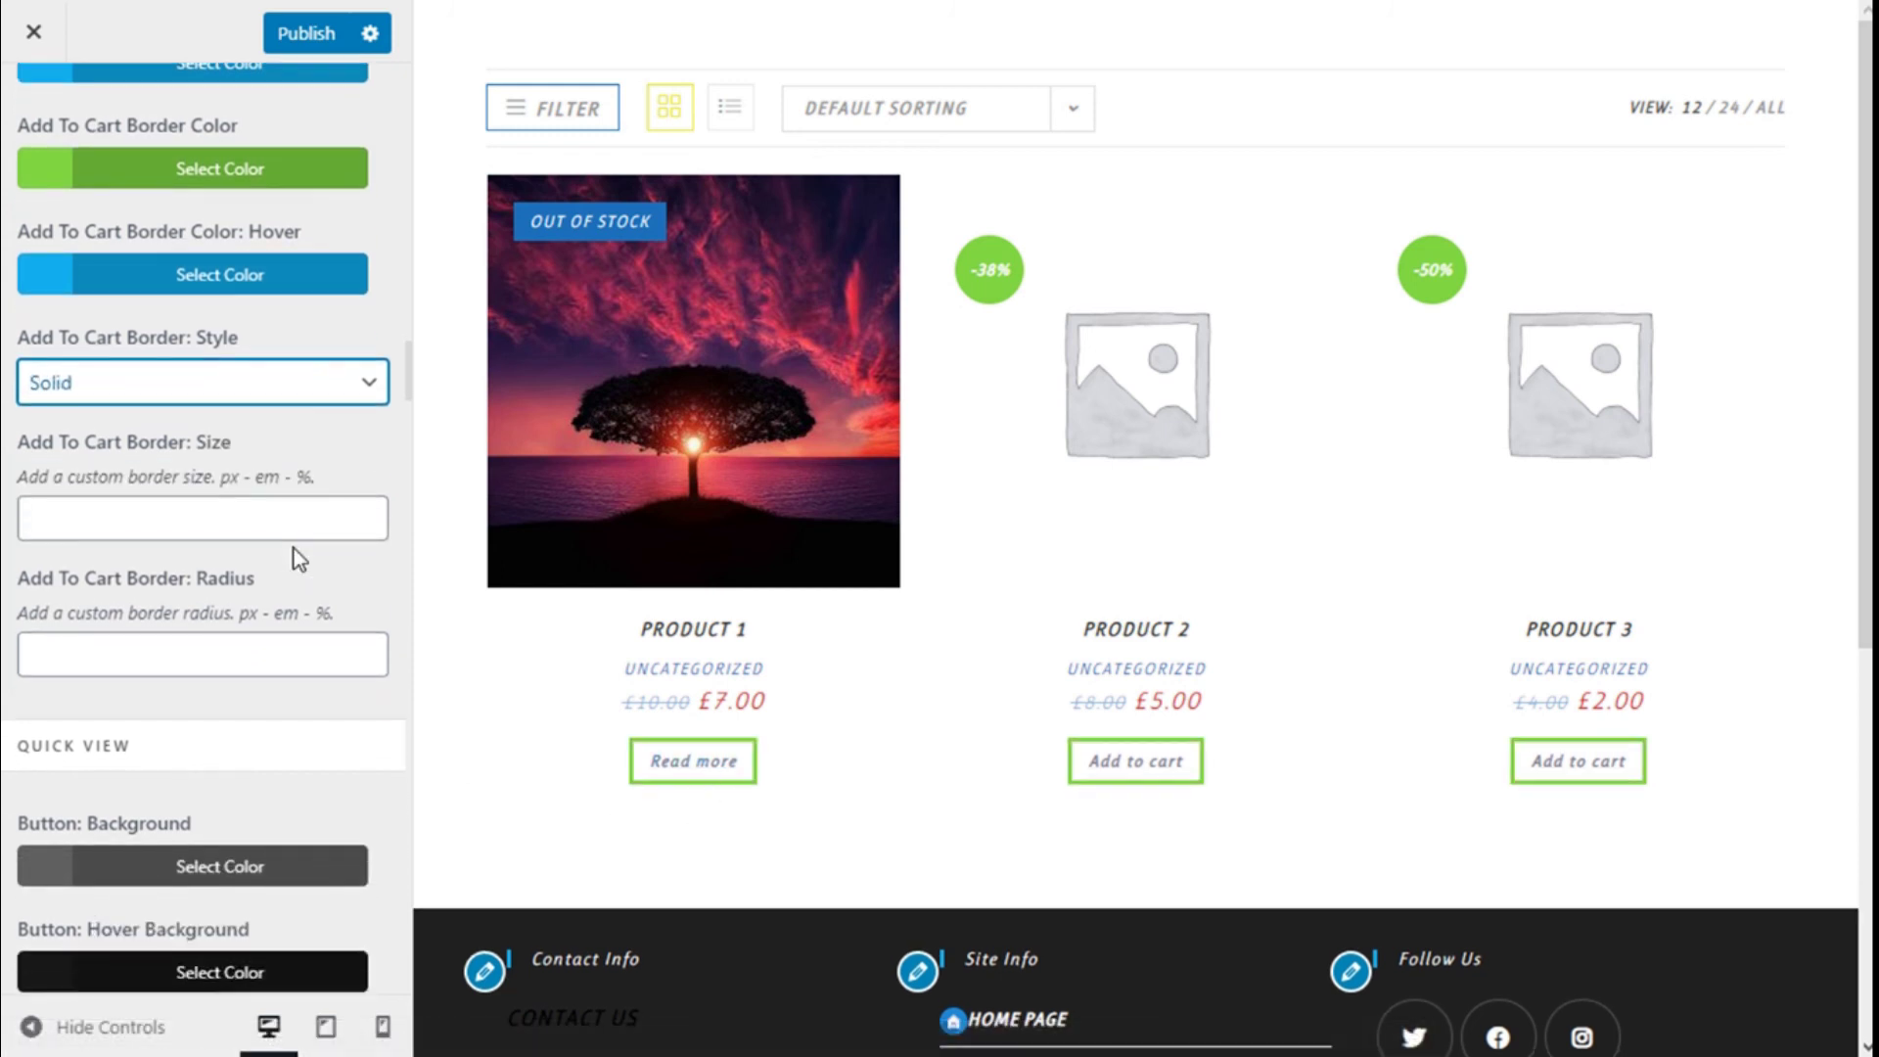
scroll(209, 526, down, 2)
click(205, 525)
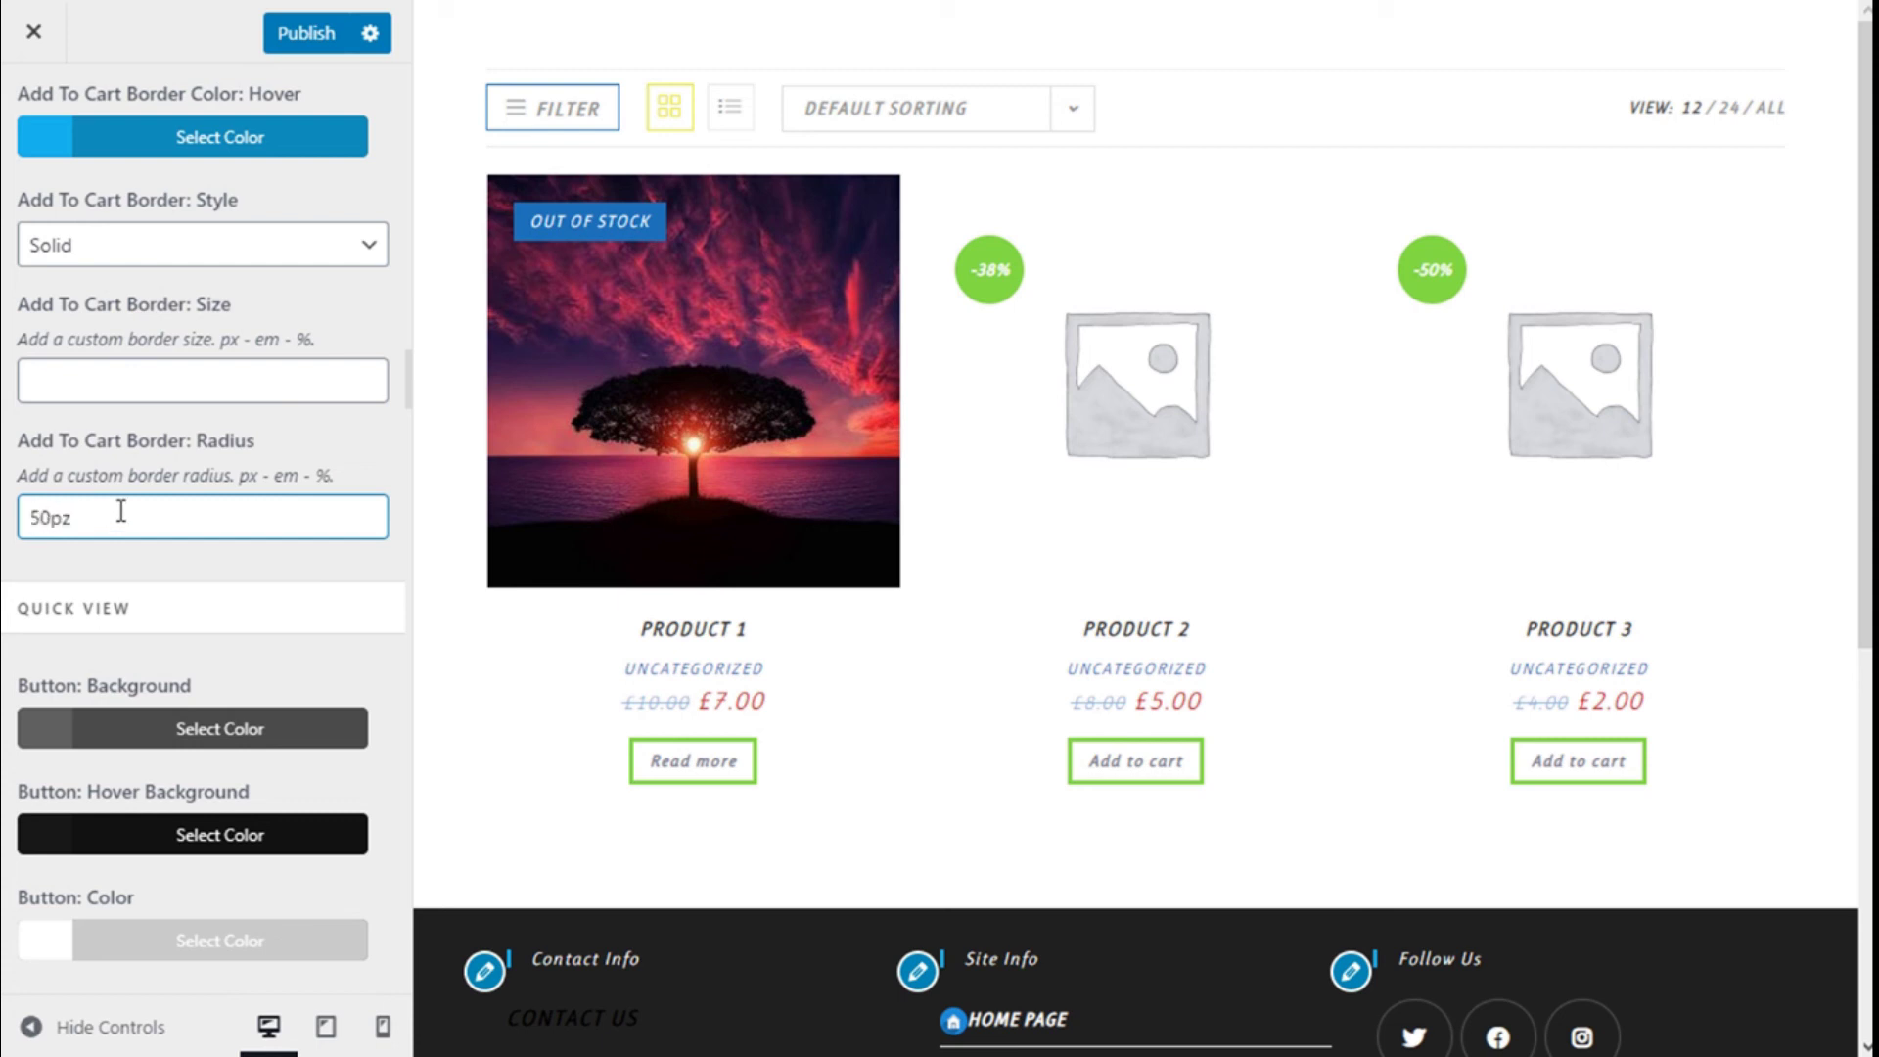
text(x)
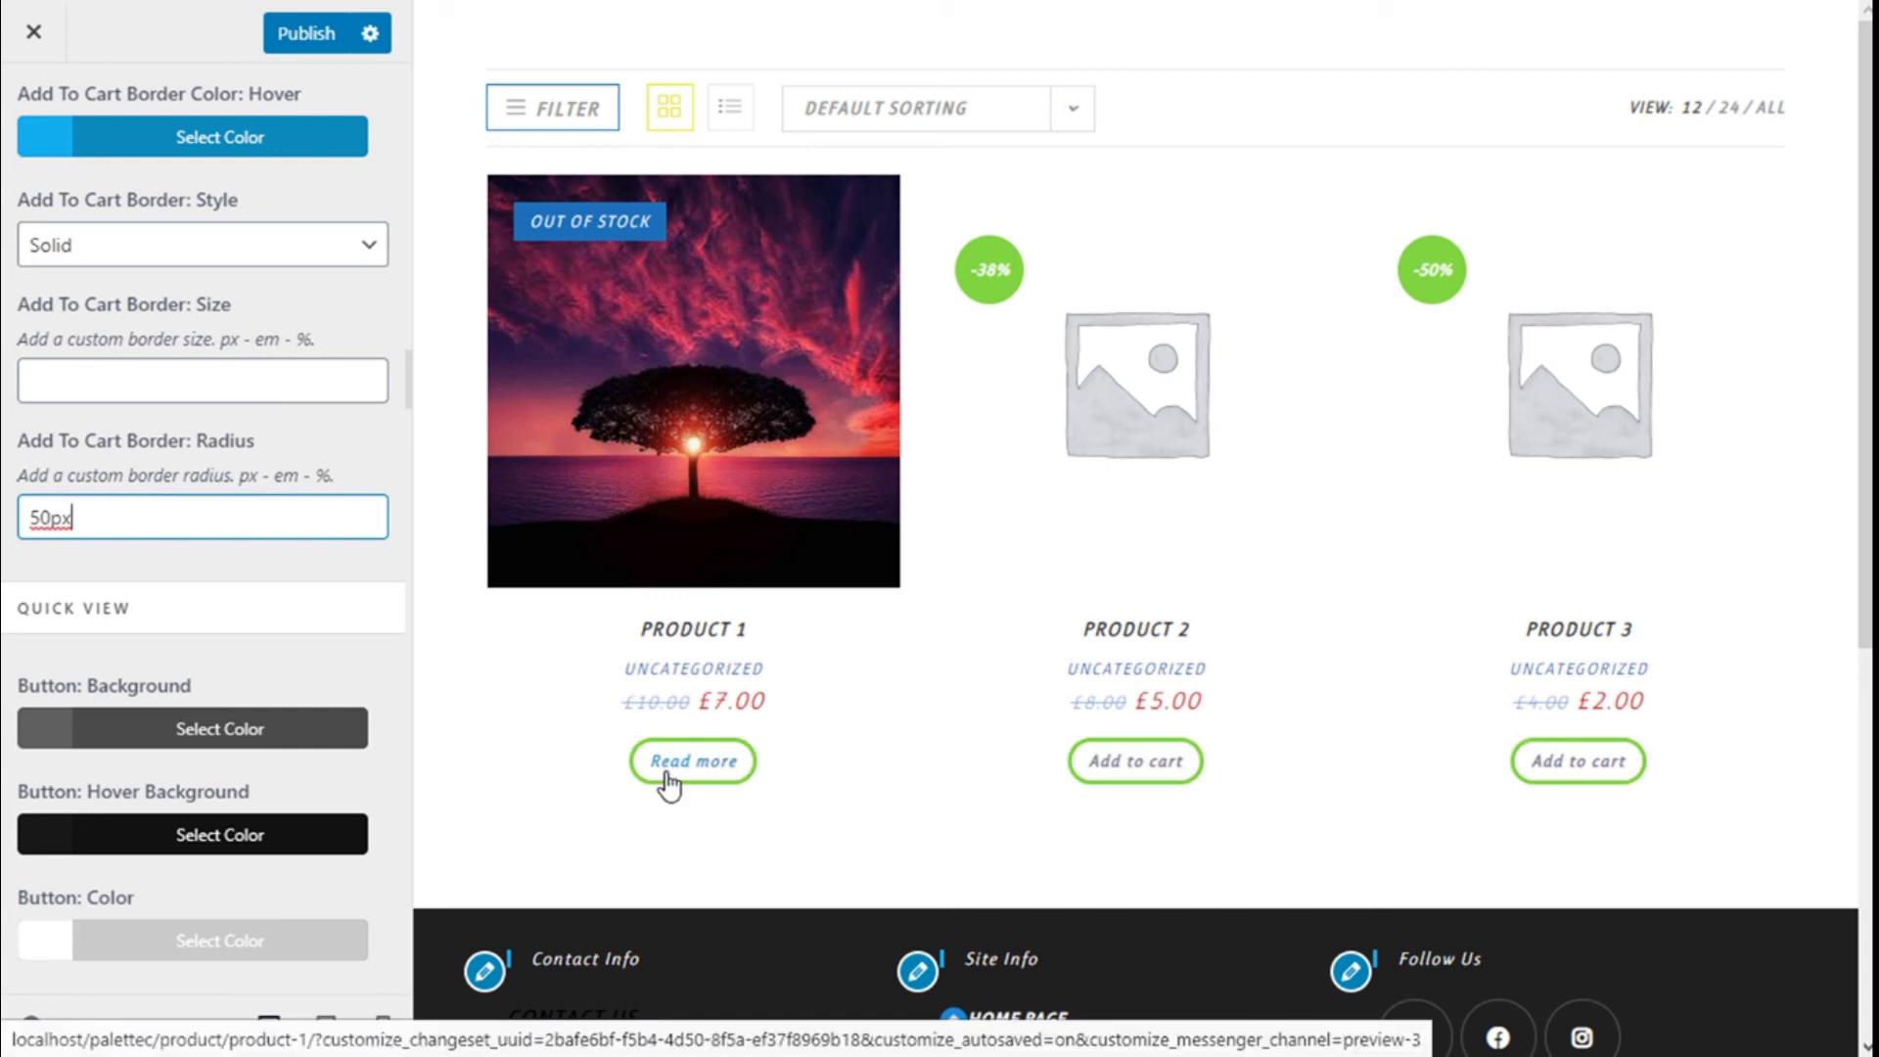
scroll(148, 472, down, 1)
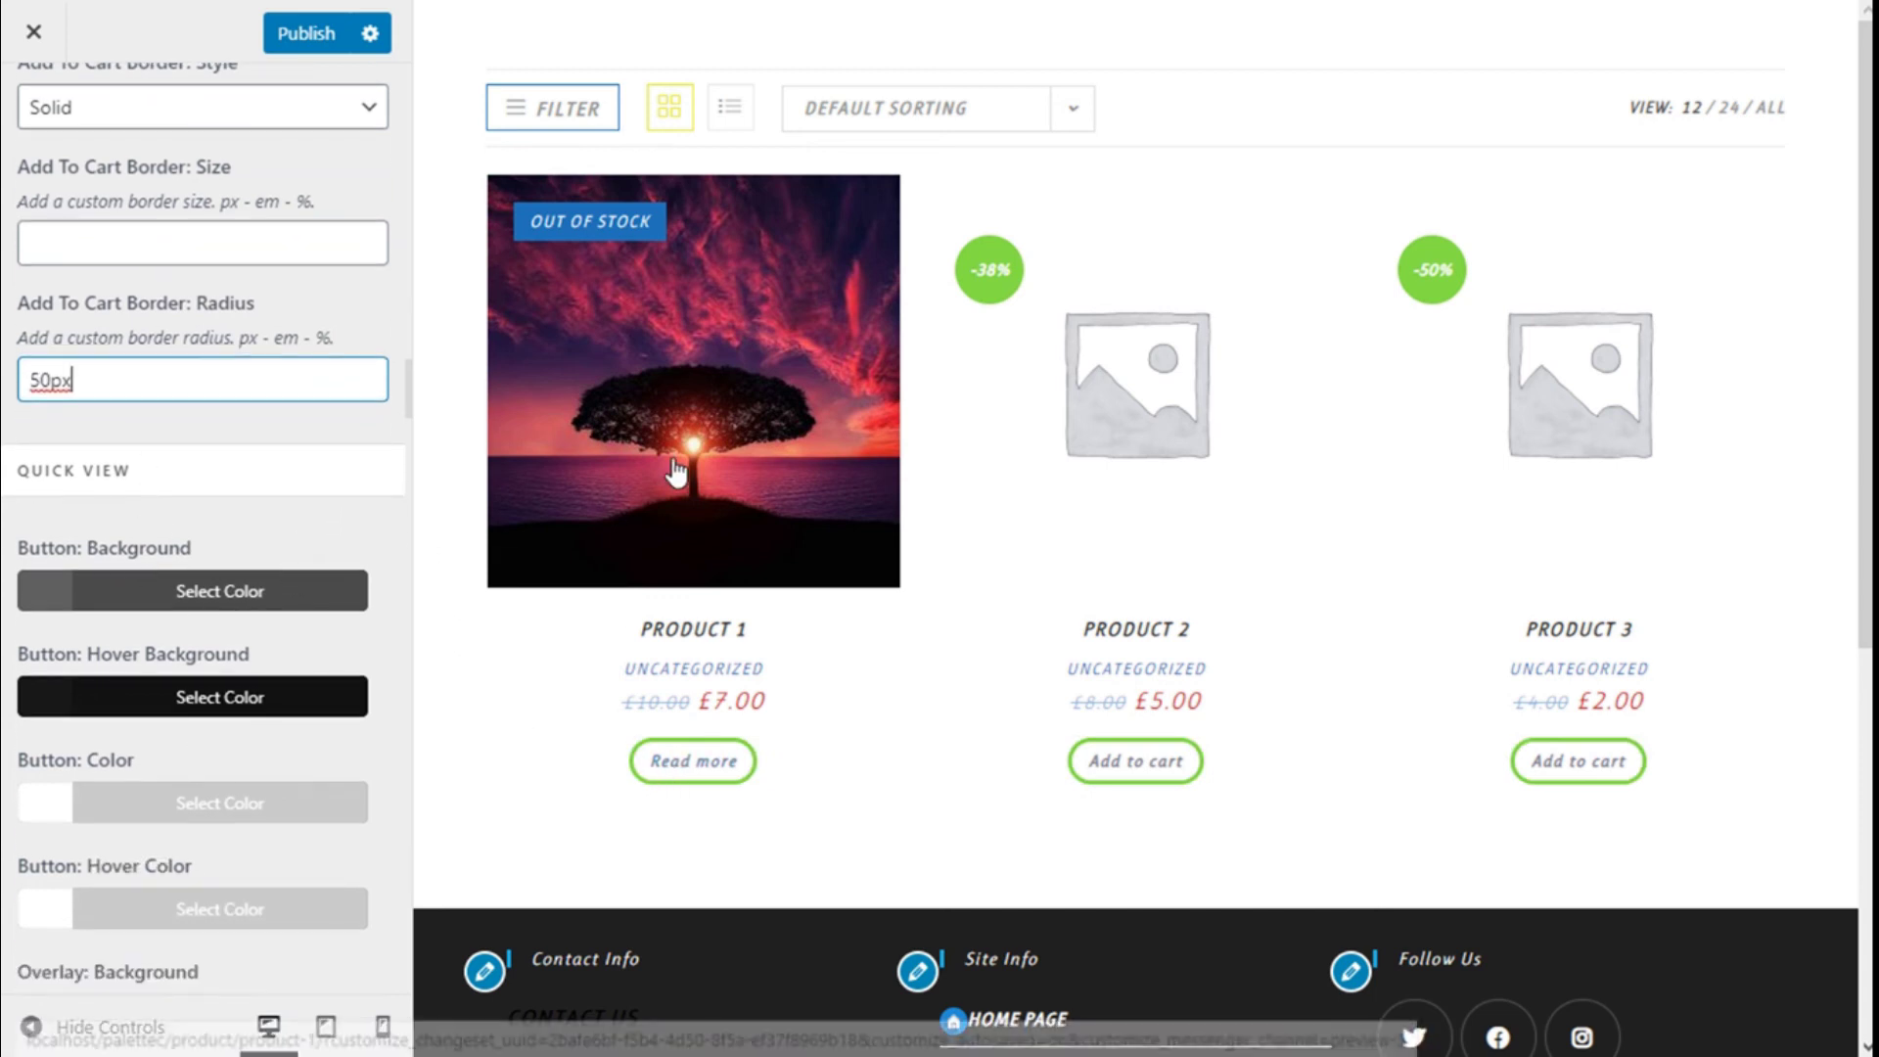
scroll(268, 503, down, 1)
scroll(266, 499, up, 4)
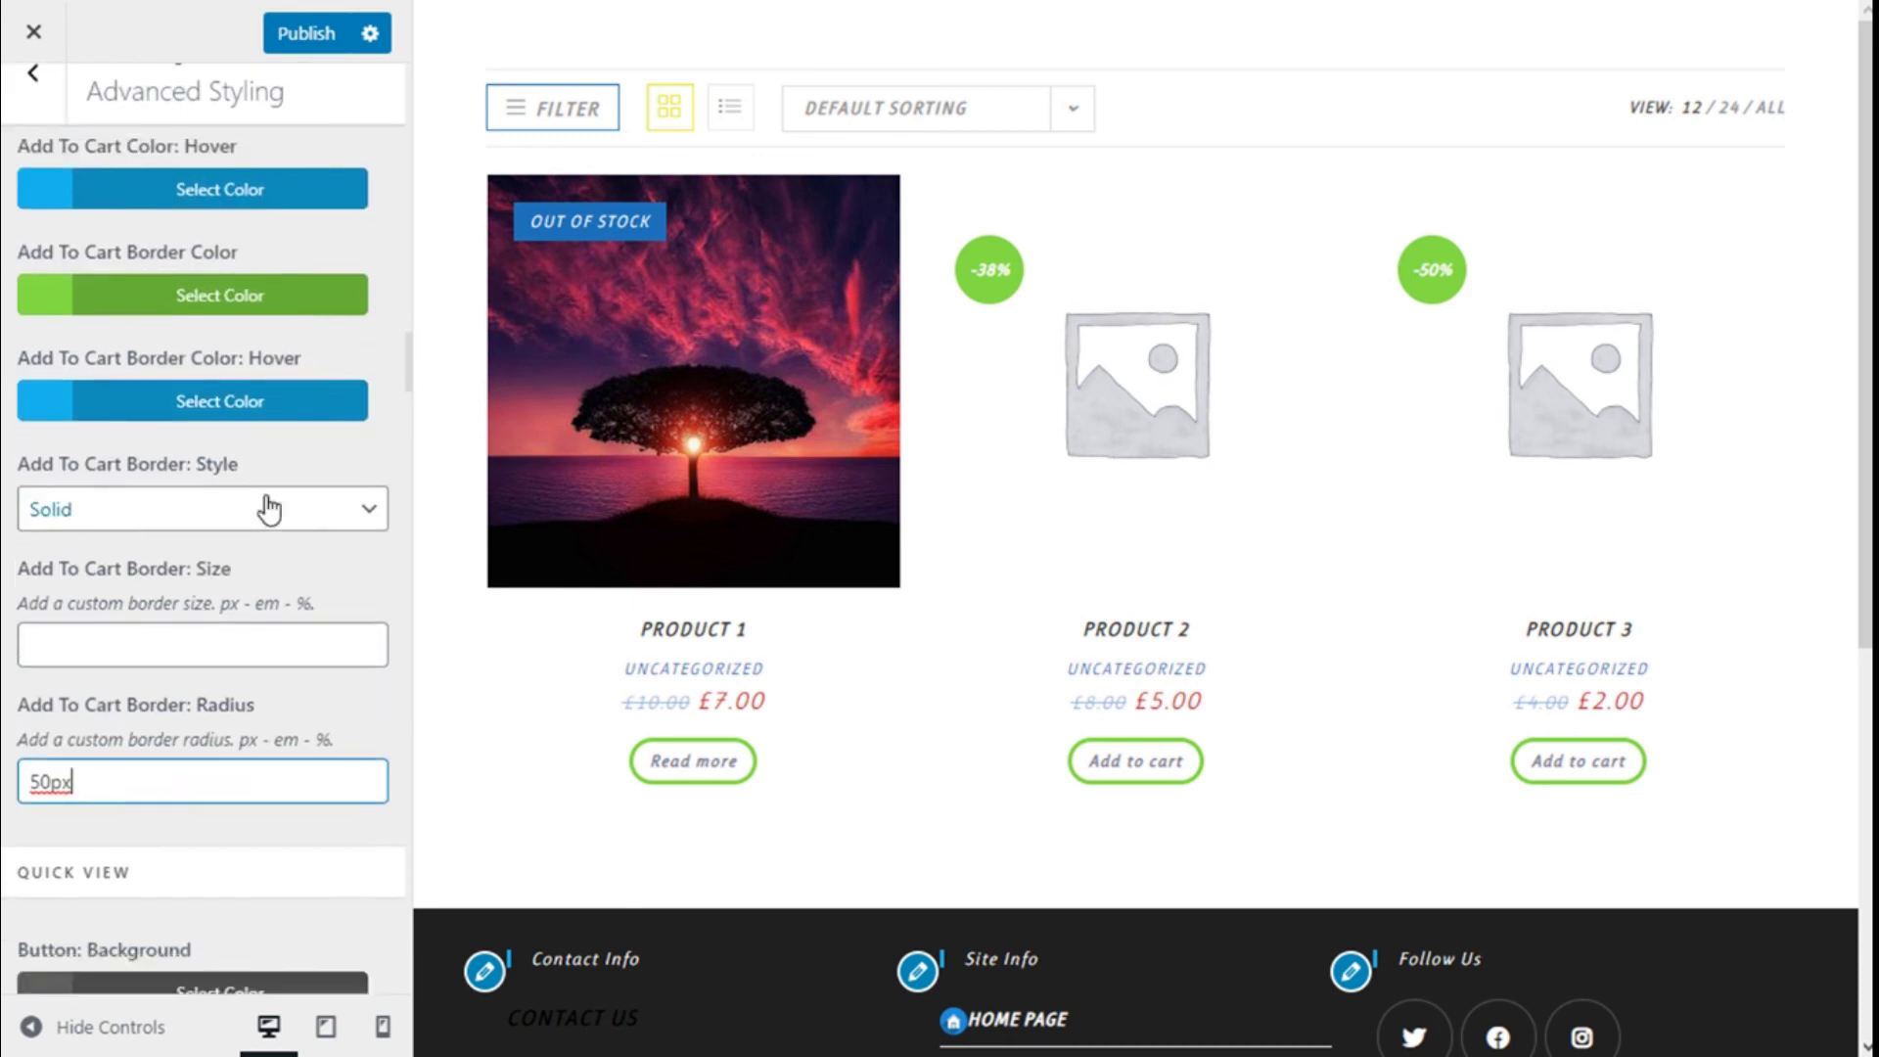
scroll(266, 503, down, 15)
scroll(268, 508, down, 6)
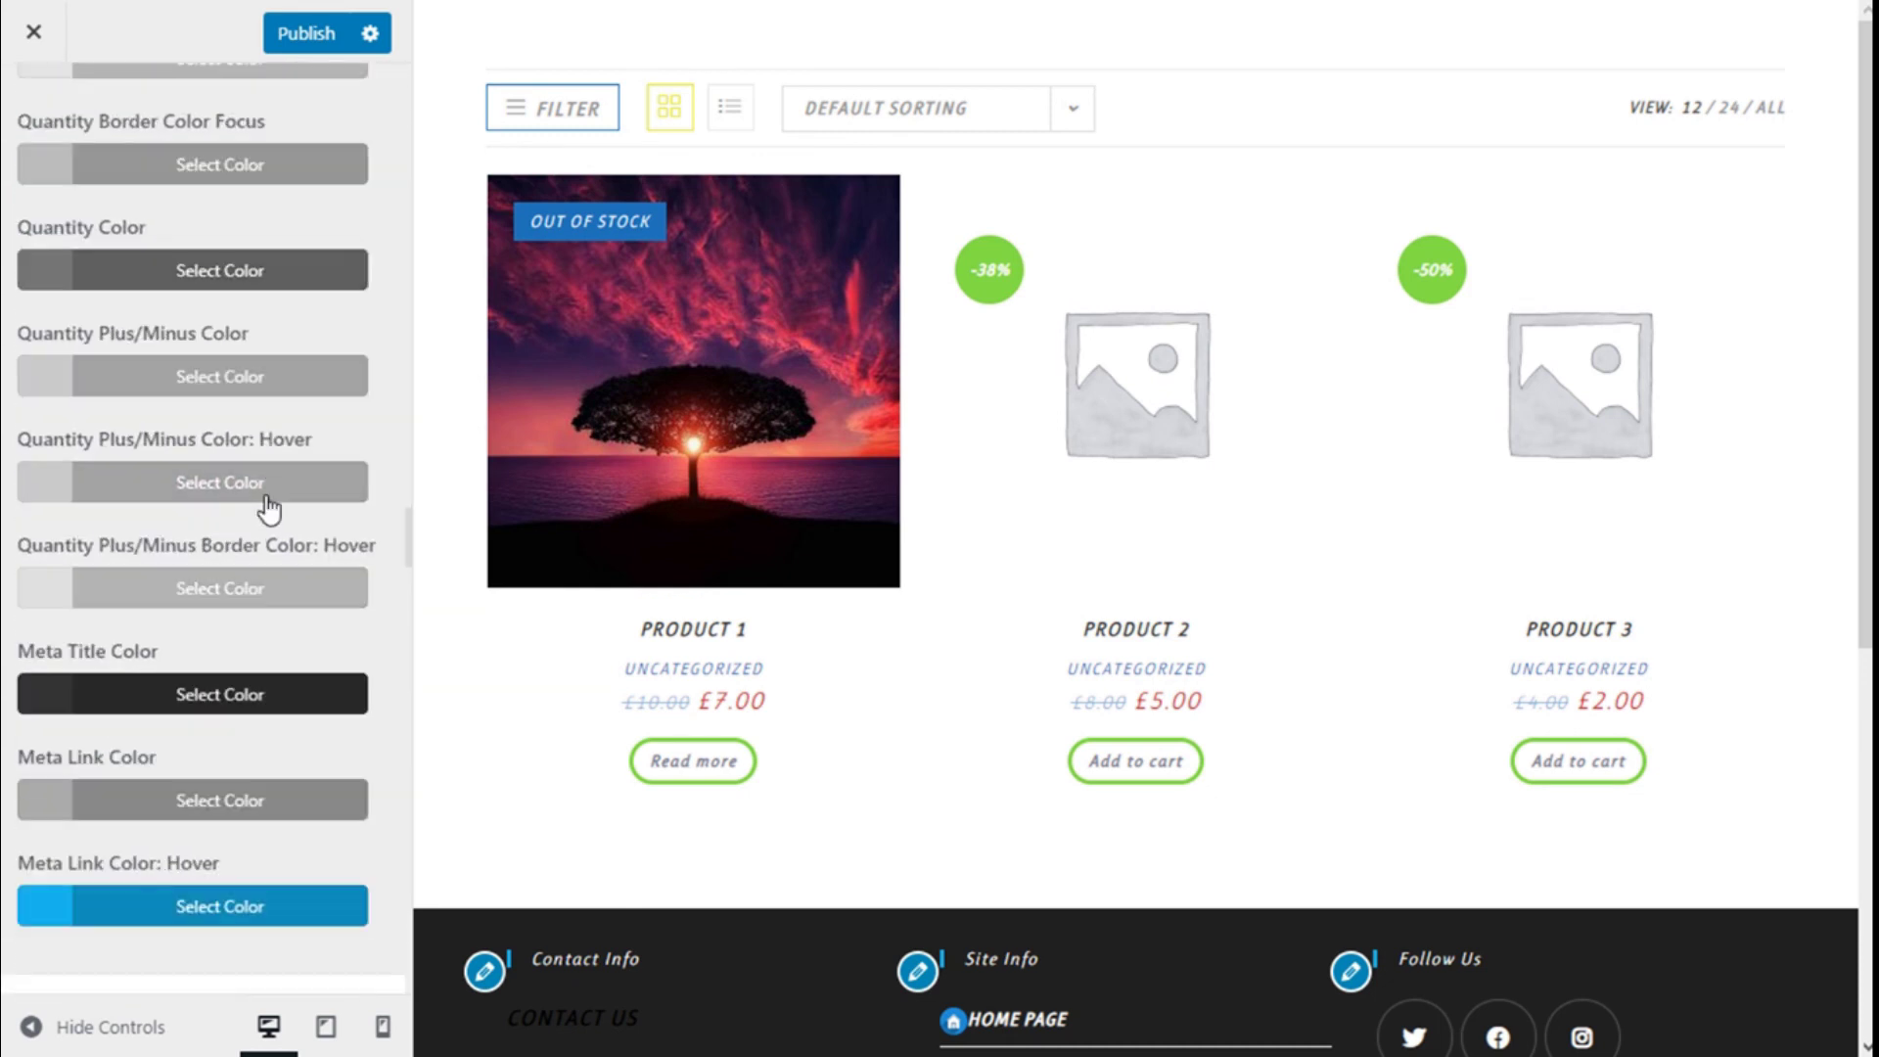
scroll(268, 508, up, 12)
scroll(266, 504, up, 6)
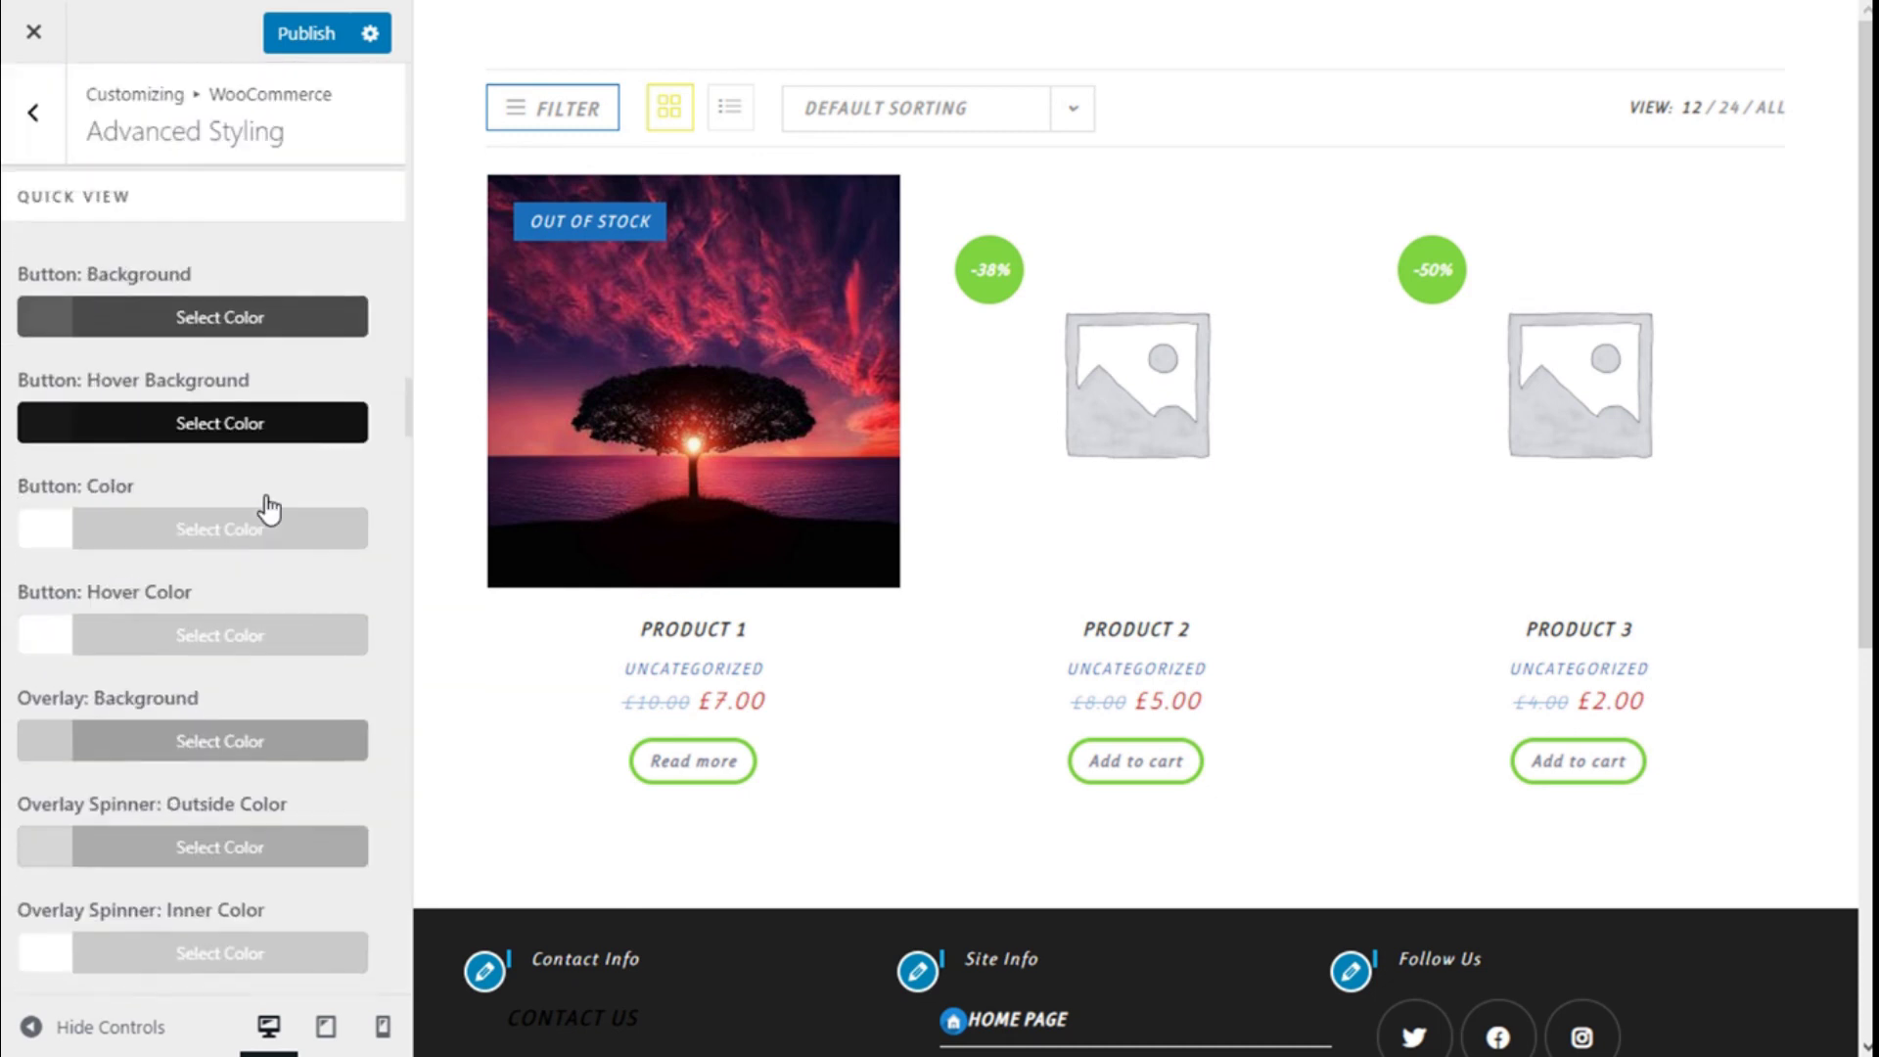
scroll(265, 508, down, 3)
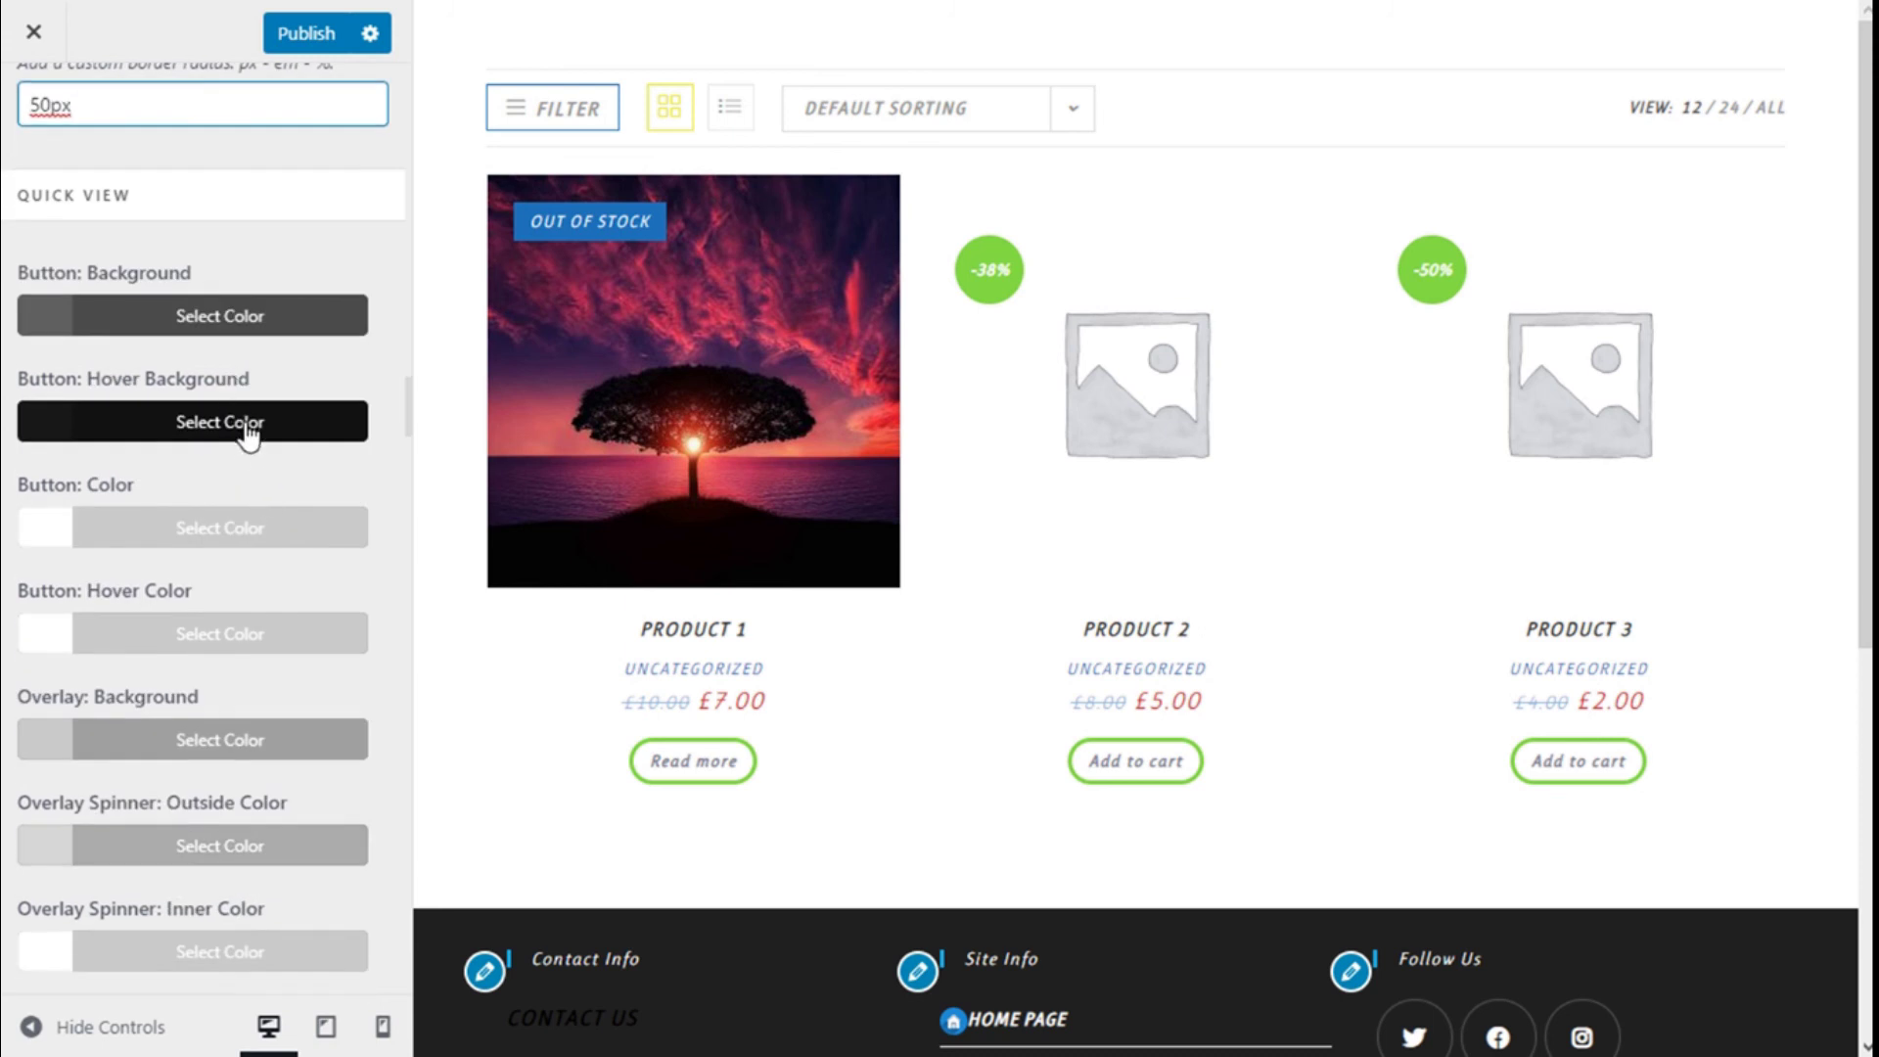
scroll(245, 430, down, 3)
scroll(243, 507, up, 3)
scroll(225, 519, down, 9)
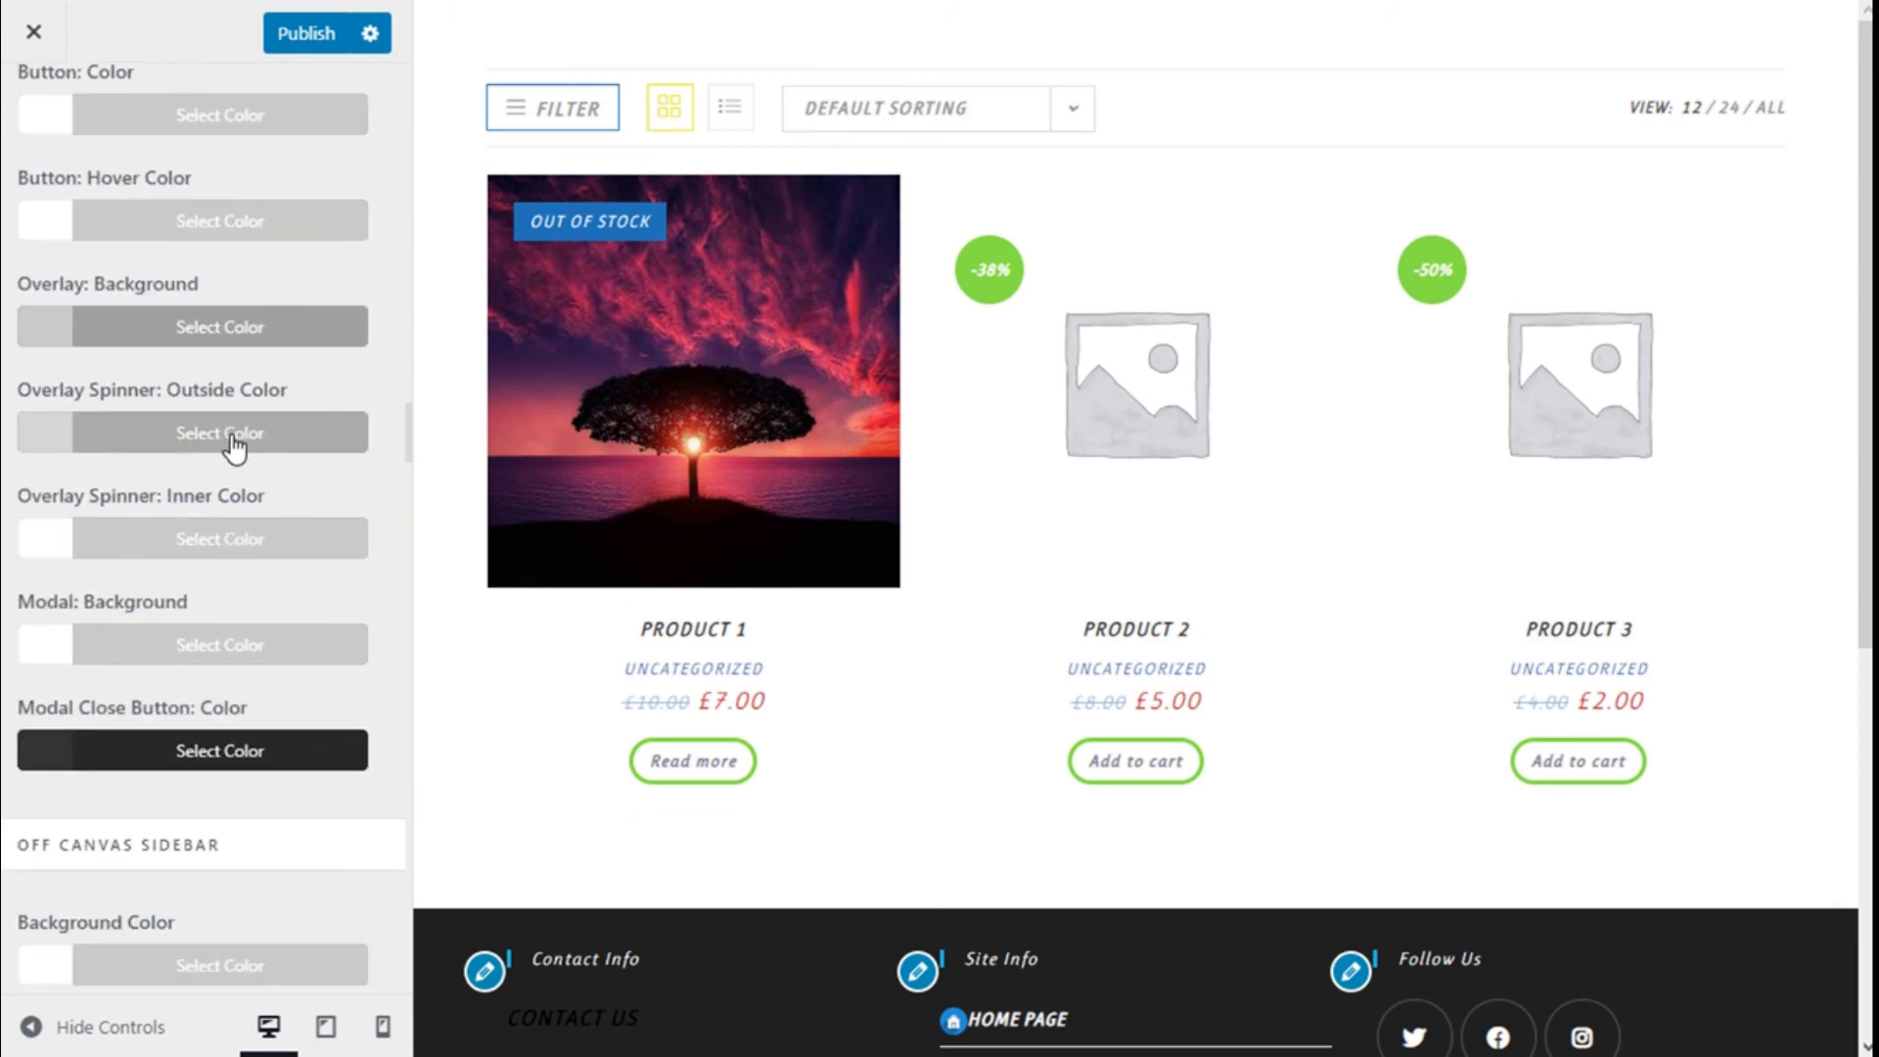
scroll(235, 449, down, 7)
scroll(237, 492, down, 2)
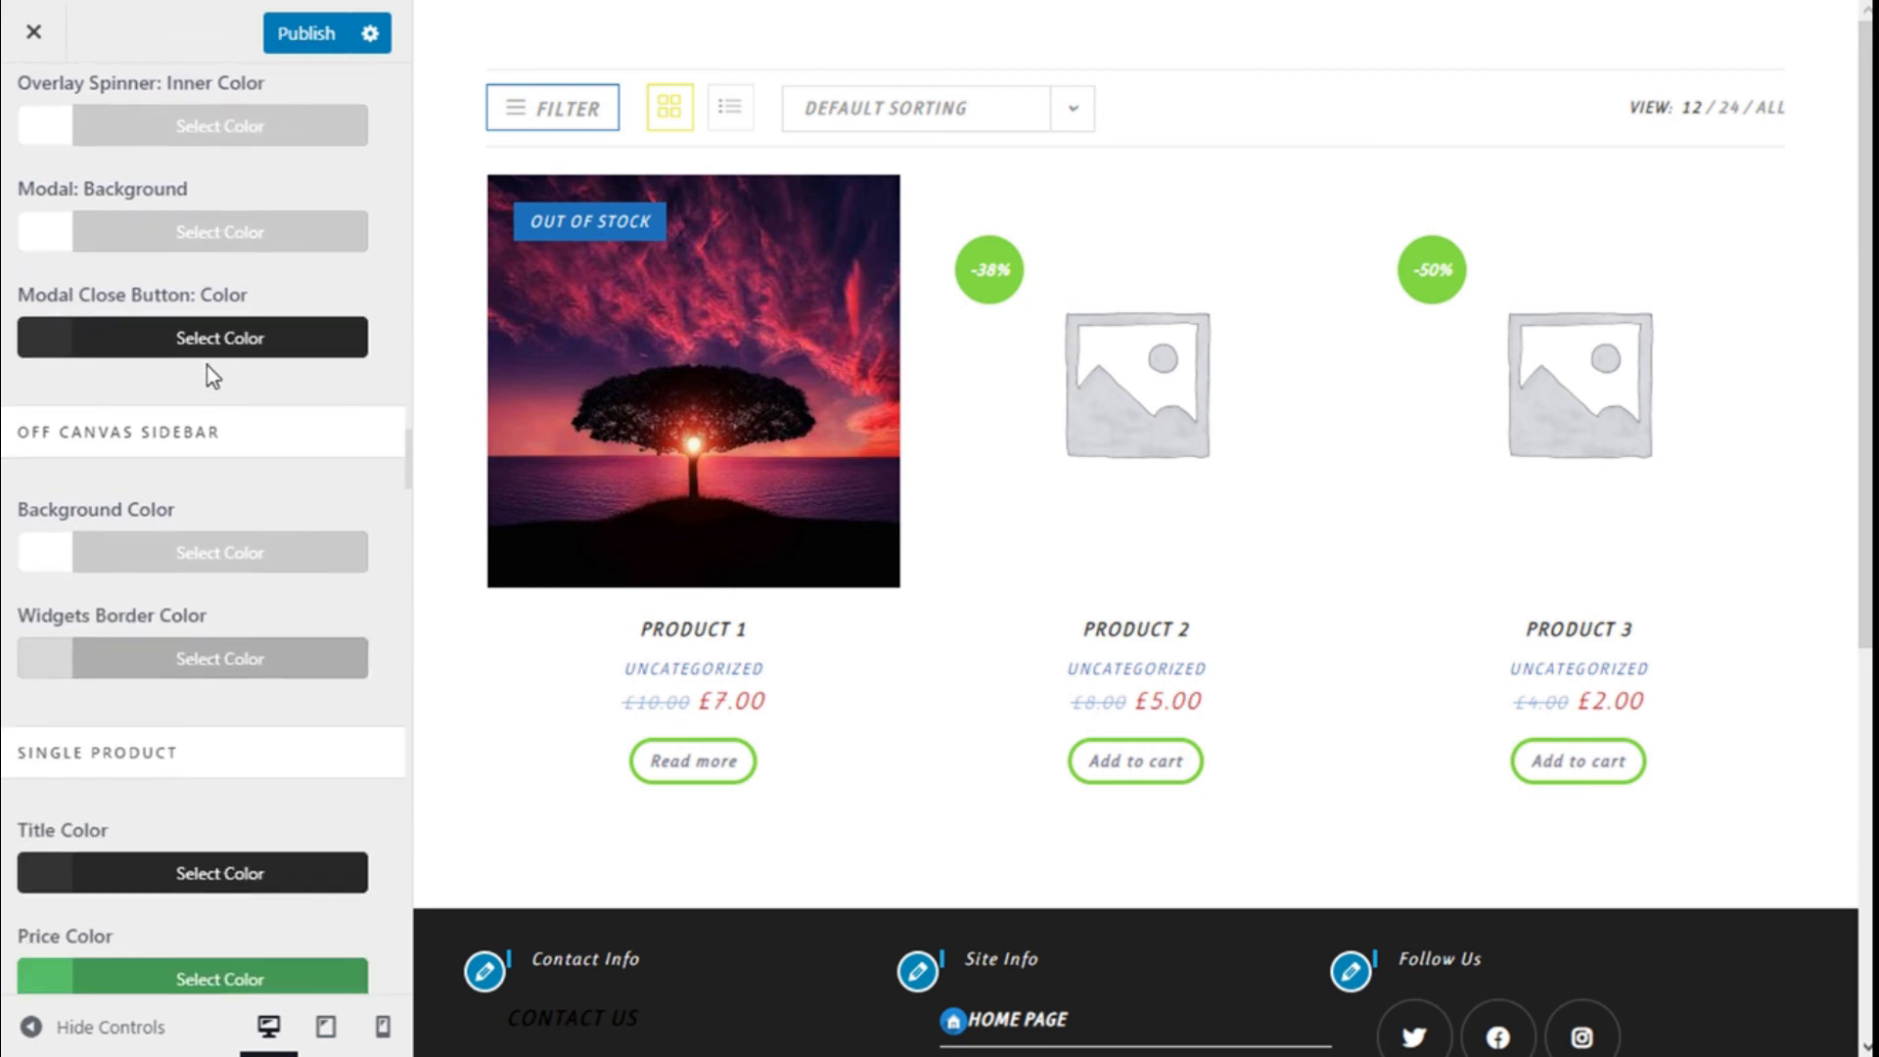
scroll(210, 349, up, 15)
scroll(205, 360, down, 20)
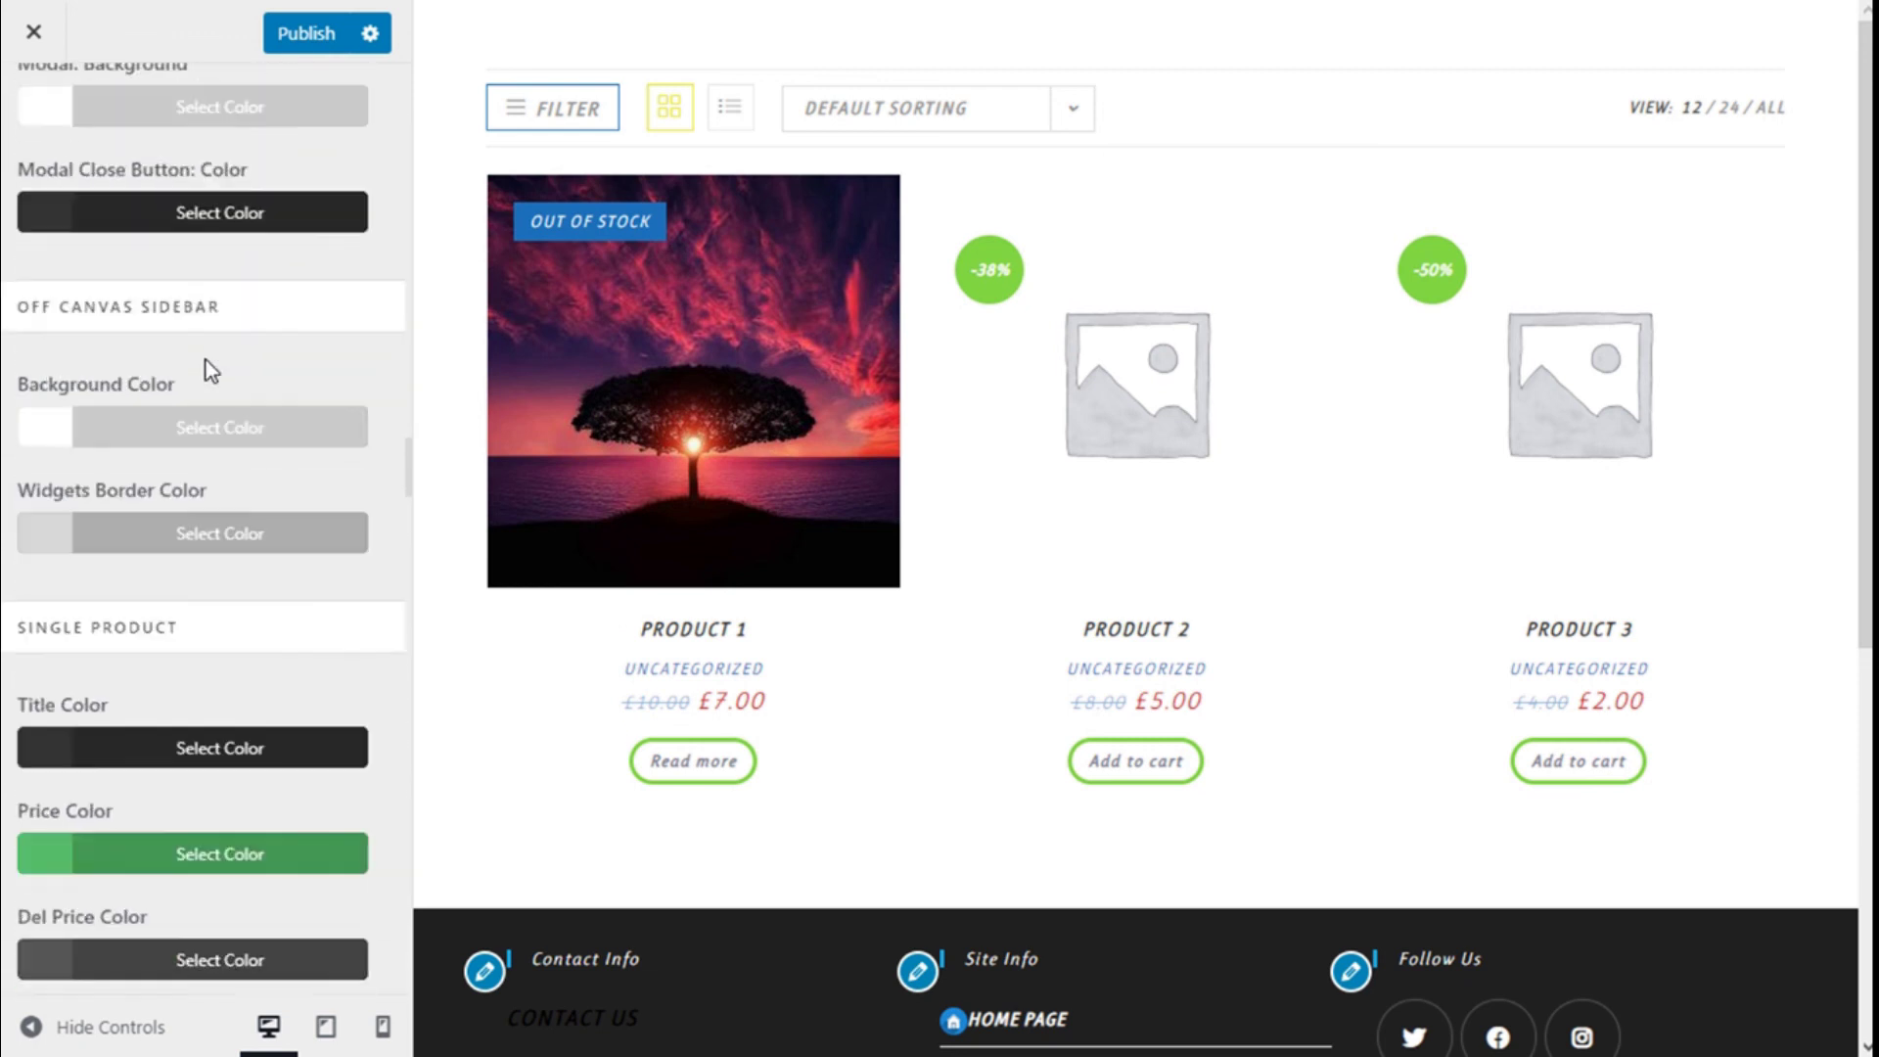
scroll(205, 360, down, 7)
scroll(235, 408, up, 7)
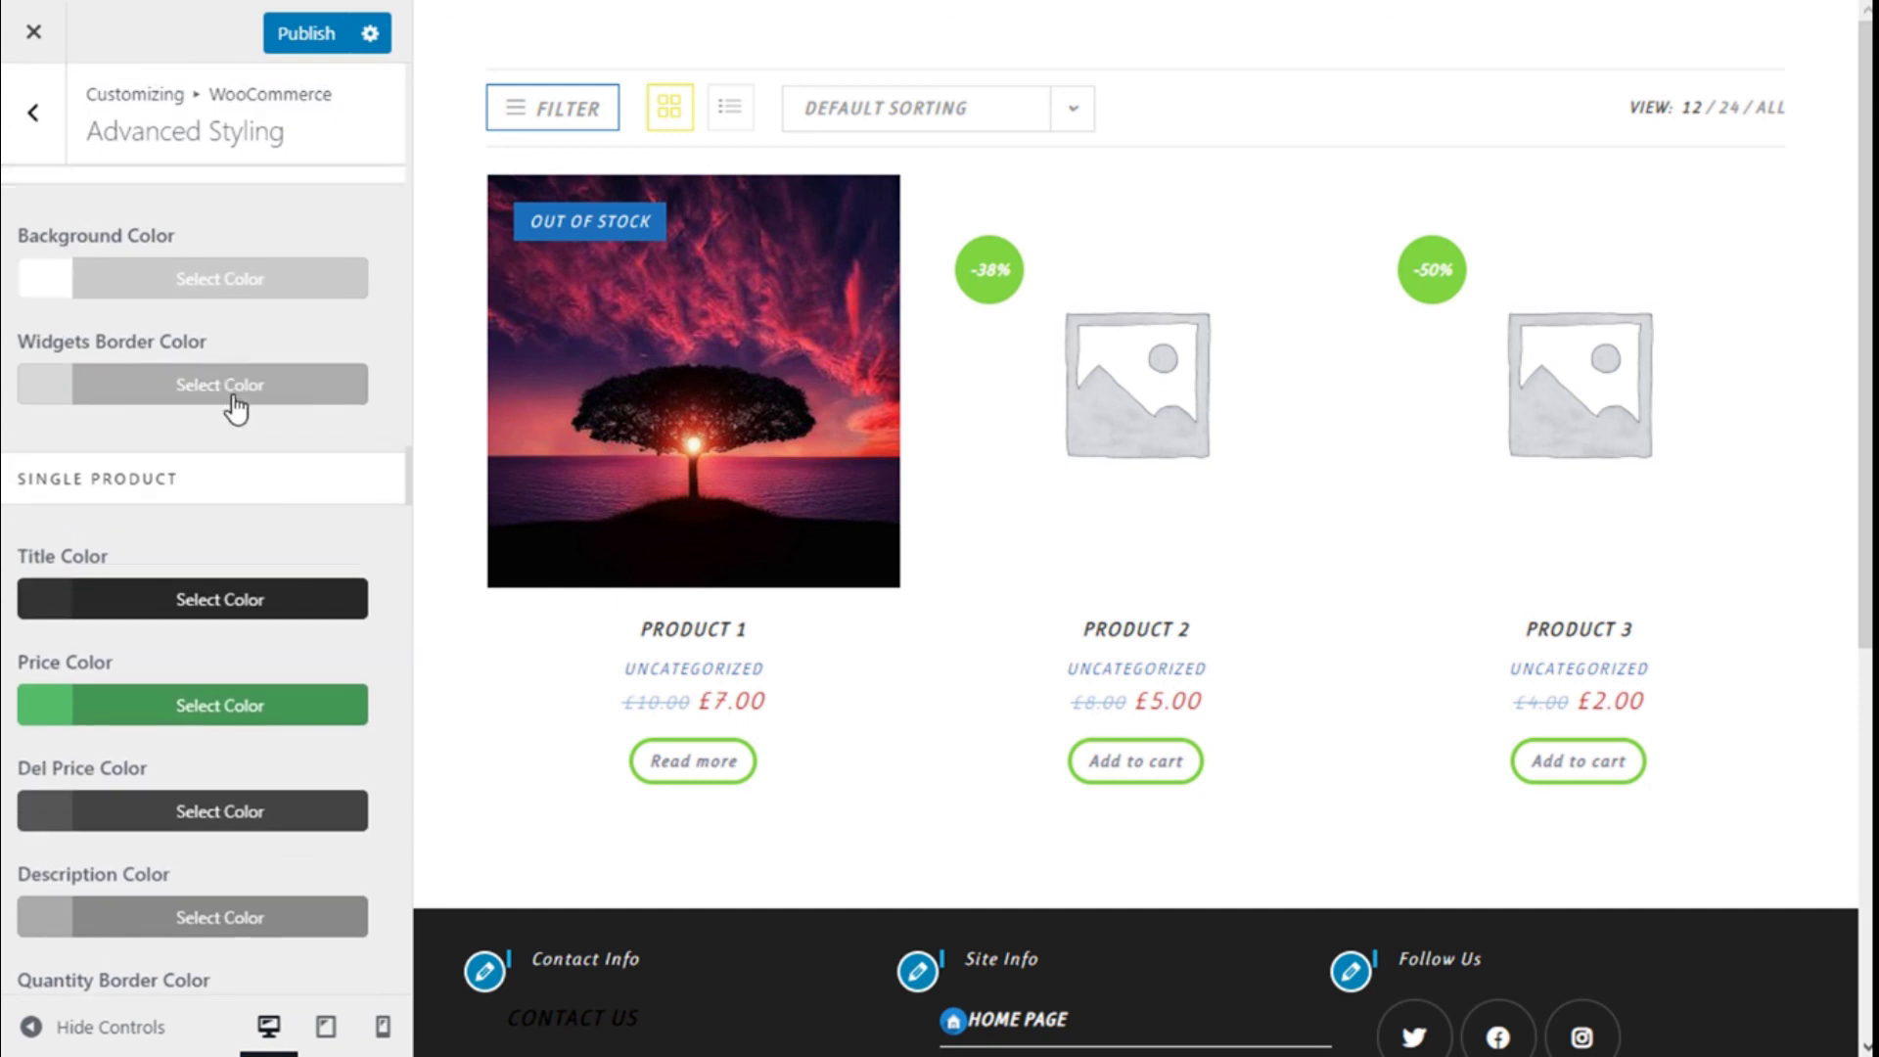
scroll(239, 417, up, 3)
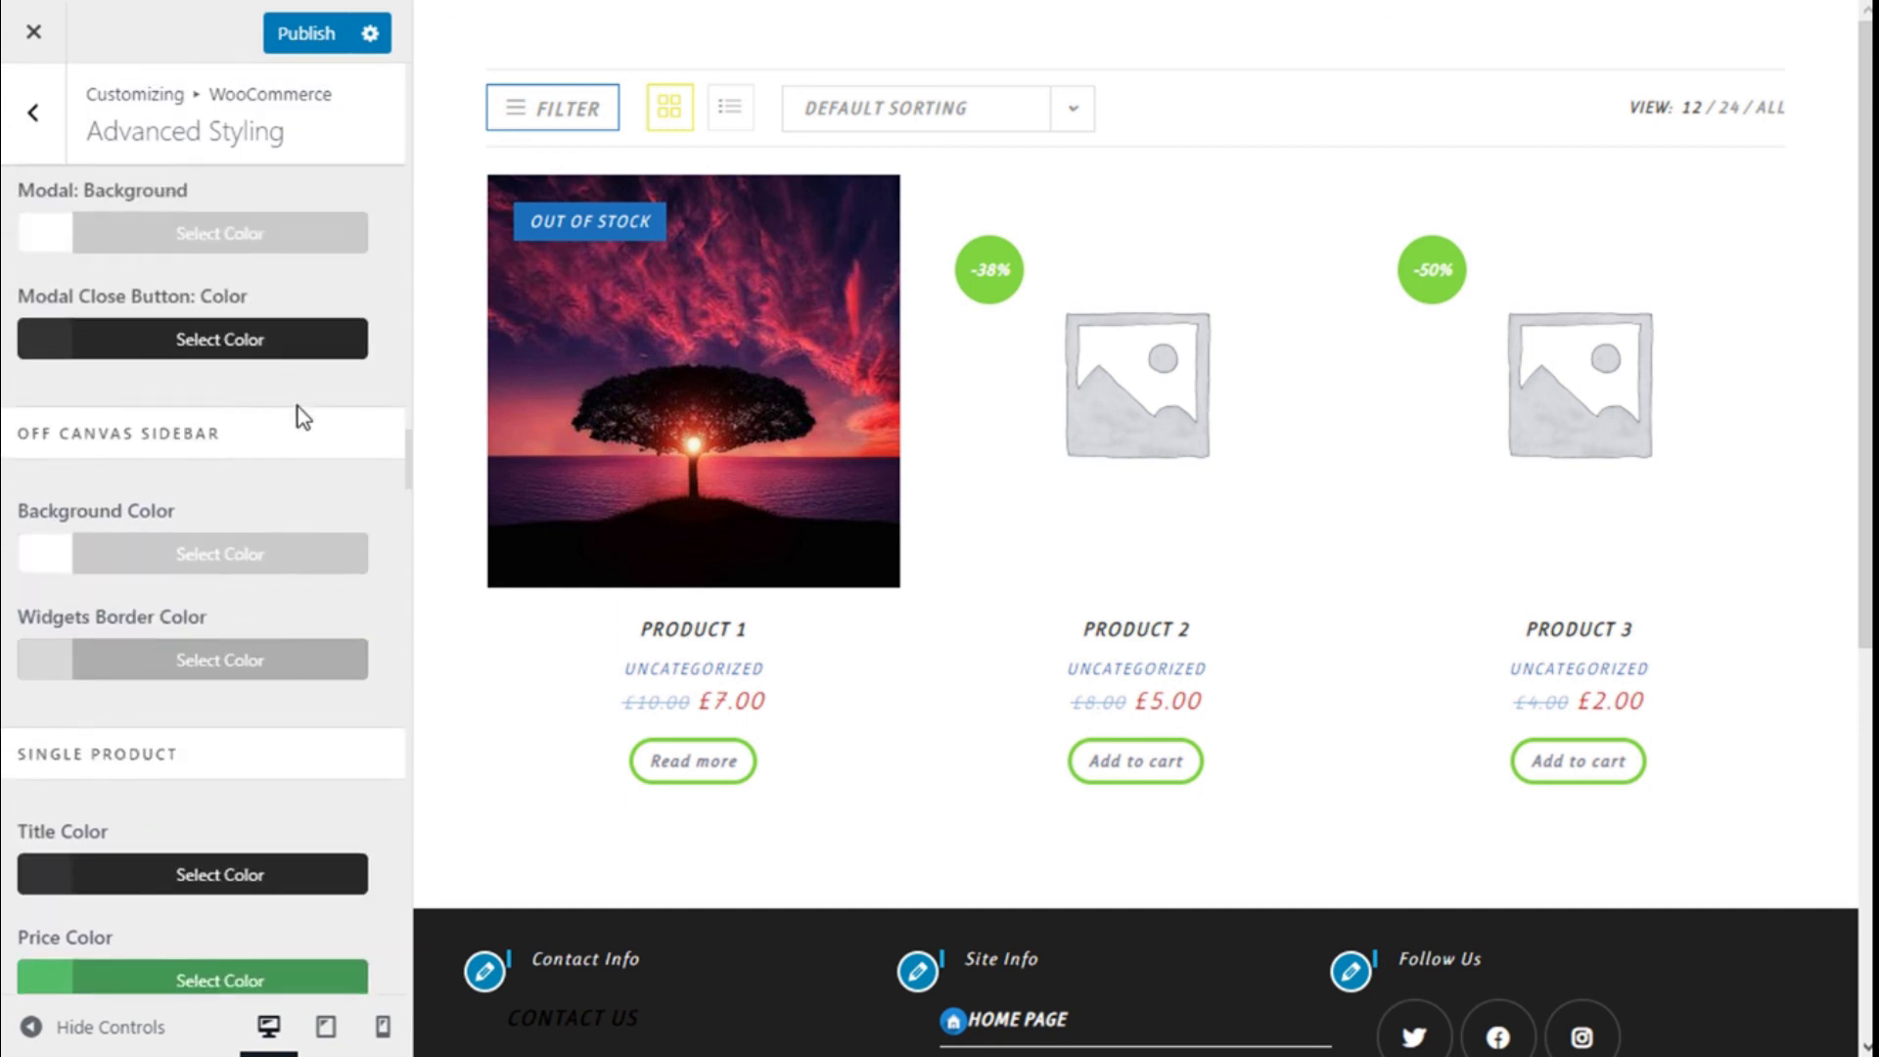
click(565, 123)
click(114, 567)
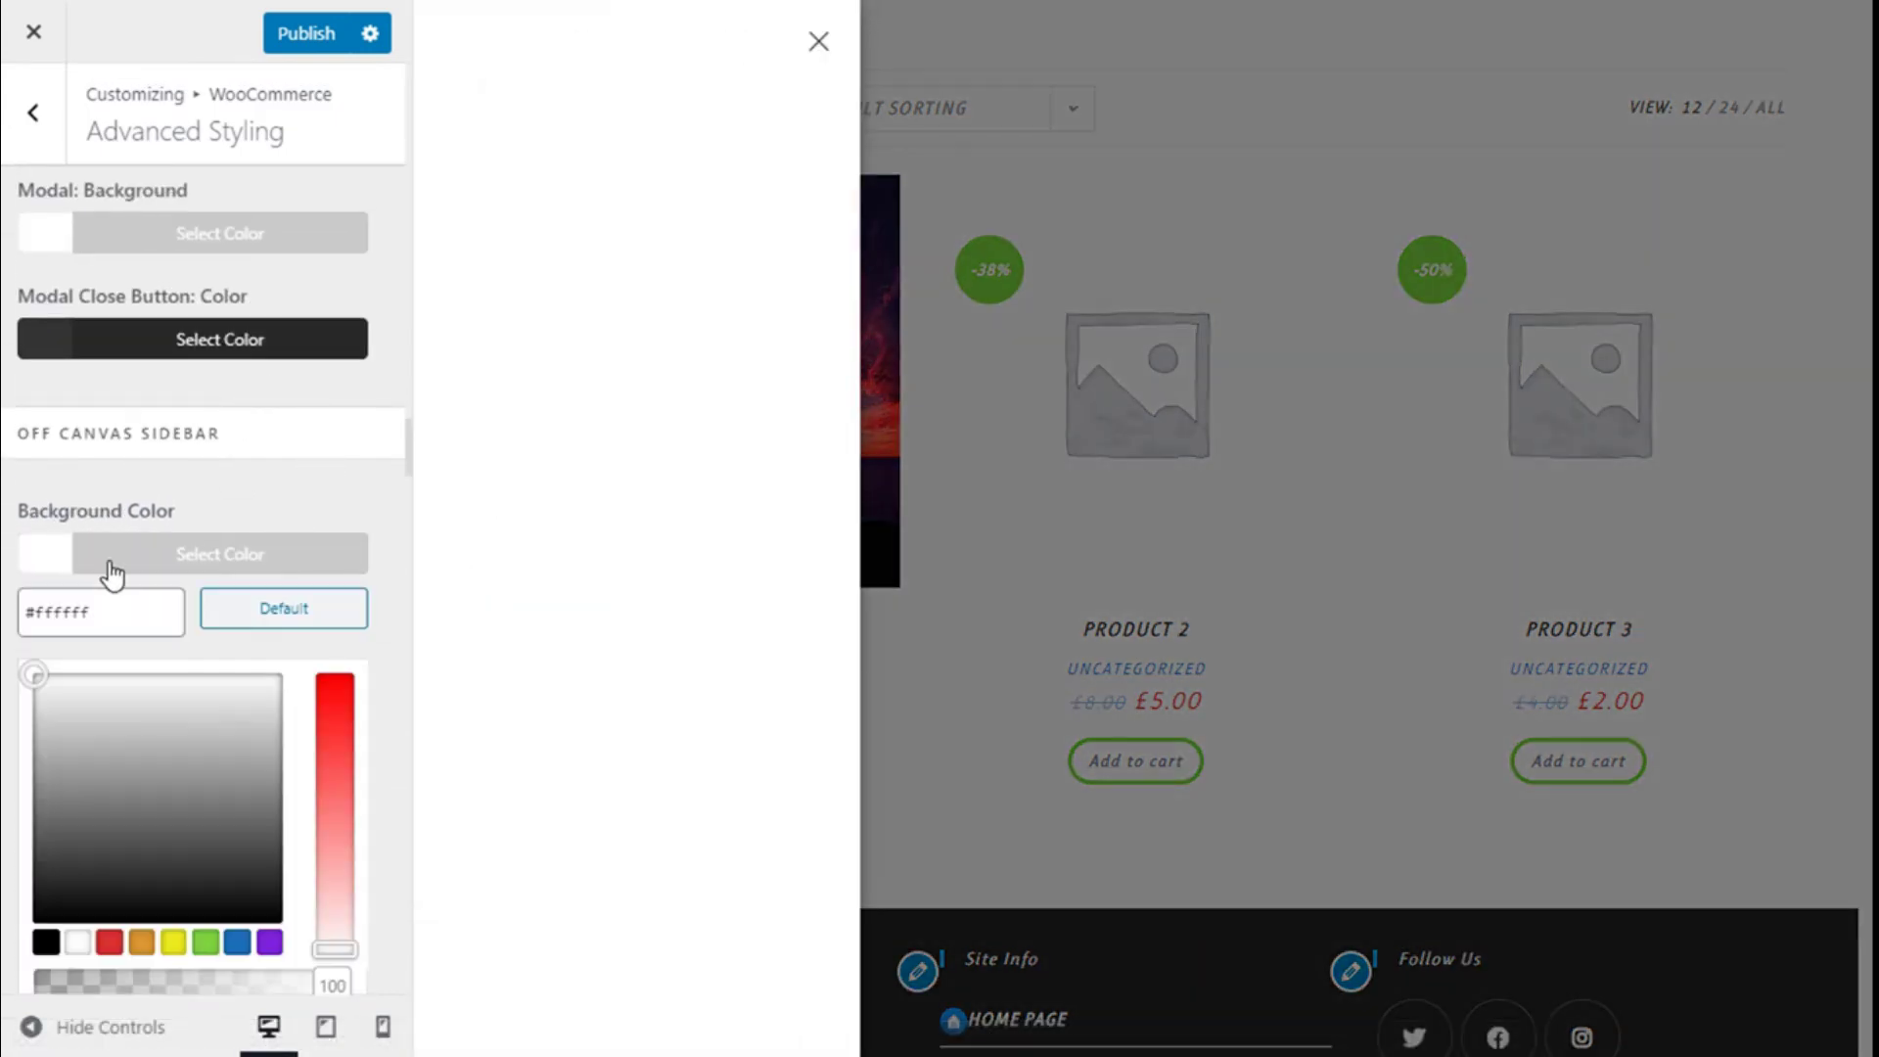
click(205, 942)
click(205, 575)
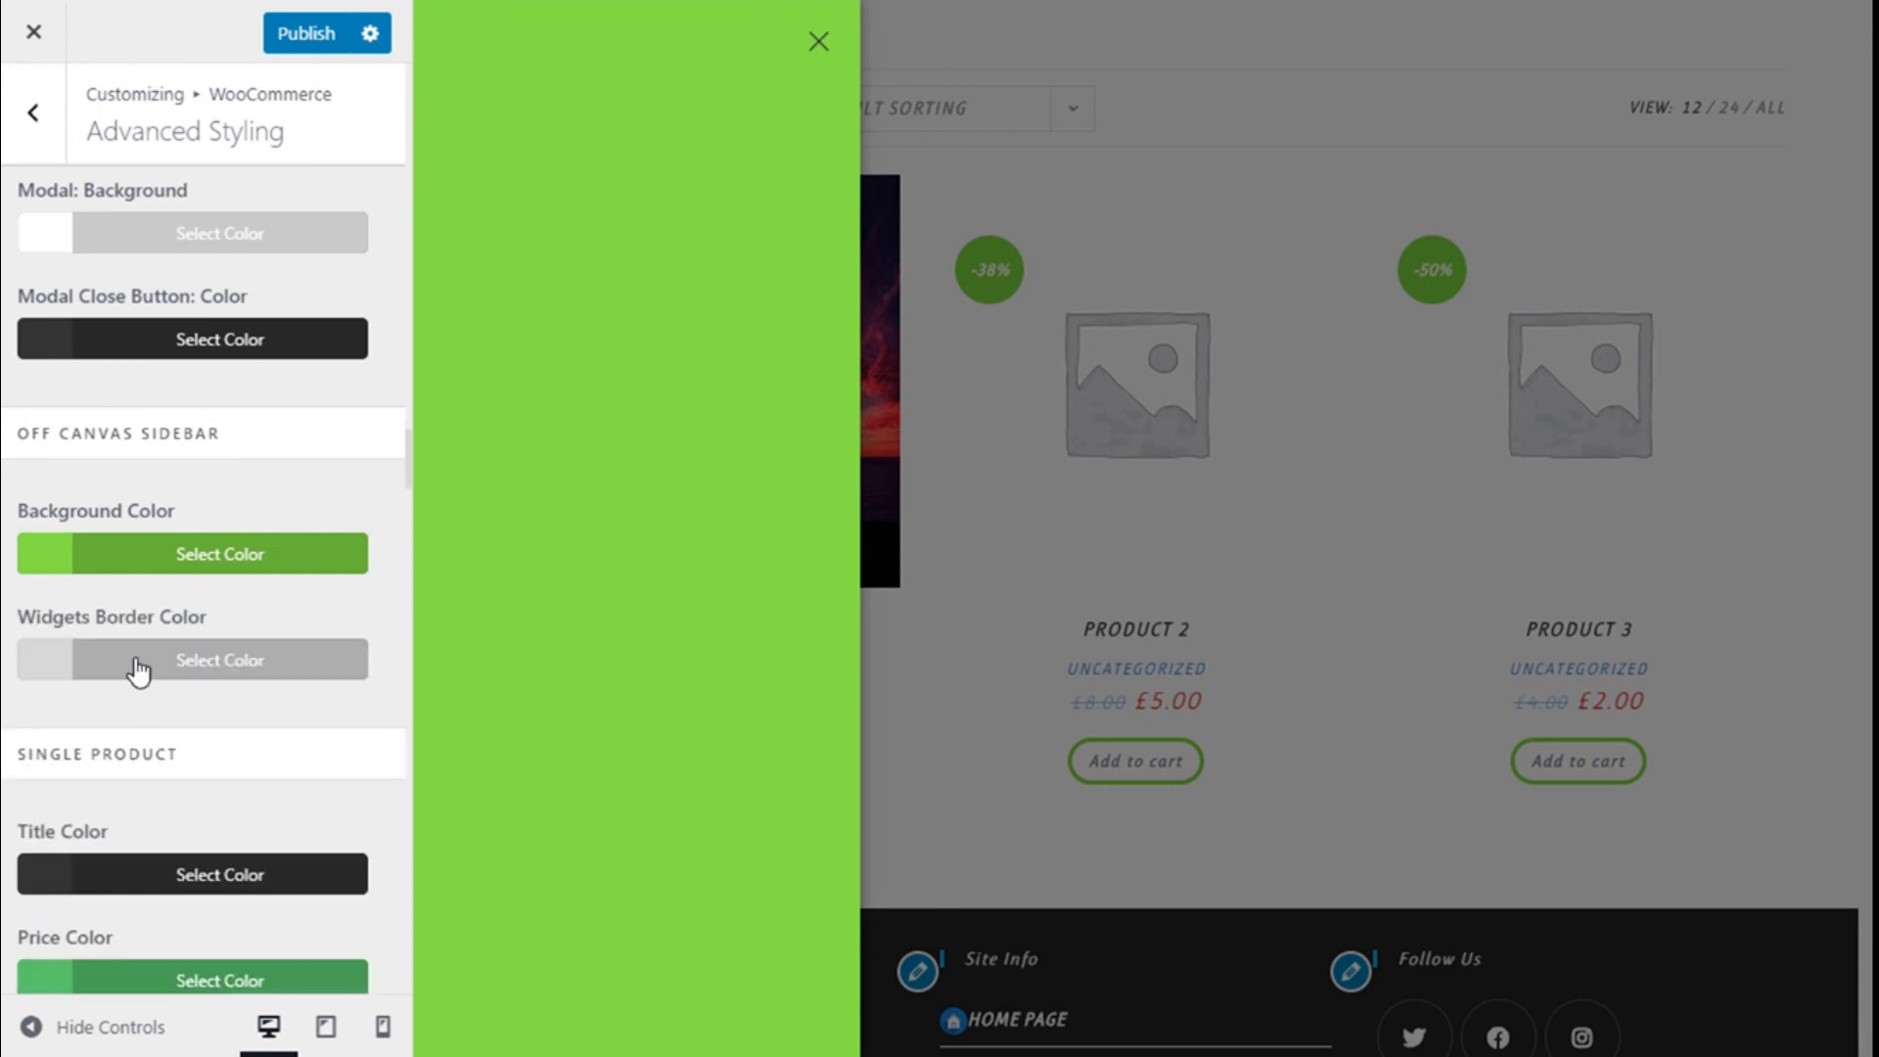
click(287, 551)
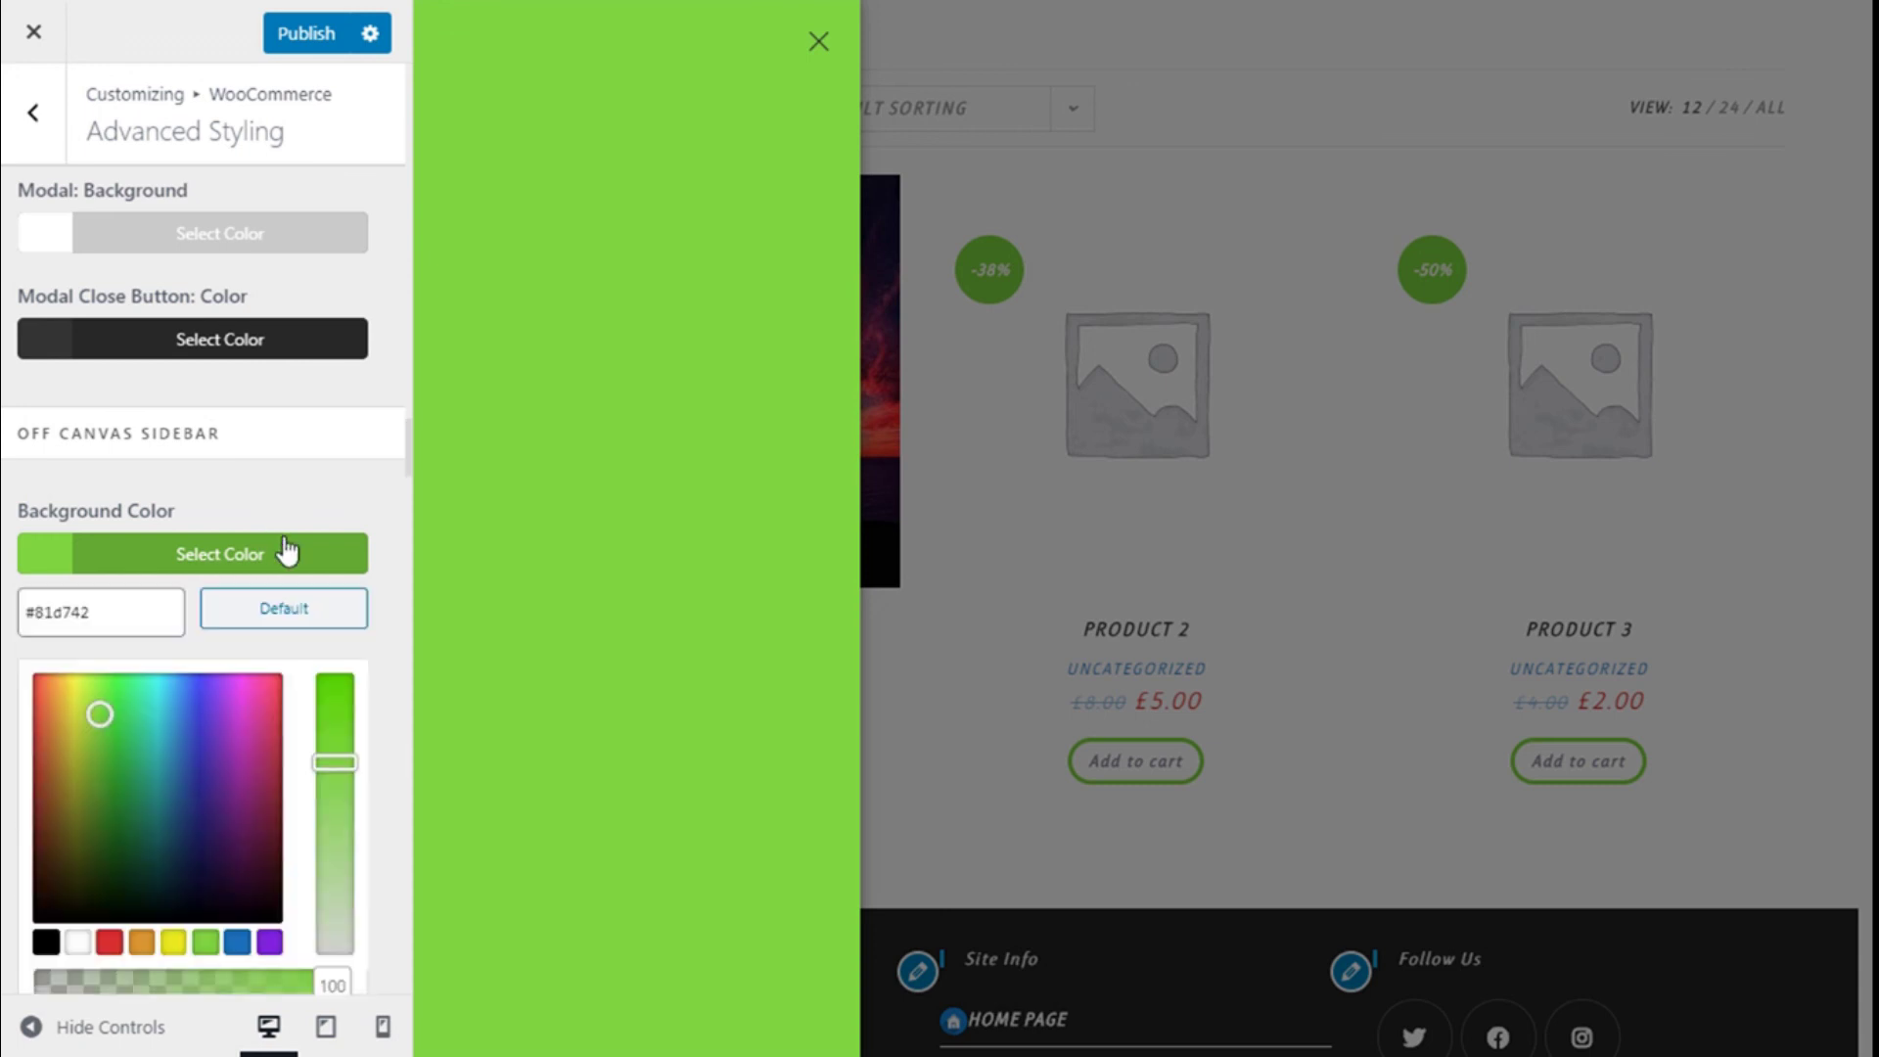
click(344, 617)
click(818, 44)
scroll(91, 487, down, 1)
scroll(92, 486, down, 7)
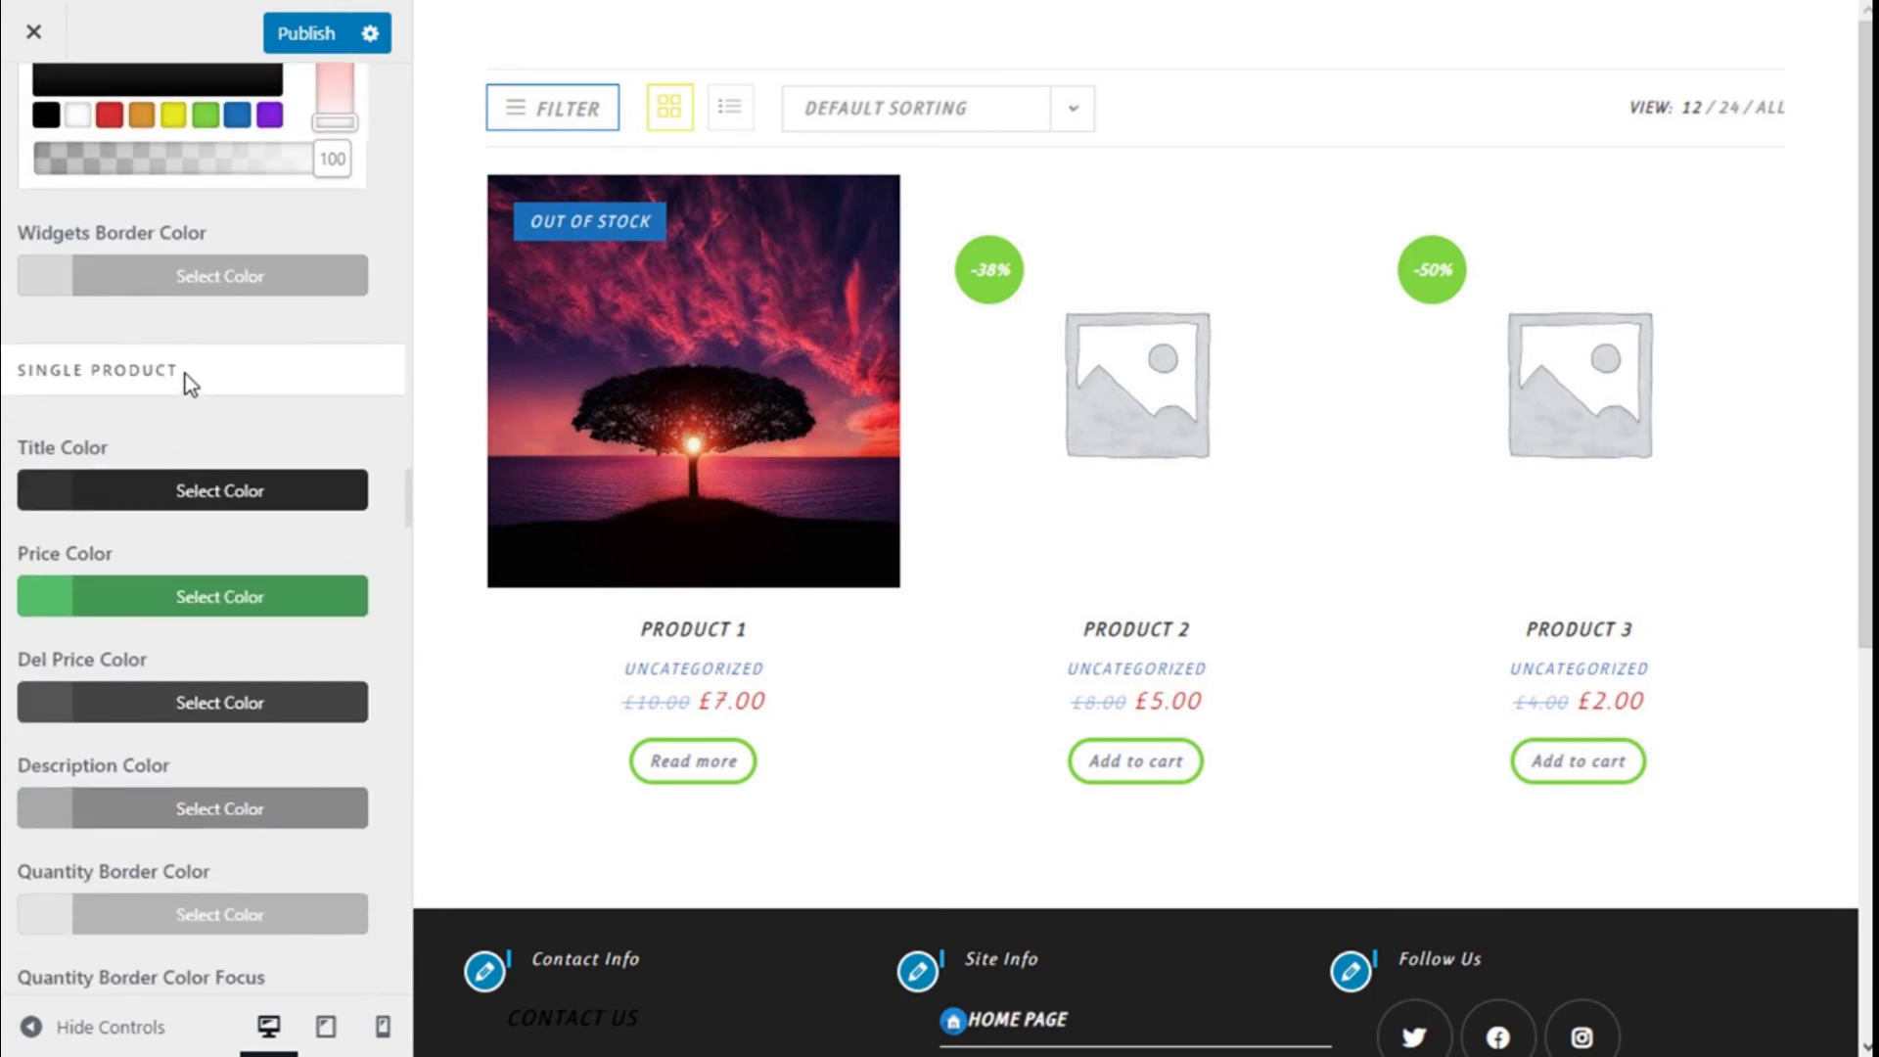
- Review the Advanced Styling options, then return to the WooCommerce sub-section list
scroll(329, 403, up, 3)
scroll(281, 459, down, 10)
scroll(279, 460, down, 10)
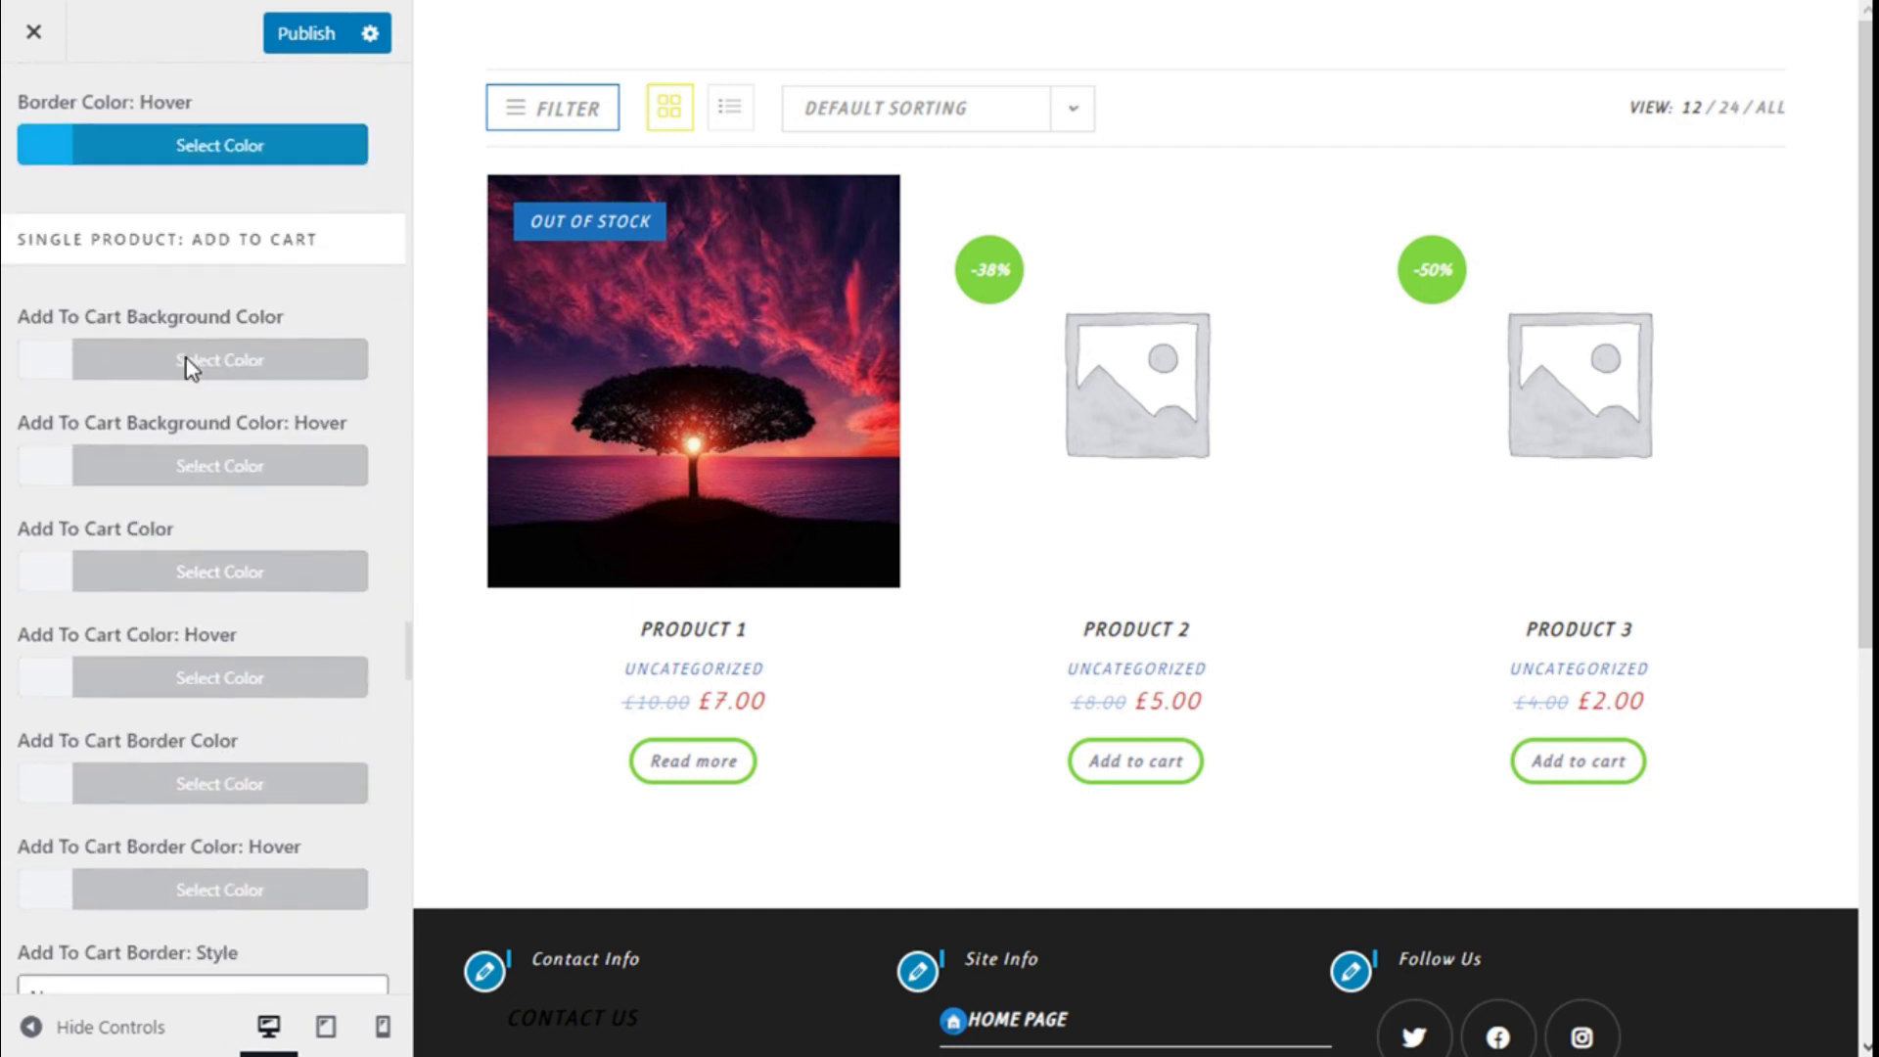
scroll(223, 340, down, 11)
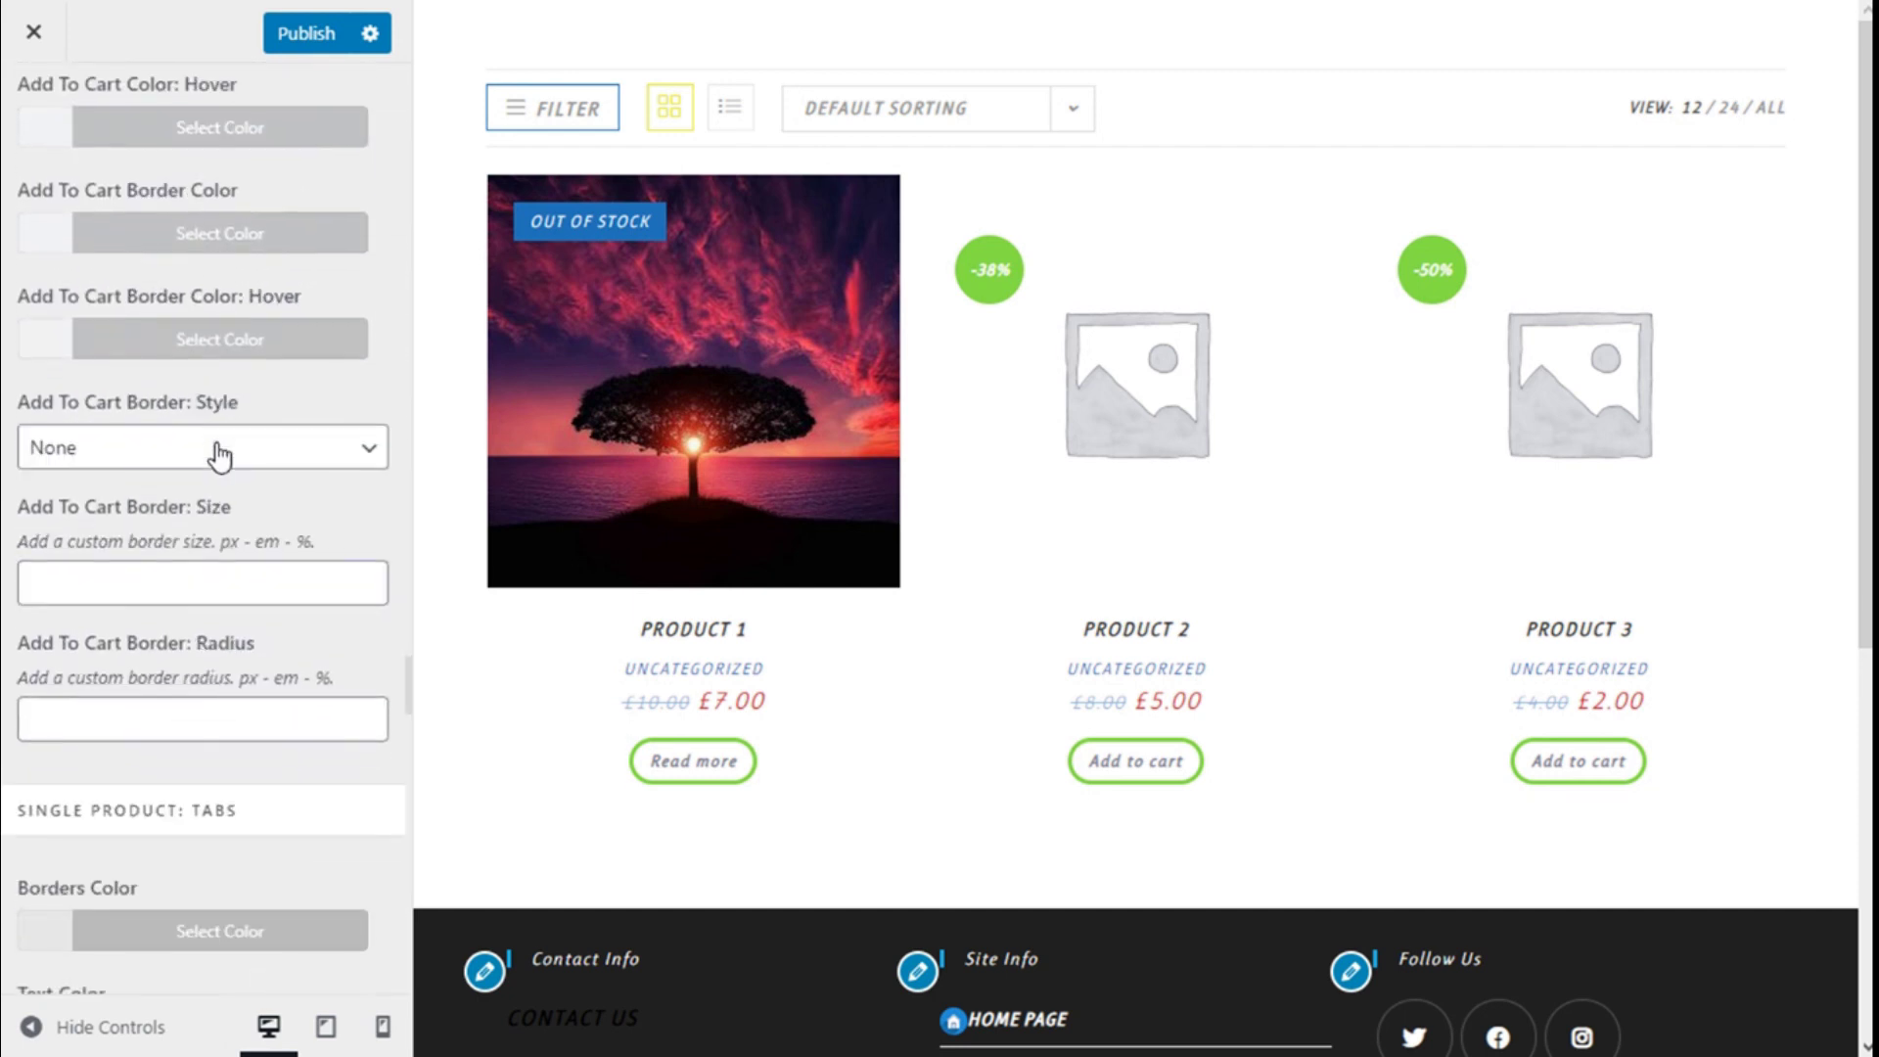
scroll(219, 456, down, 1)
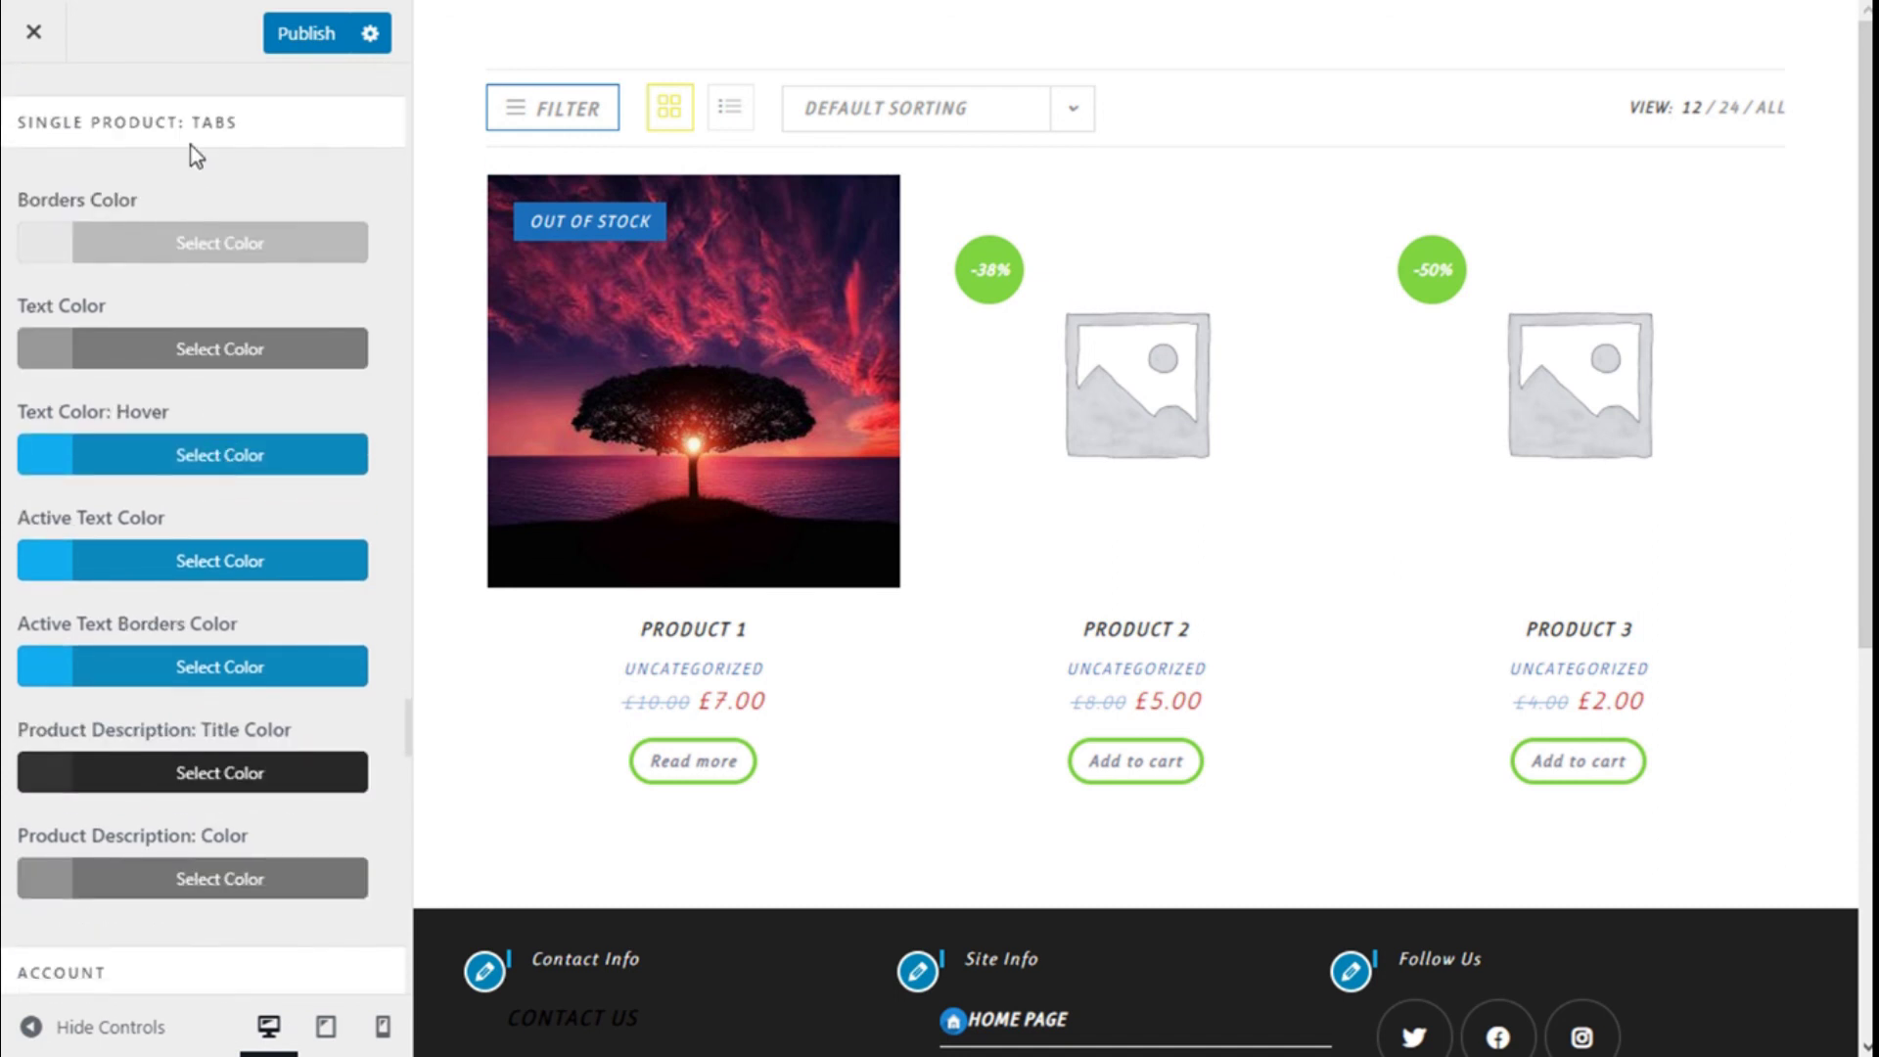
scroll(269, 284, down, 2)
scroll(274, 294, up, 2)
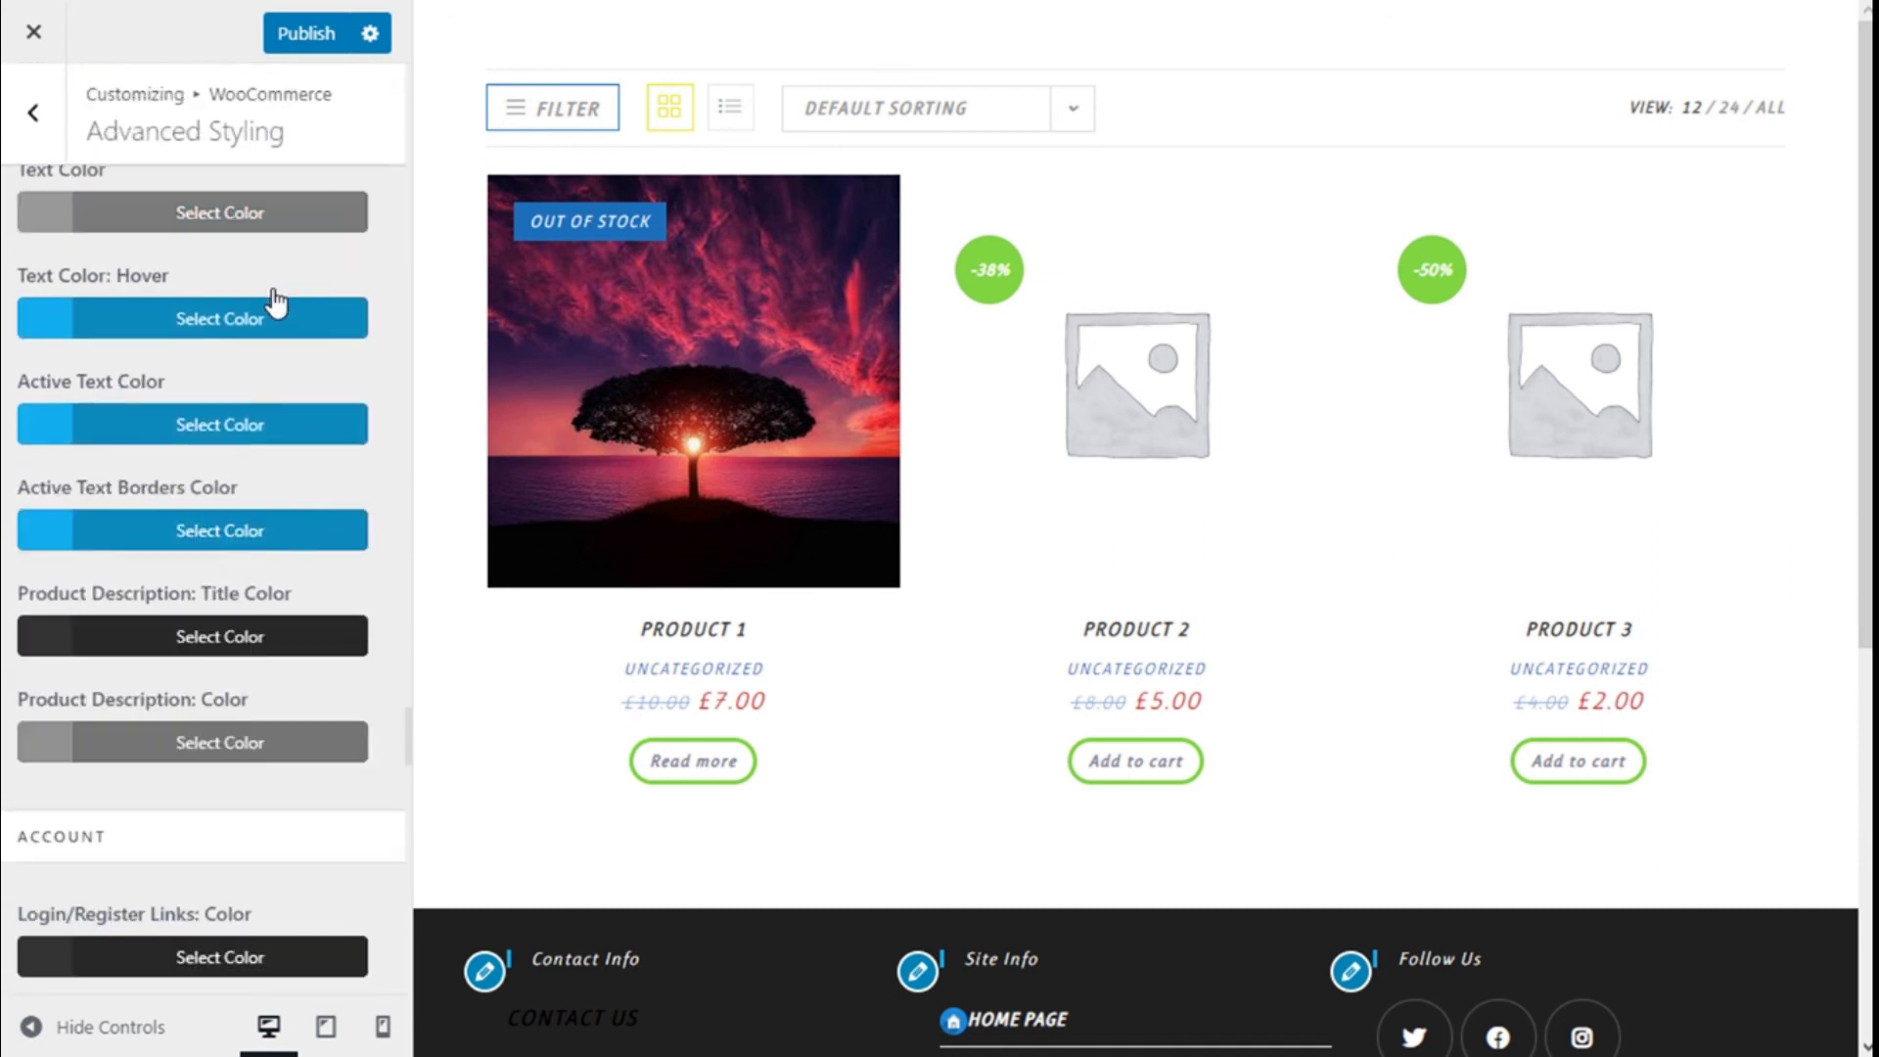
scroll(274, 302, up, 1)
scroll(275, 303, down, 5)
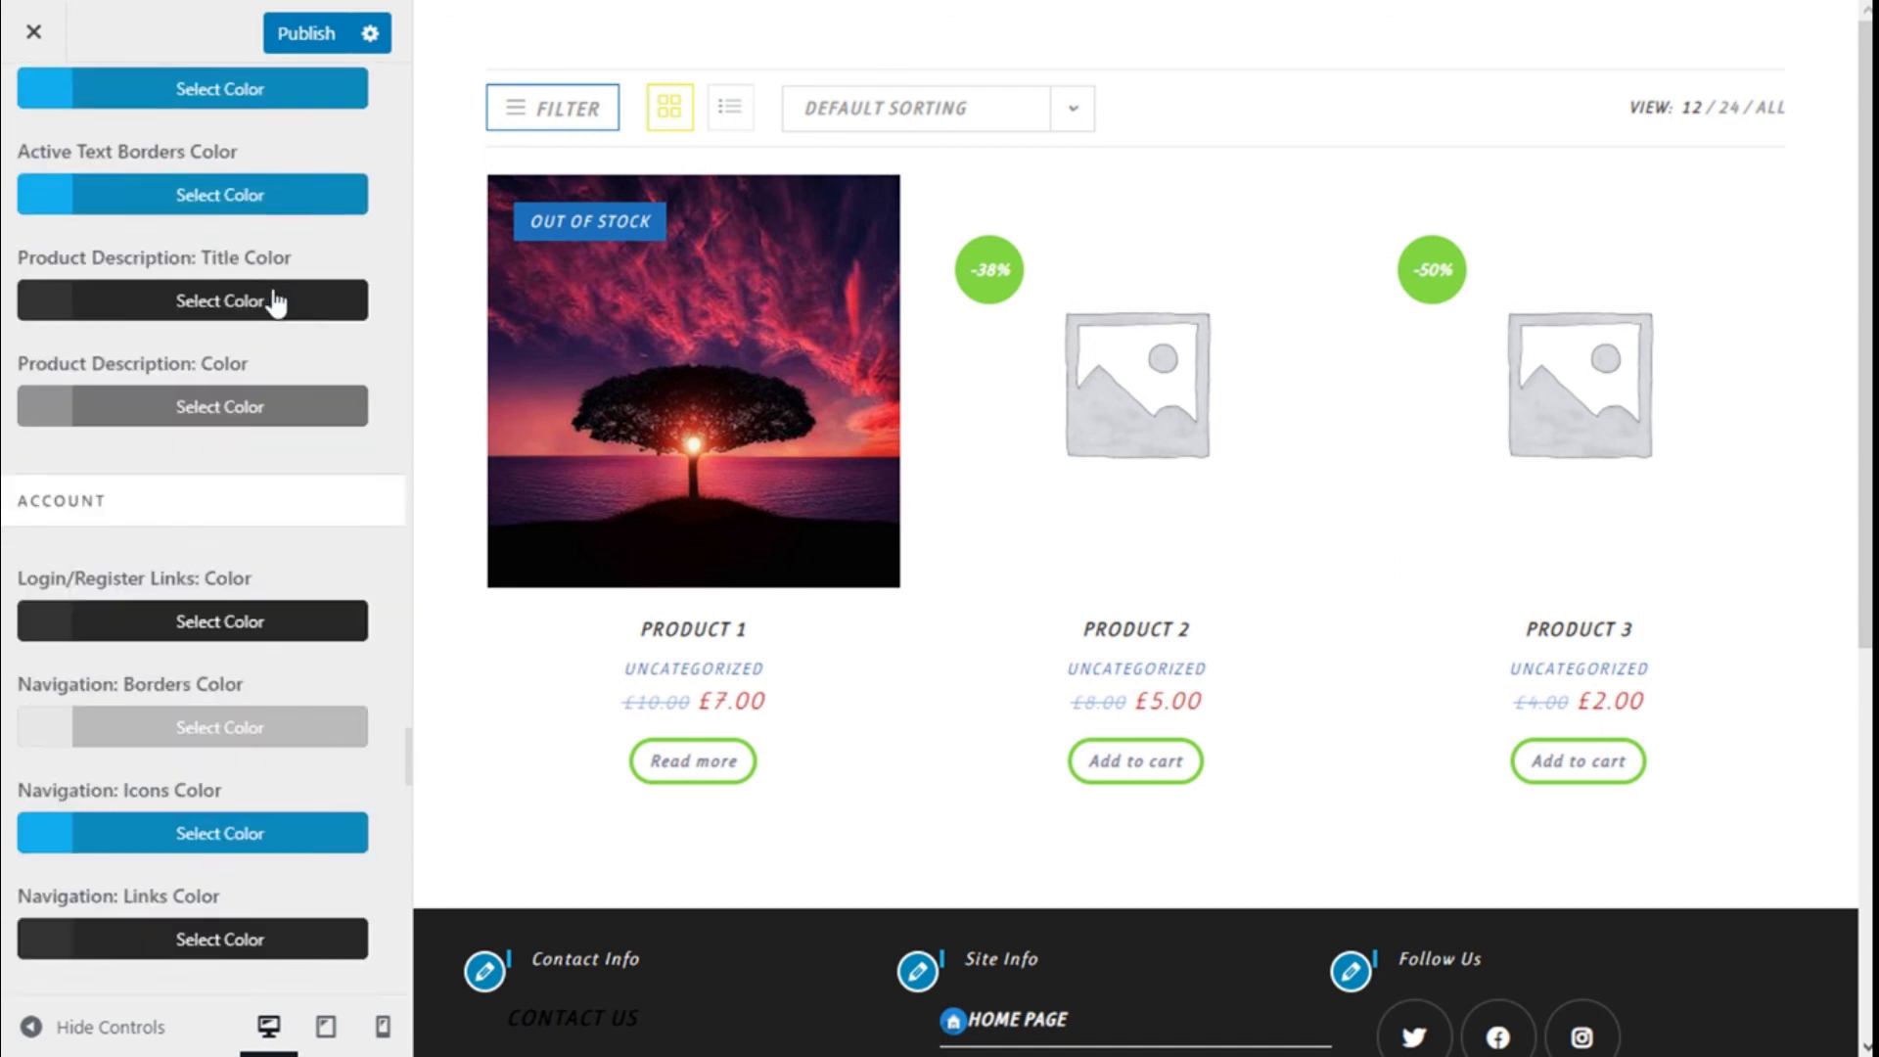
scroll(275, 304, down, 10)
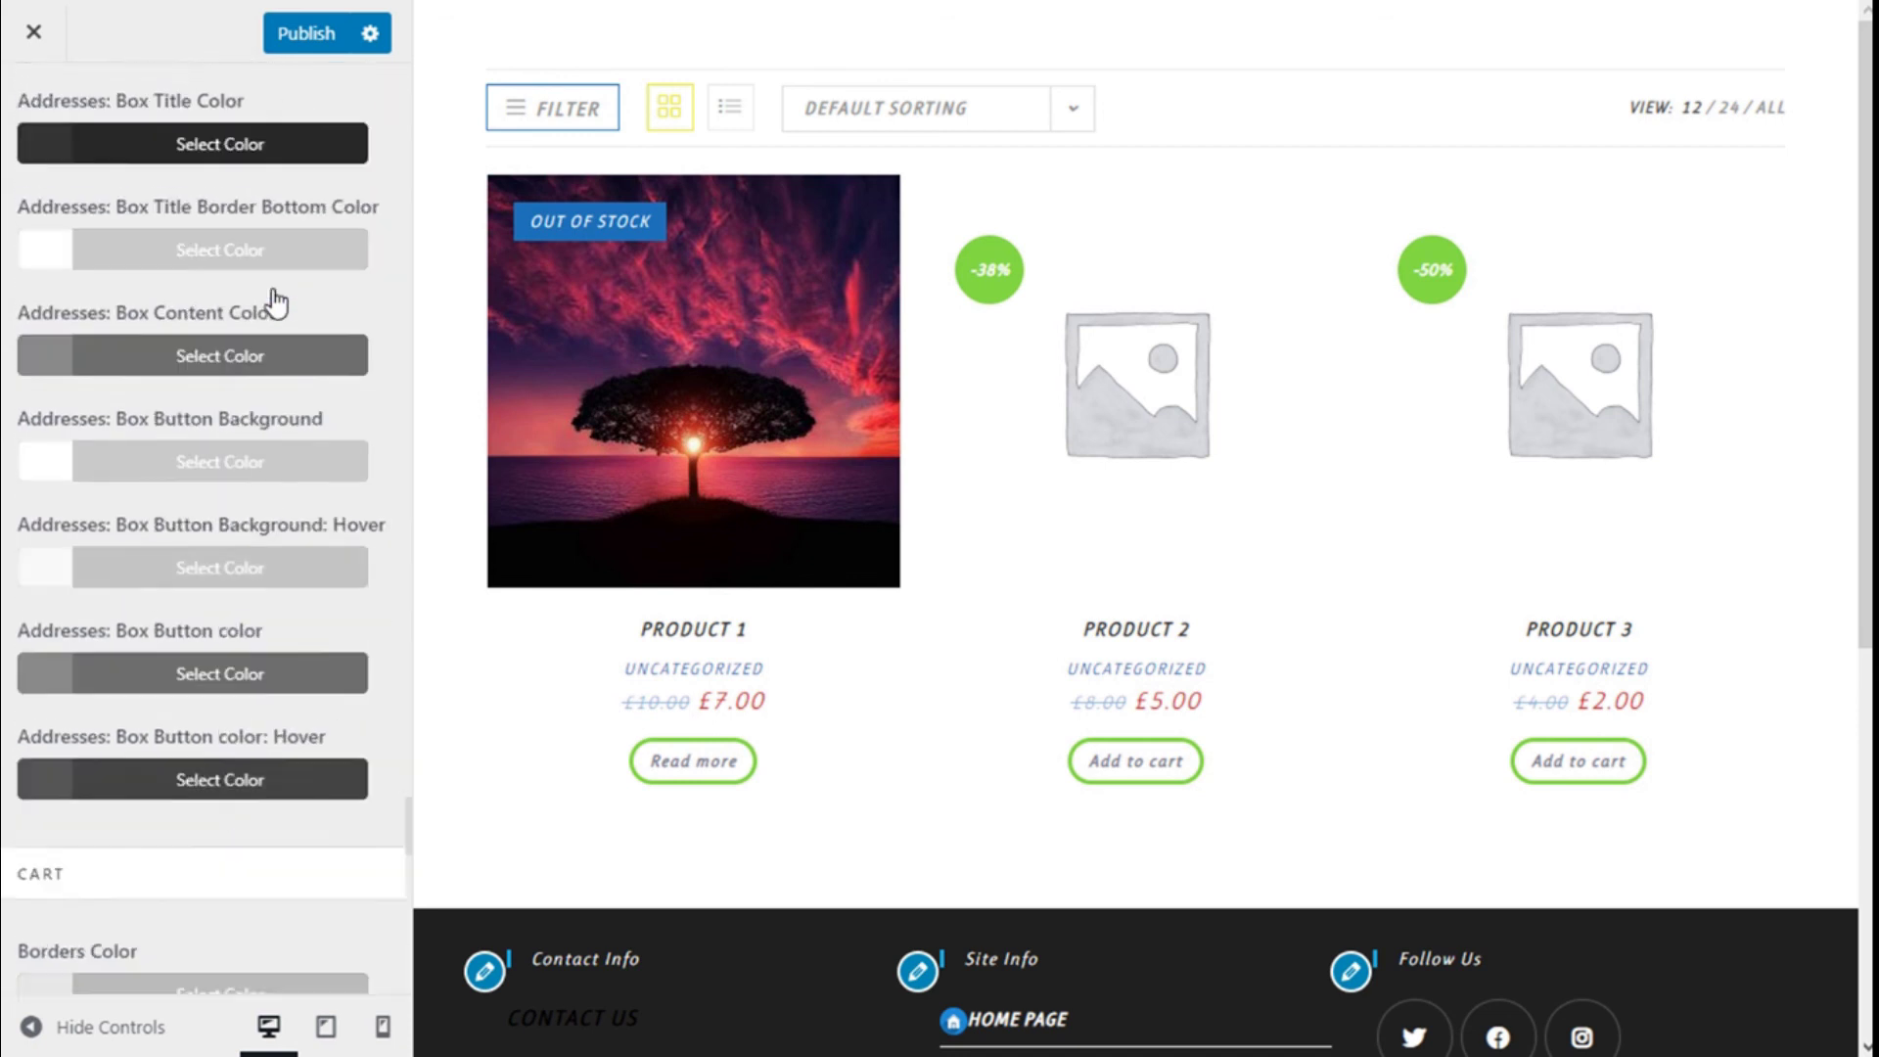
scroll(276, 303, down, 15)
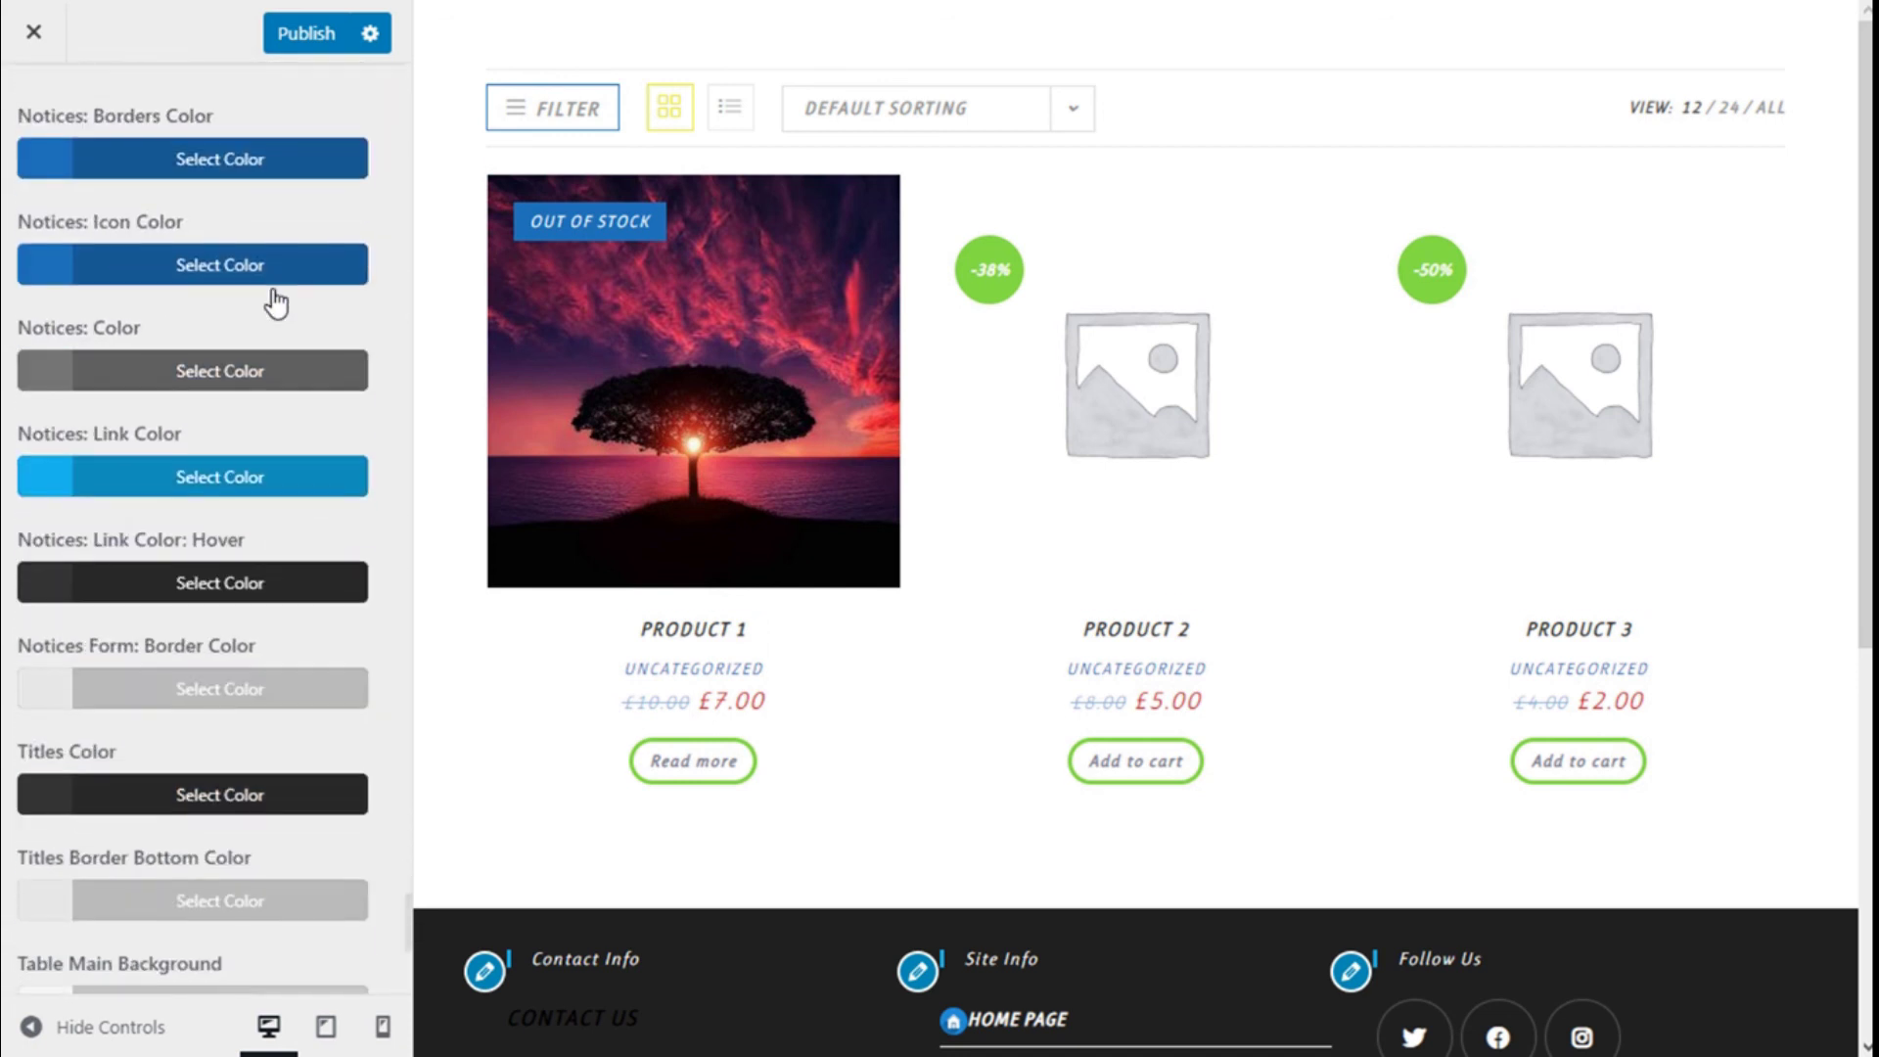
scroll(276, 303, down, 4)
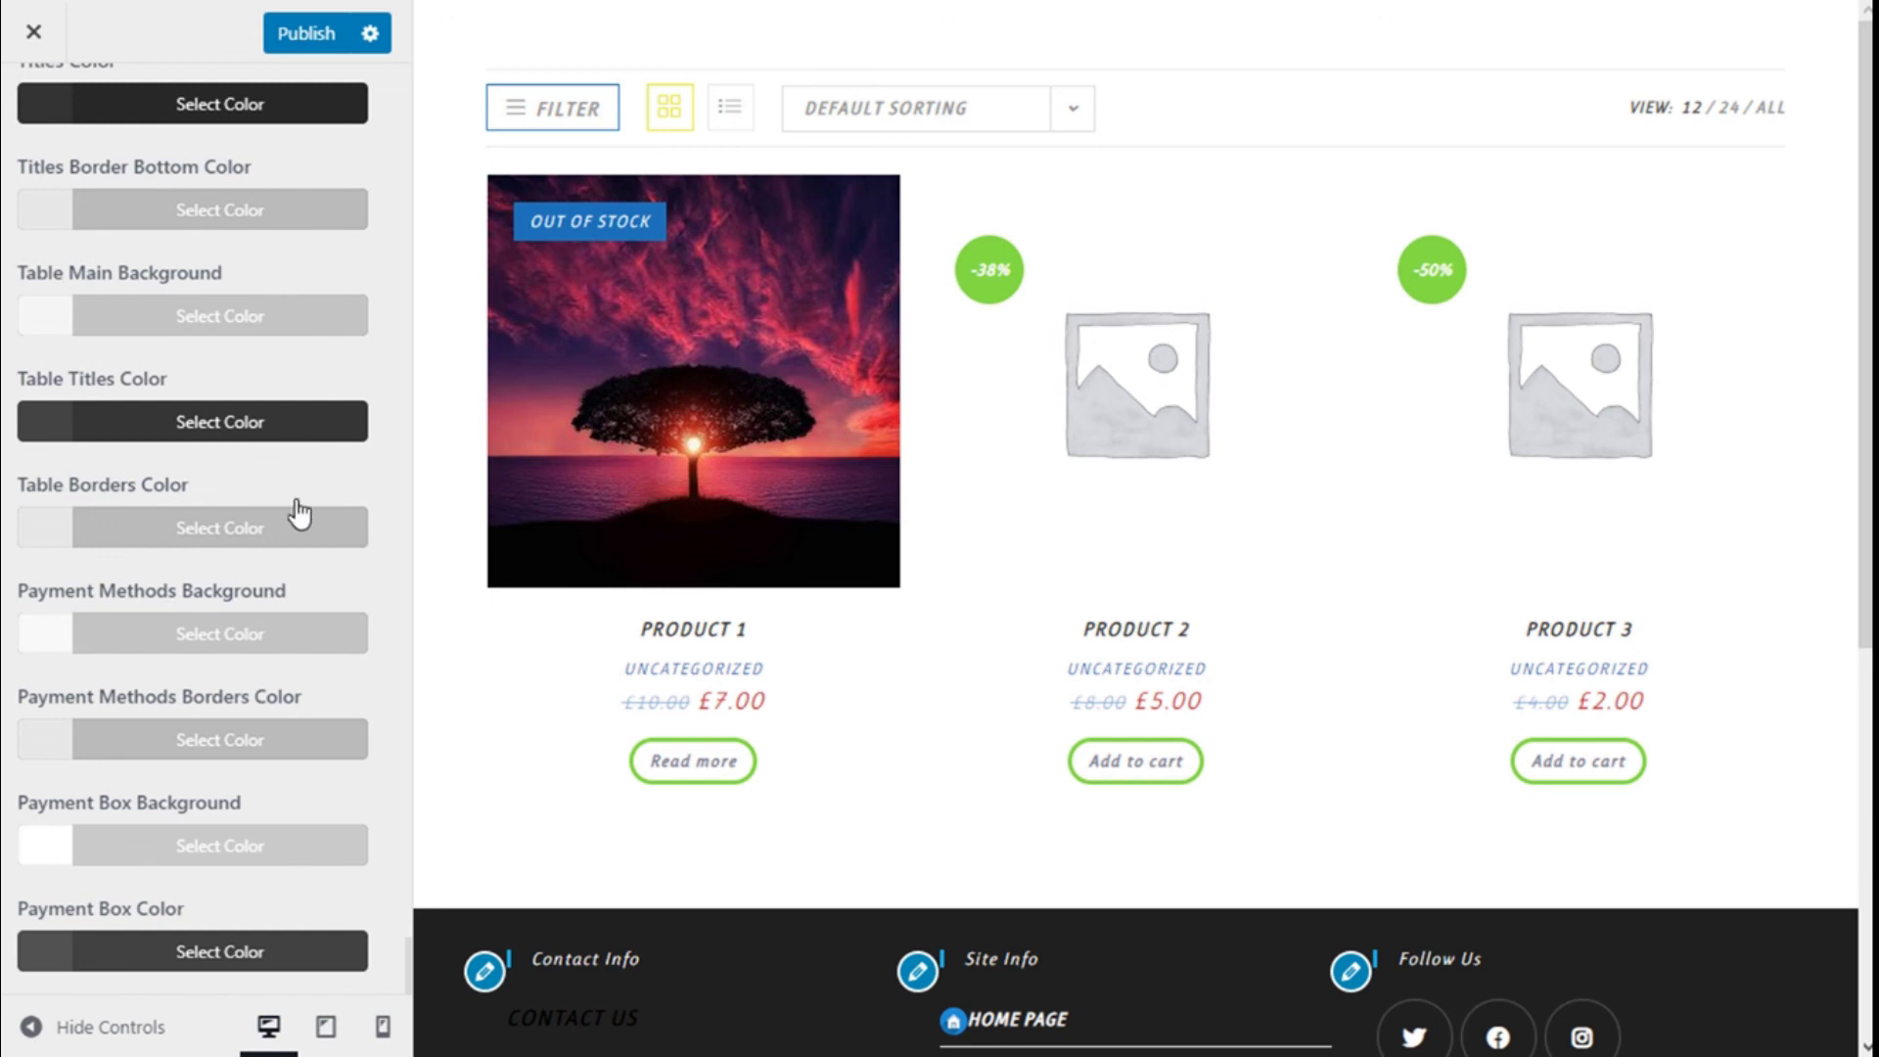
scroll(284, 547, up, 20)
scroll(266, 567, up, 20)
scroll(266, 562, up, 20)
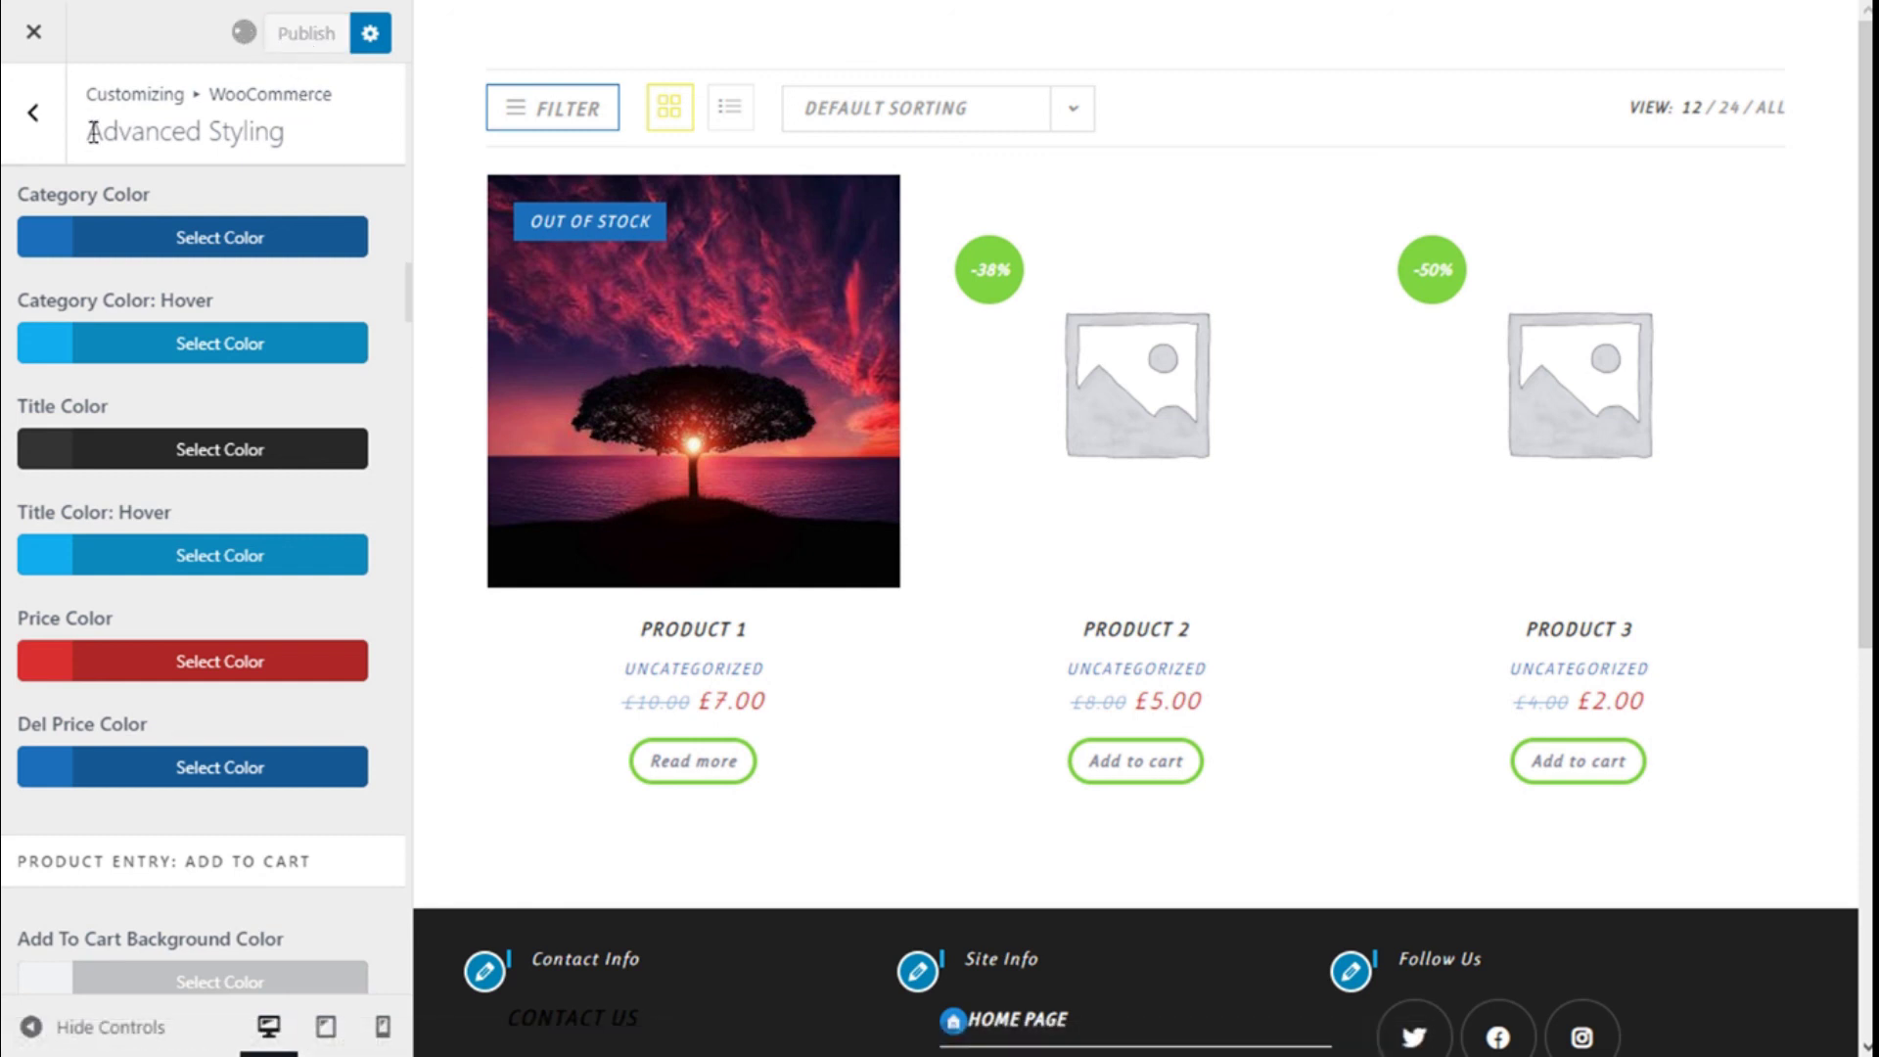
click(33, 112)
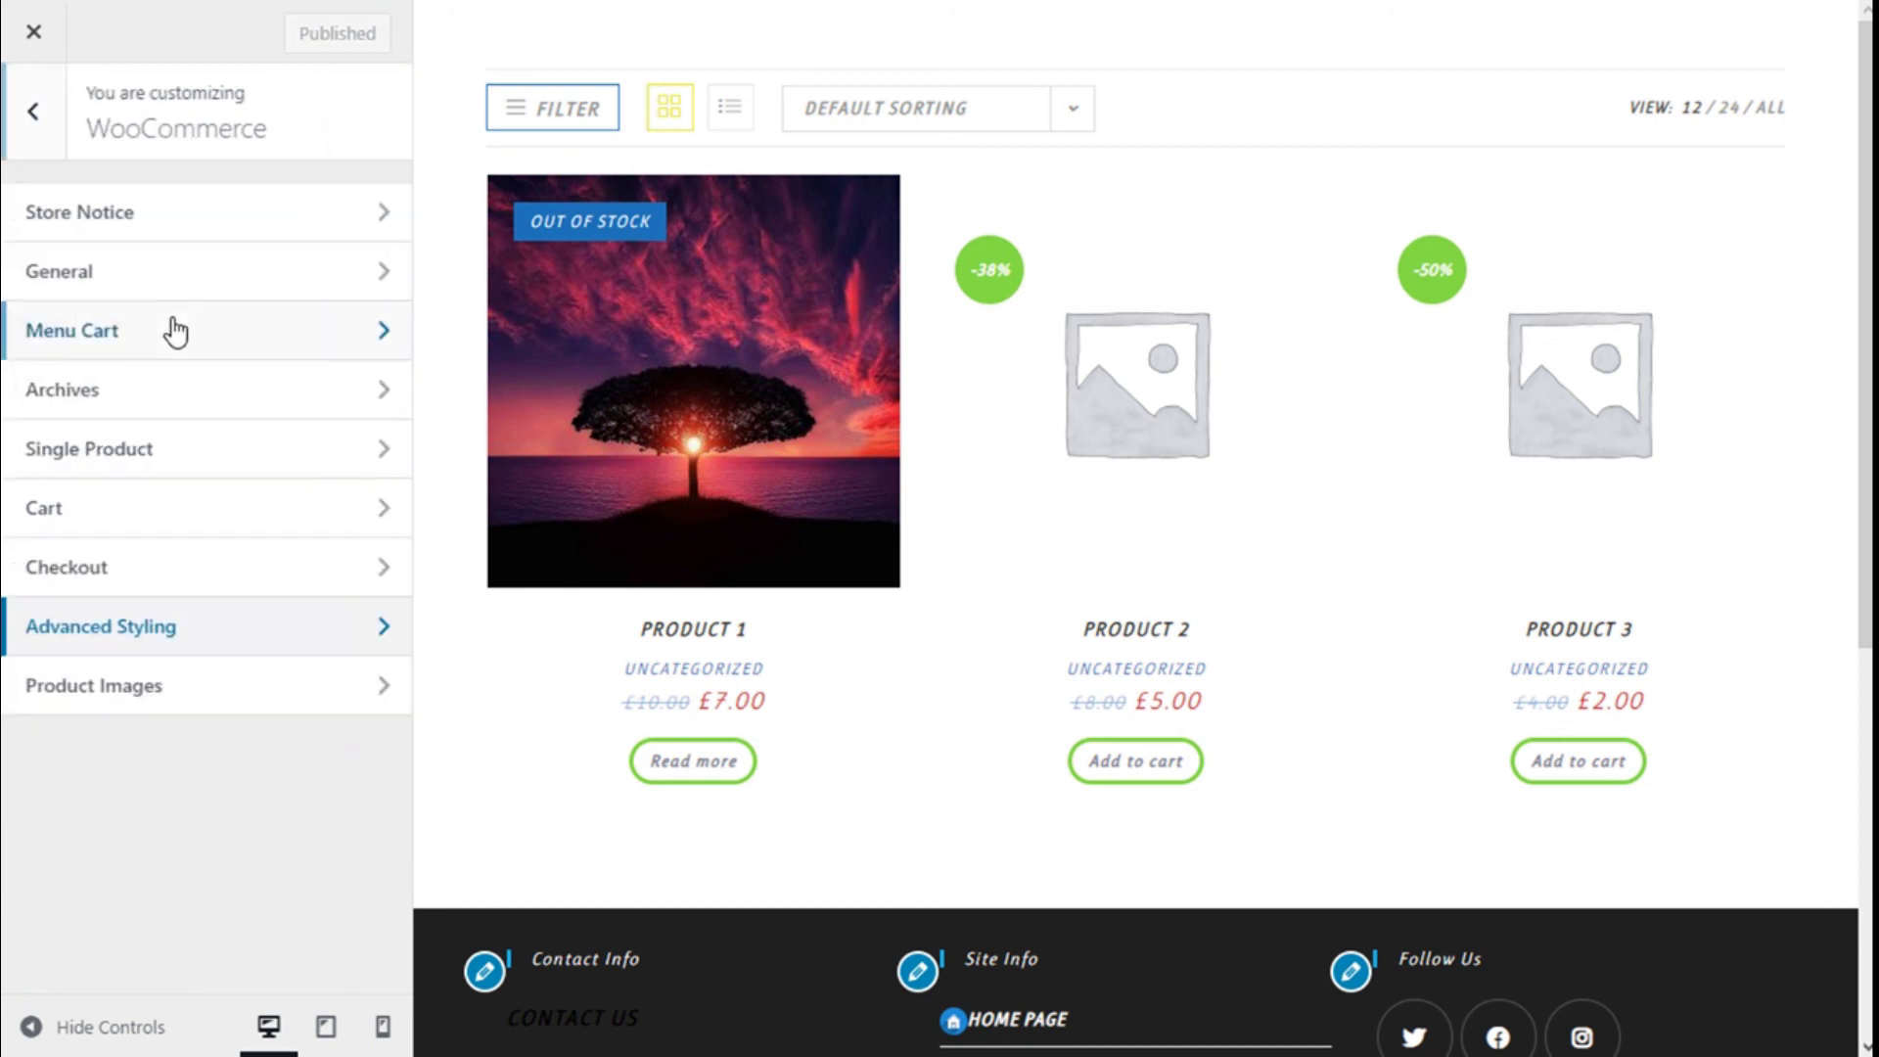
- In Product Images, preview Custom 4:3 thumbnail cropping, then return it to 1:1 square
click(169, 700)
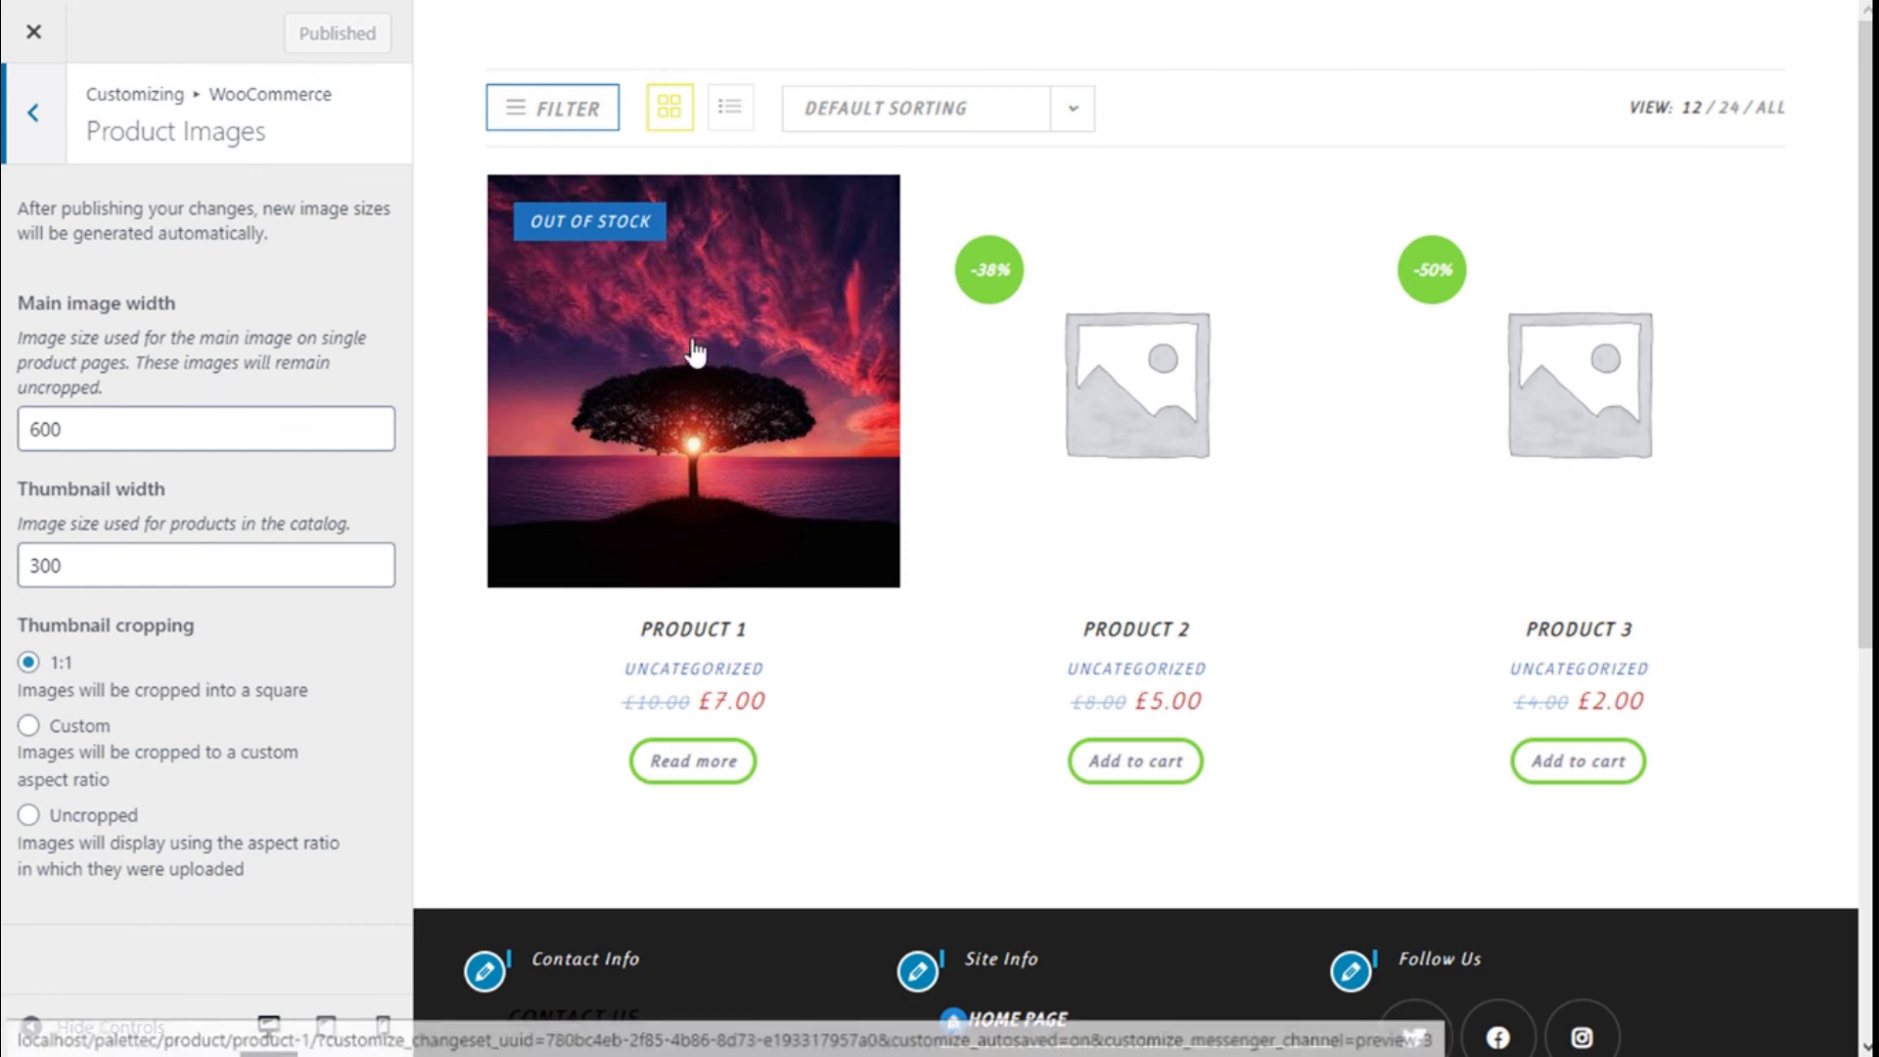
click(28, 725)
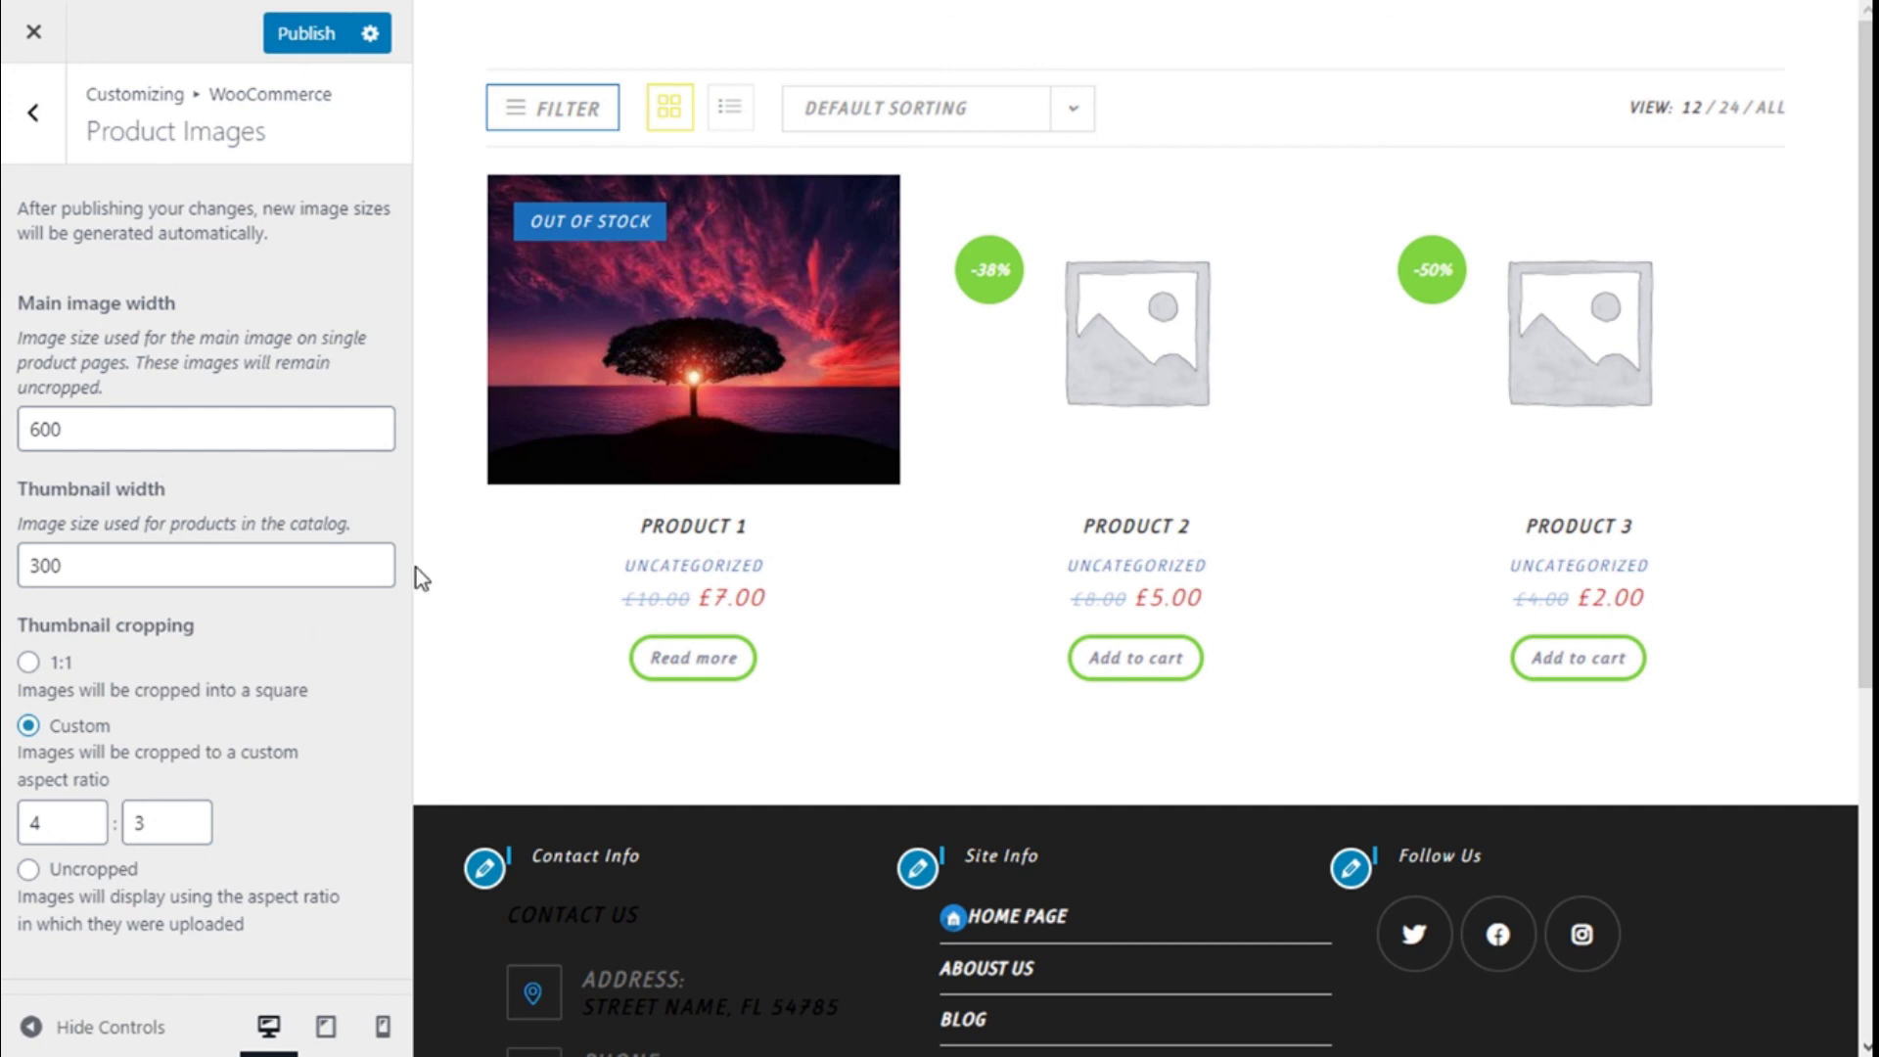
click(30, 663)
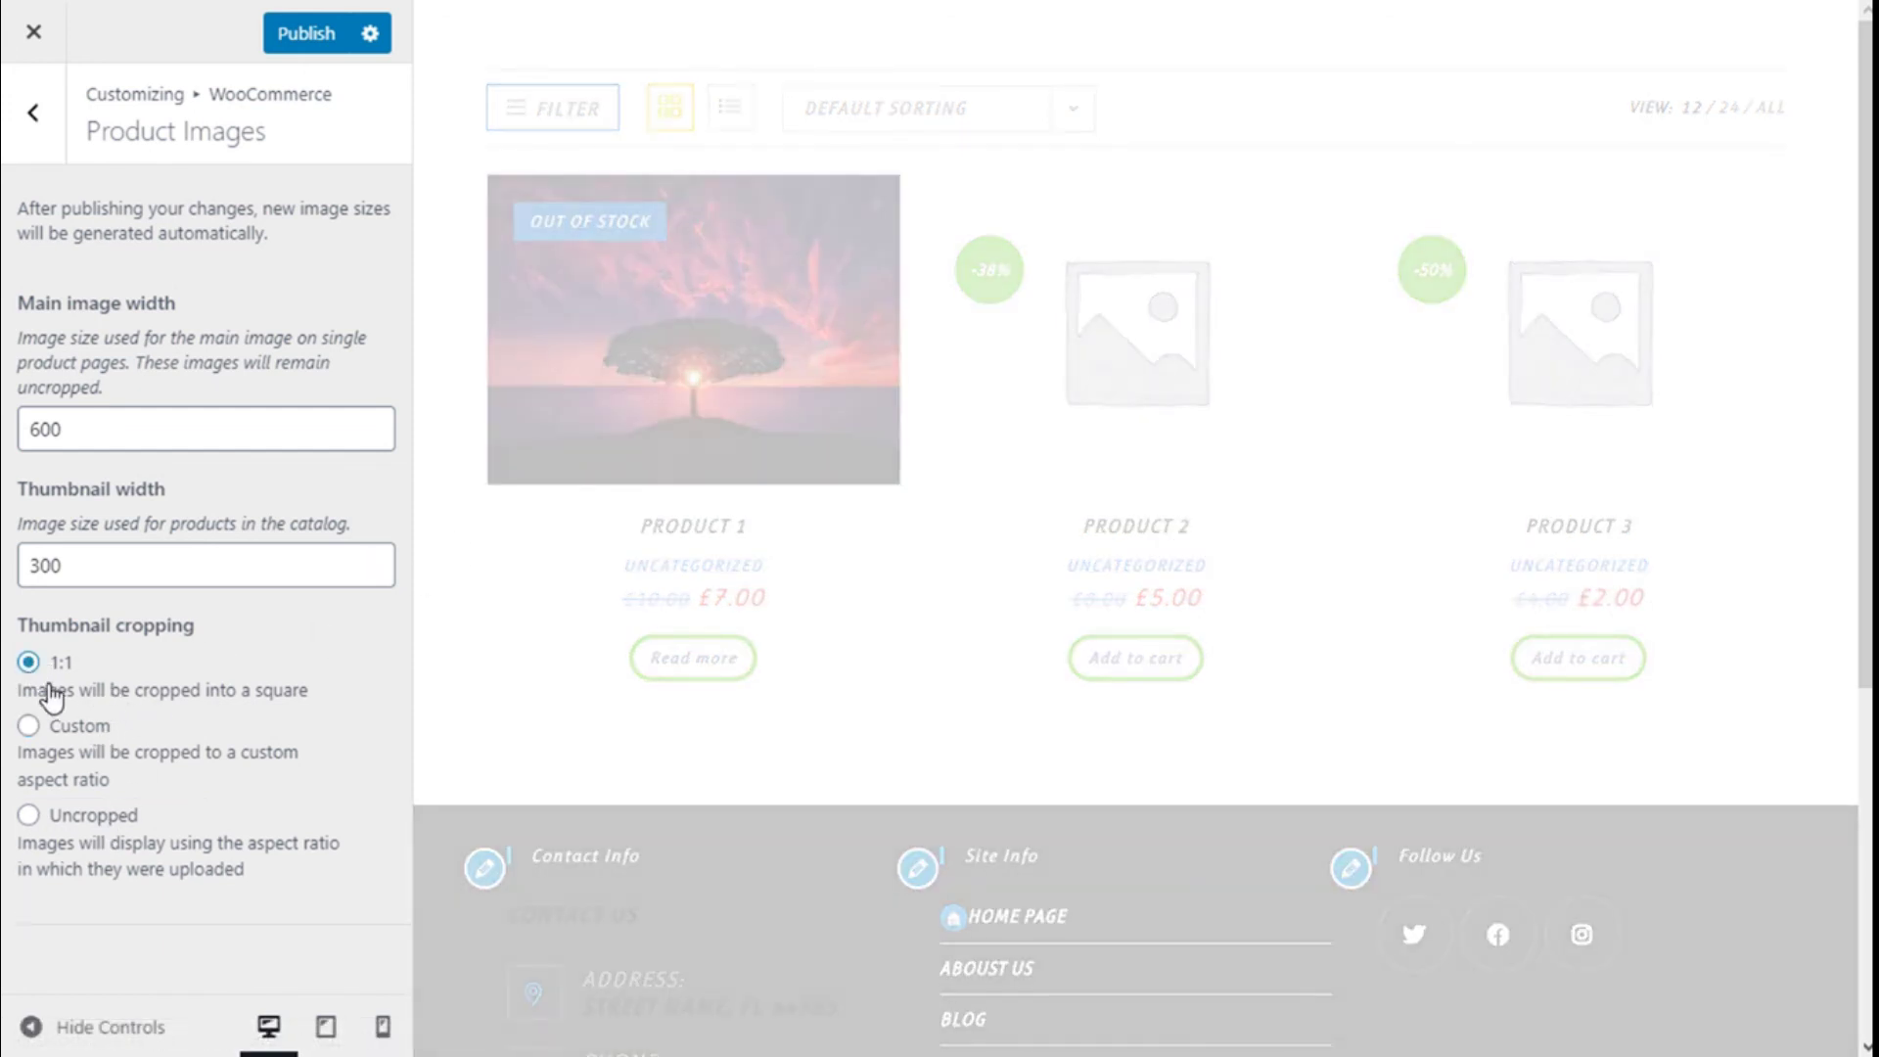